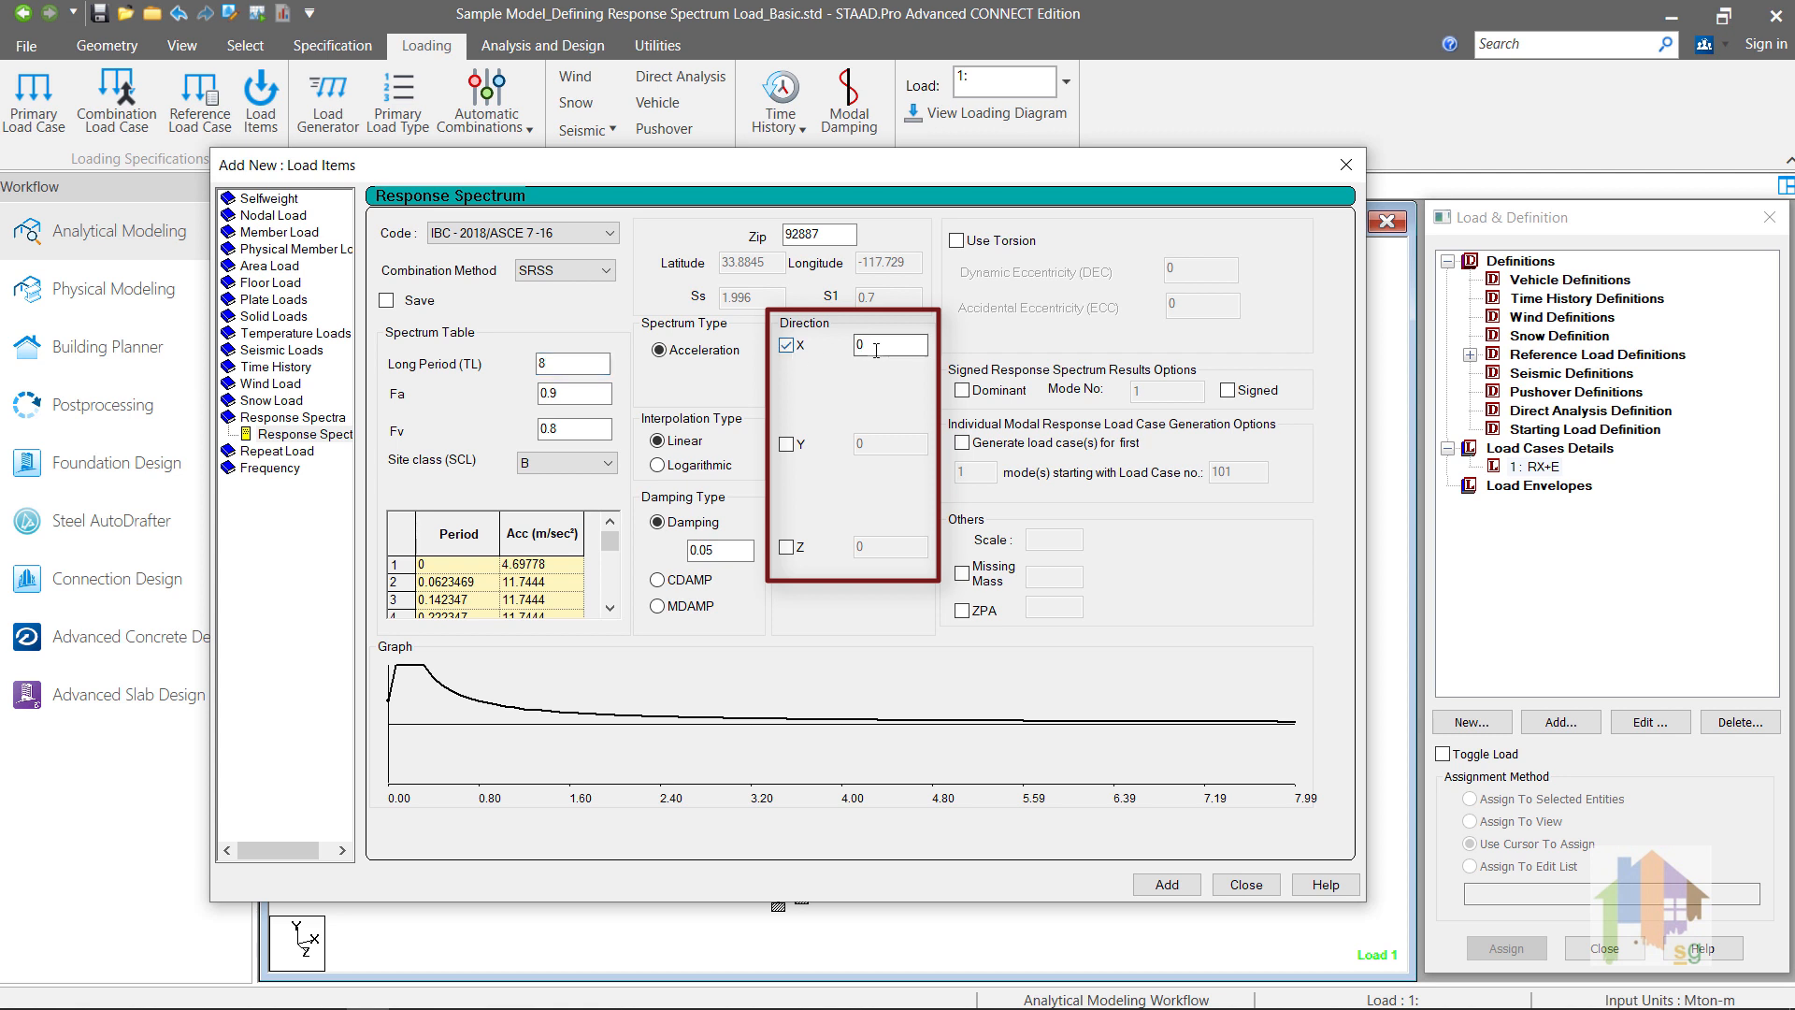
Step: Set the response spectrum's X direction factor to 0.28 and its combination method to CQC
{"action": "left_click", "coordinate": [879, 347]}
{"action": "type", "text": ".28"}
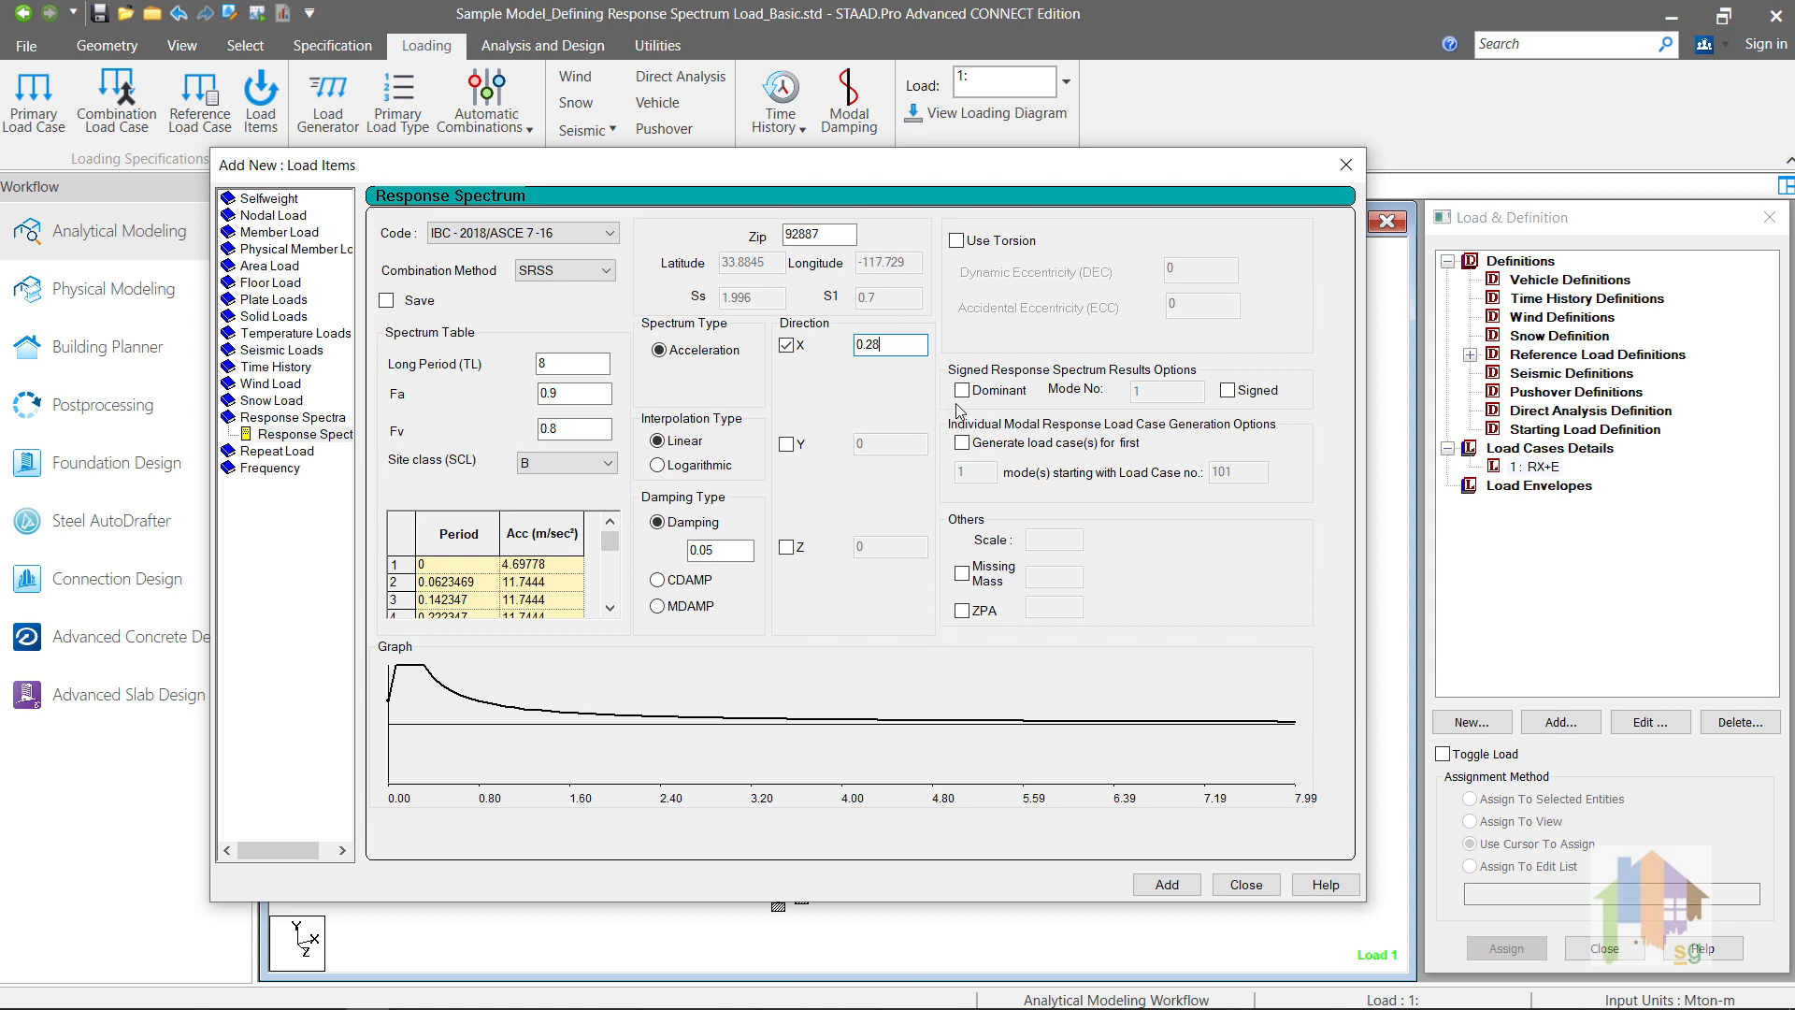
{"action": "left_click", "coordinate": [605, 271]}
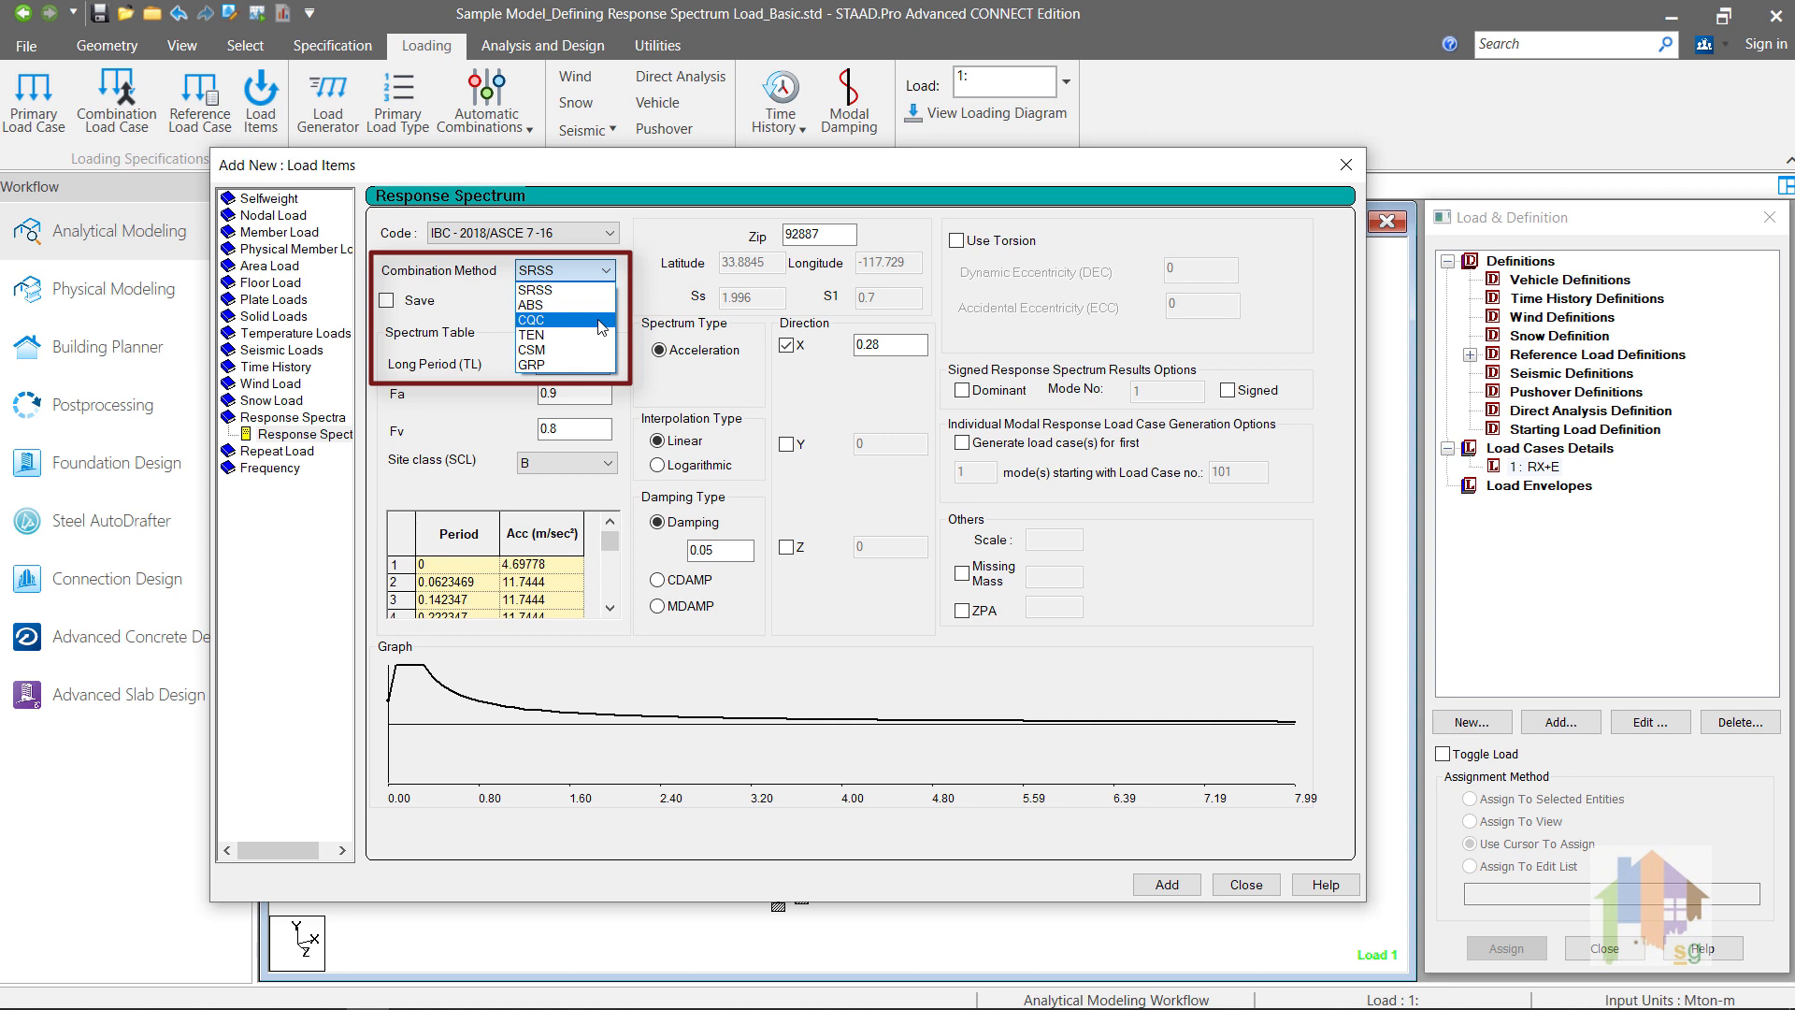
{"action": "left_click", "coordinate": [599, 321]}
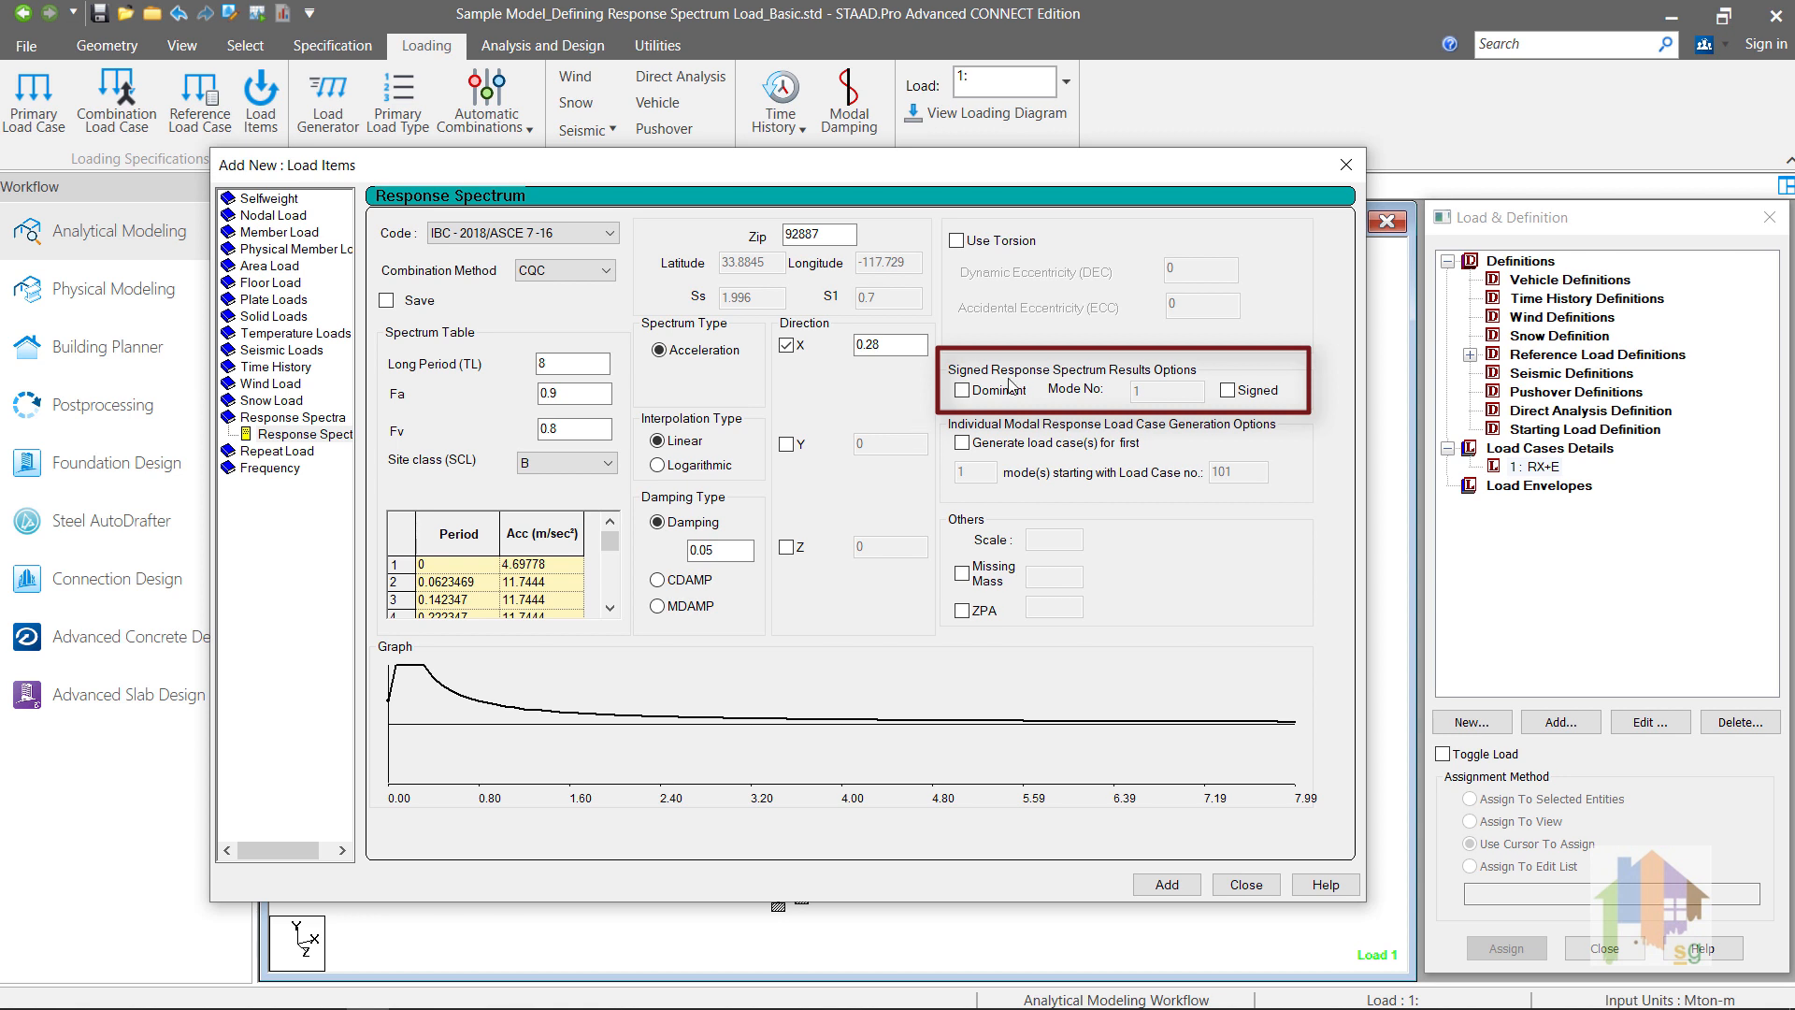
Step: Enable dominant mode 1 signing and torsion with dynamic eccentricity 1 and accidental eccentricity 0.05, and add the spectrum to load case RX+E
{"action": "left_click", "coordinate": [964, 393]}
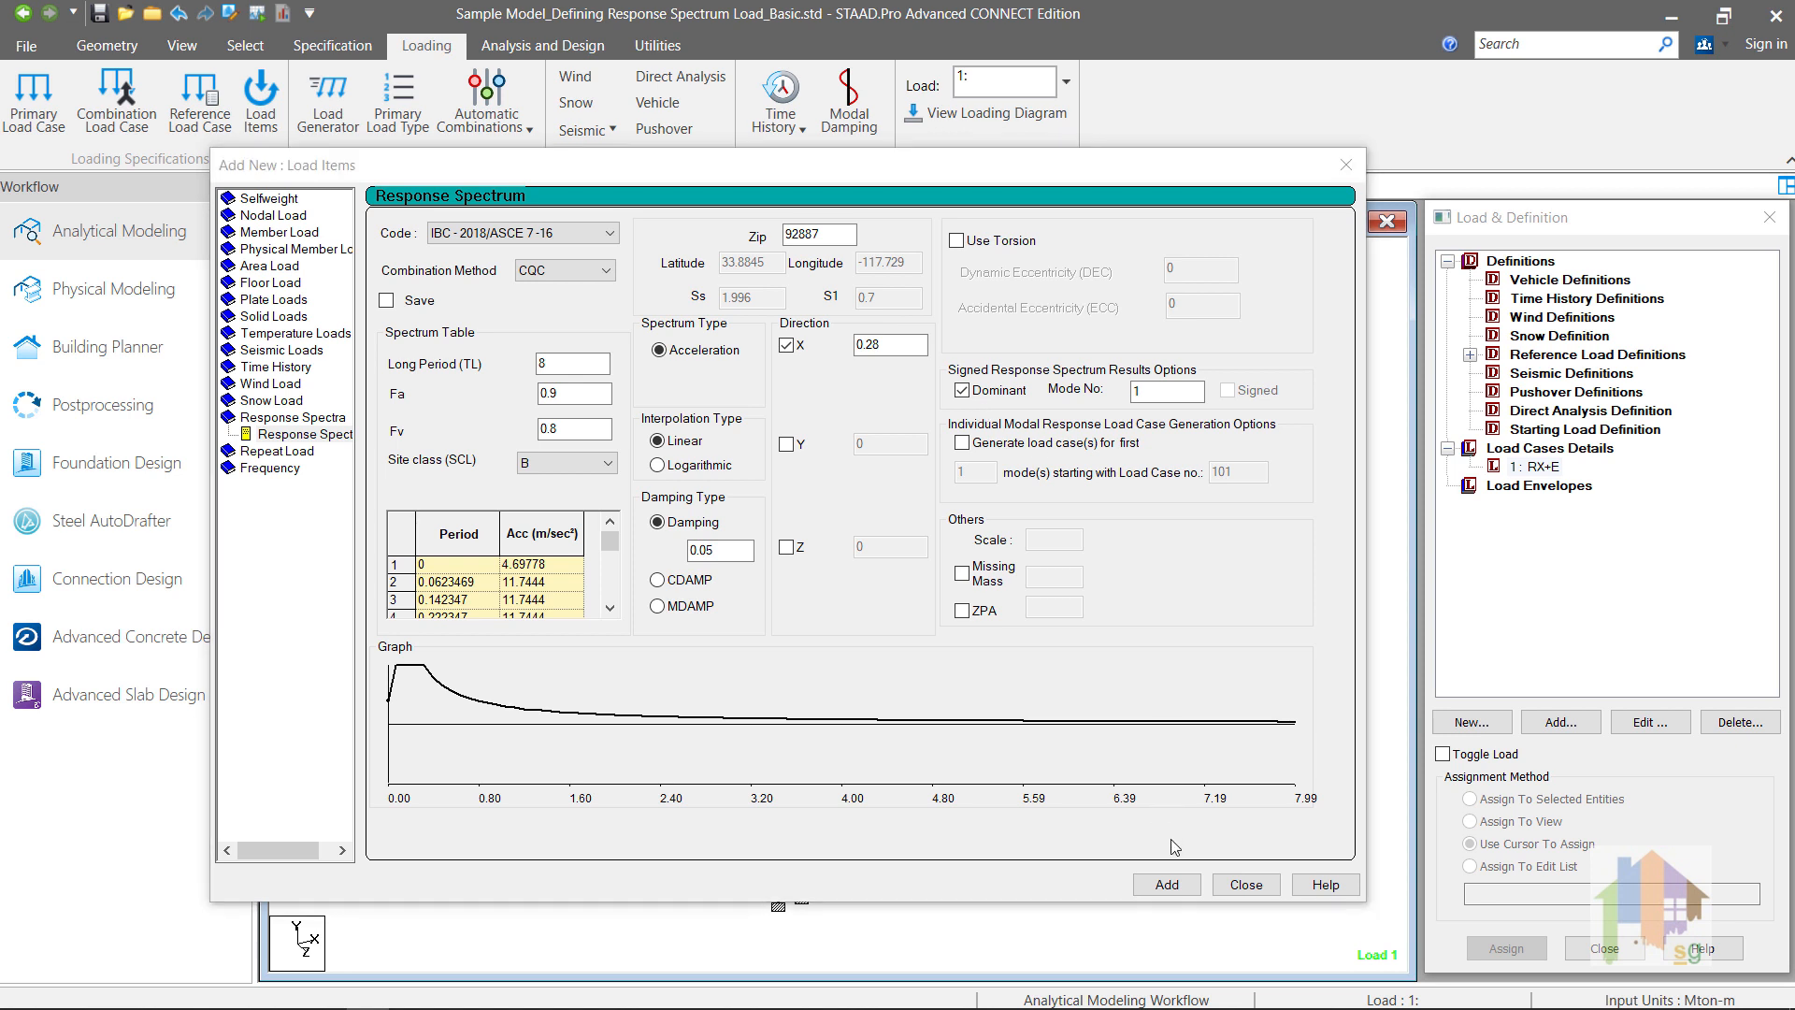
{"action": "left_click", "coordinate": [956, 242]}
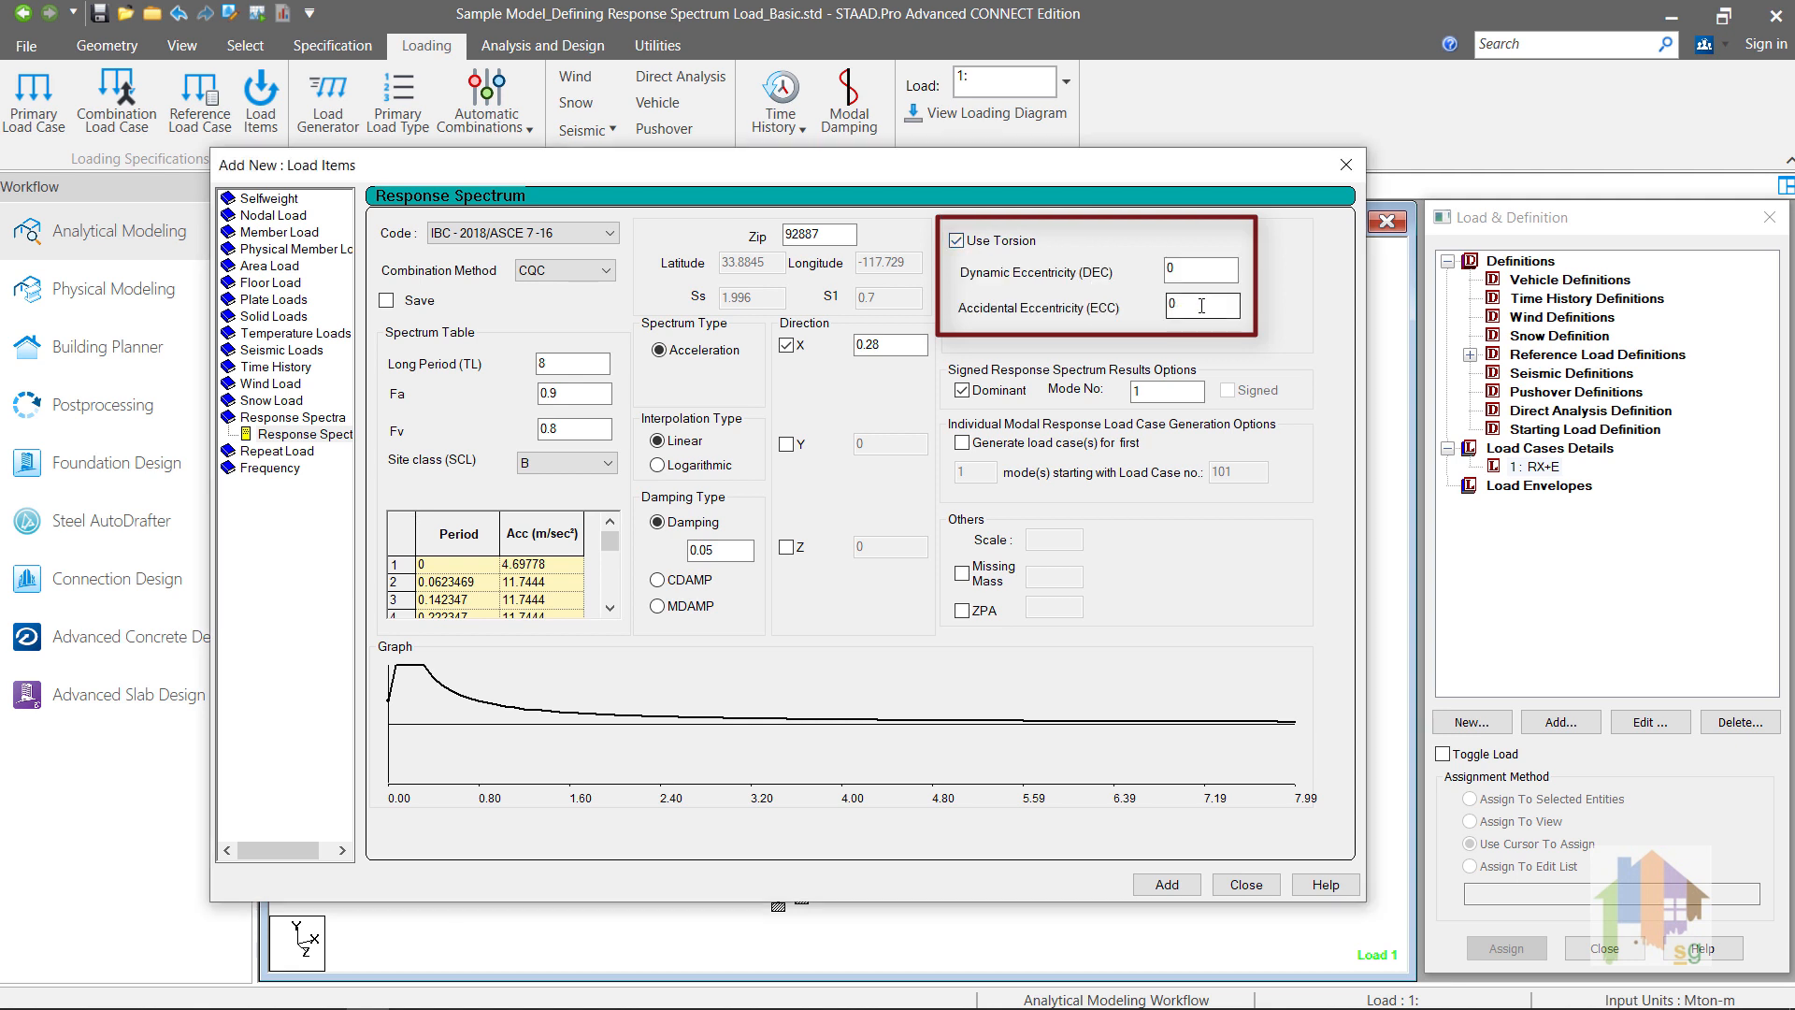
{"action": "left_click_drag", "start_coordinate": [1185, 272], "coordinate": [1161, 275]}
{"action": "type", "text": "1"}
{"action": "left_click", "coordinate": [1196, 309]}
{"action": "type", "text": ".05"}
{"action": "left_click", "coordinate": [1167, 885]}
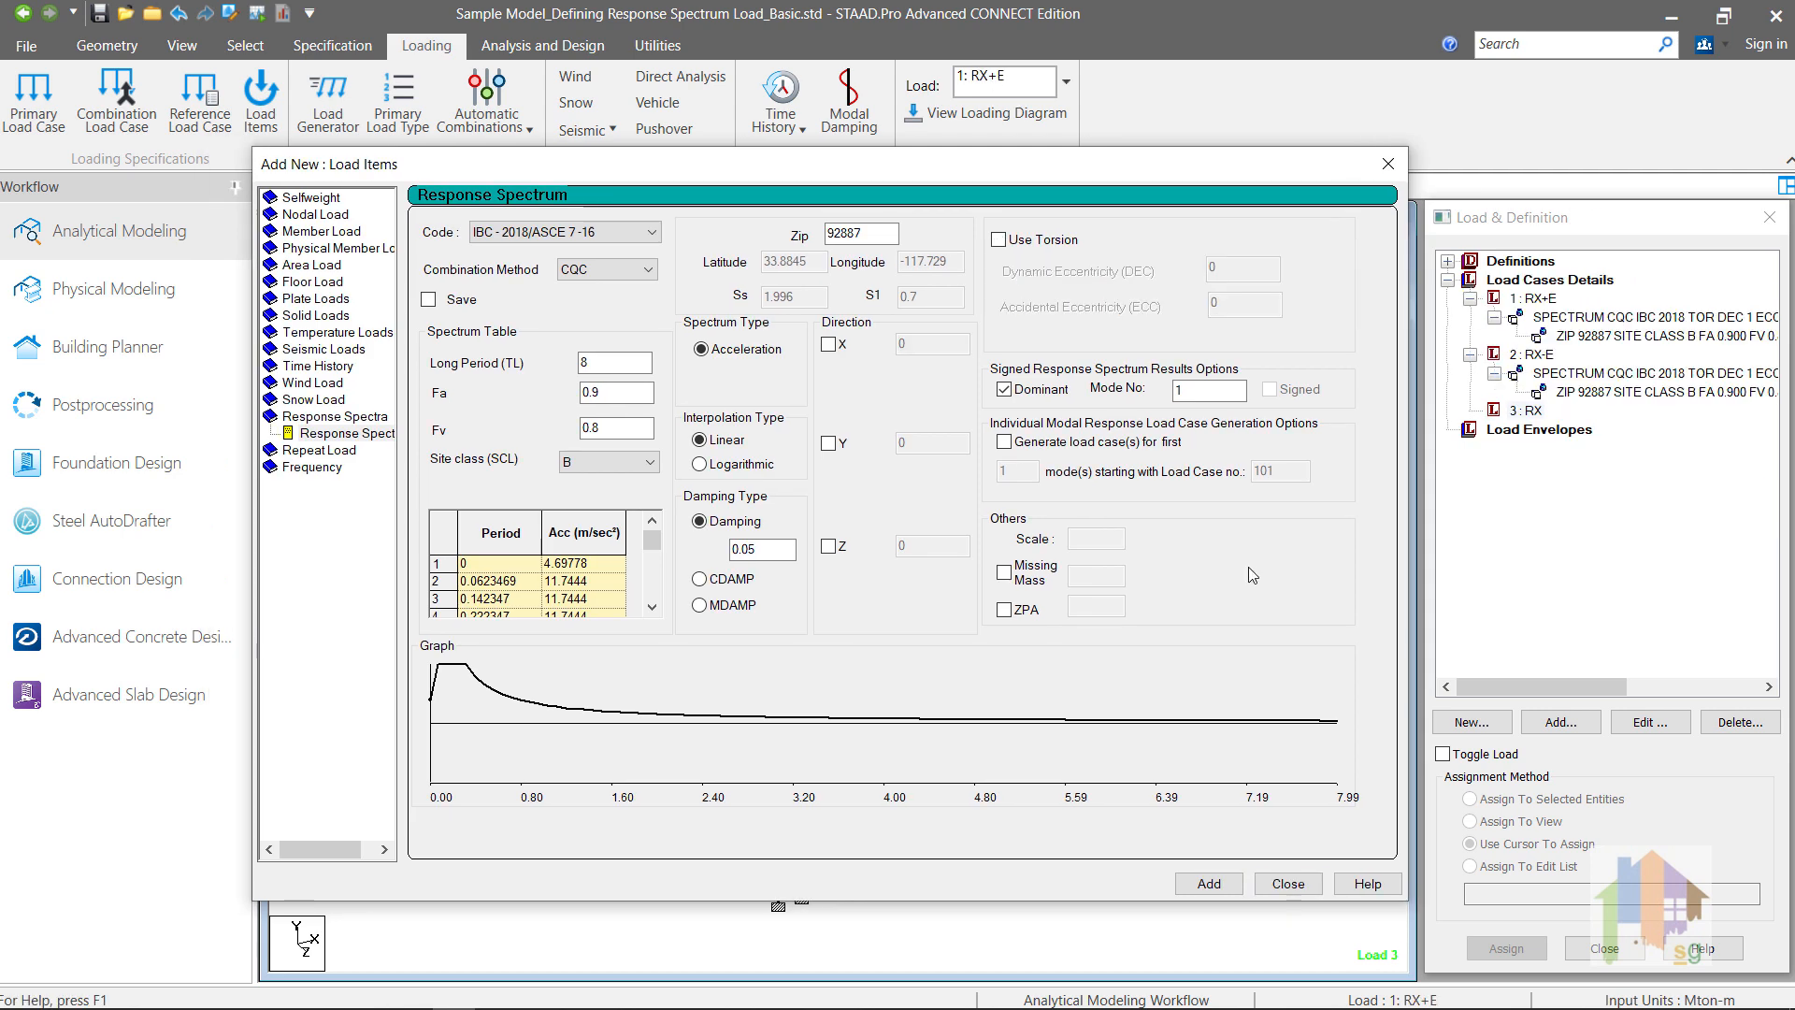
Step: Add a response spectrum without torsion to load case RX with X direction factor 0.28, and close the load items dialog
{"action": "left_click", "coordinate": [928, 345]}
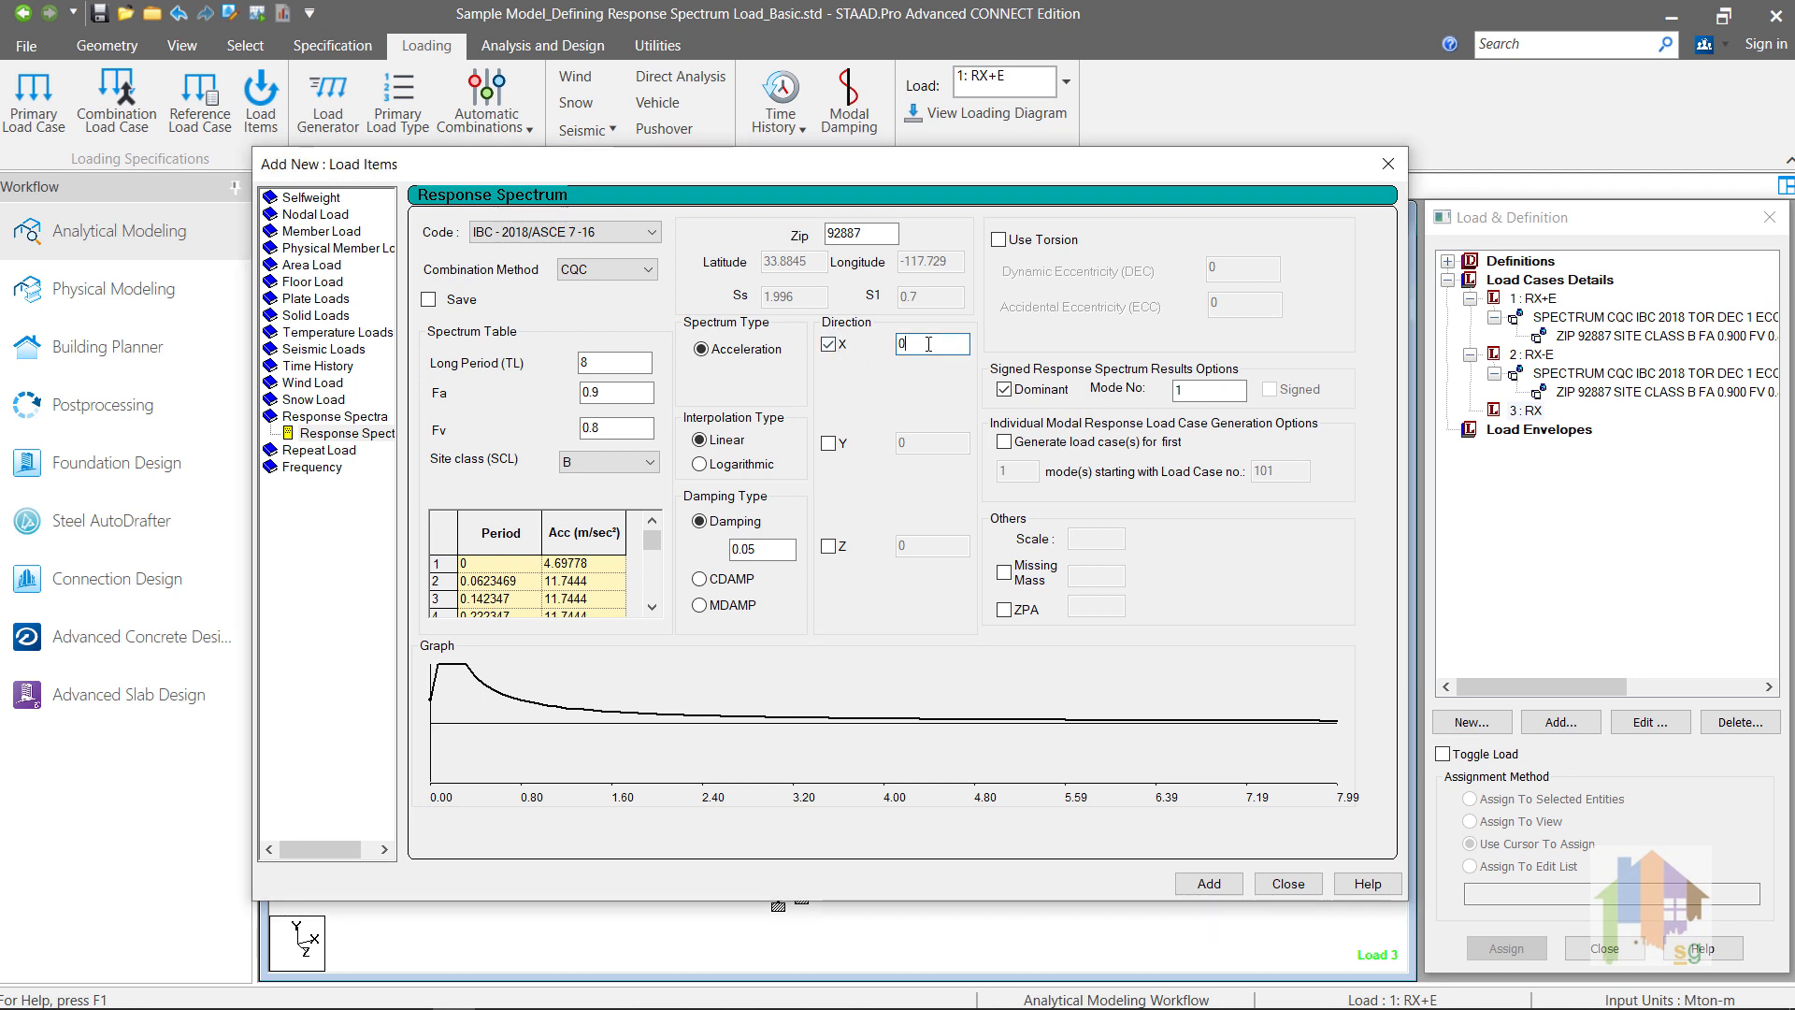
{"action": "type", "text": ".28"}
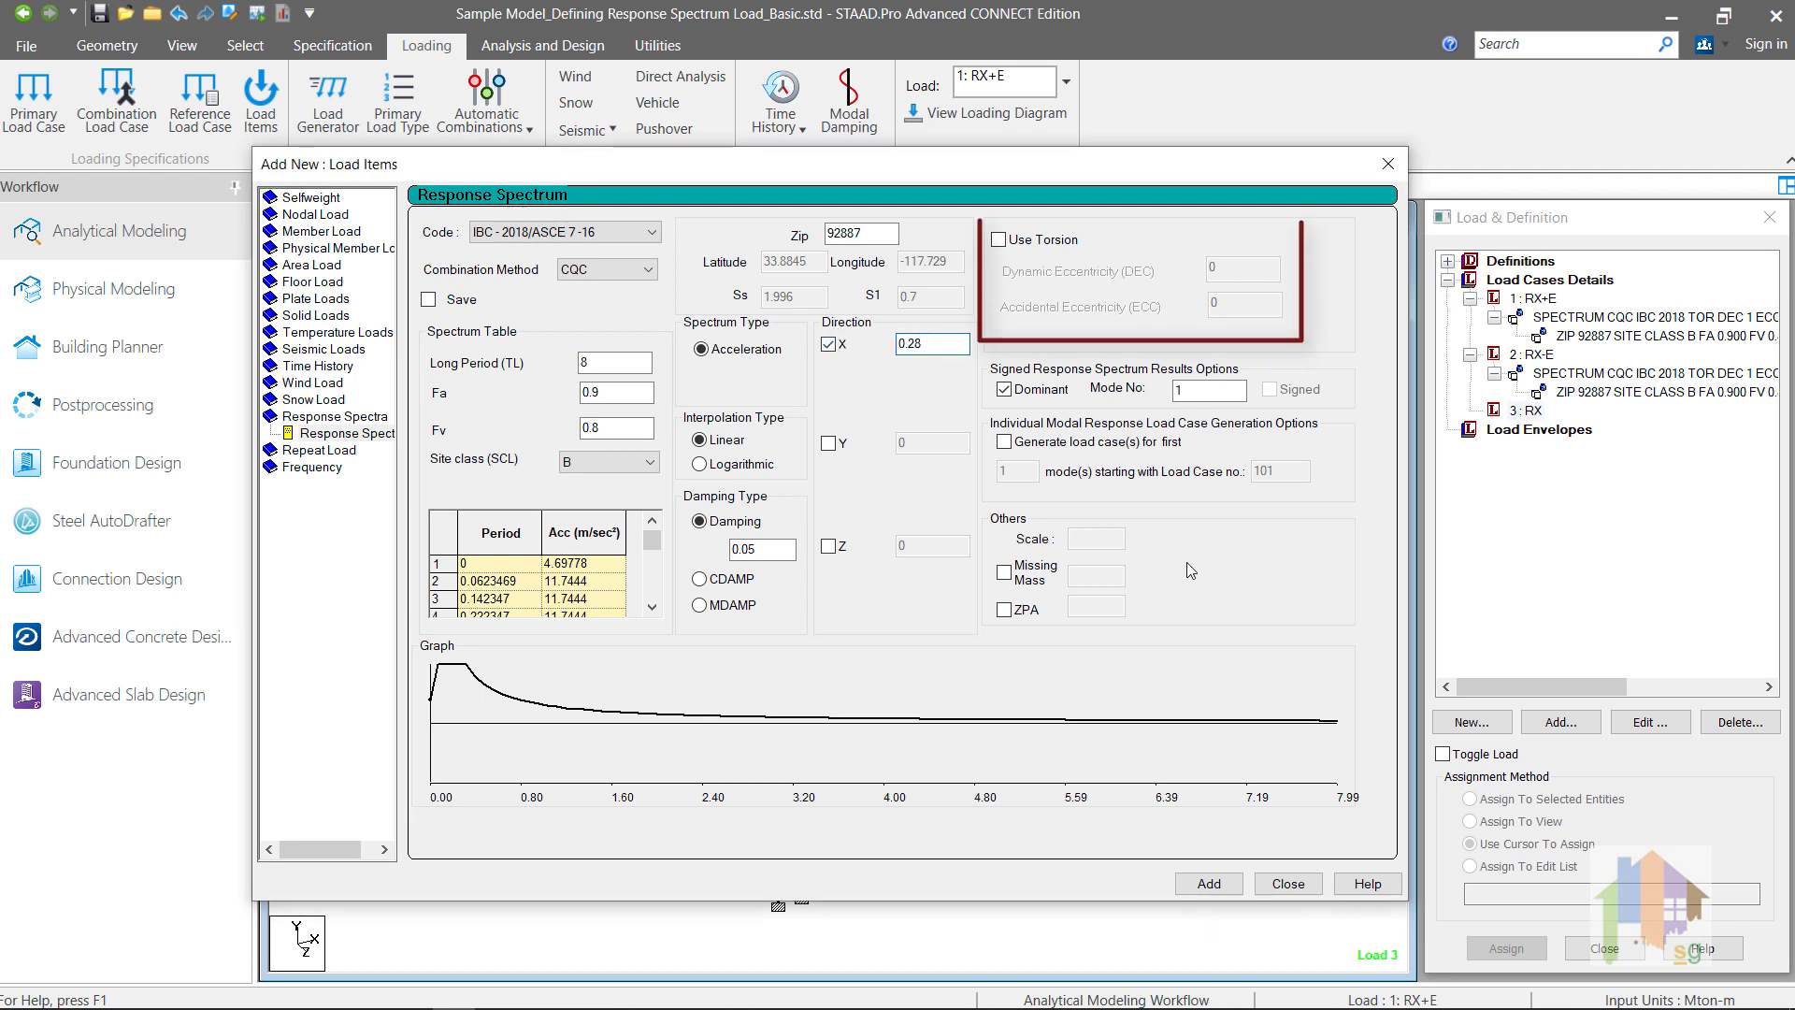
{"action": "left_click", "coordinate": [1210, 885]}
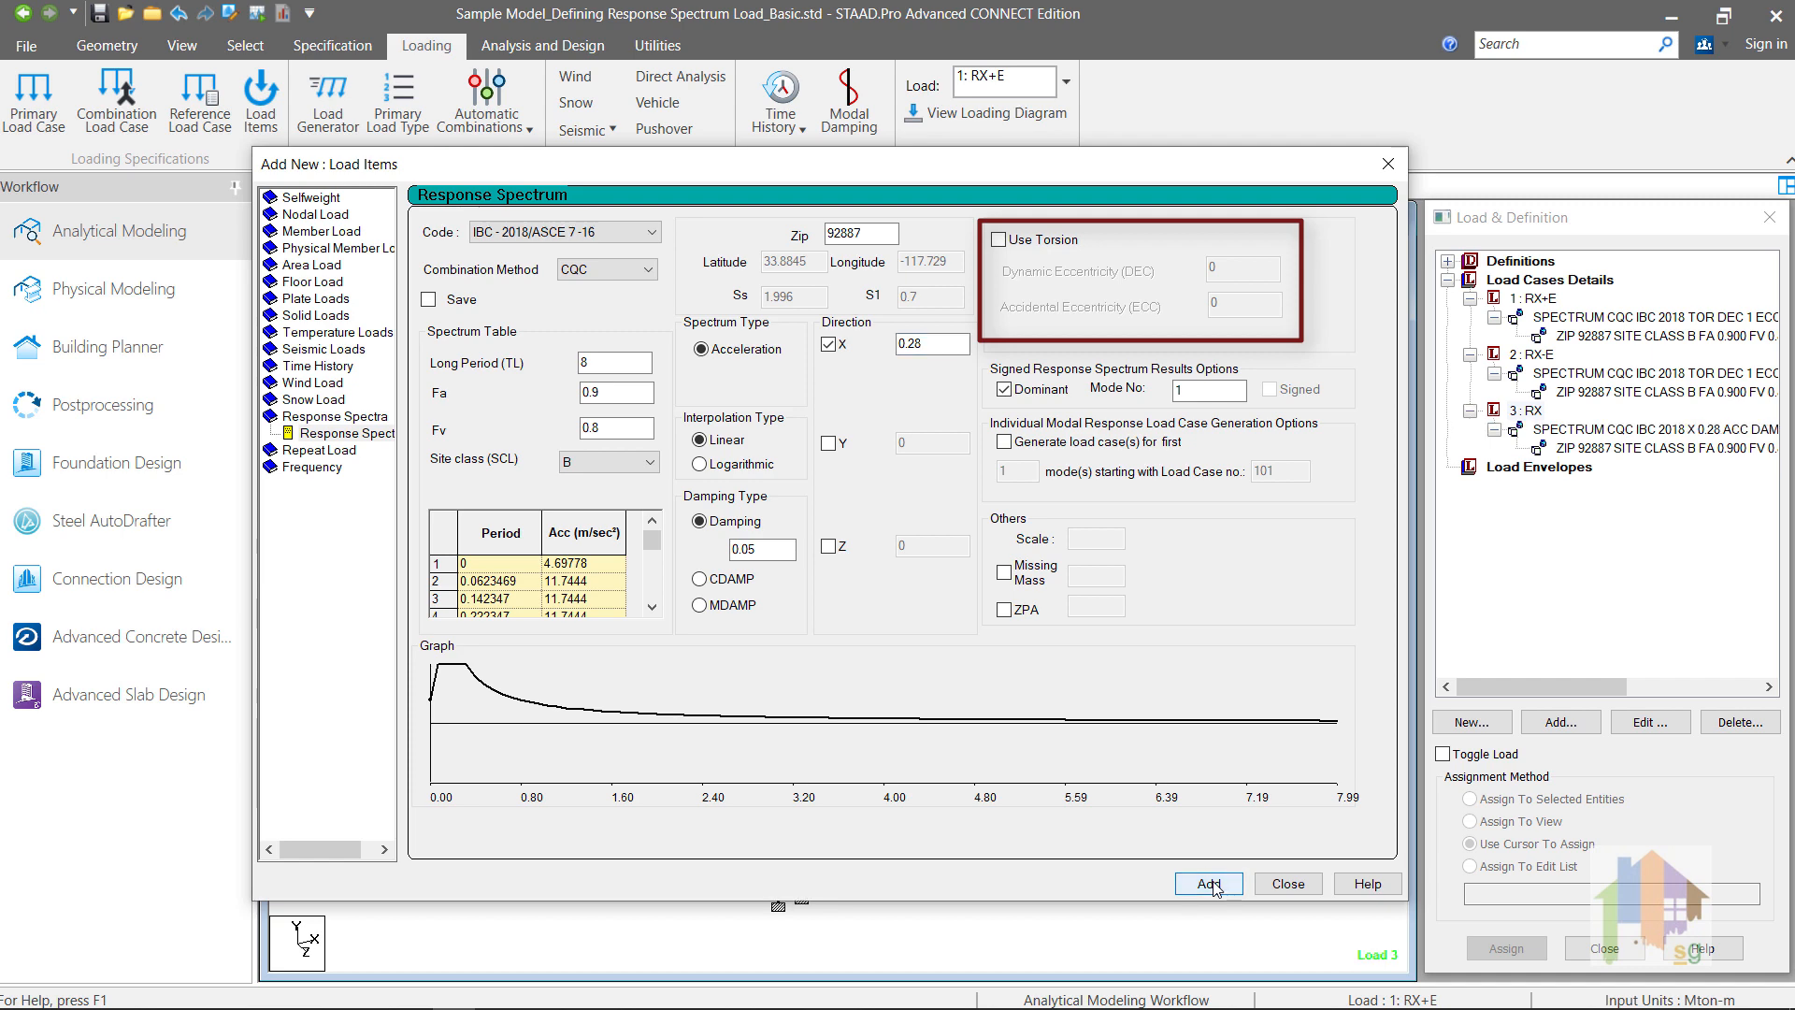
{"action": "left_click", "coordinate": [1288, 884]}
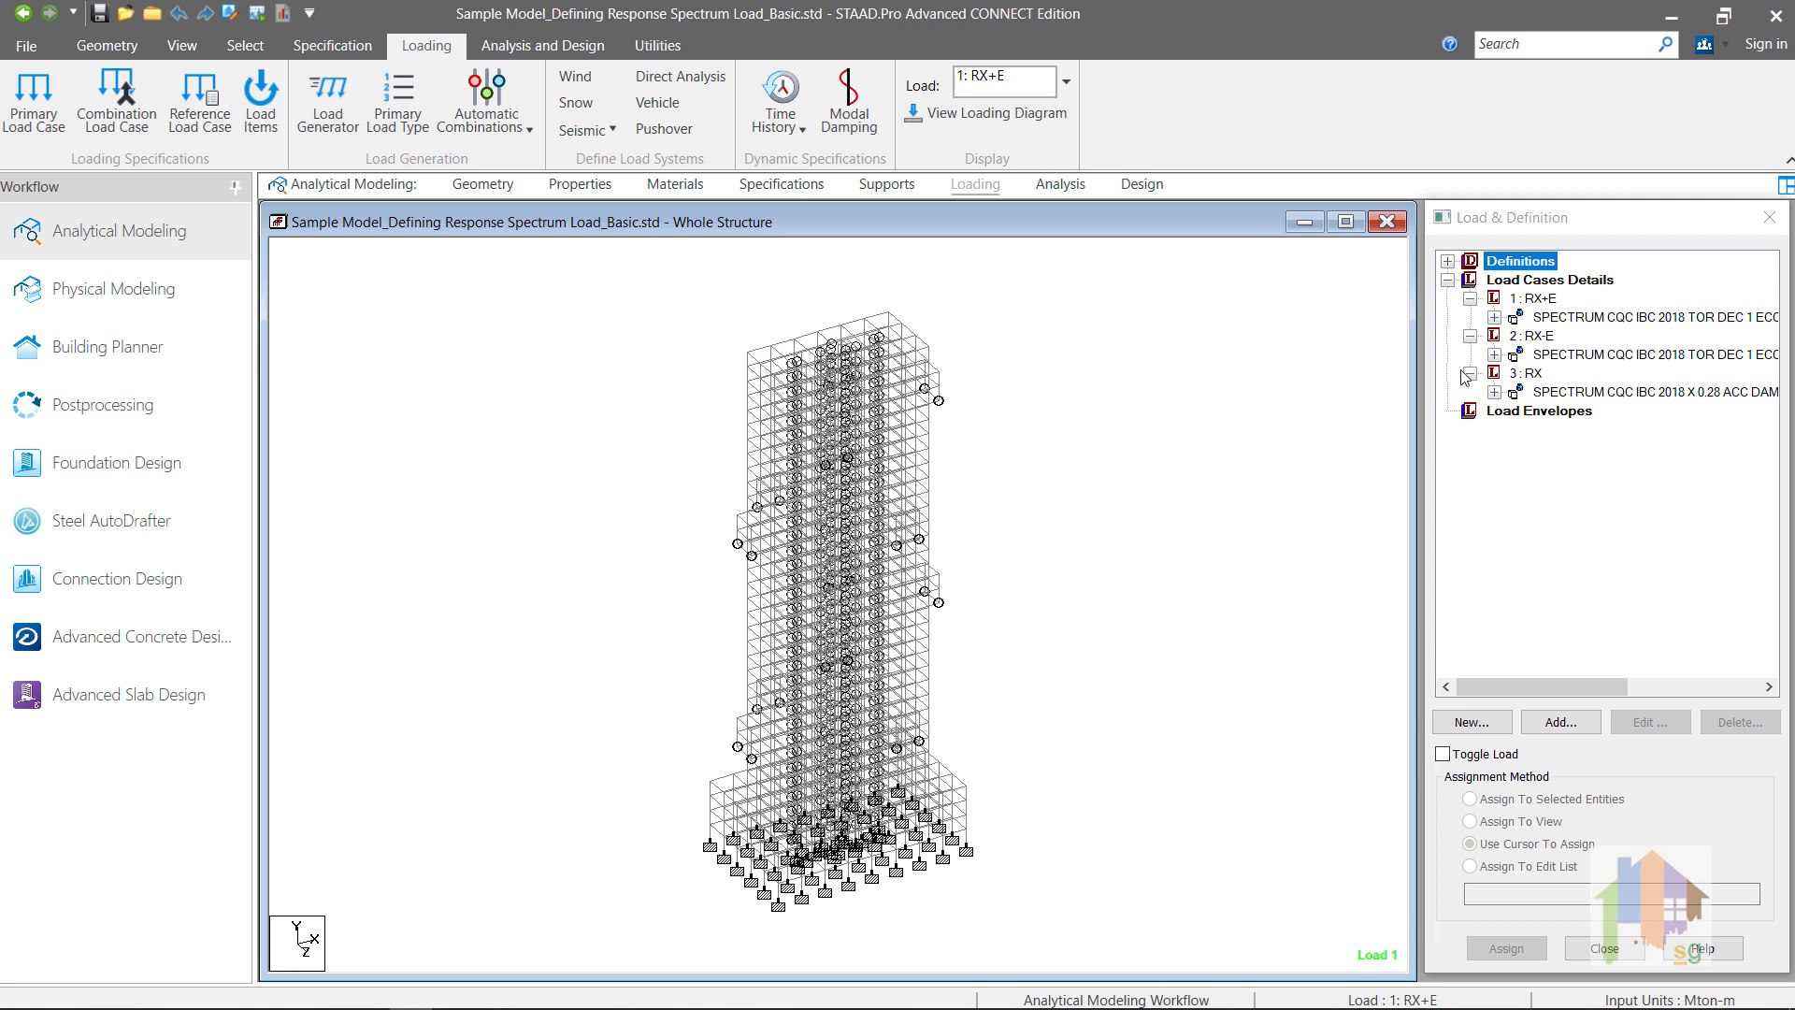
Step: Review the spectrum items under the X and Z direction load cases, including the RZ+E spectrum definition
{"action": "left_click", "coordinate": [1494, 318]}
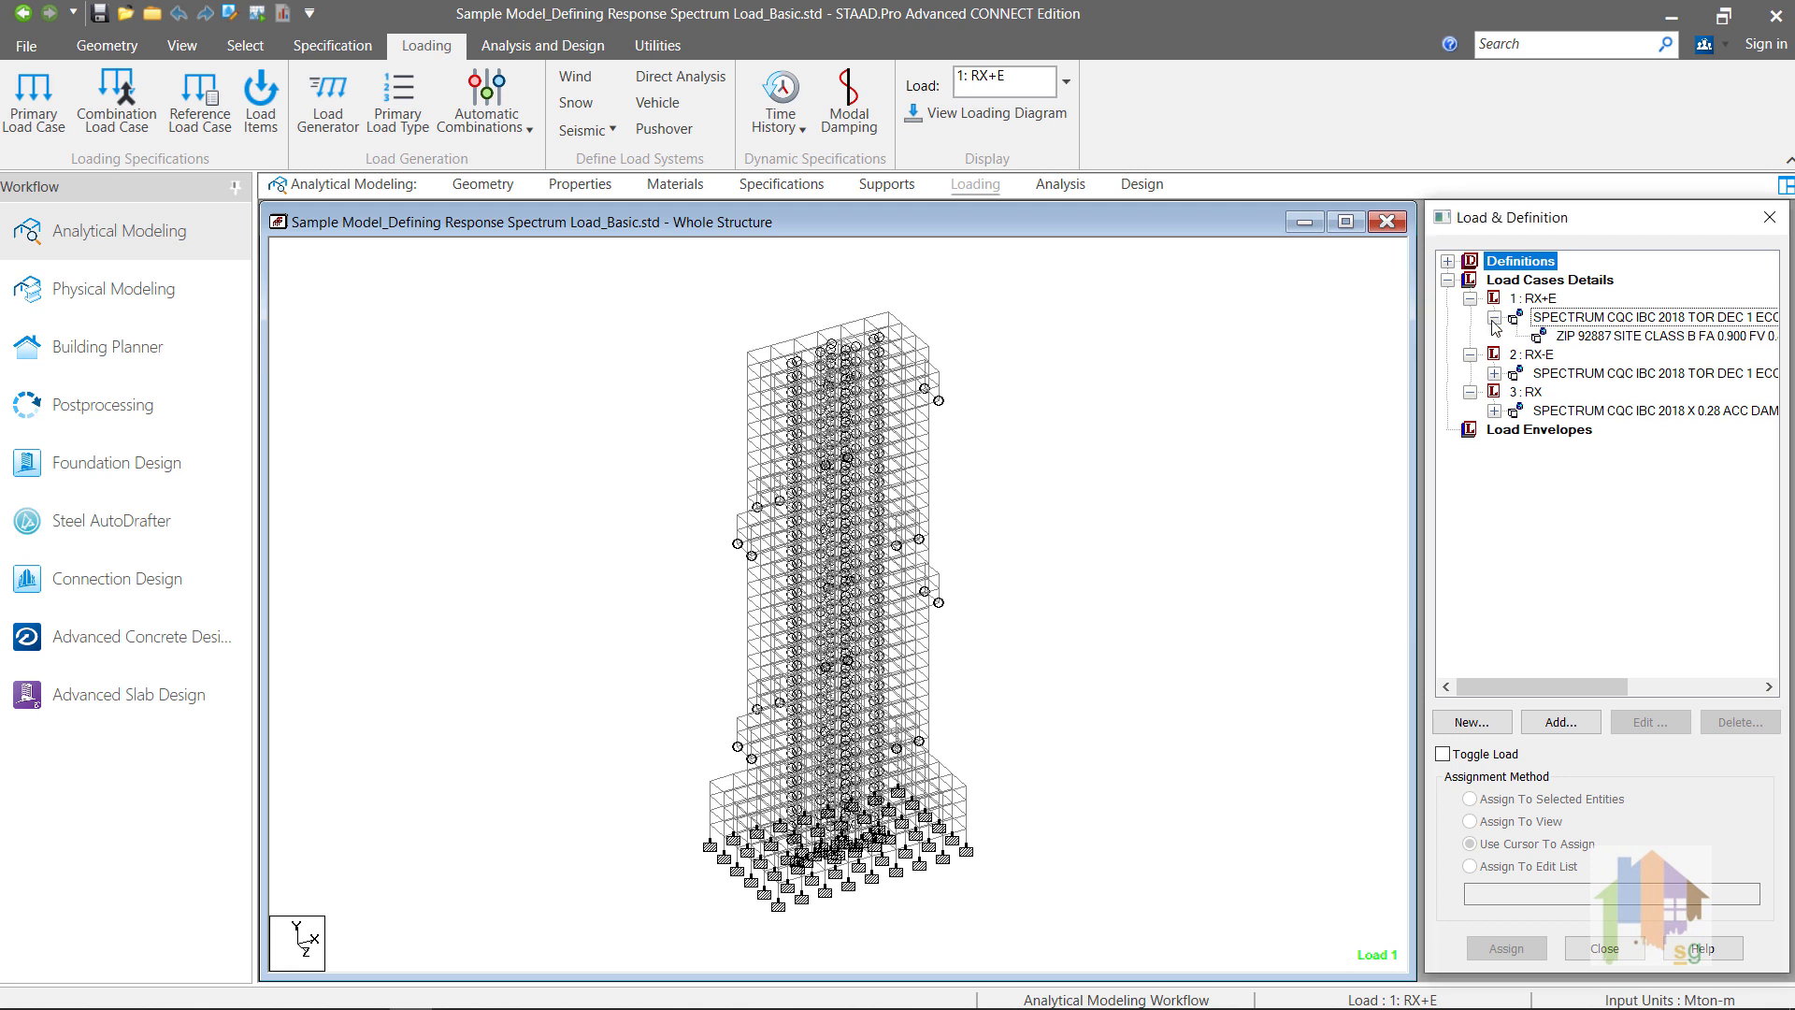
{"action": "left_click", "coordinate": [1494, 373]}
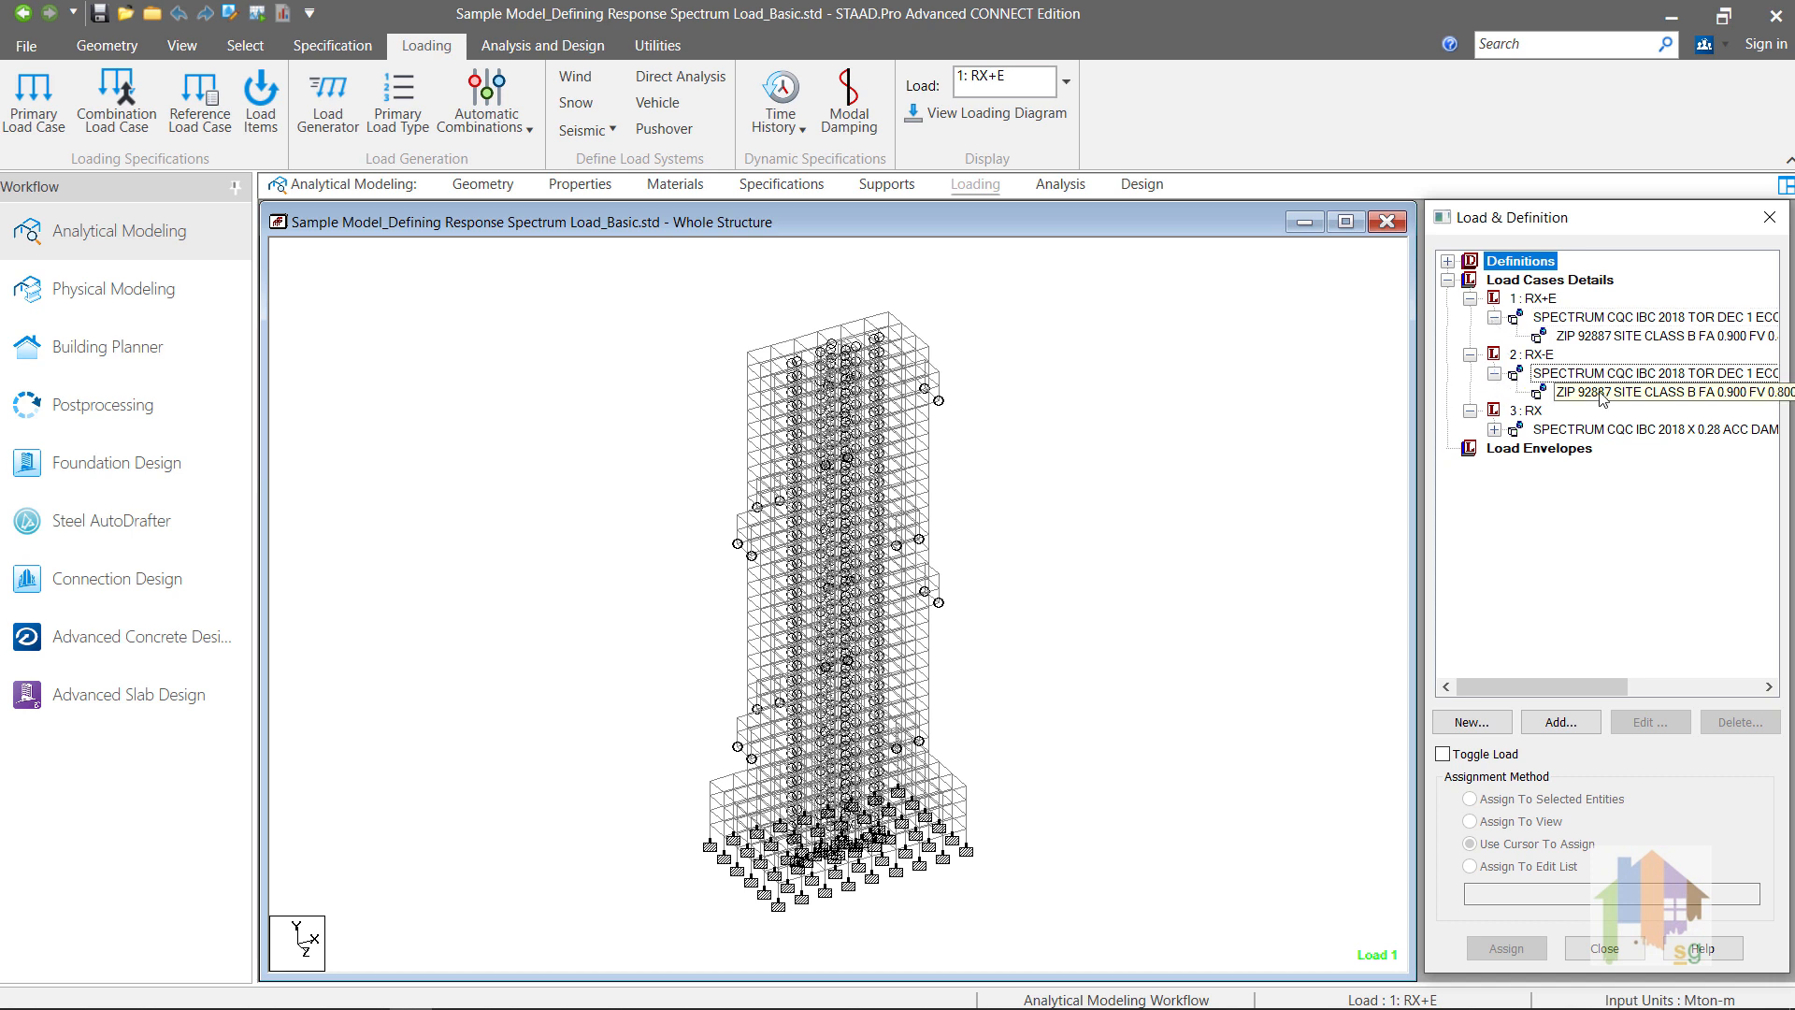
{"action": "left_click", "coordinate": [1496, 430]}
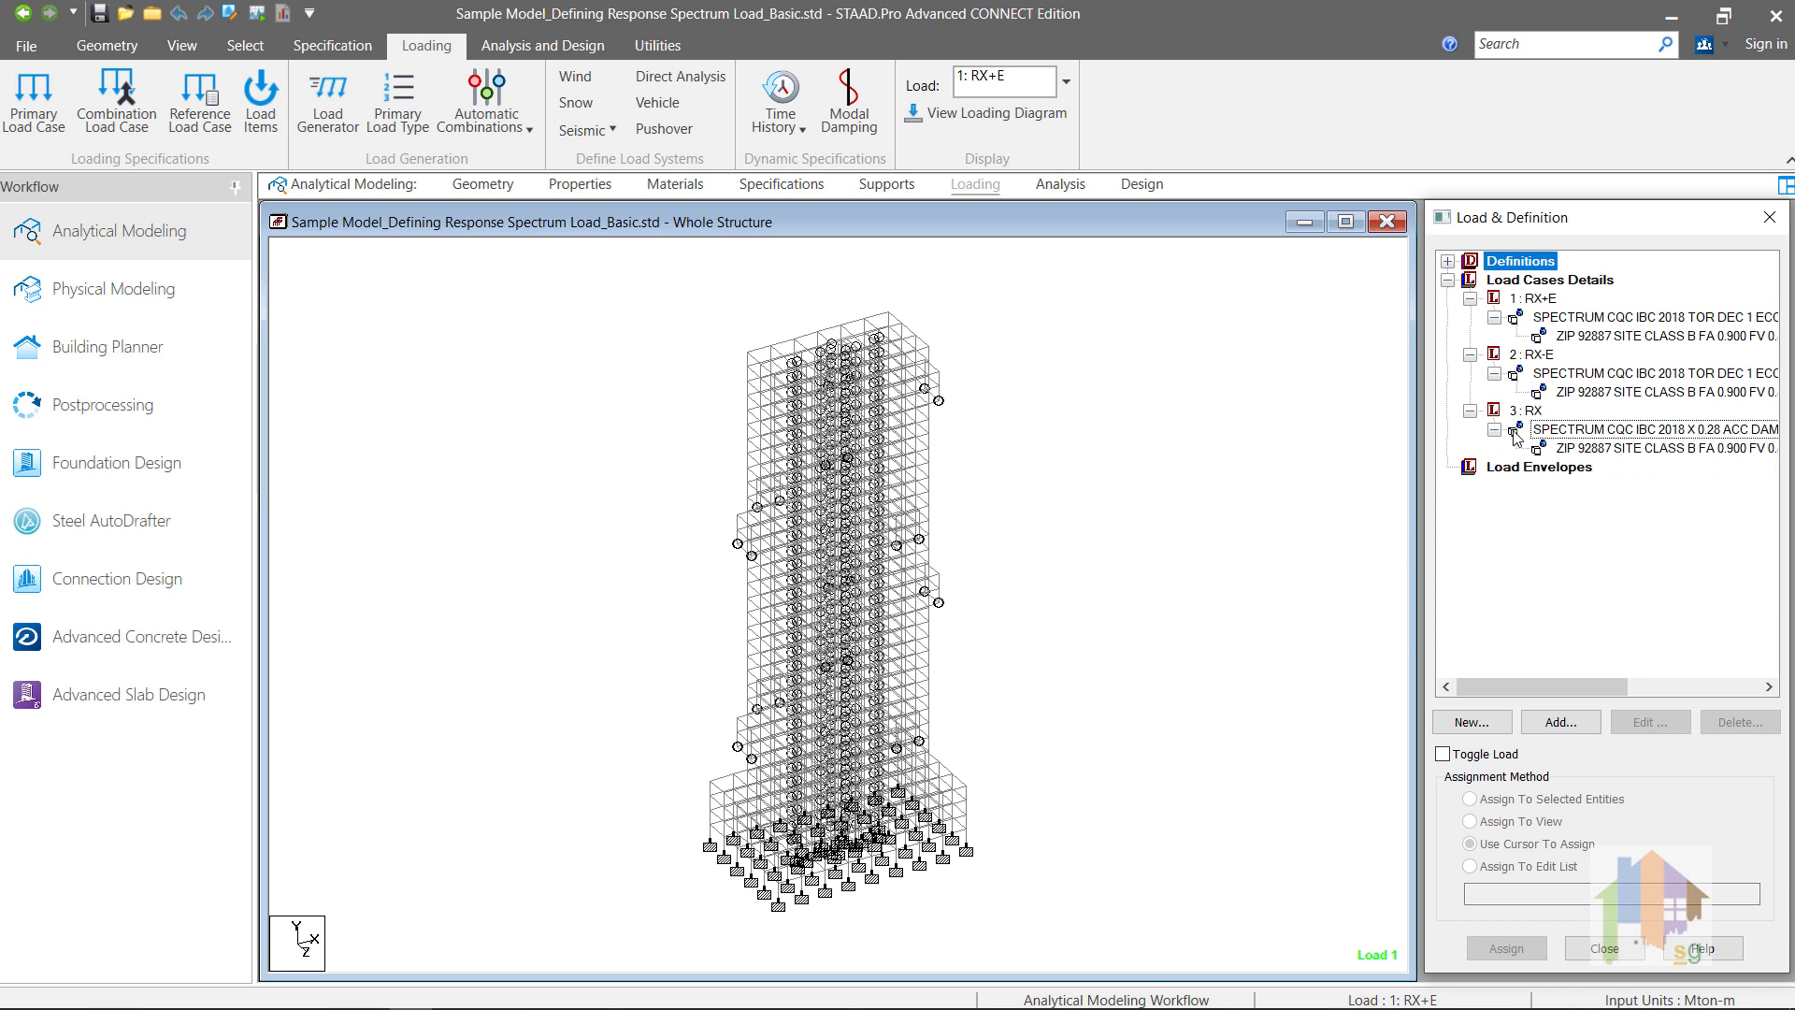
{"action": "left_click", "coordinate": [1586, 450]}
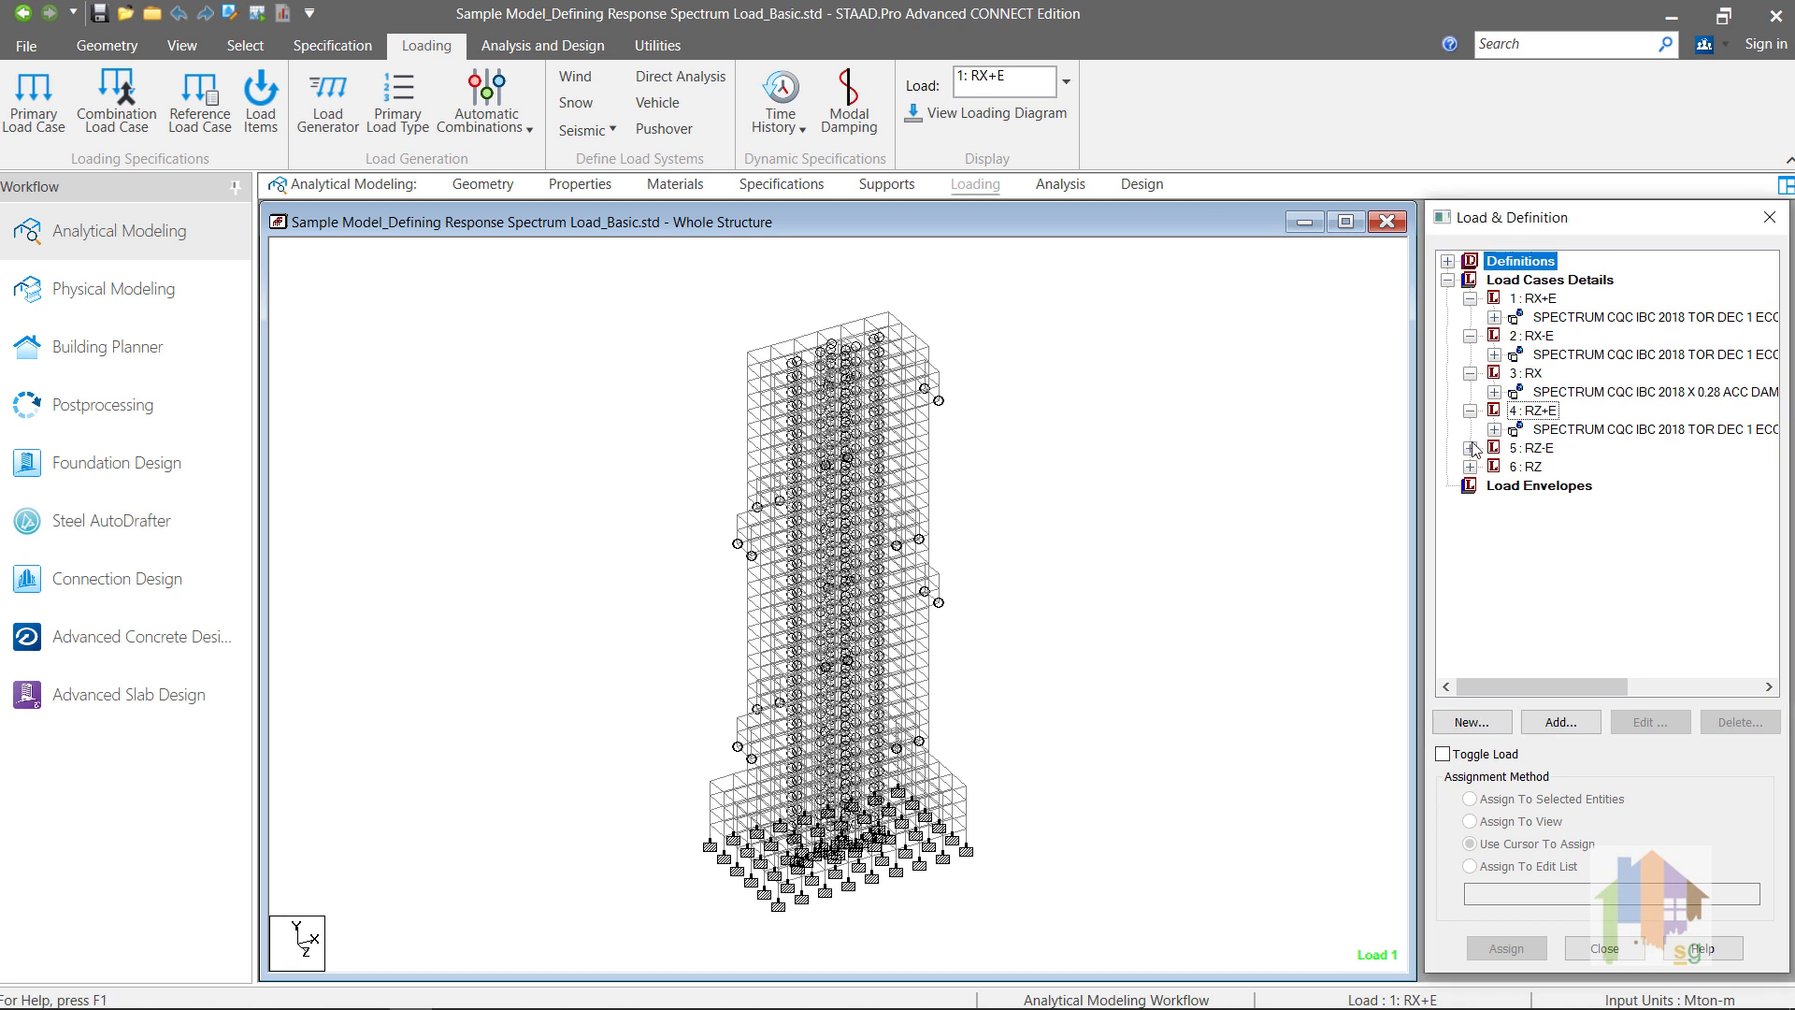
{"action": "left_click", "coordinate": [1471, 448]}
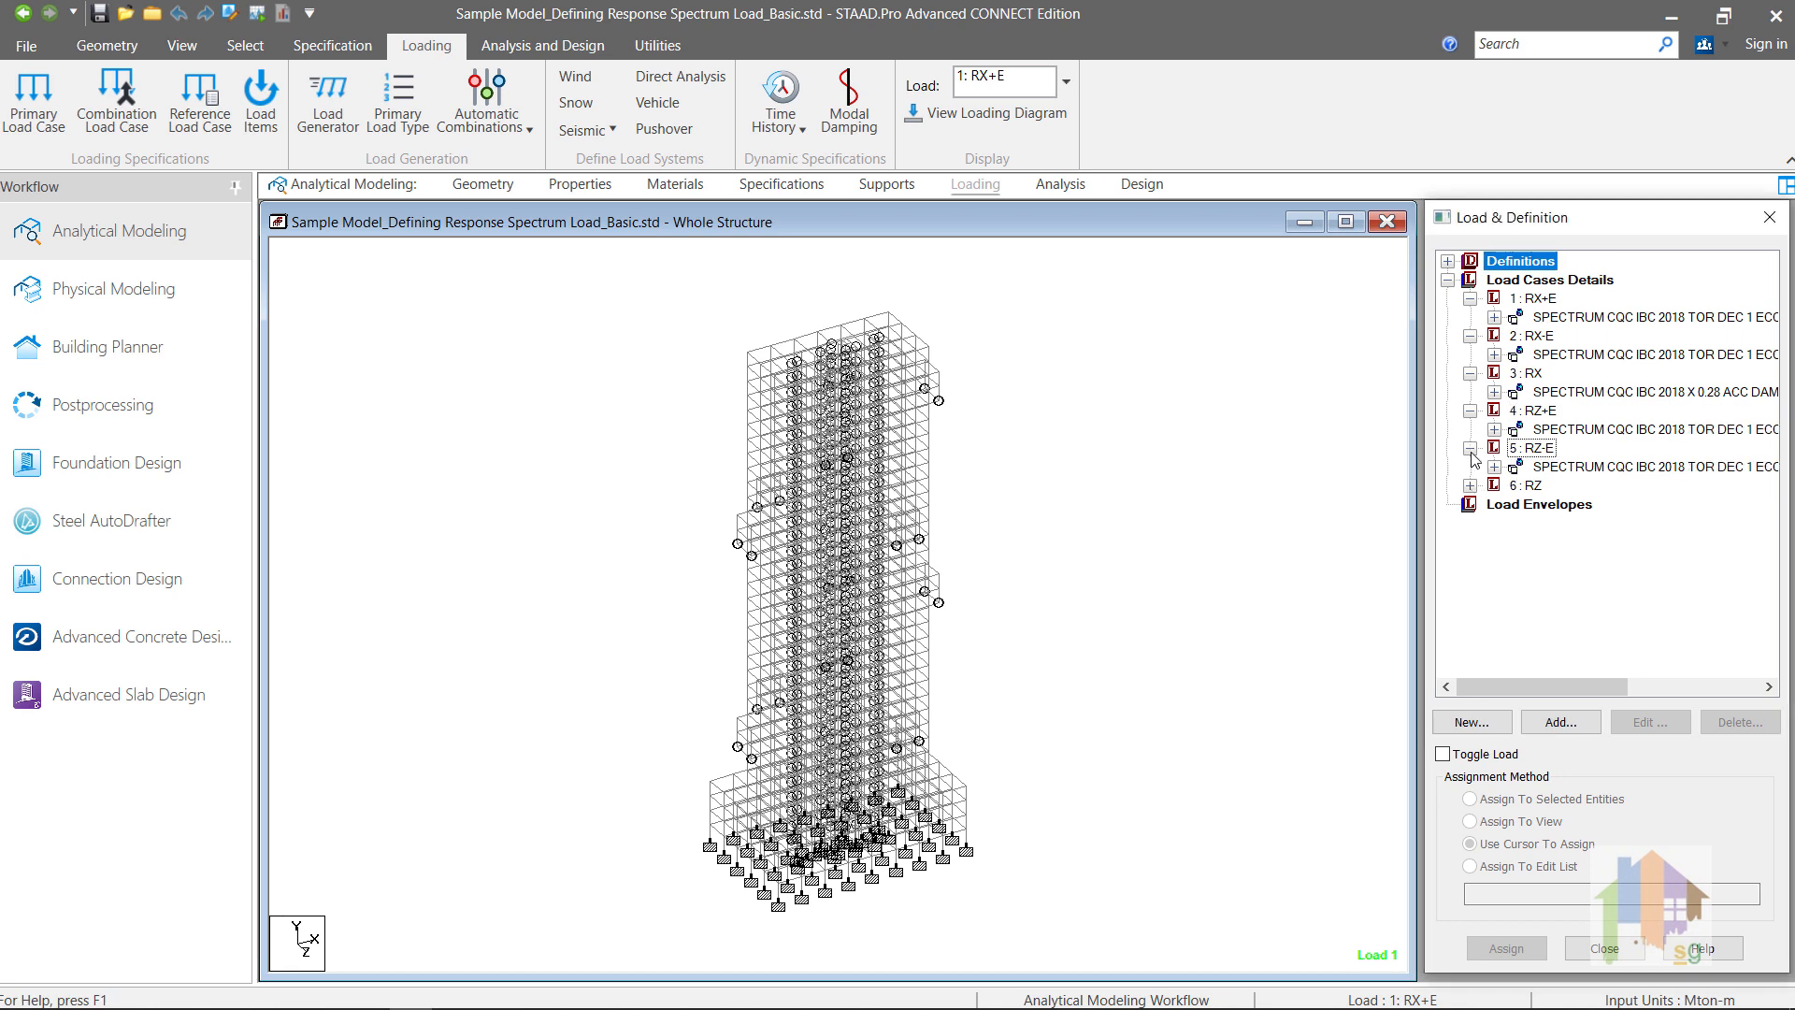
{"action": "left_click", "coordinate": [1470, 486]}
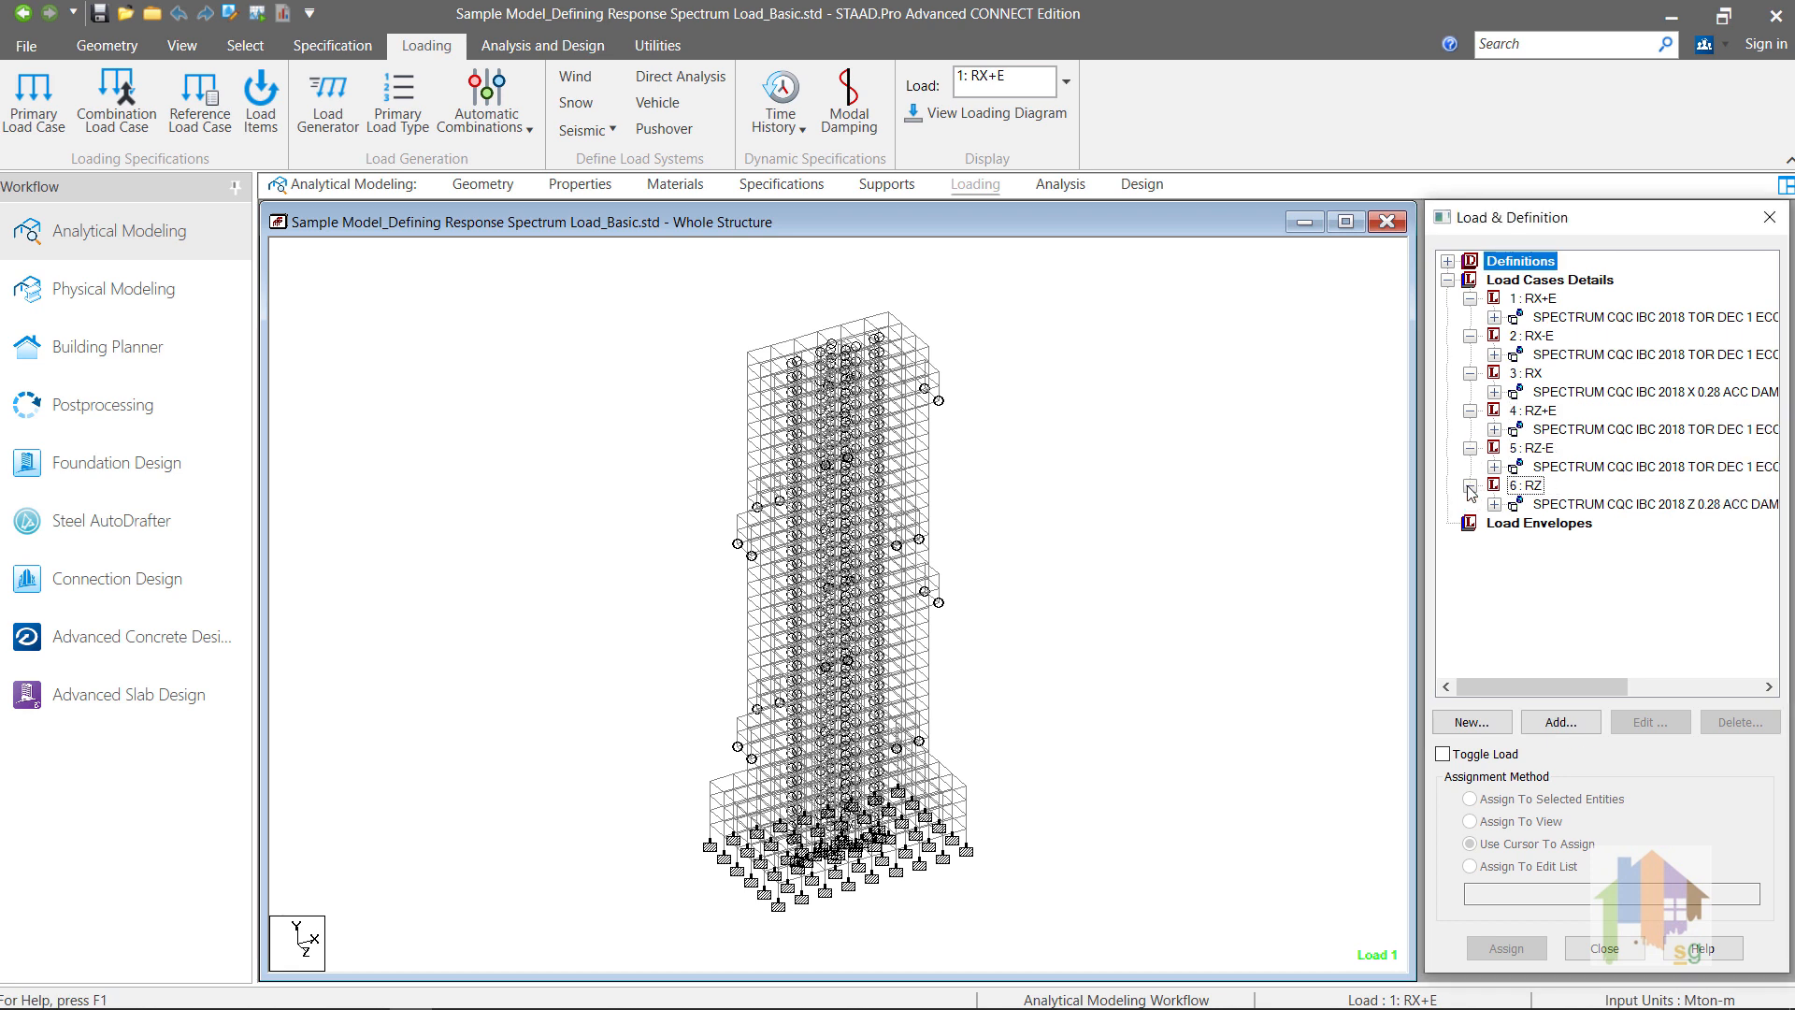
{"action": "double_click", "coordinate": [1580, 431]}
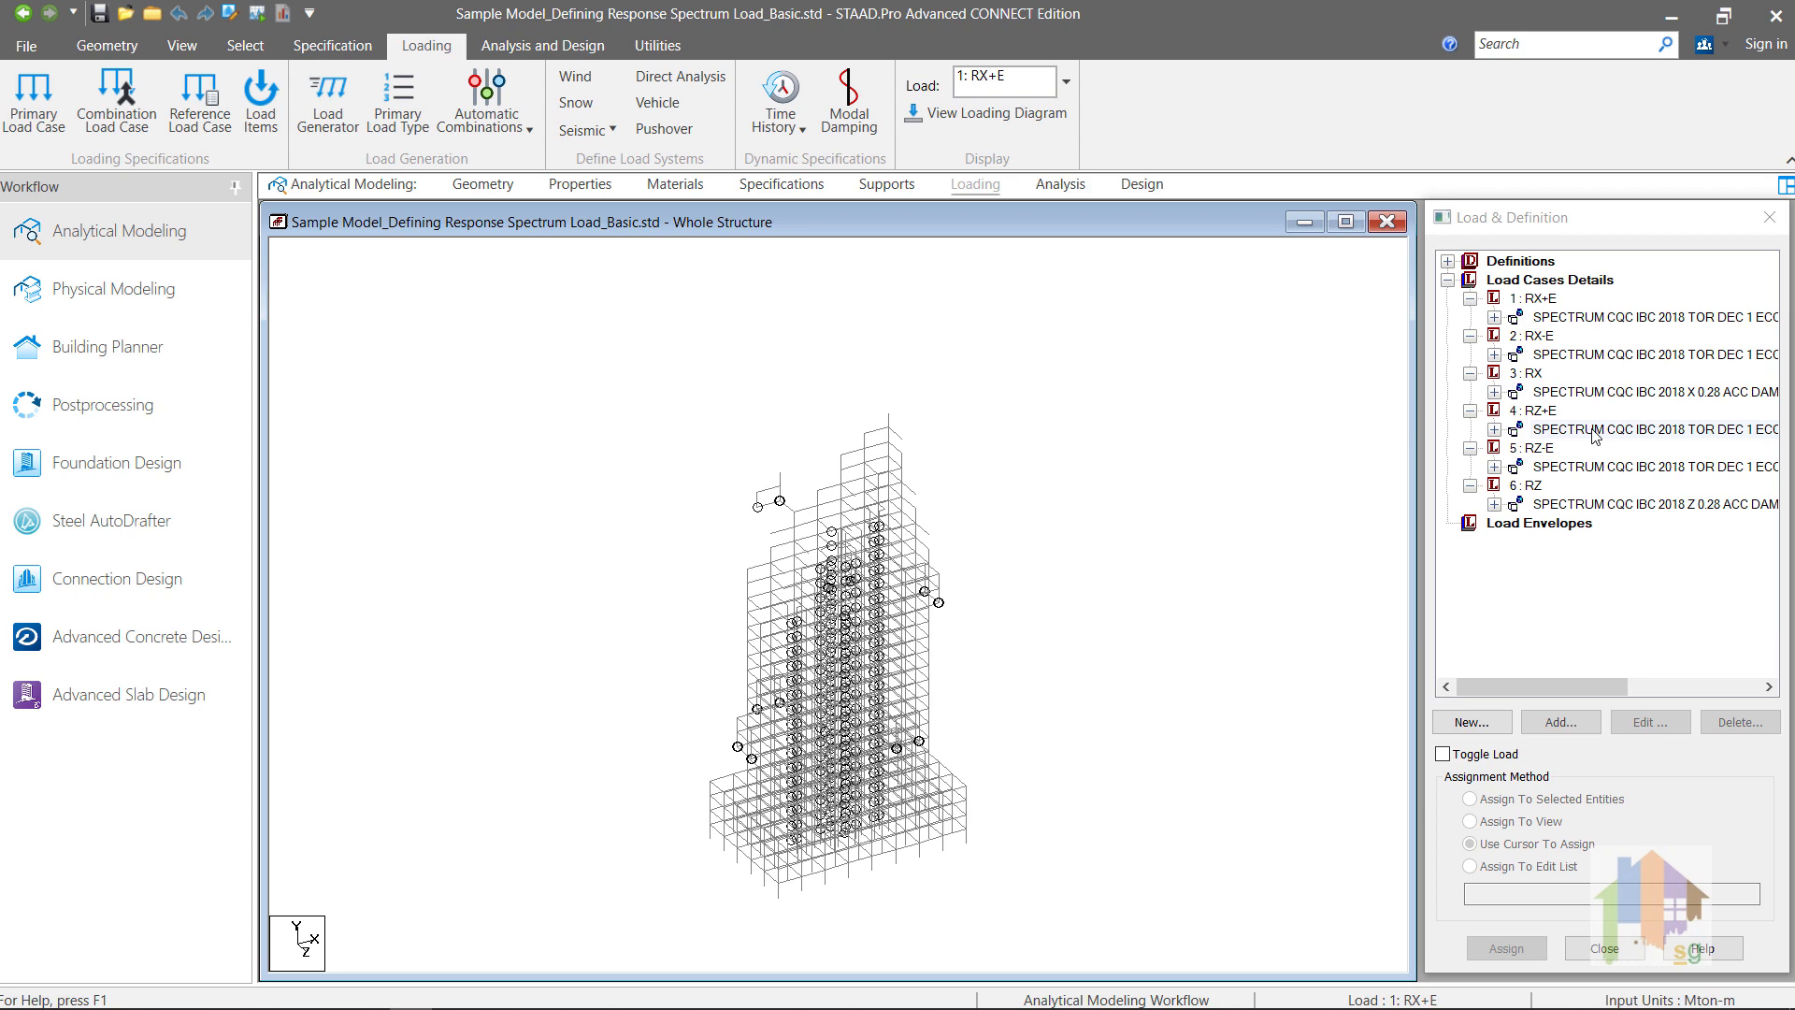
{"action": "double_click", "coordinate": [1596, 431]}
{"action": "left_click_drag", "start_coordinate": [1034, 234], "coordinate": [913, 167]}
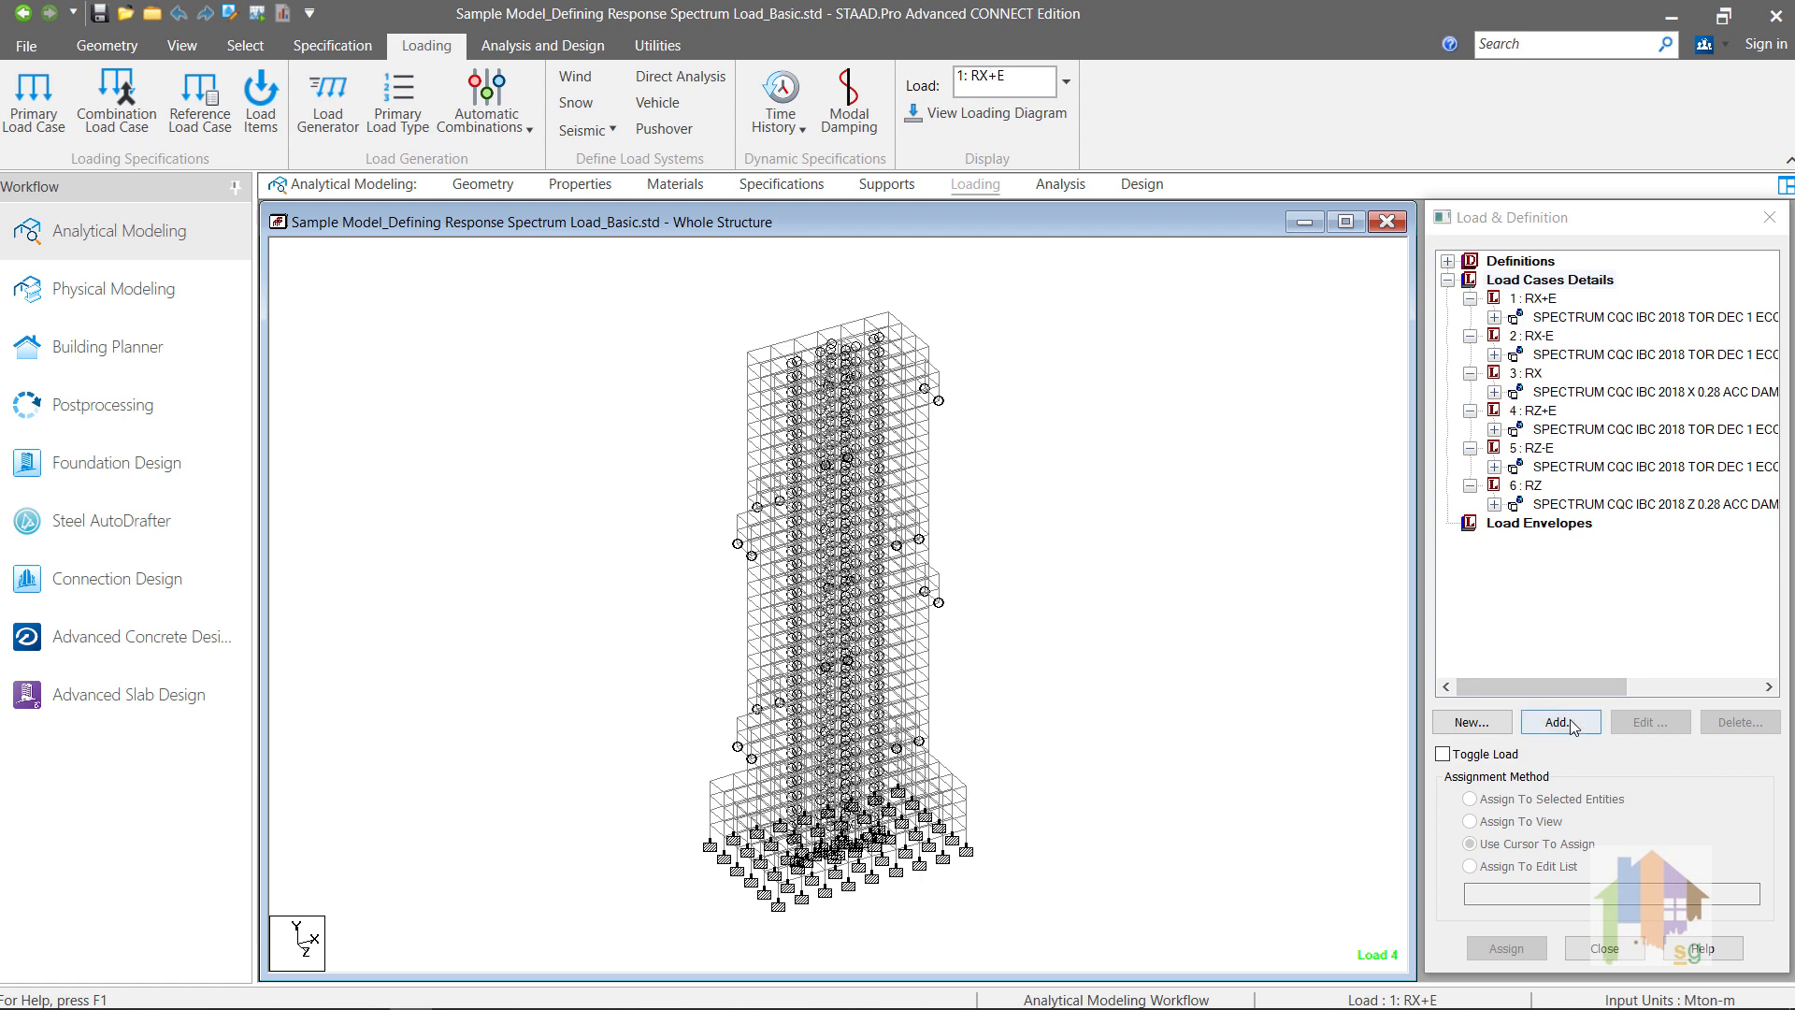
Step: Start a new combination load case numbered 11 and named RX+E++RZ
{"action": "left_click", "coordinate": [1572, 723]}
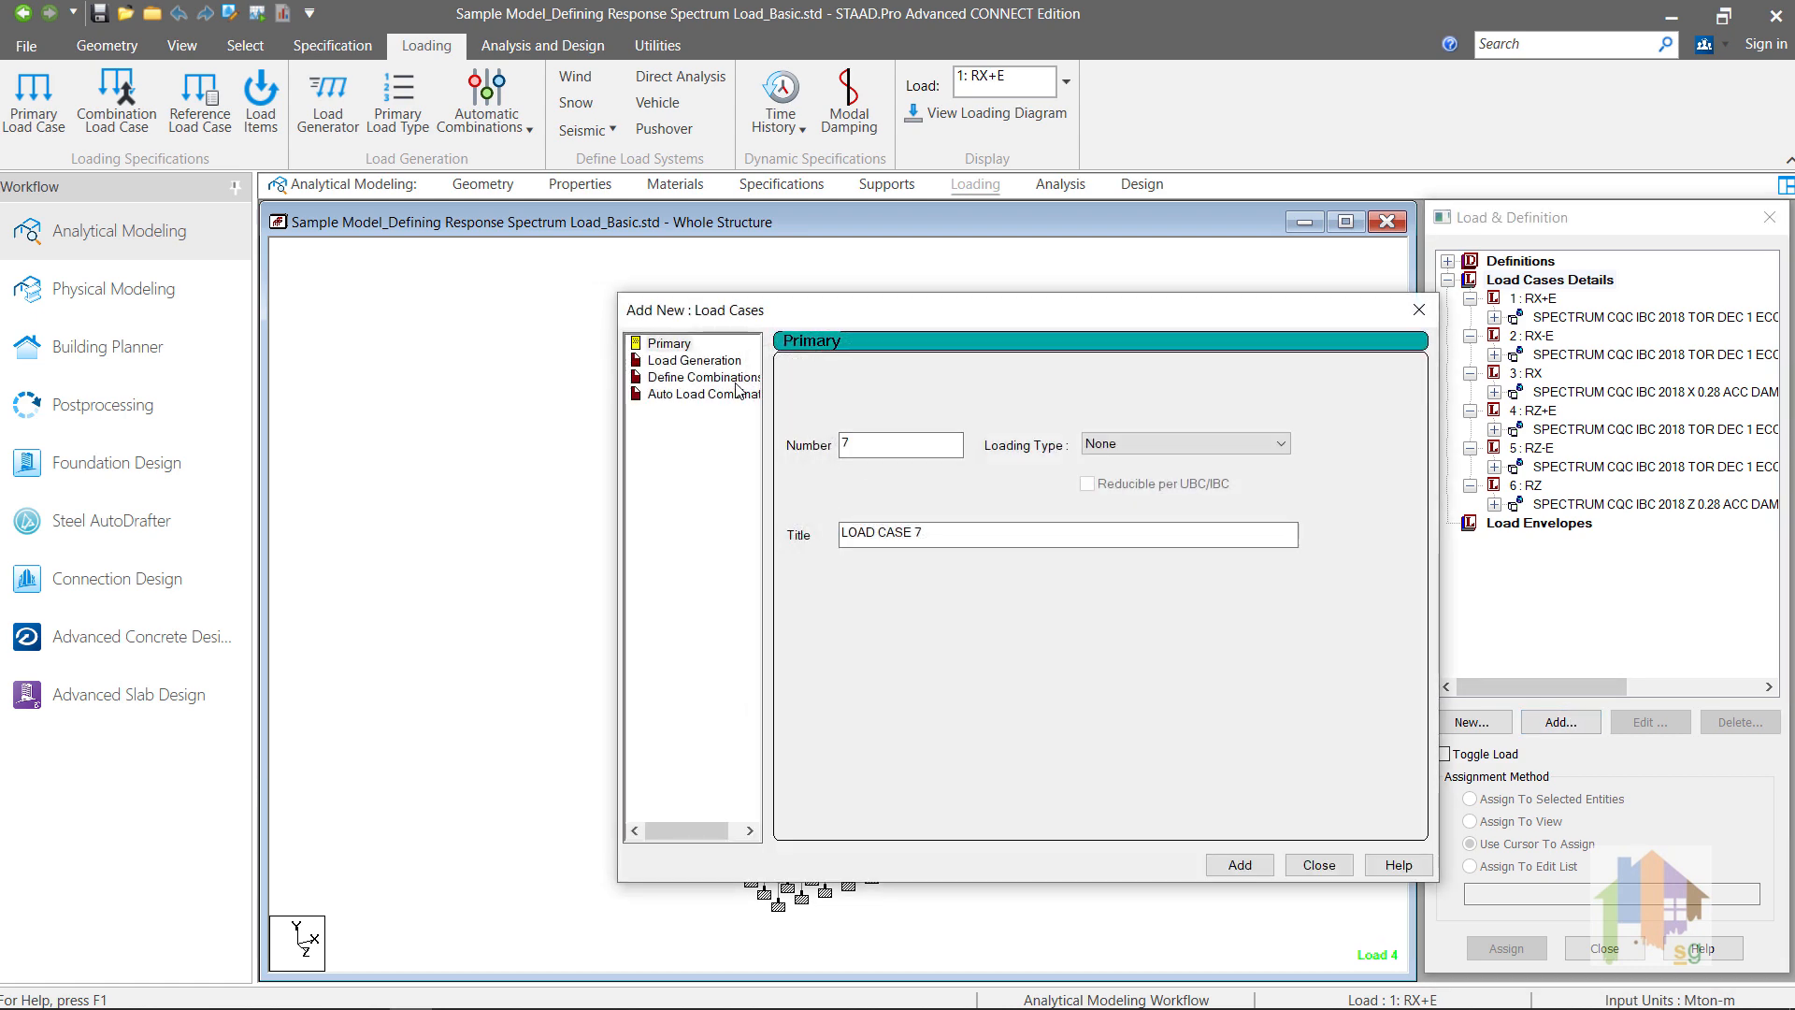
{"action": "left_click", "coordinate": [739, 378]}
{"action": "key", "text": "ctrl+a"}
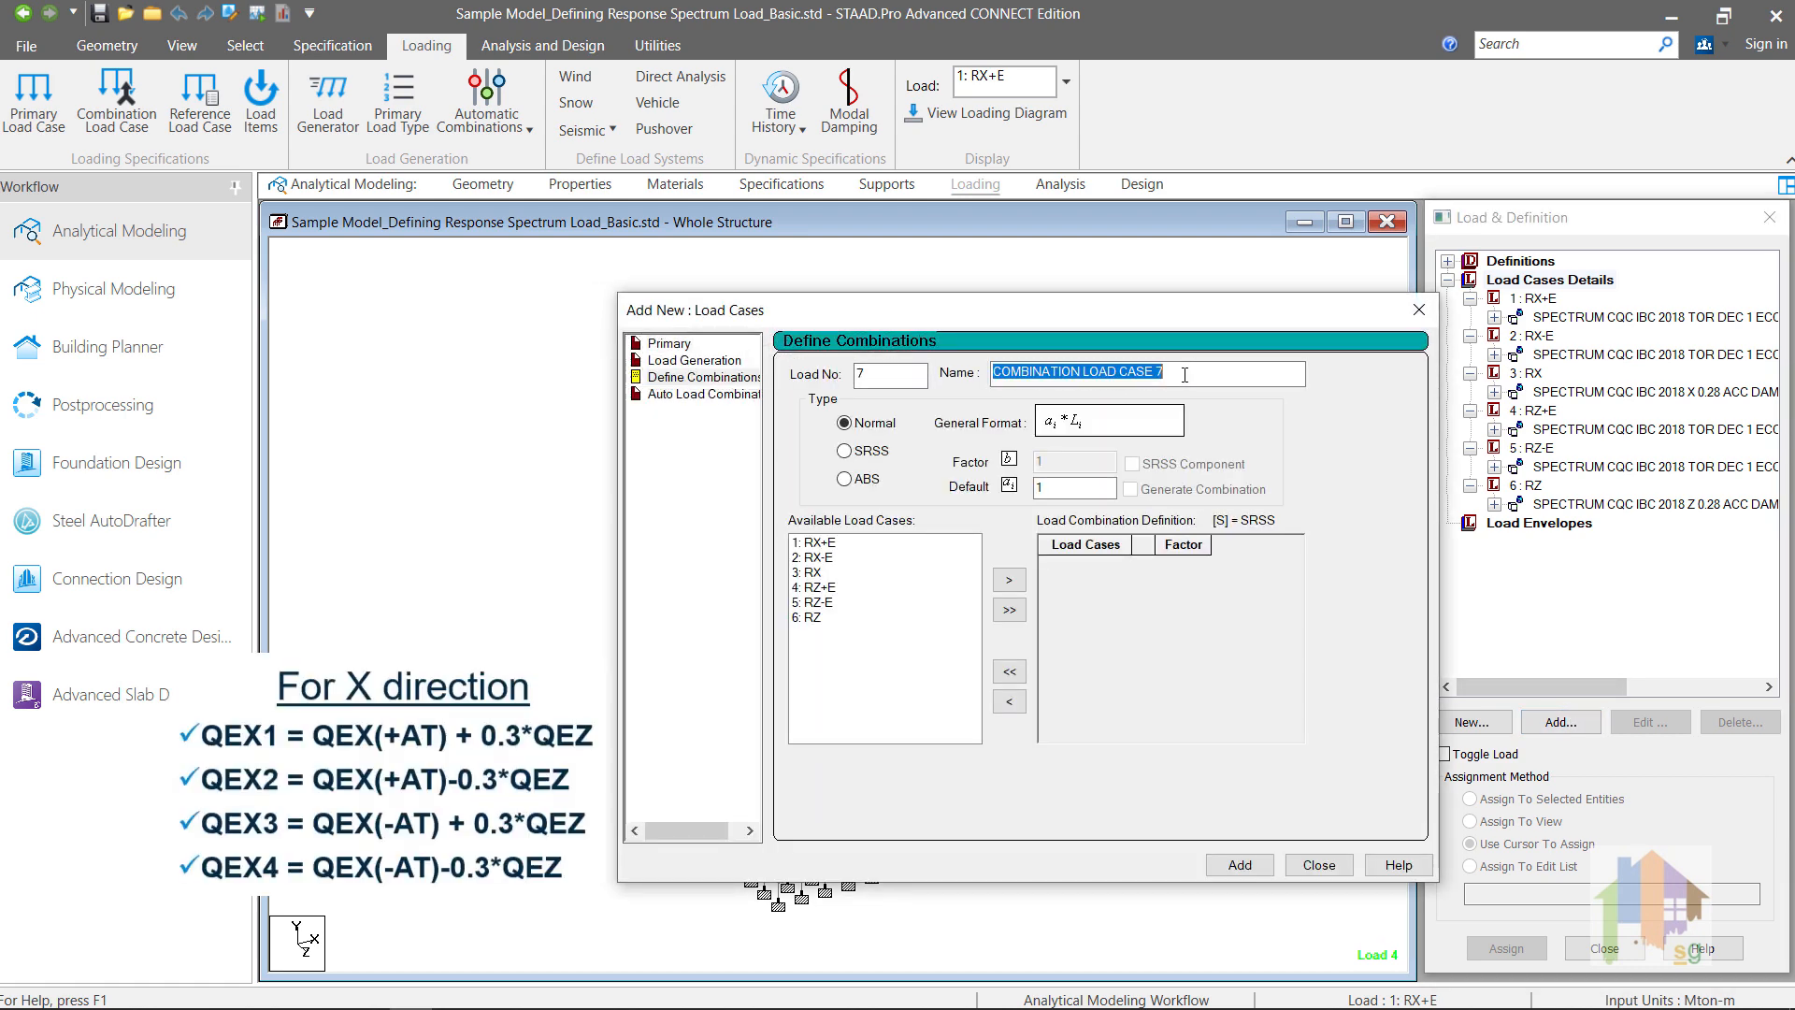
{"action": "type", "text": "RX+E++RZ"}
{"action": "double_click", "coordinate": [869, 374]}
{"action": "type", "text": "11"}
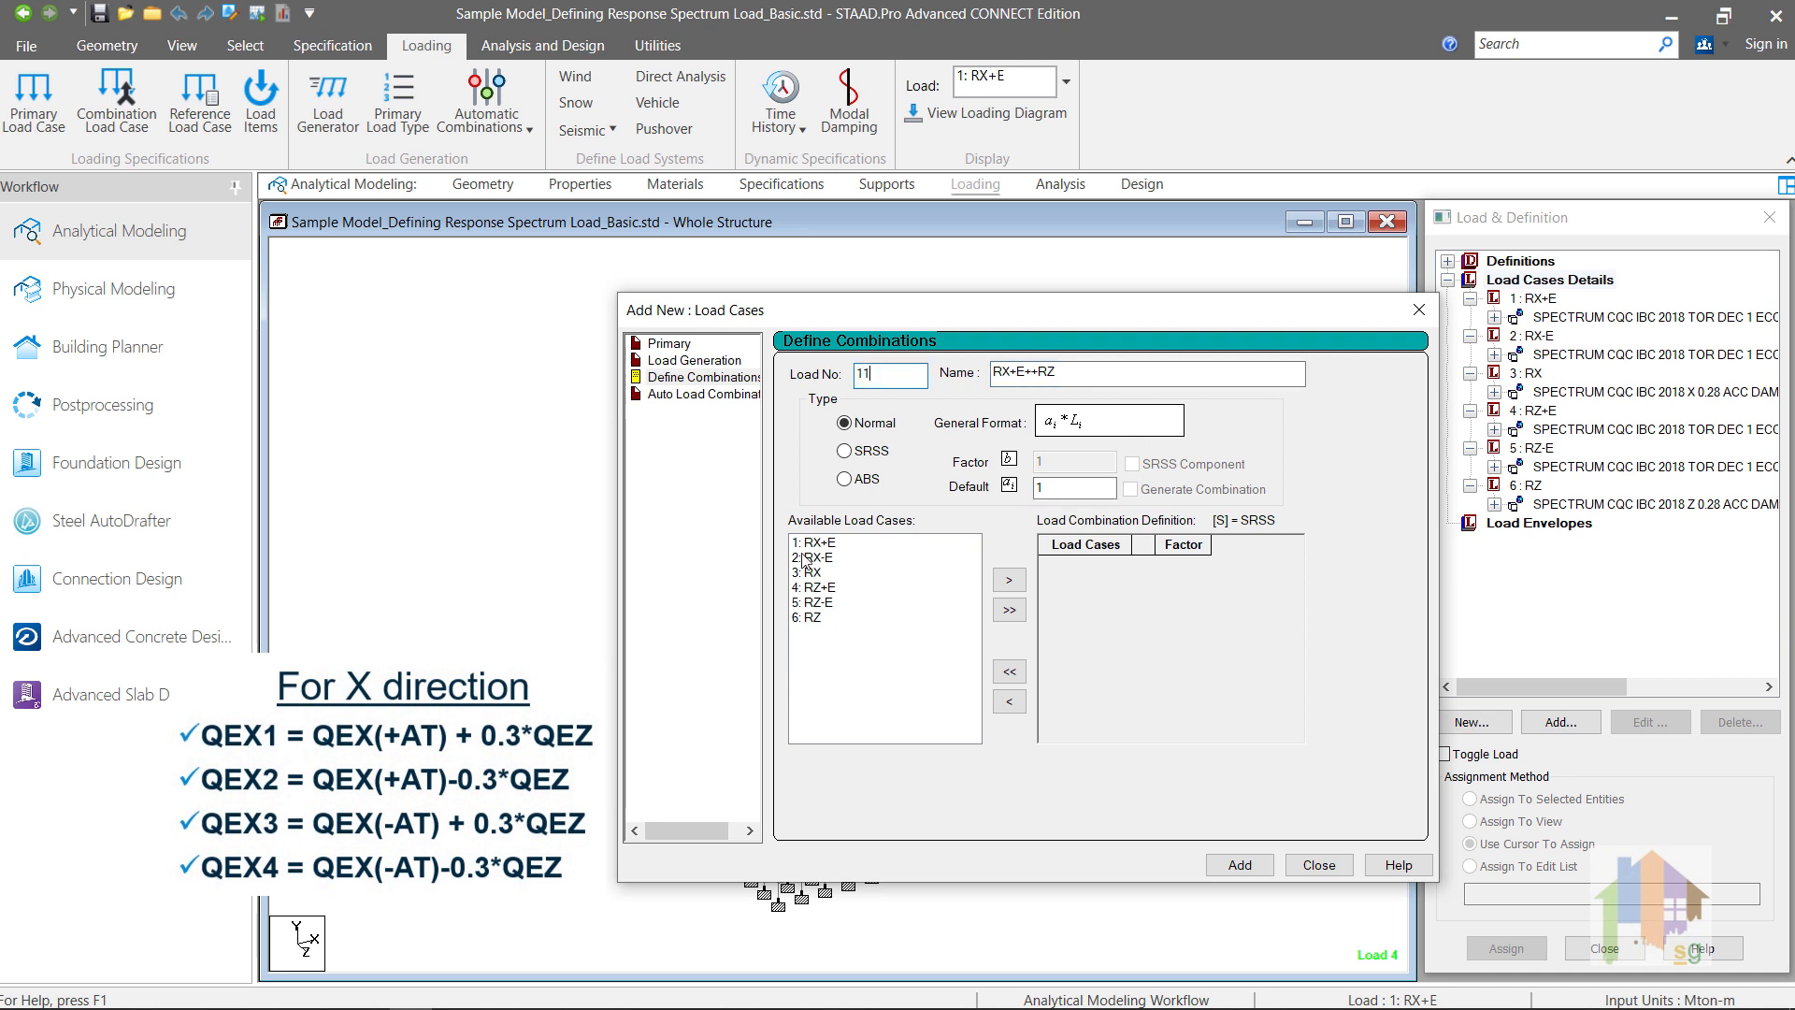
Step: Include RX+E with factor 1 and RZ with factor 0.3 in combination 11, and add the combination
{"action": "left_click", "coordinate": [821, 545]}
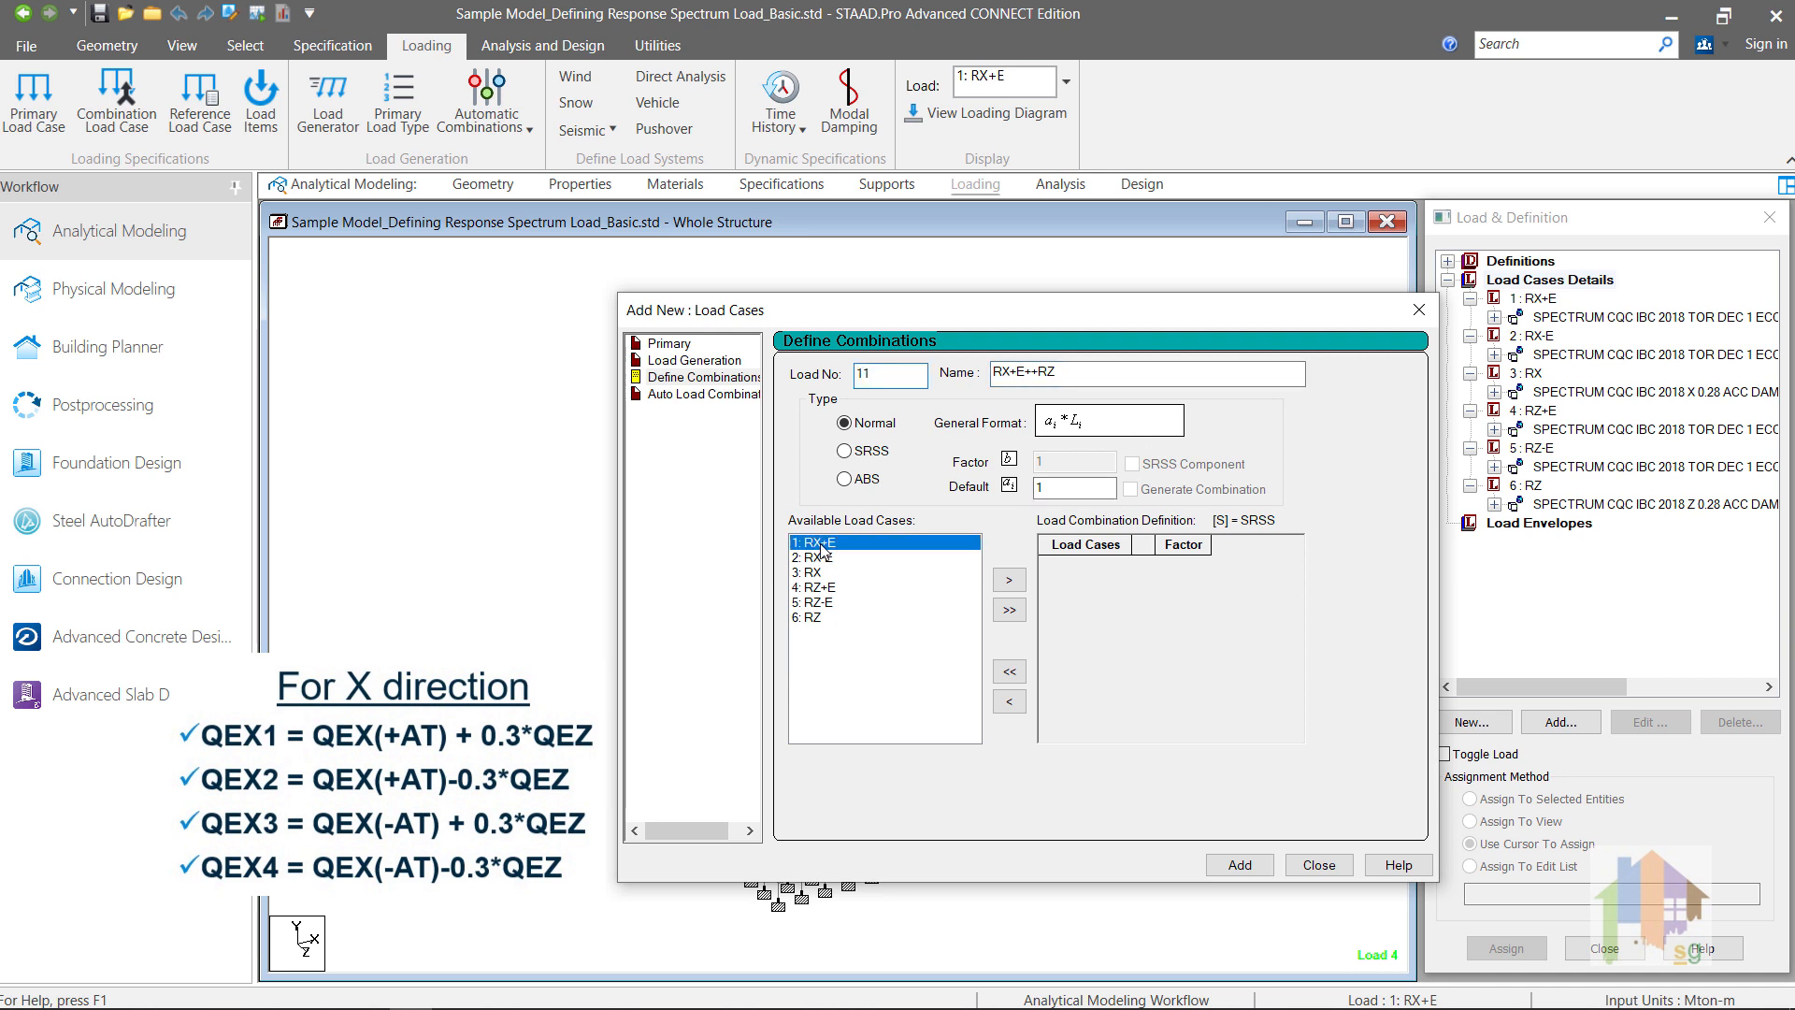
{"action": "left_click", "coordinate": [1009, 580]}
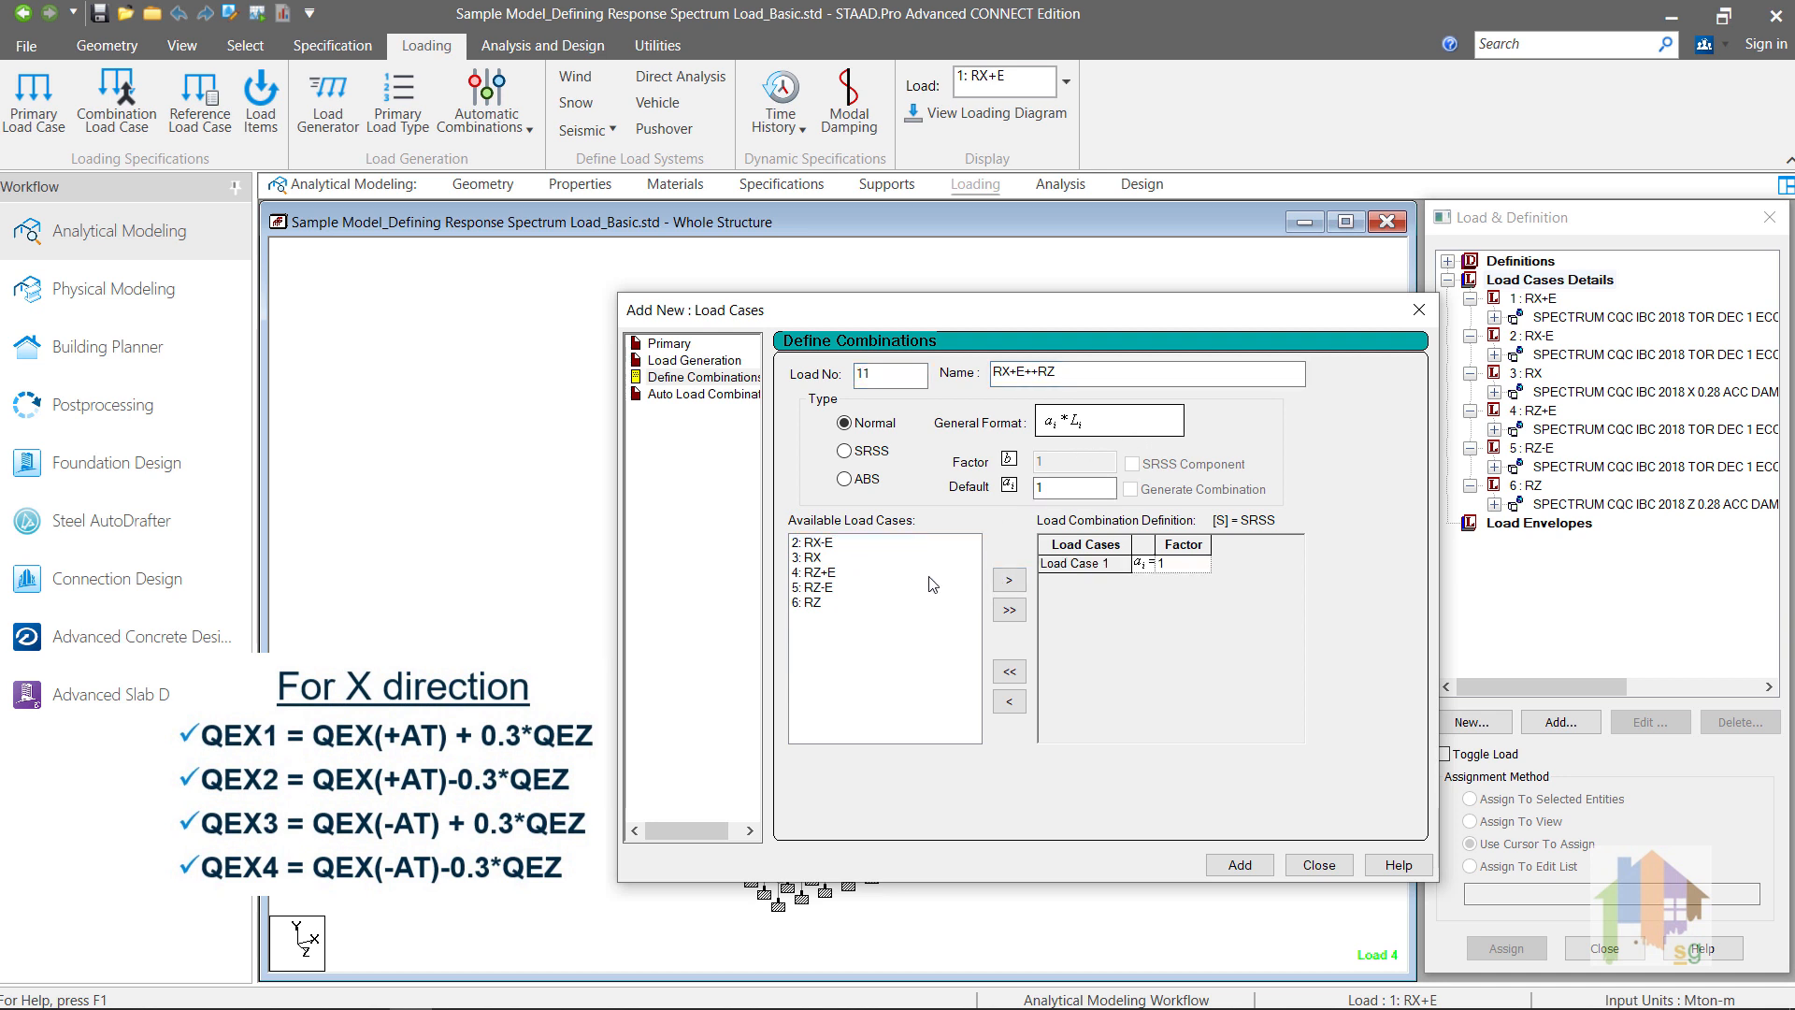
{"action": "left_click", "coordinate": [814, 603]}
{"action": "left_click", "coordinate": [1009, 579]}
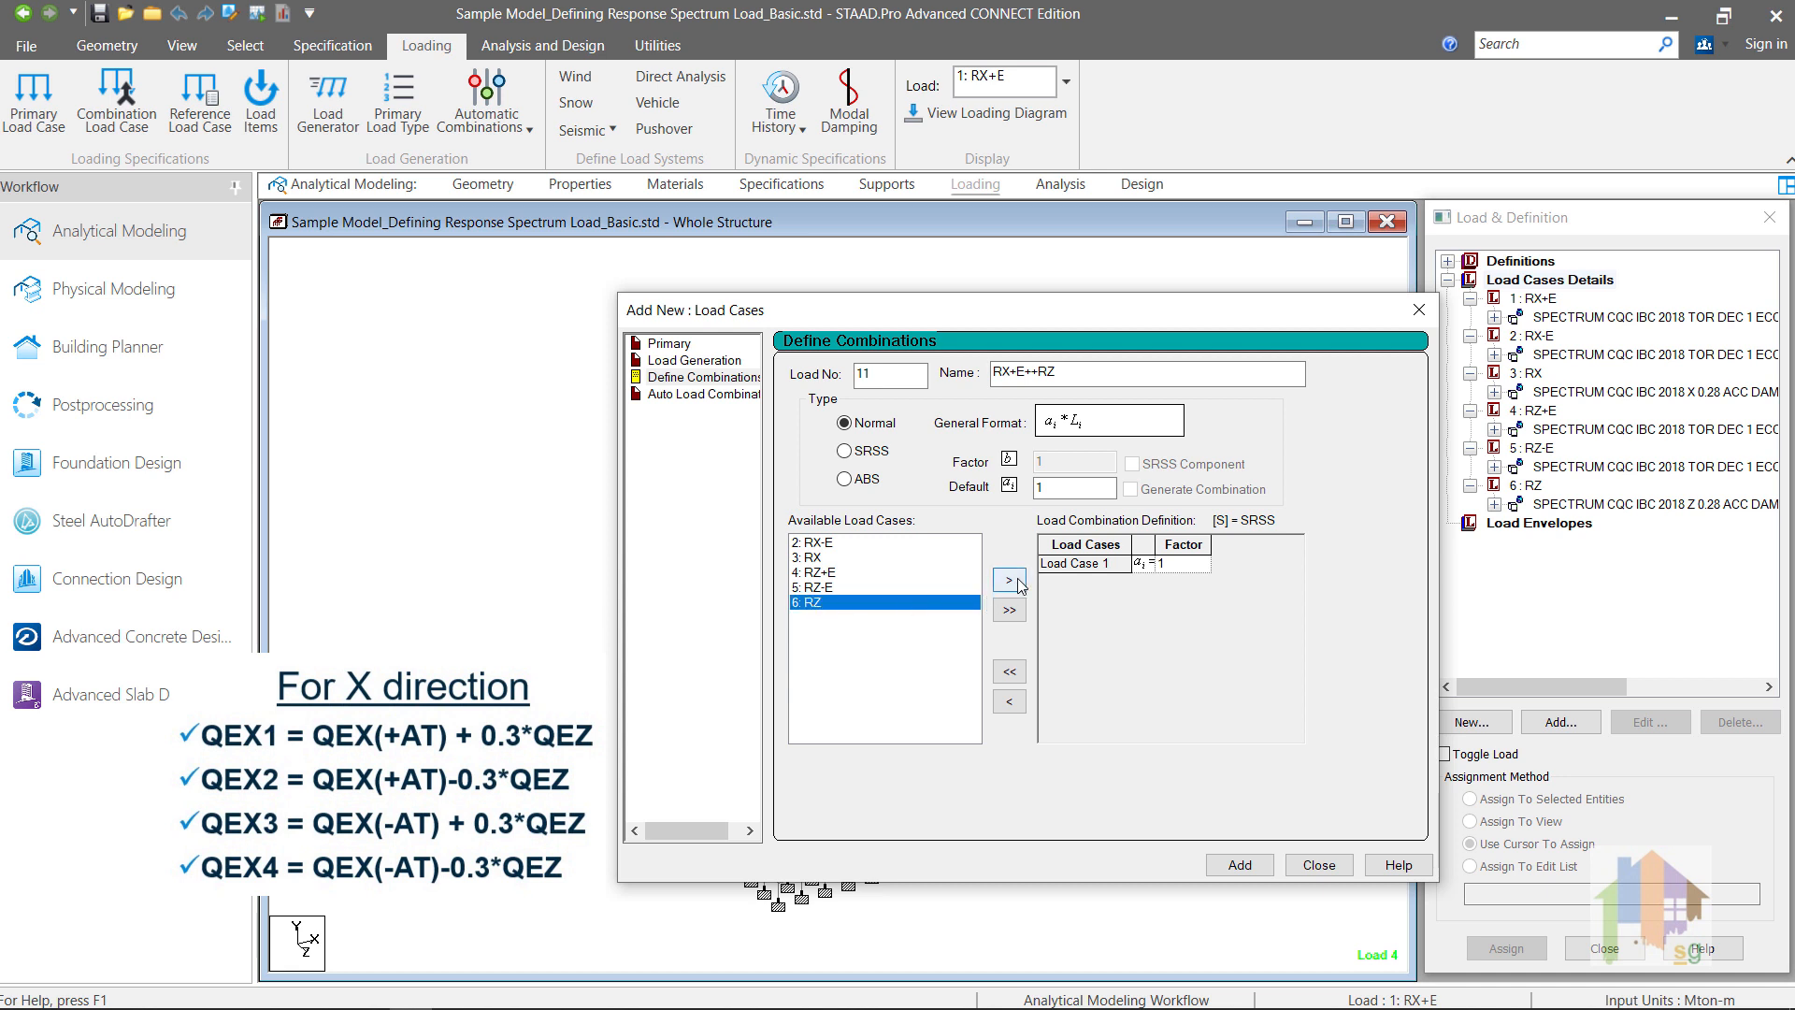
{"action": "left_click", "coordinate": [1184, 581]}
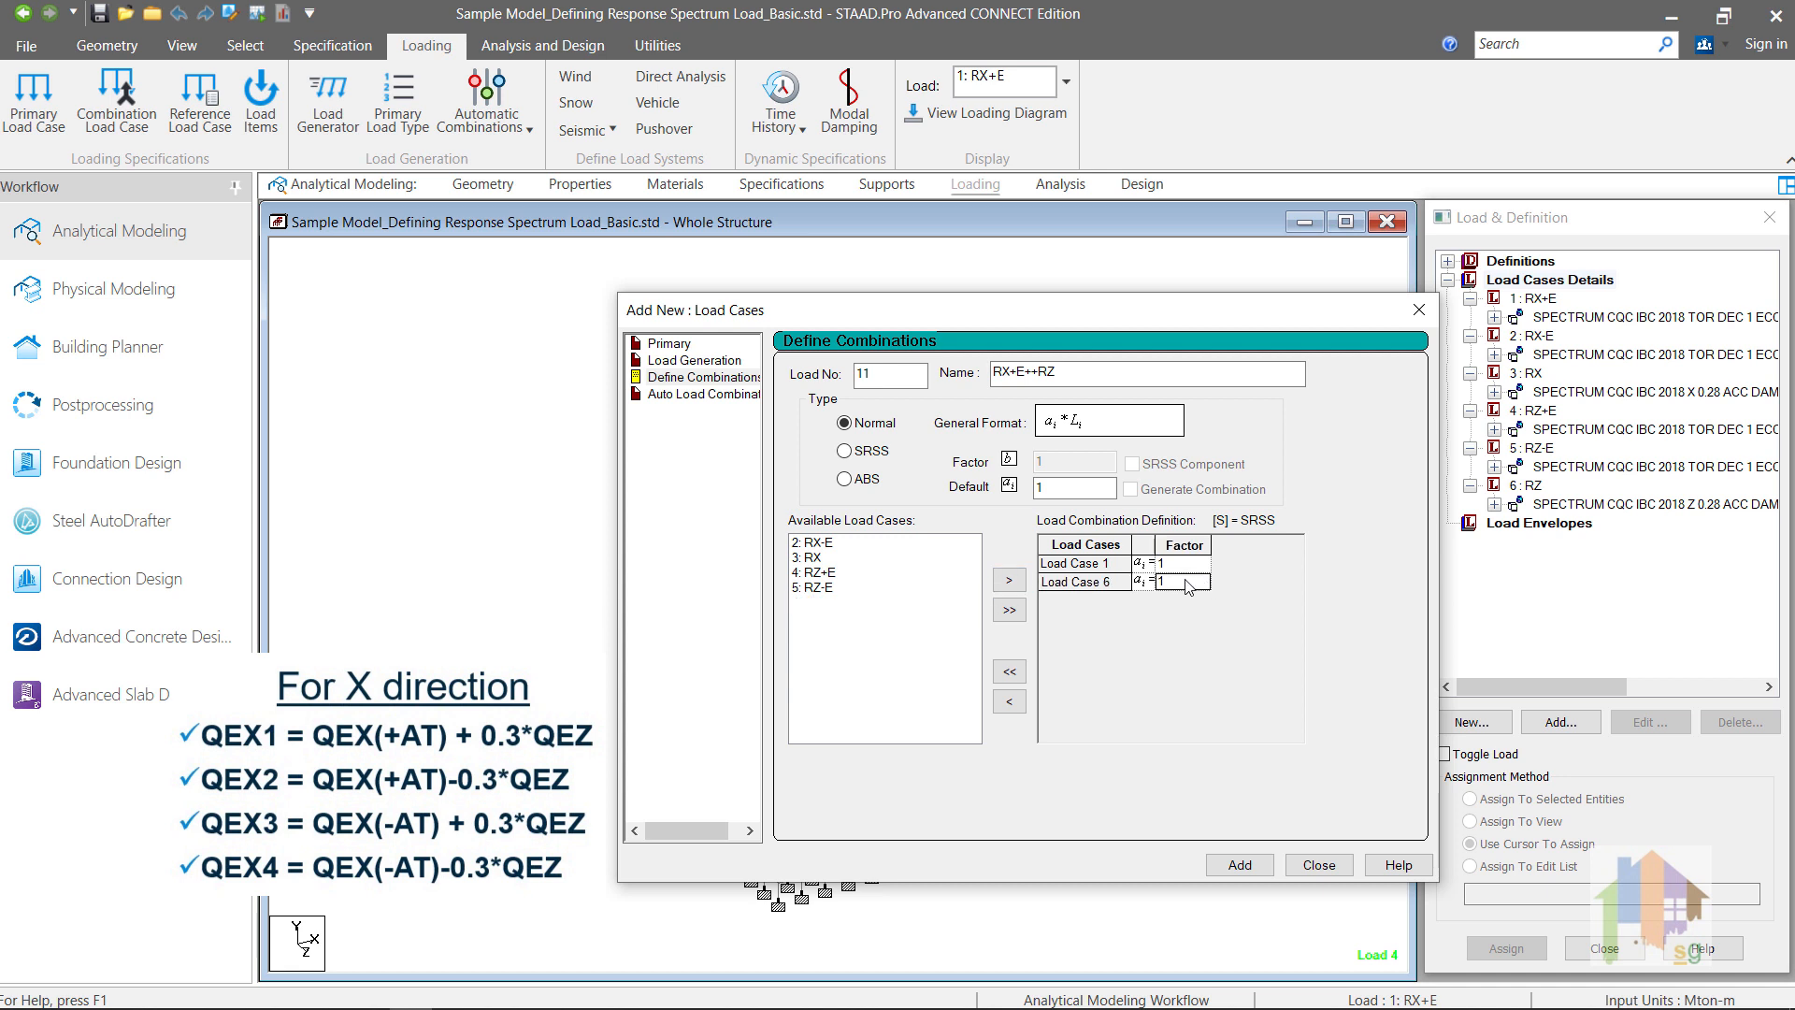
{"action": "key", "text": "BackSpace"}
{"action": "type", "text": ".3"}
{"action": "left_click", "coordinate": [1240, 865]}
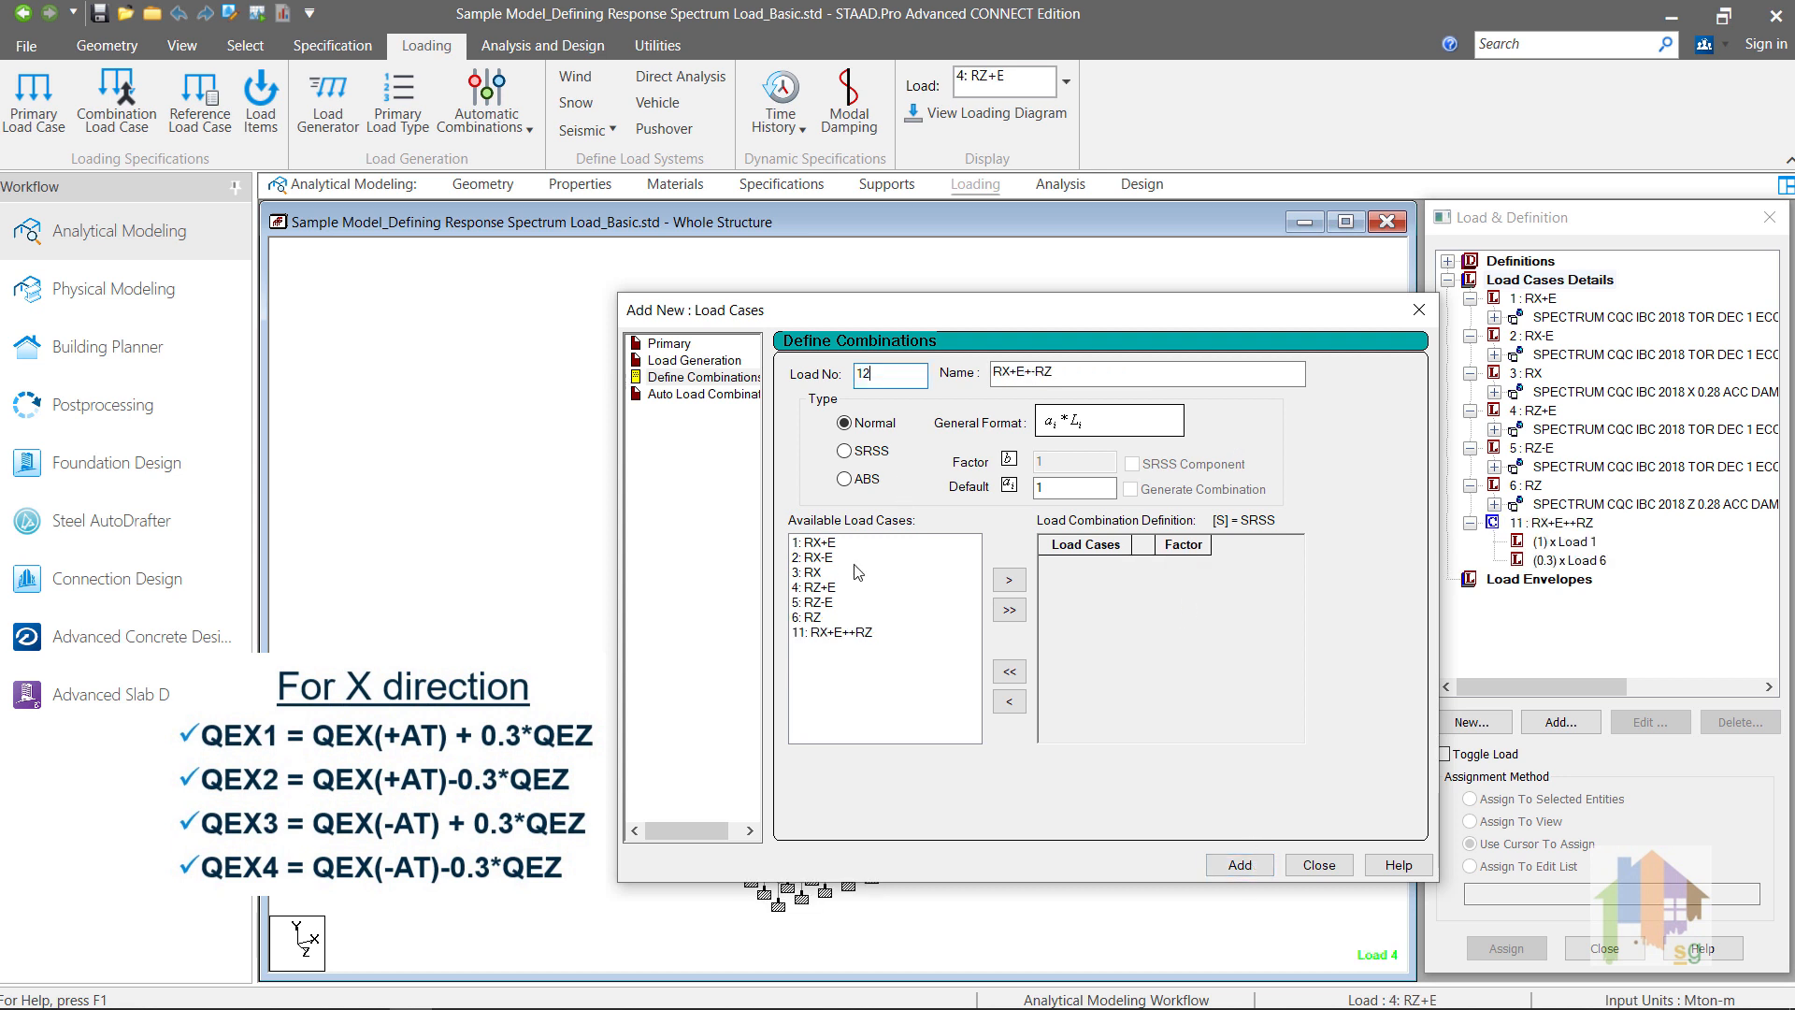
Step: Add combination 12 named RX+E+-RZ, combining RX+E with factor 1 and RZ with factor -0.3
{"action": "left_click", "coordinate": [831, 543]}
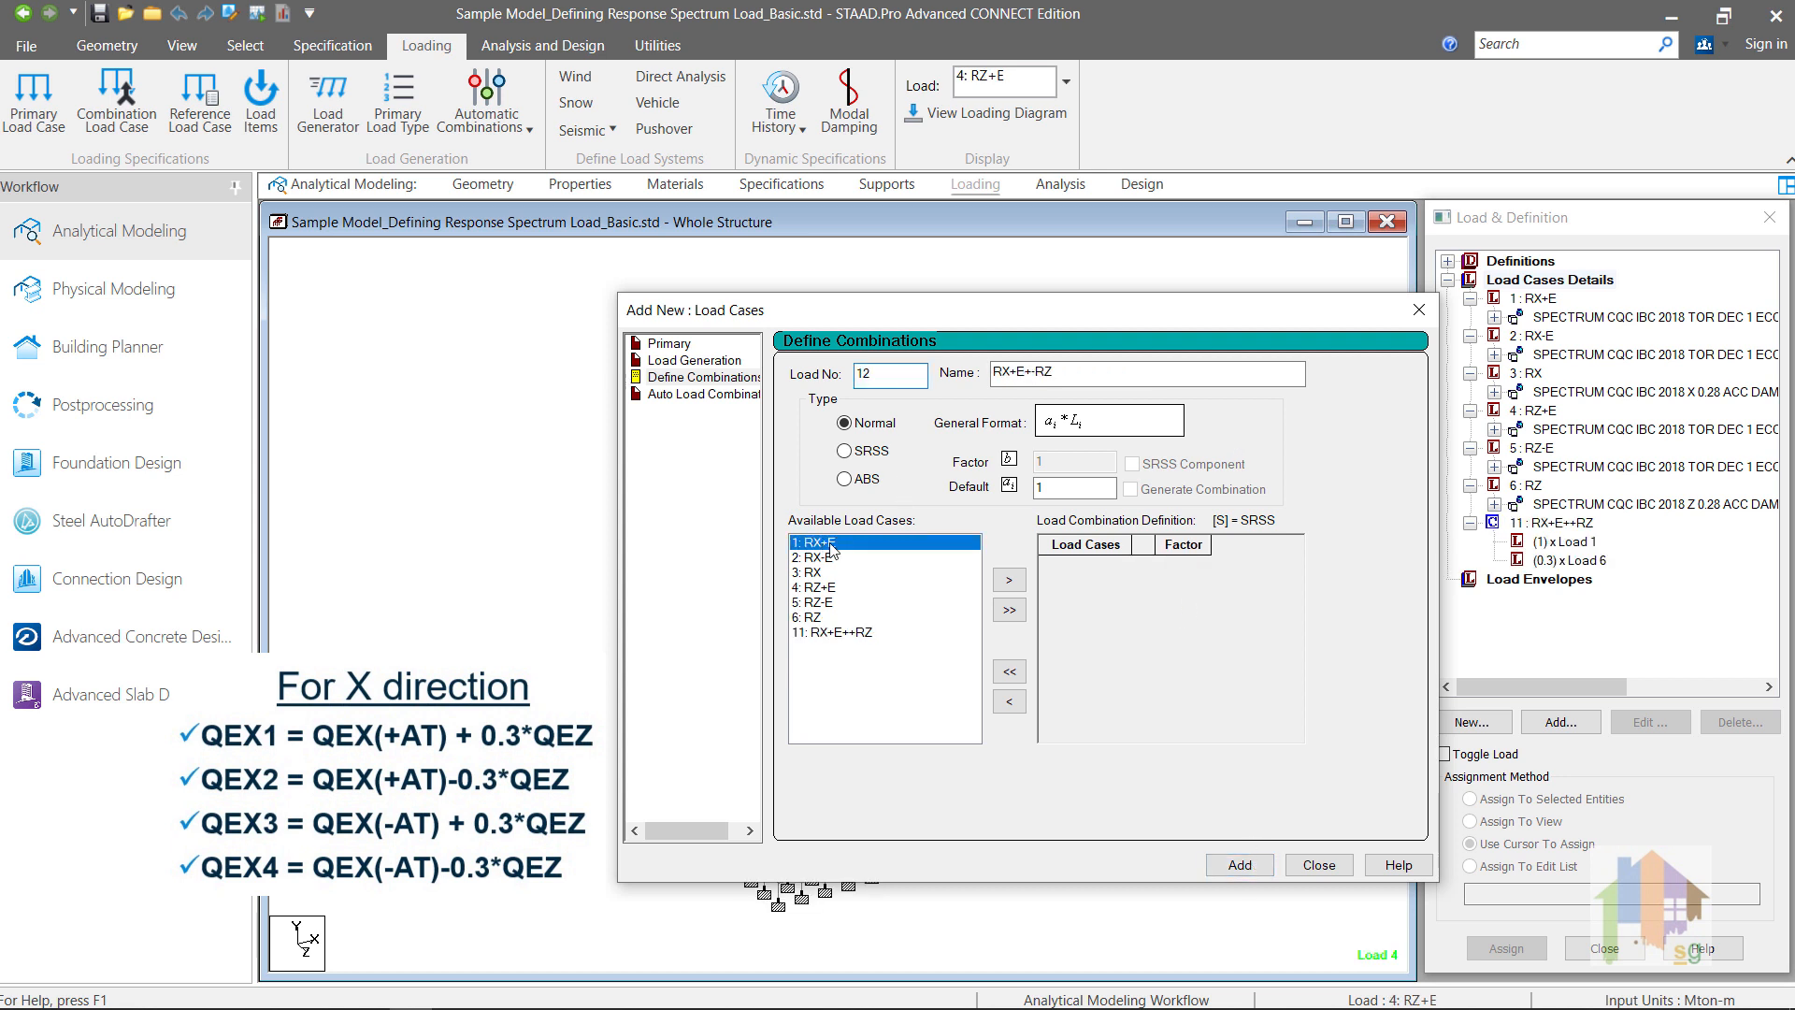
{"action": "left_click", "coordinate": [1008, 584]}
{"action": "left_click", "coordinate": [810, 603]}
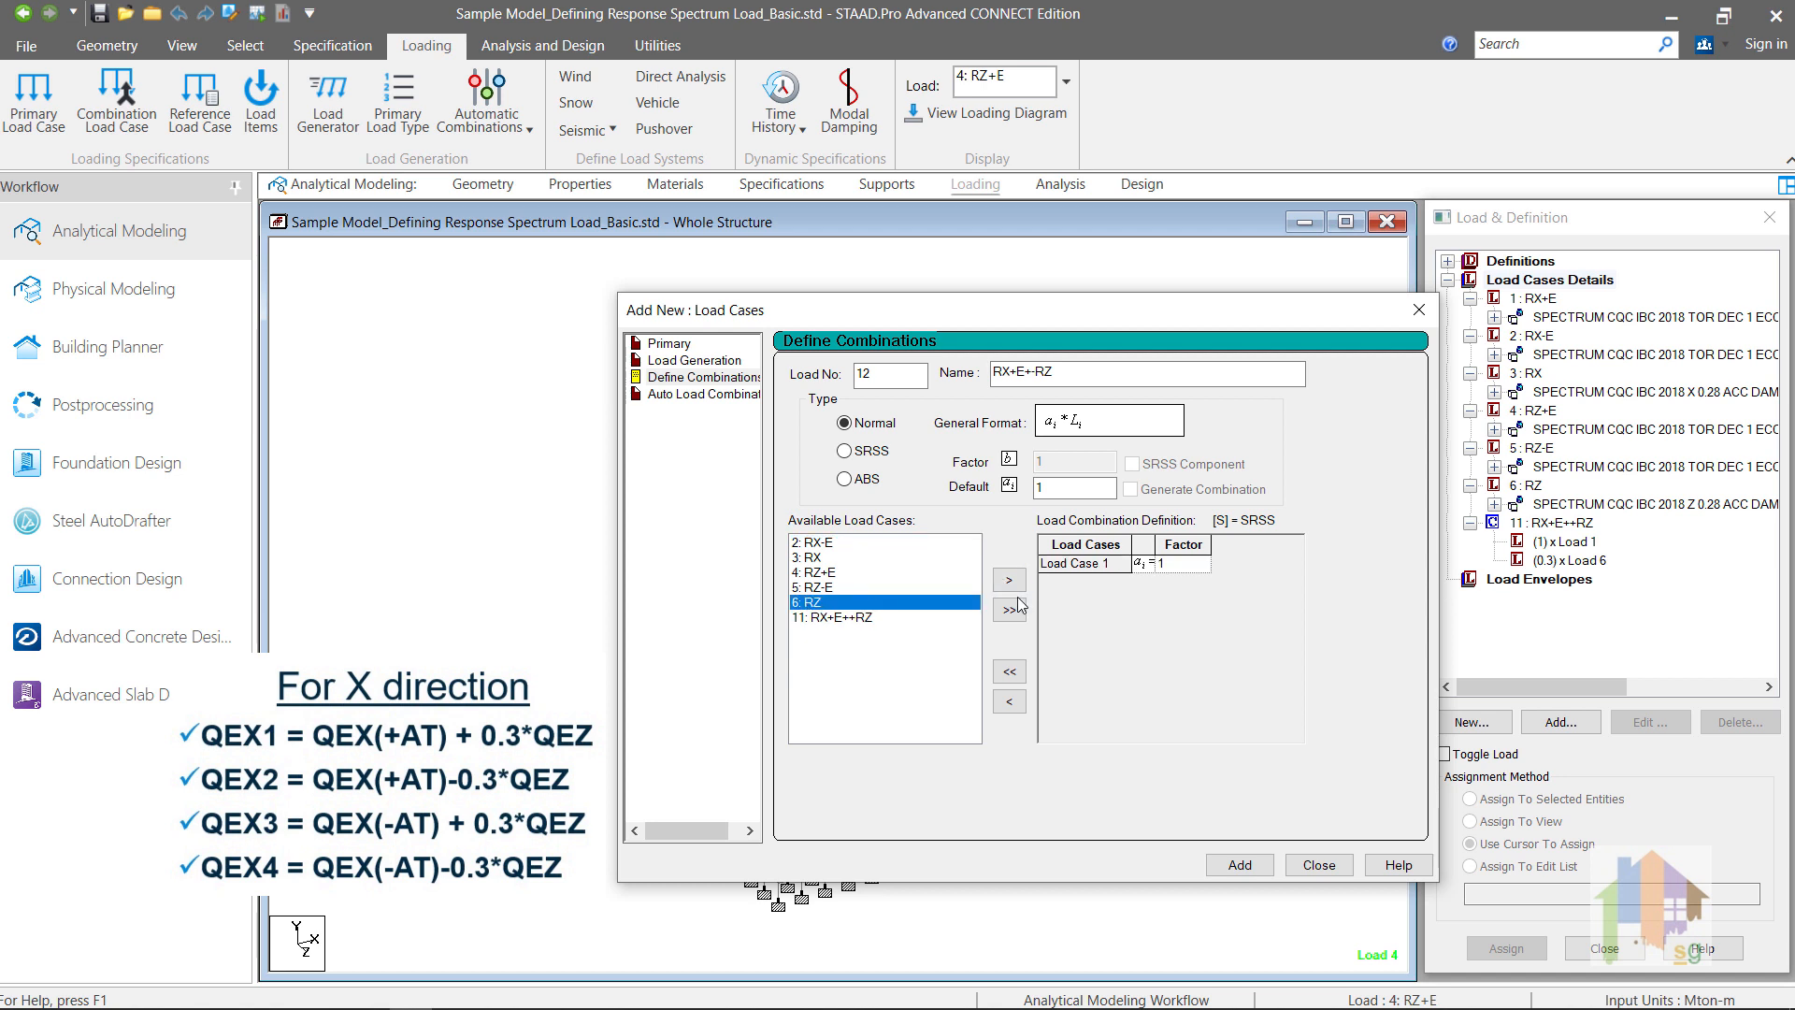
{"action": "left_click", "coordinate": [1009, 580]}
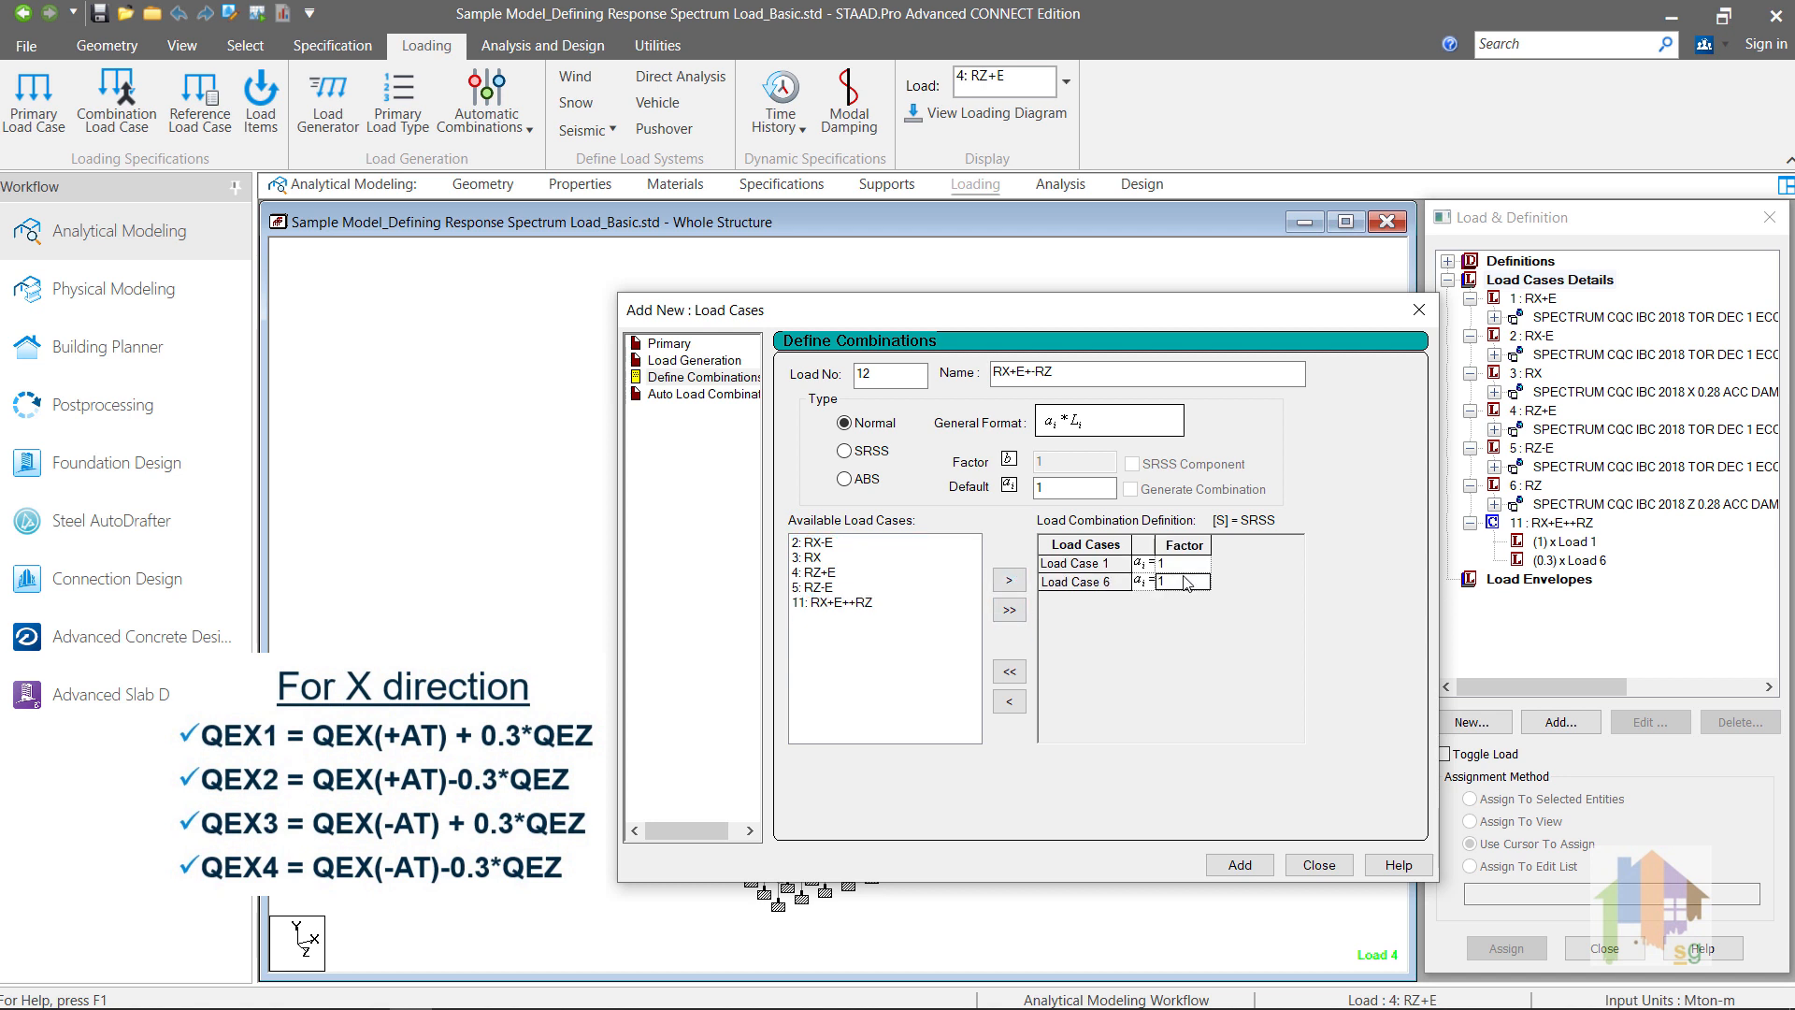
{"action": "key", "text": "BackSpace"}
{"action": "type", "text": "-0.3"}
{"action": "left_click", "coordinate": [1250, 866]}
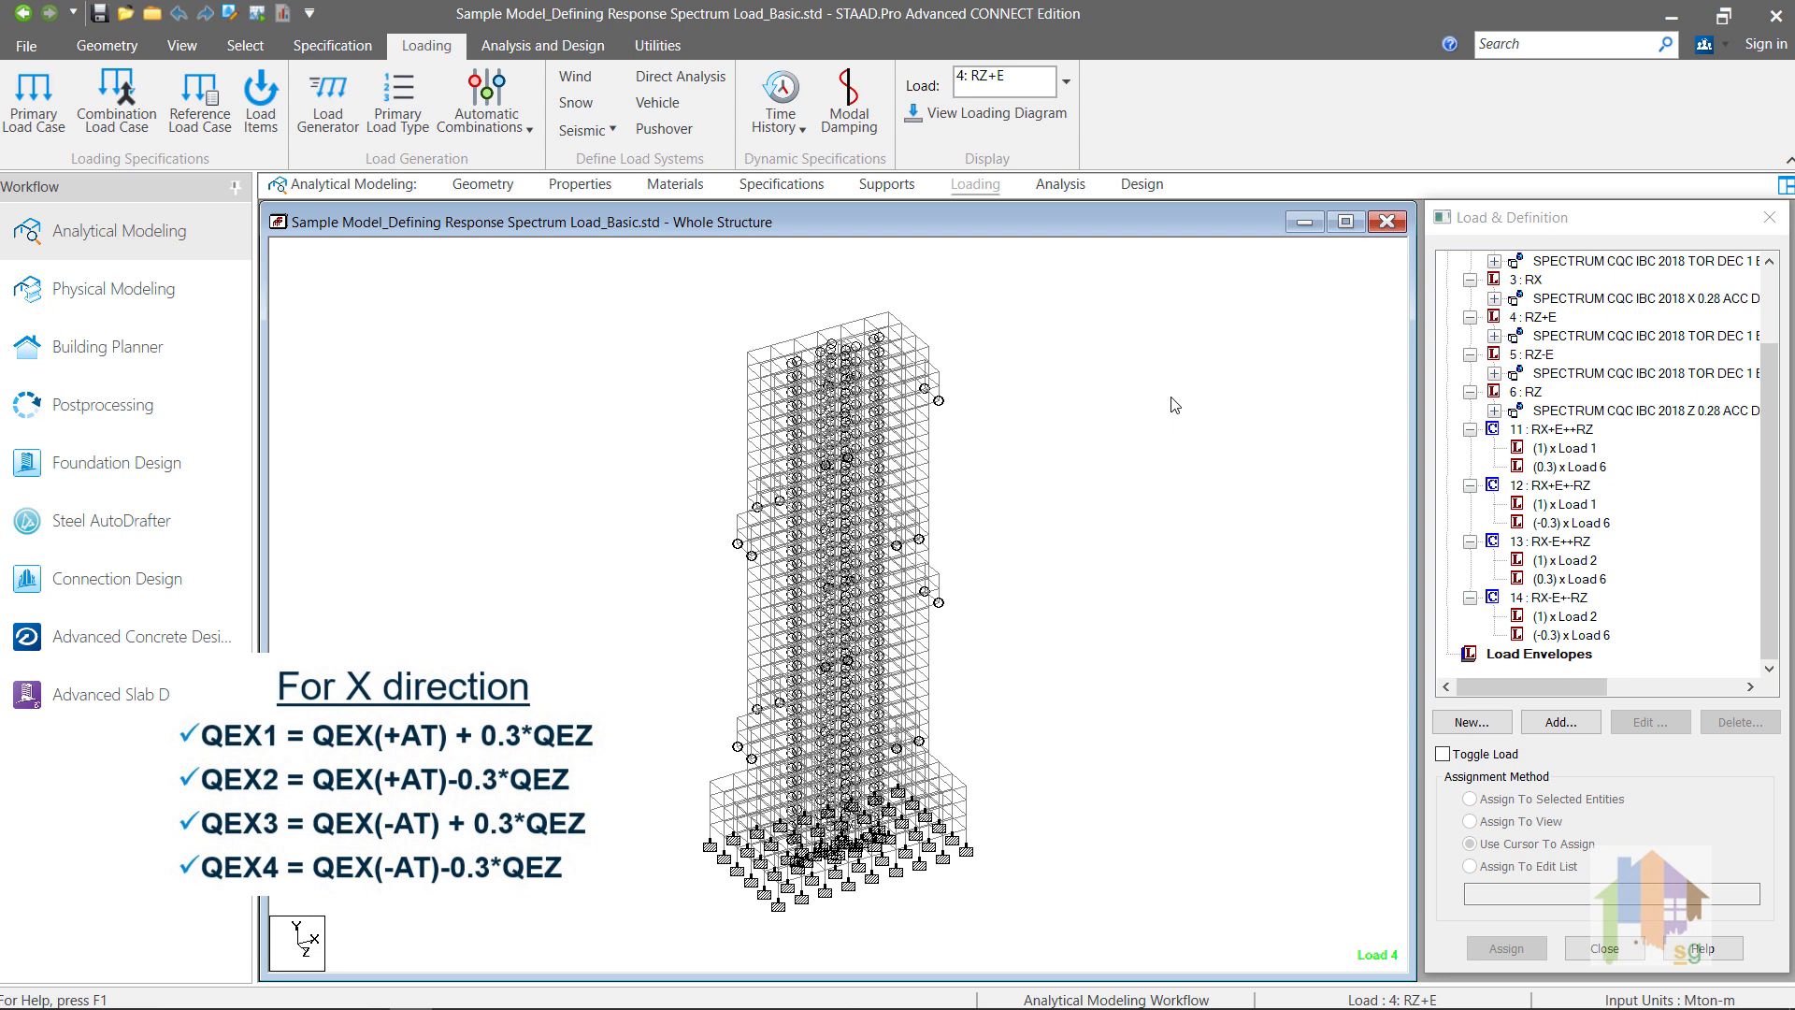
Step: Review the load cases and factors in orthogonal combinations 11 to 18, expanding the Z direction combinations 15 to 18
{"action": "left_click", "coordinate": [1569, 579]}
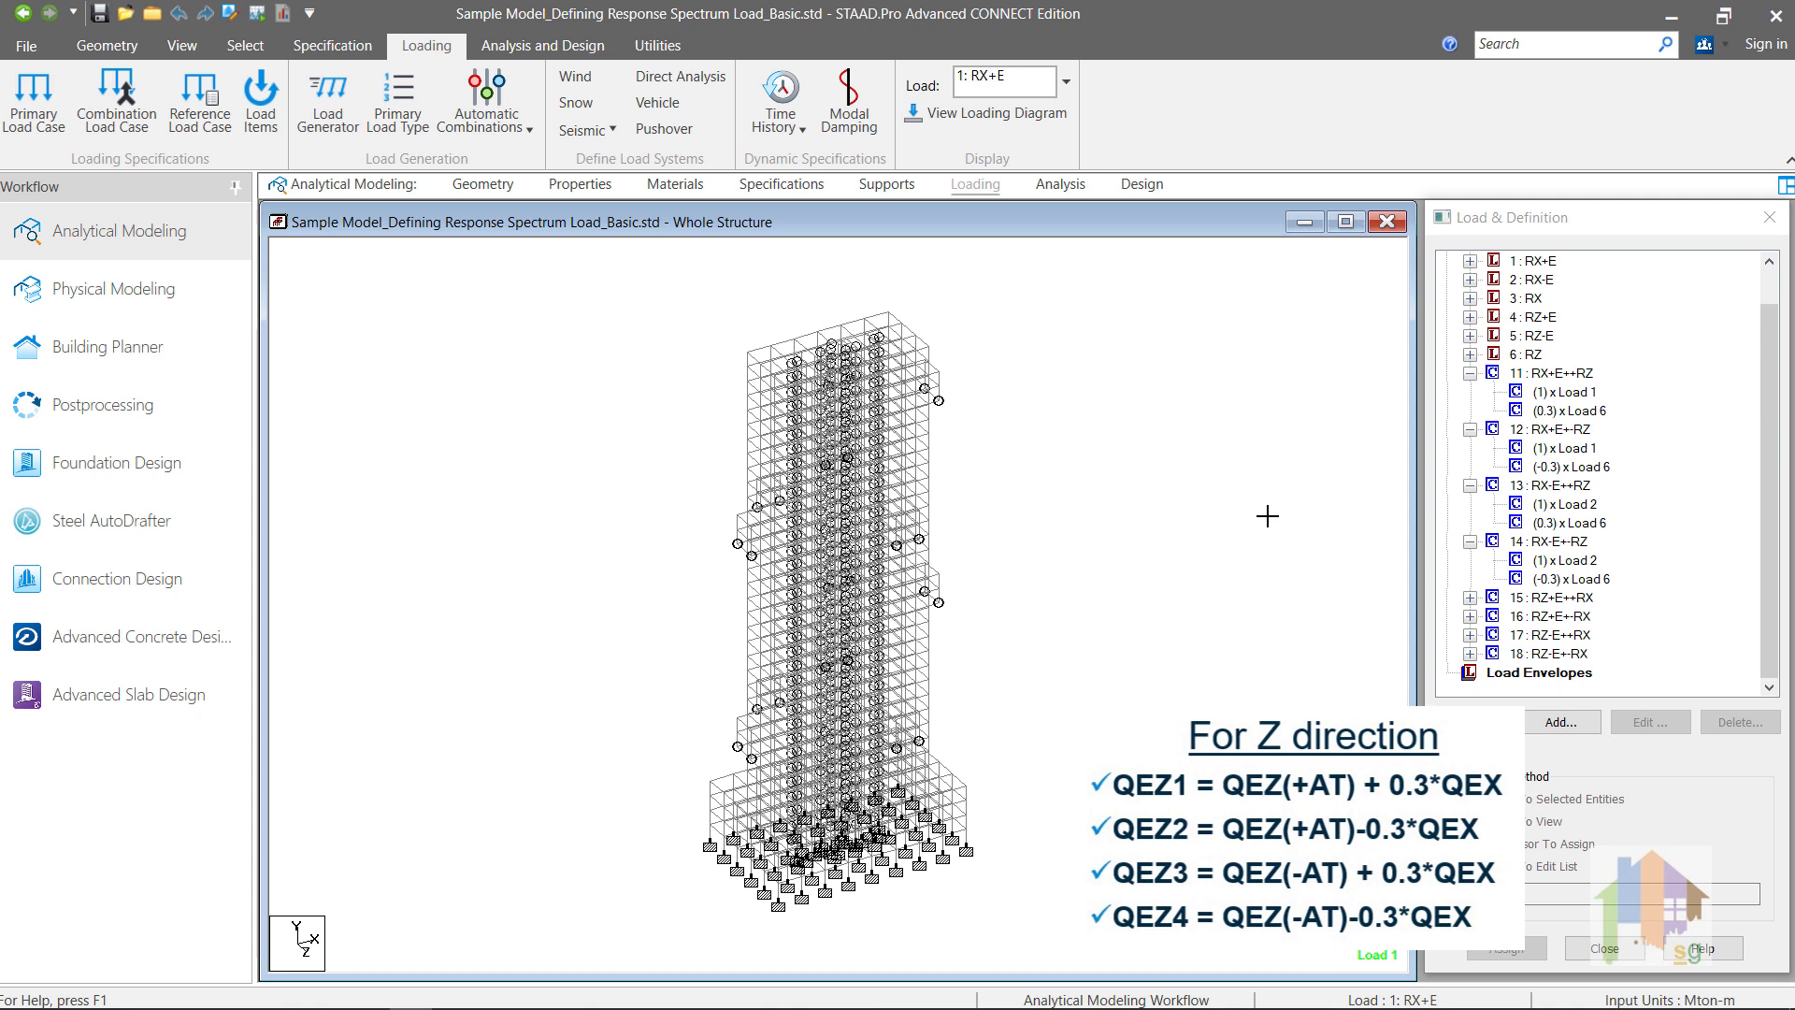
{"action": "left_click", "coordinate": [1470, 599]}
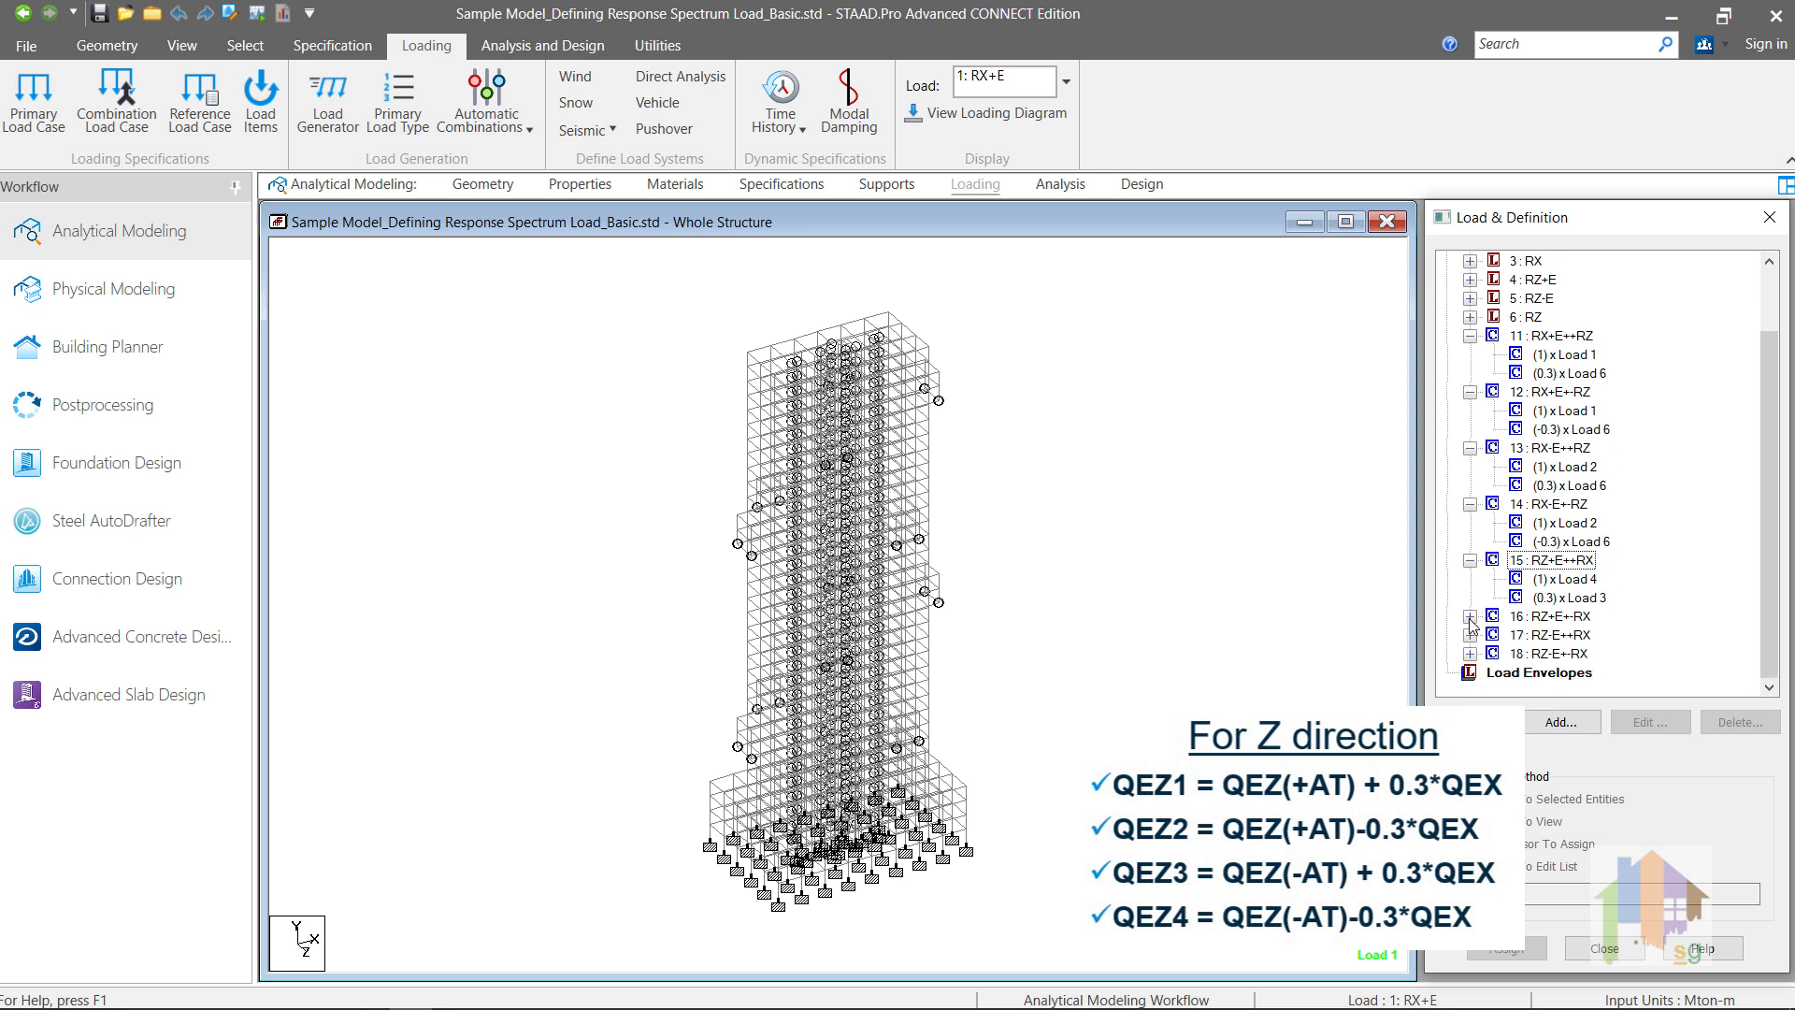
{"action": "left_click", "coordinate": [1471, 617]}
{"action": "left_click", "coordinate": [1471, 635]}
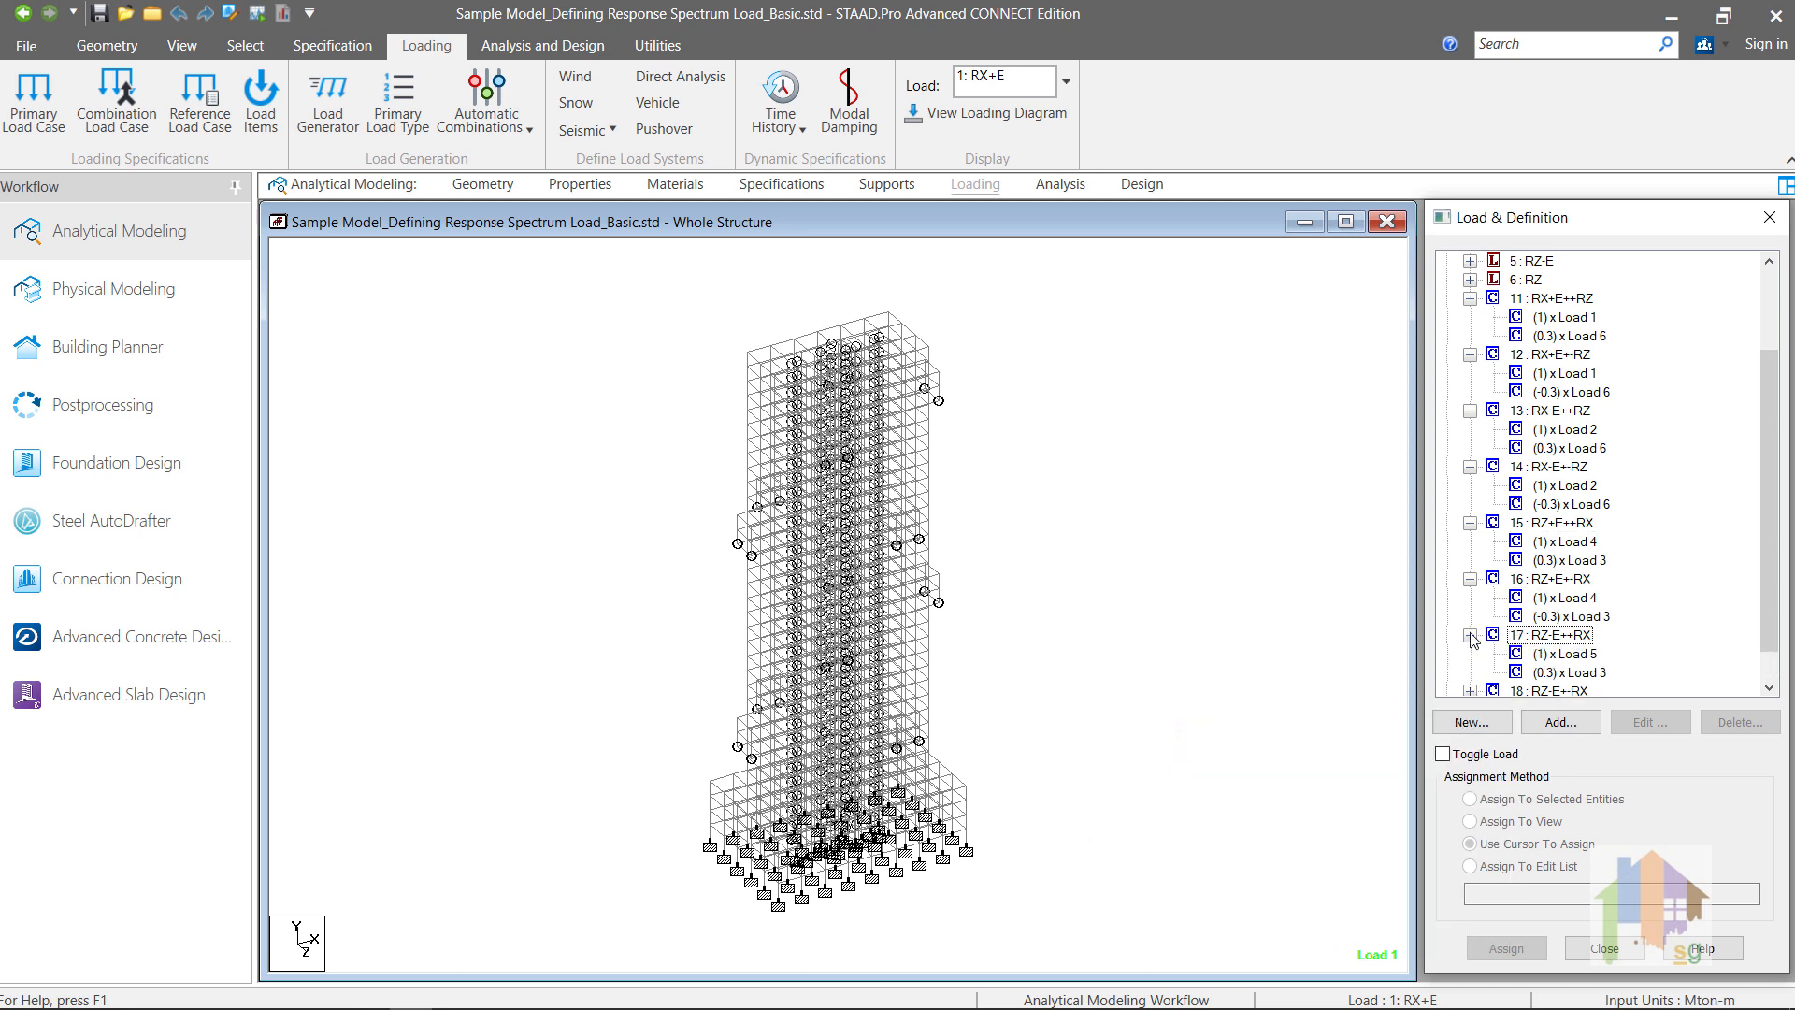
{"action": "left_click", "coordinate": [1471, 654]}
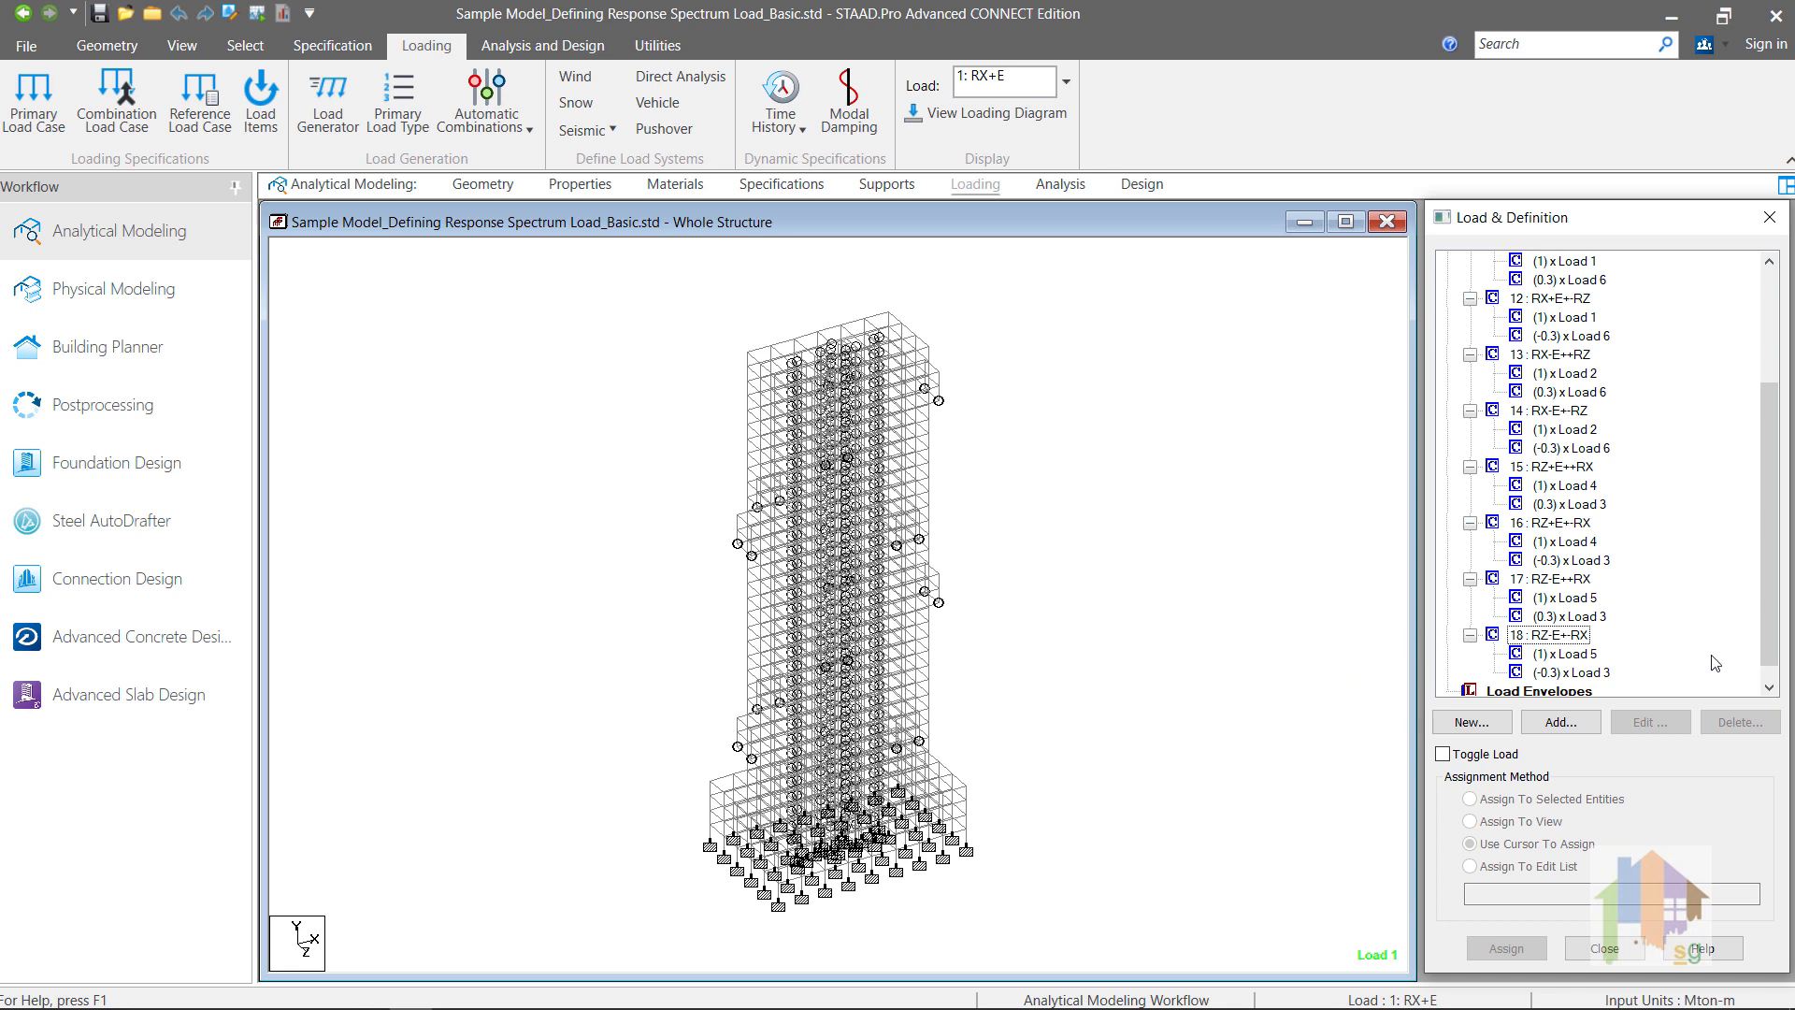
{"action": "scroll", "coordinate": [1716, 663], "scroll_direction": "up", "scroll_amount": 1}
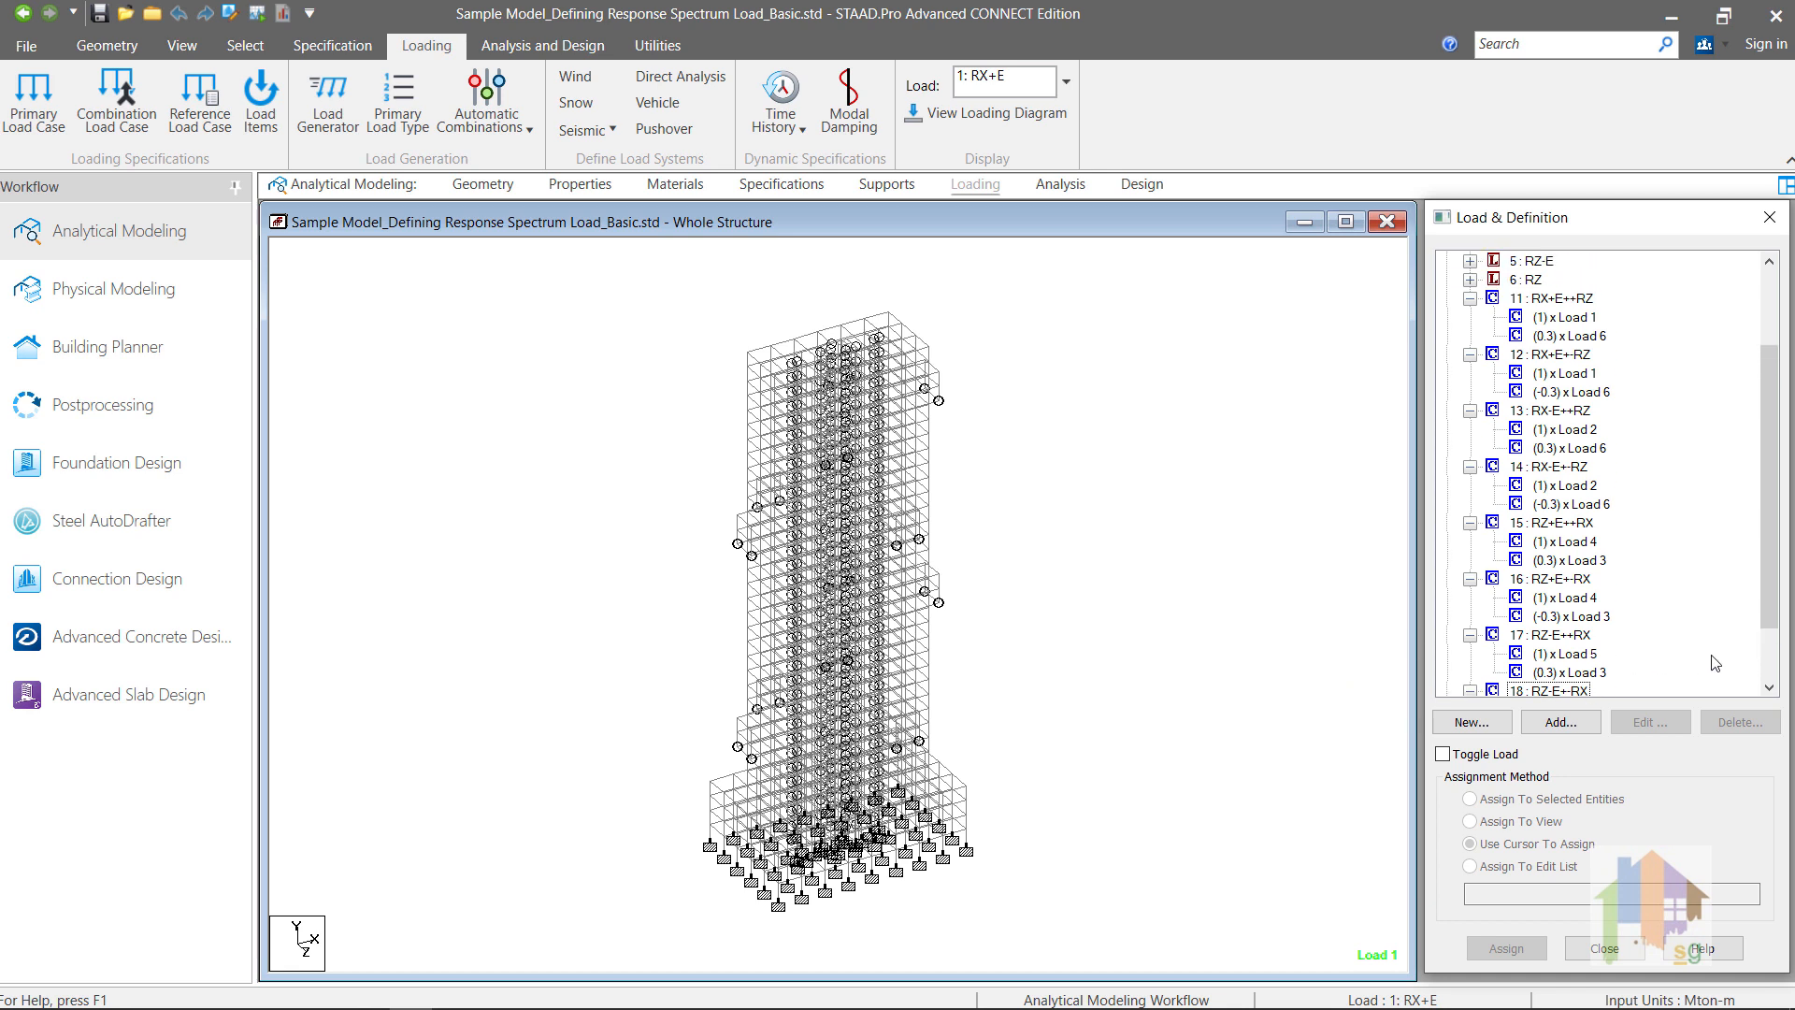
{"action": "scroll", "coordinate": [1715, 663], "scroll_direction": "down", "scroll_amount": 2}
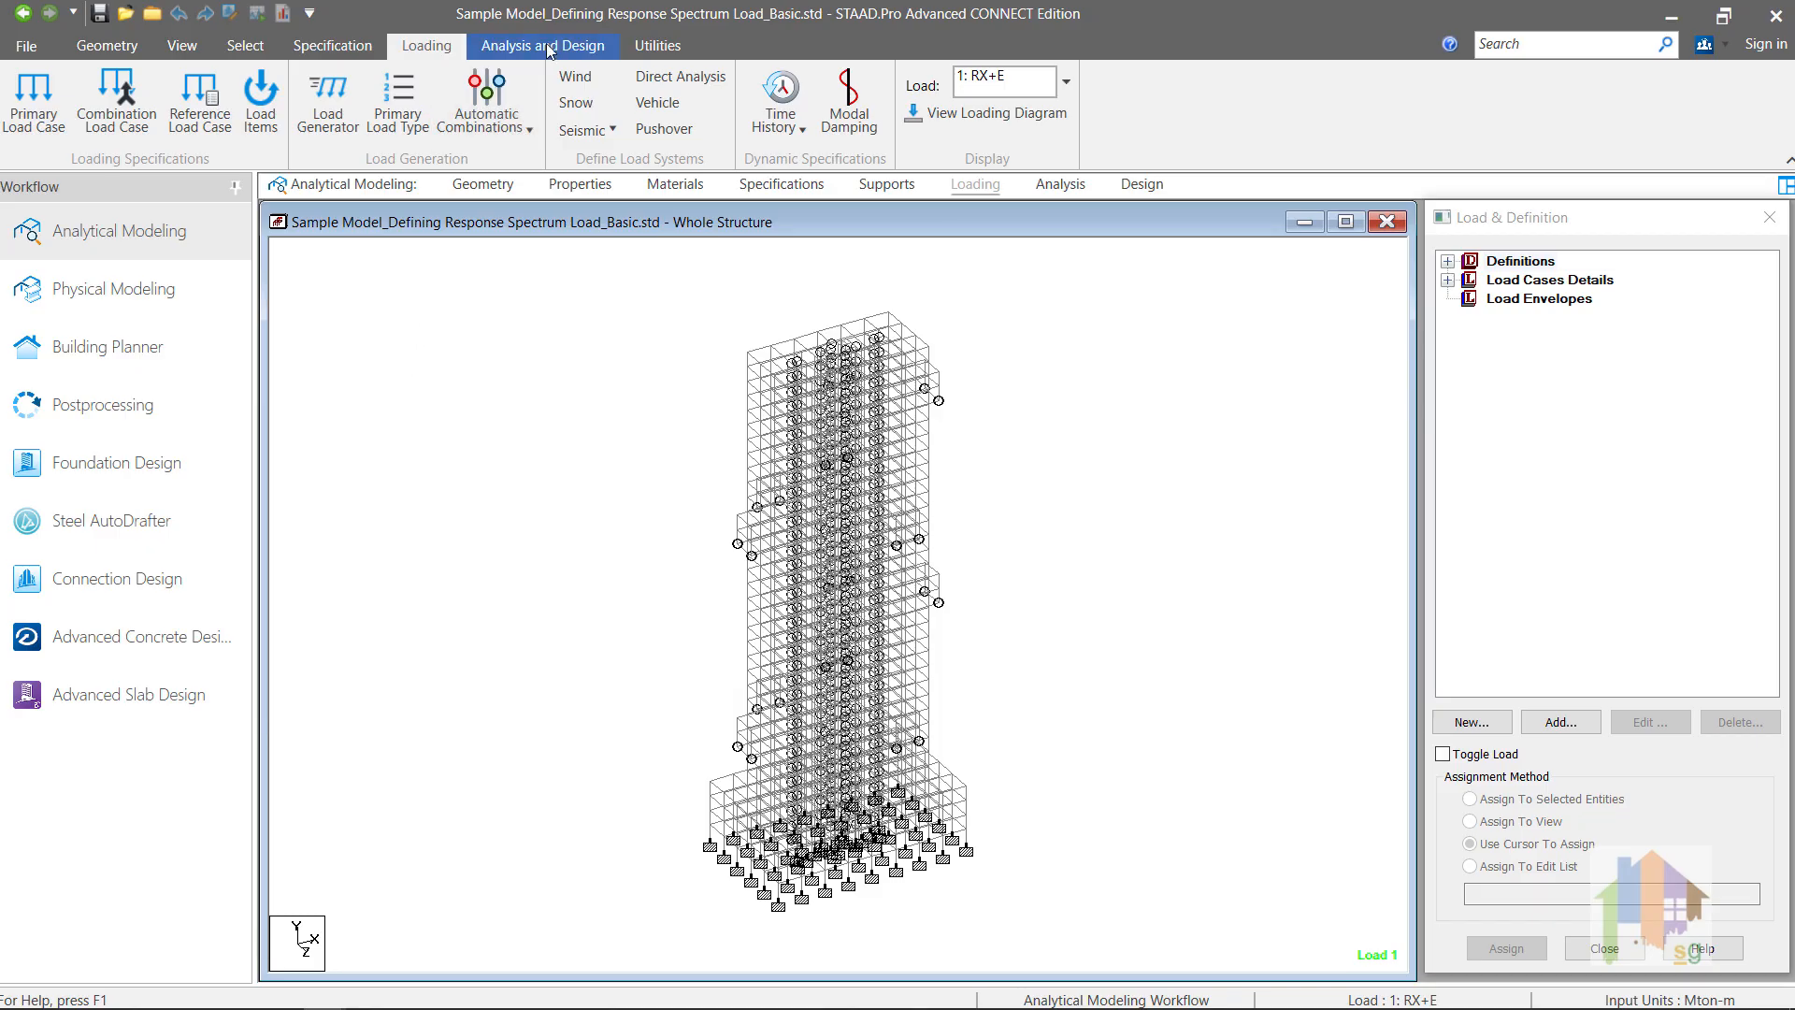
Step: Set the floor diaphragm design code to ASCE7 05/10/16 and enable the irregularities check
{"action": "left_click", "coordinate": [549, 49]}
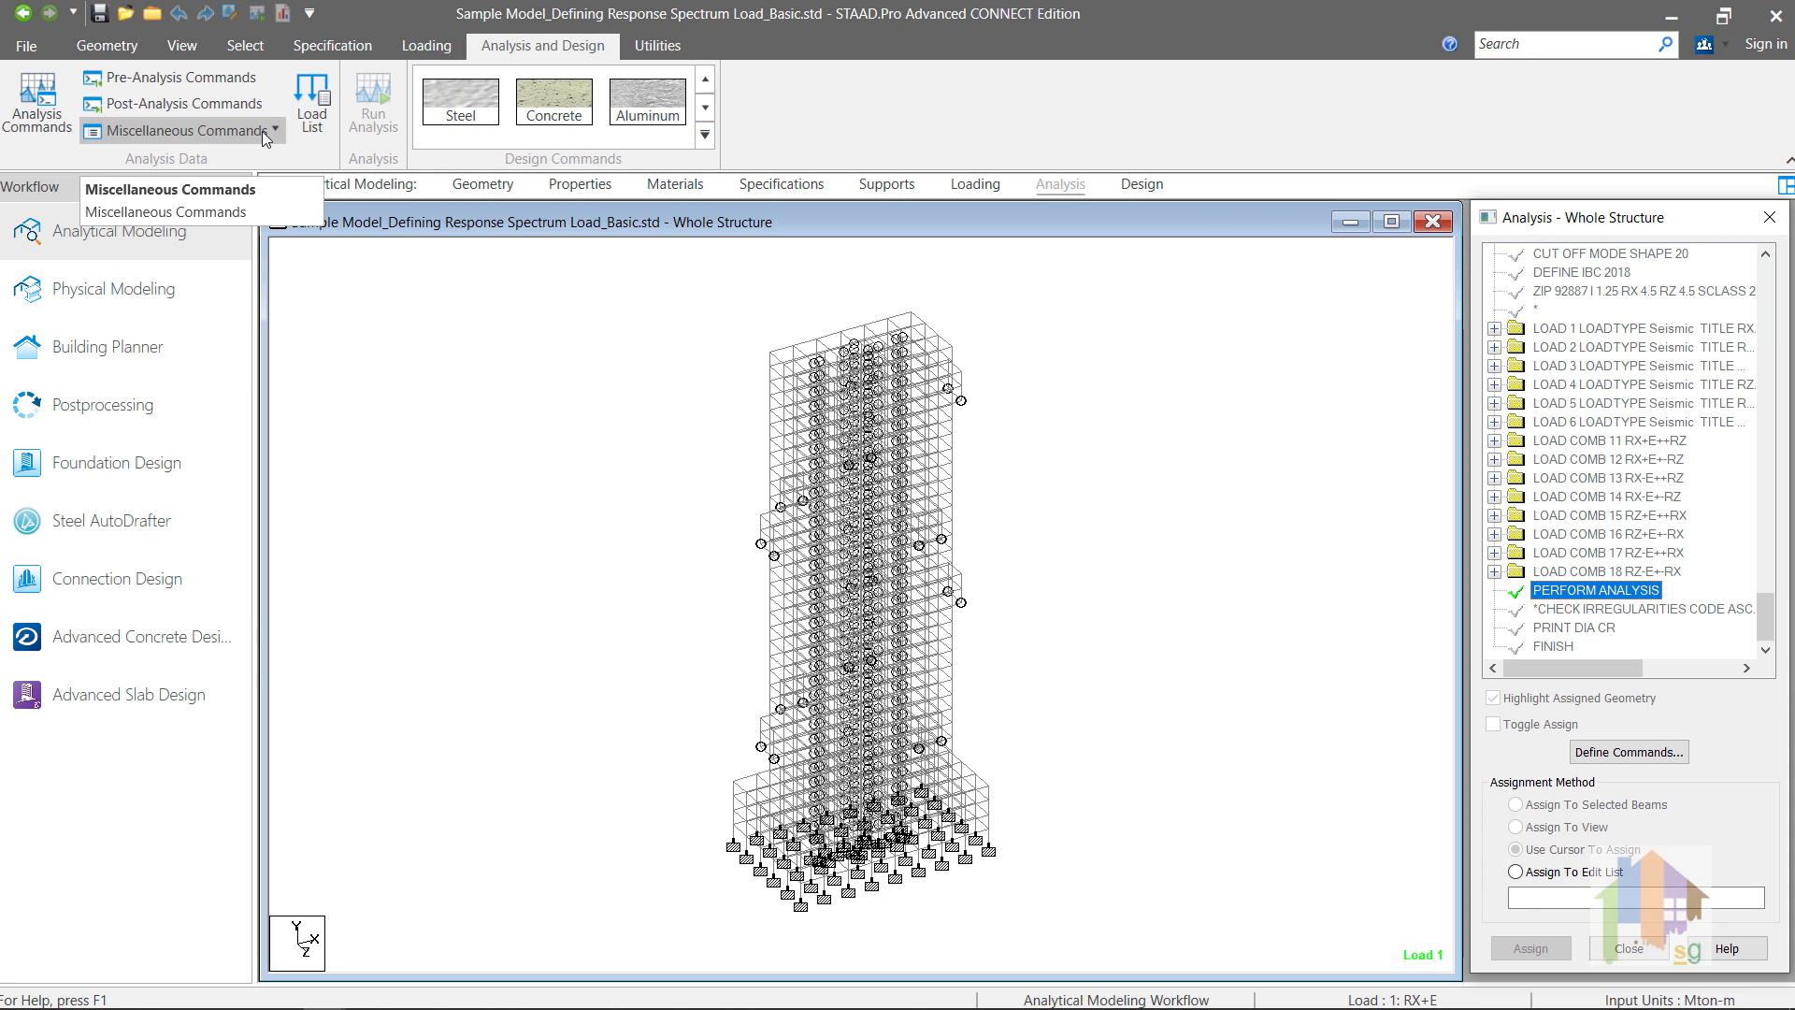
{"action": "left_click", "coordinate": [262, 133]}
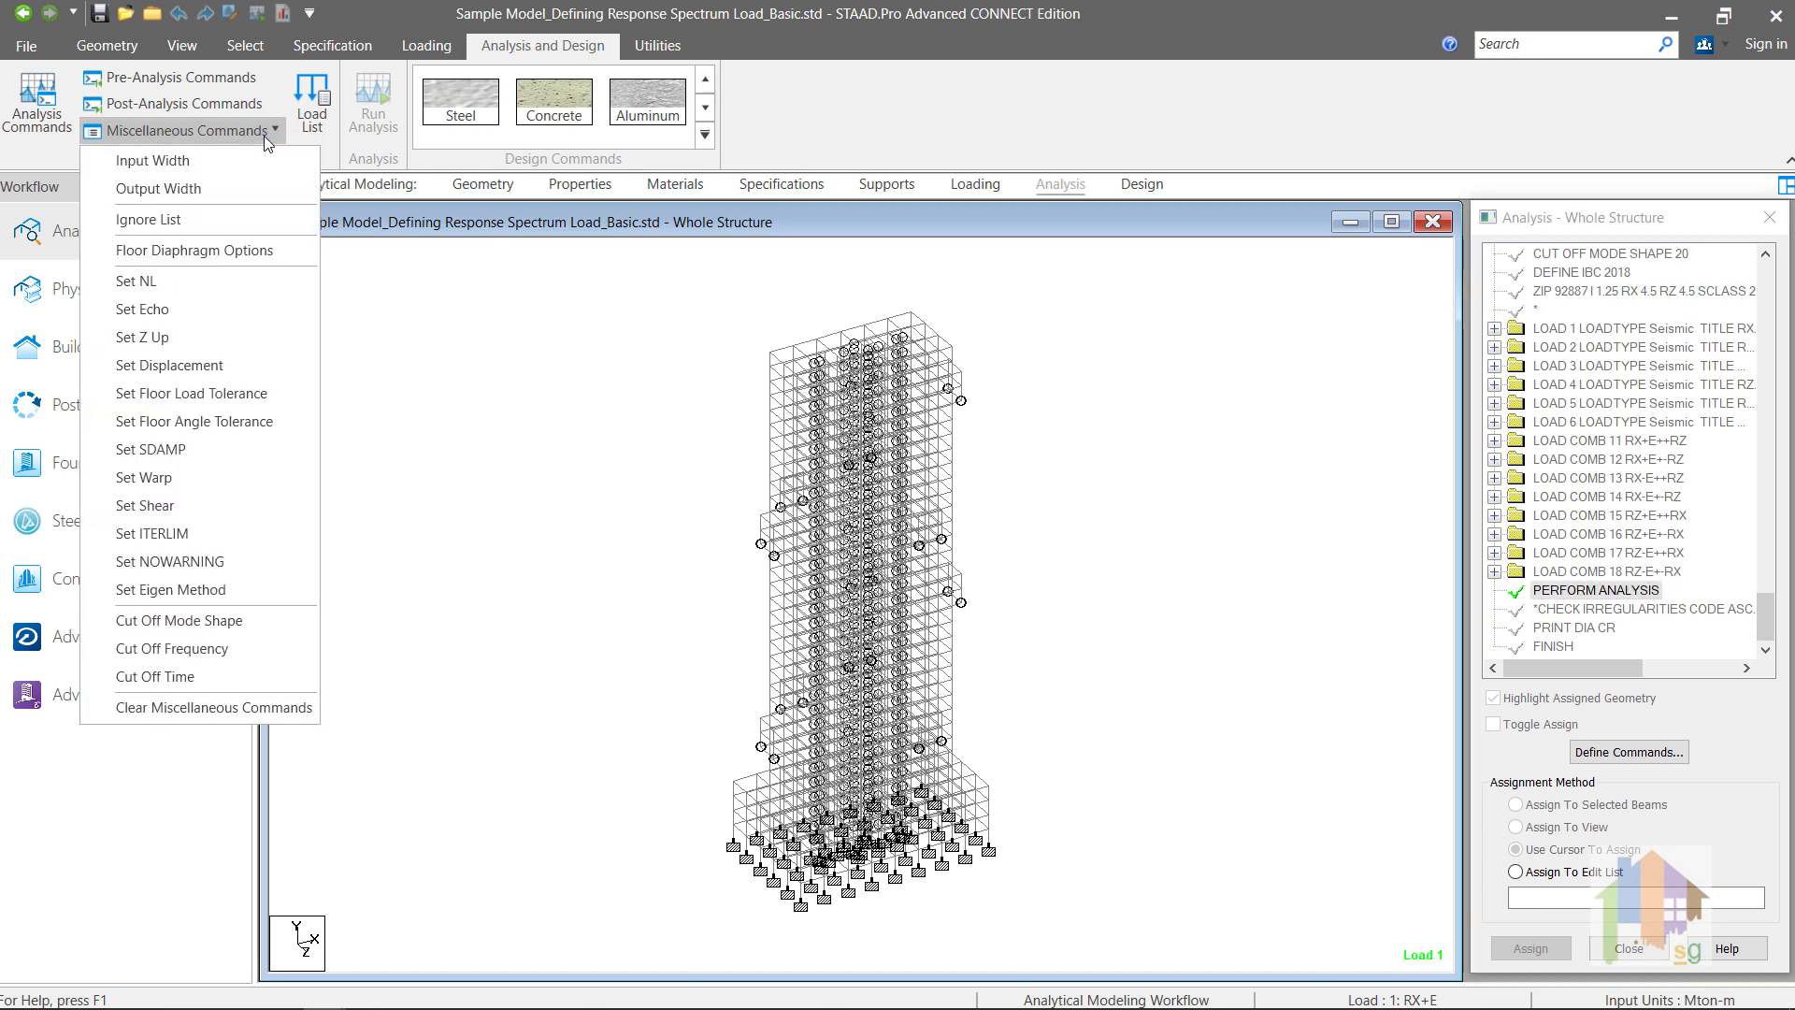
{"action": "left_click", "coordinate": [242, 249]}
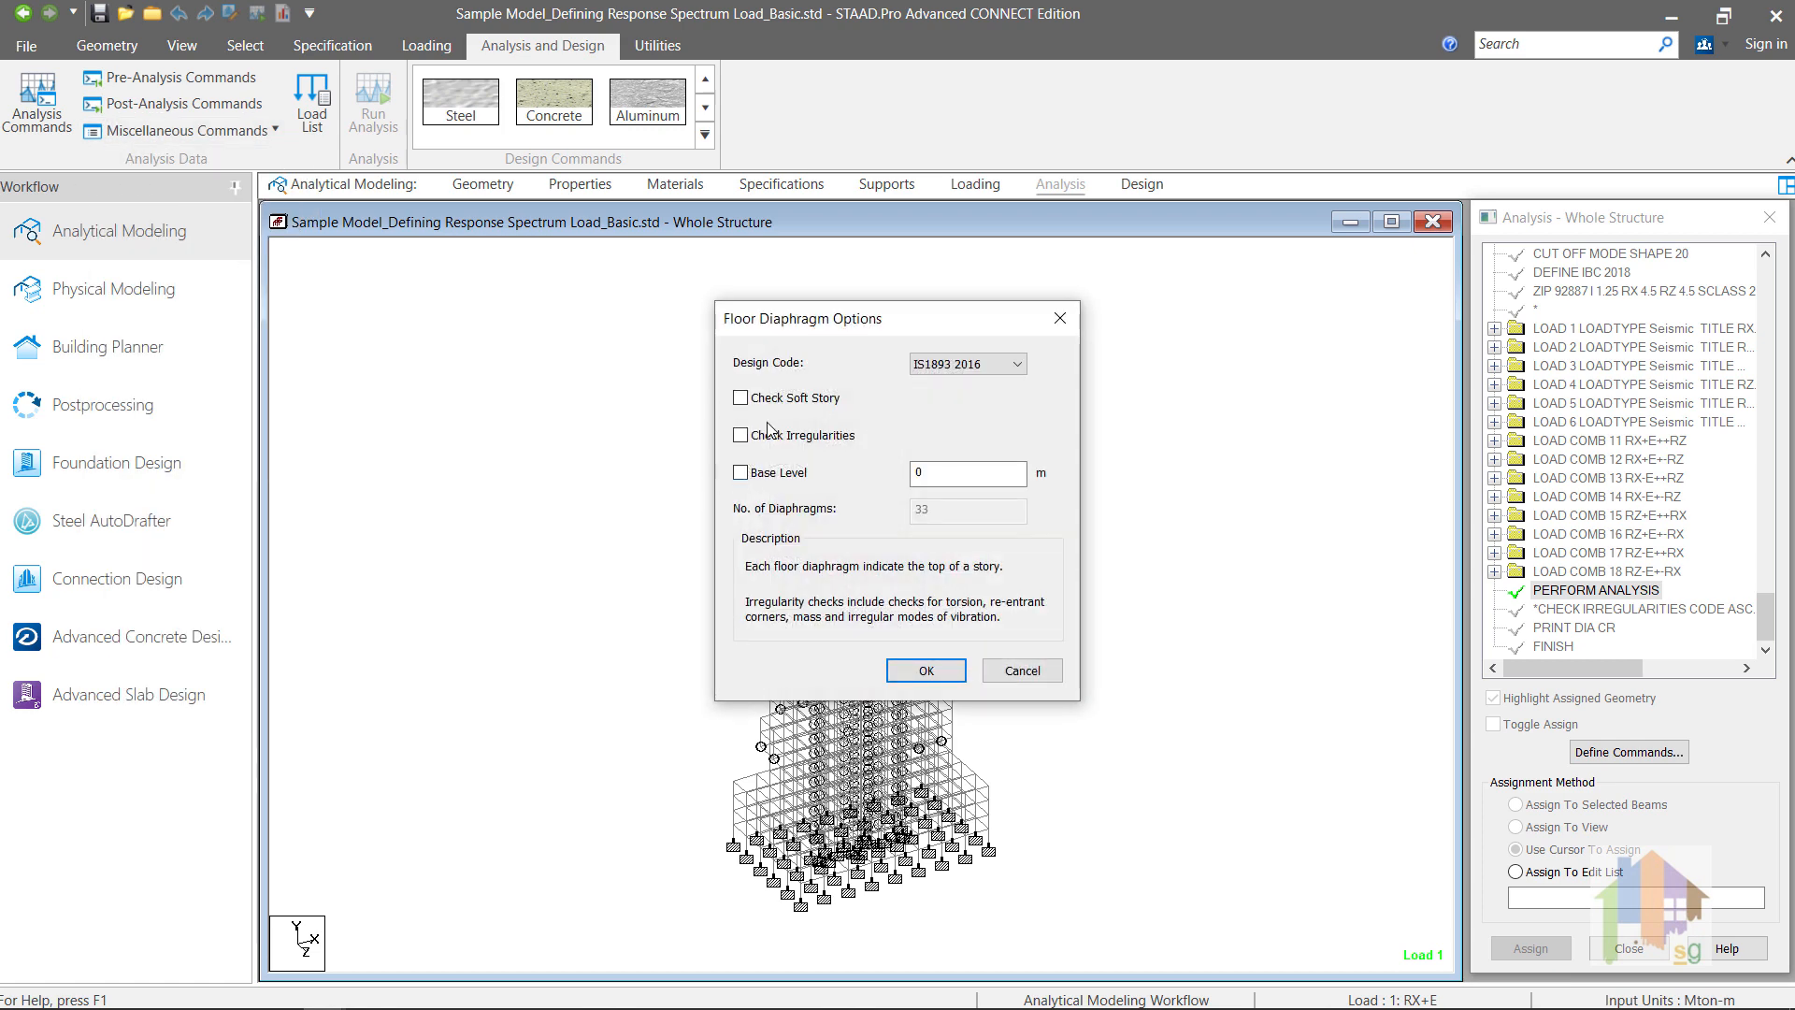
{"action": "left_click", "coordinate": [938, 365]}
{"action": "left_click", "coordinate": [928, 413]}
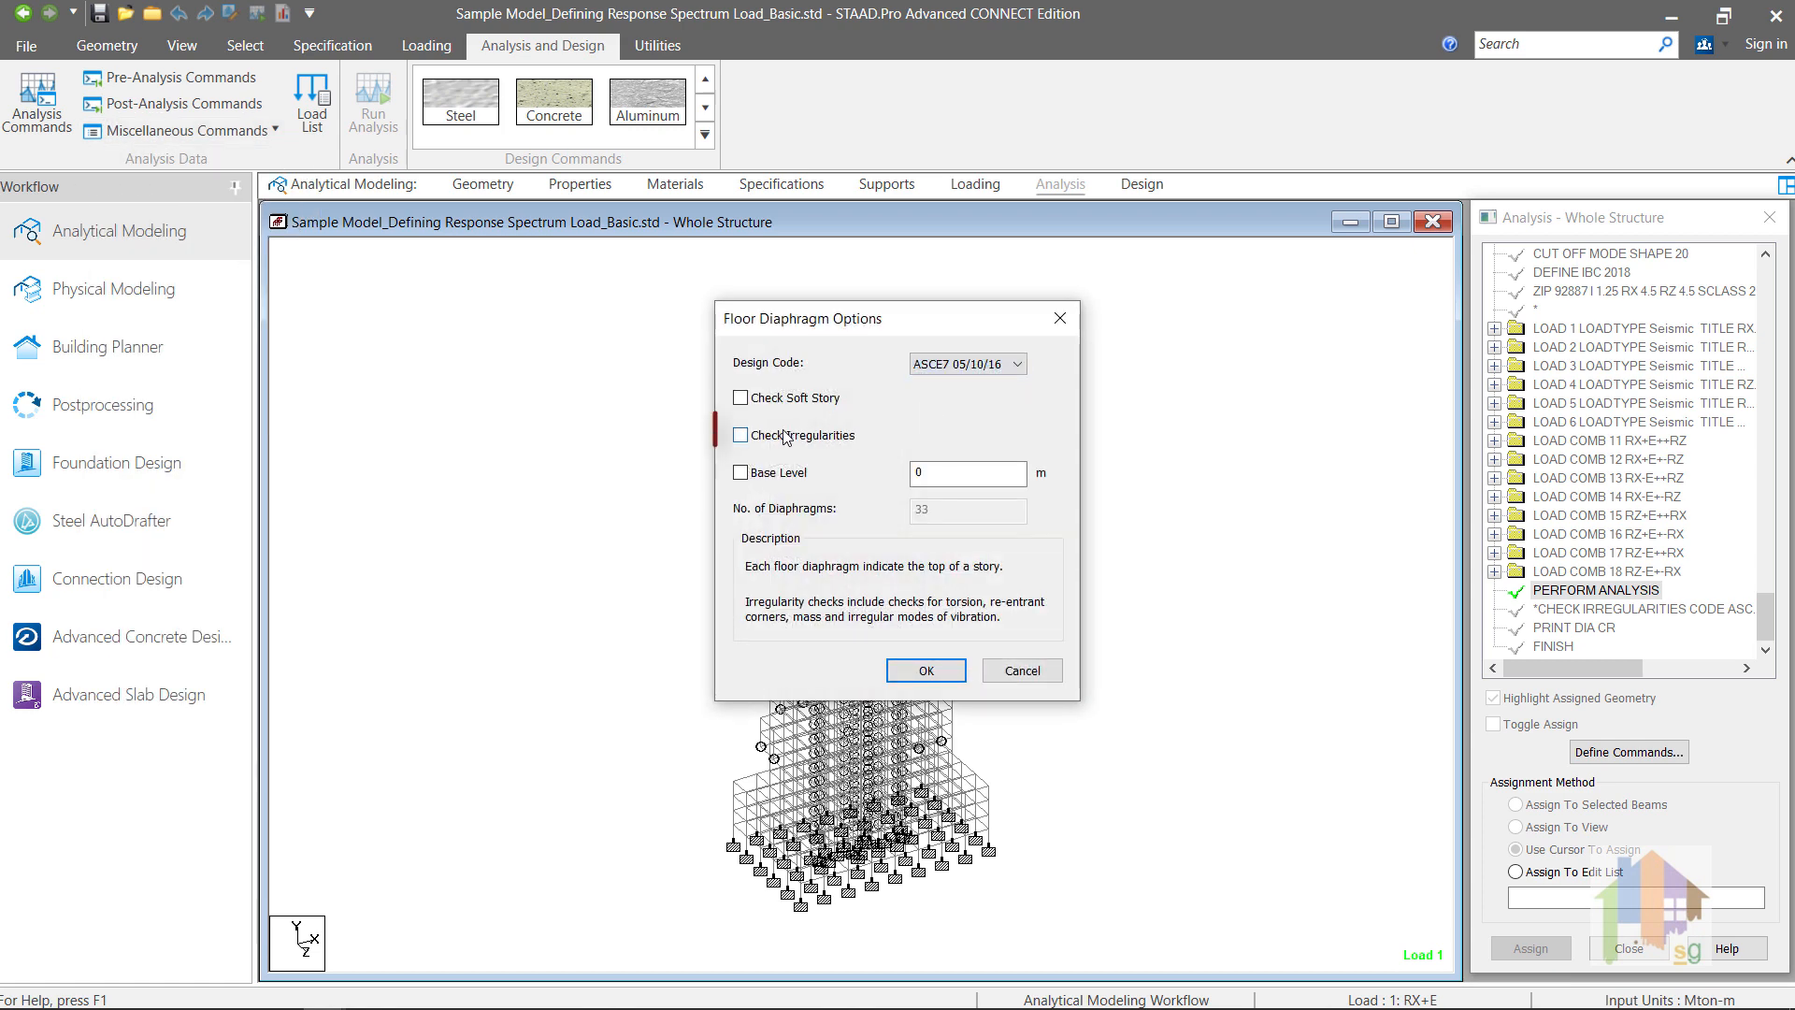
{"action": "left_click", "coordinate": [741, 437]}
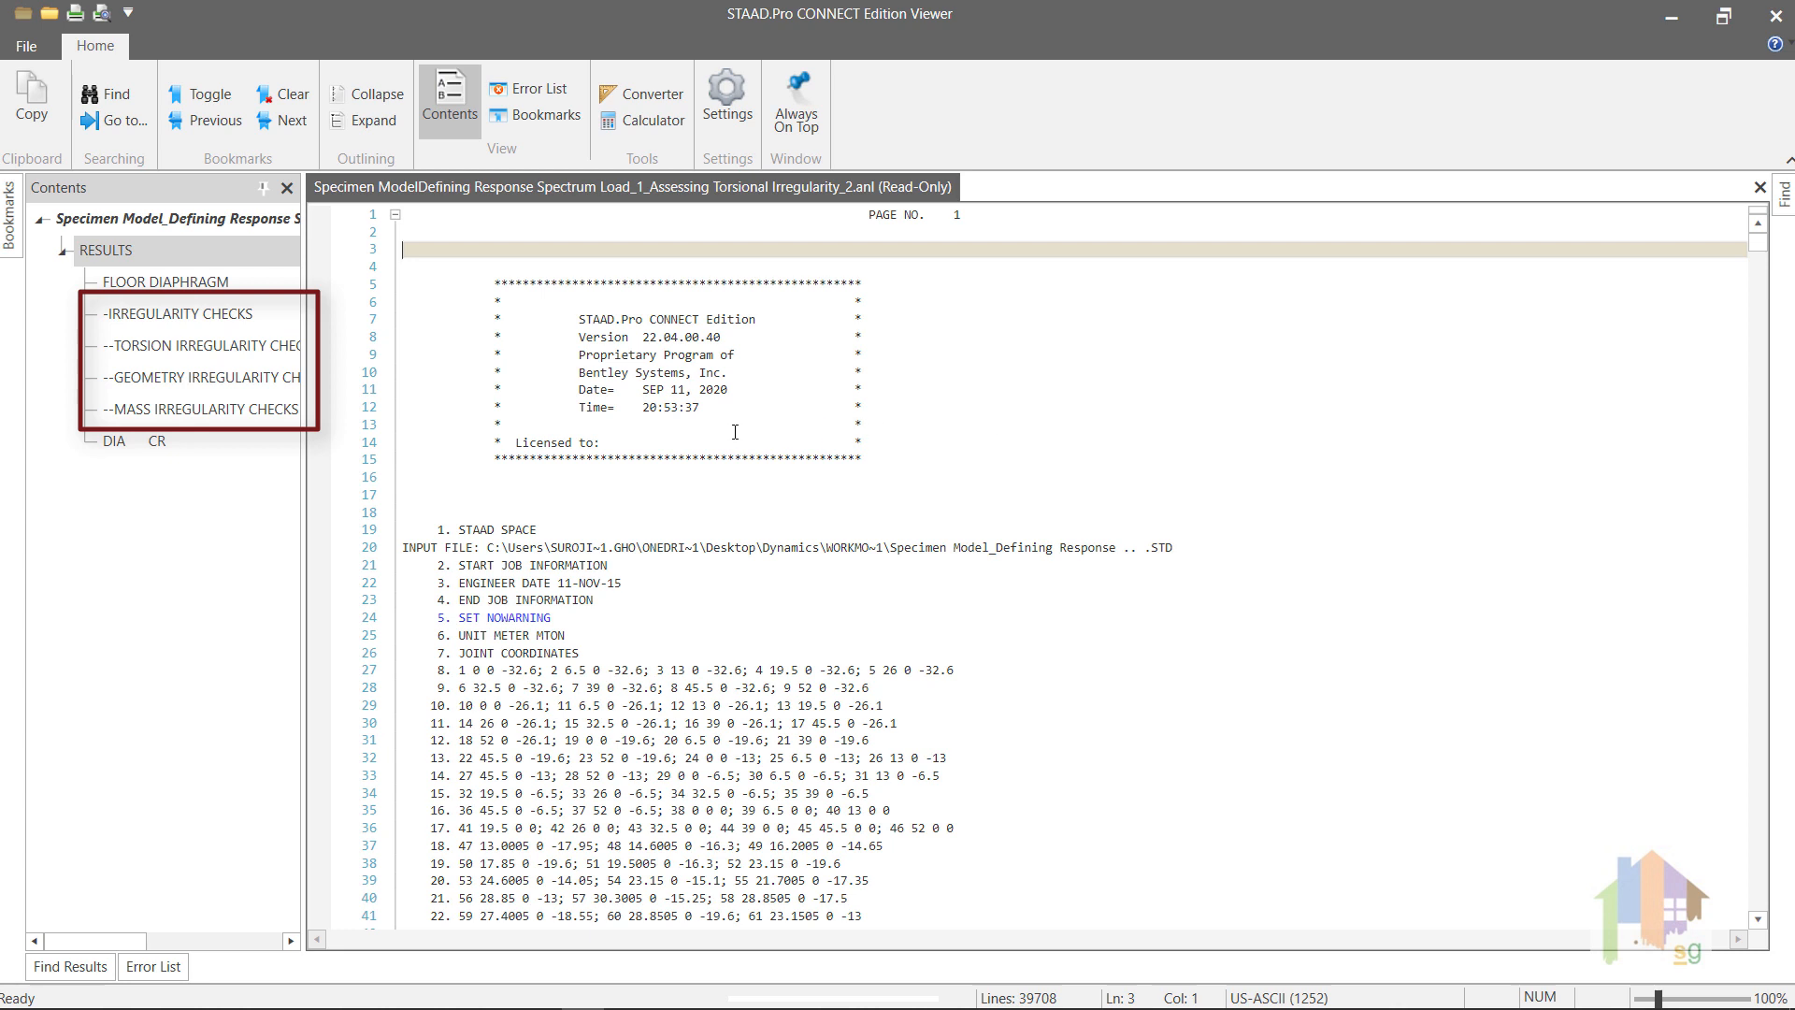
Step: In the STAAD.Pro output viewer, examine the torsion irregularity check results for the floor diaphragms
{"action": "left_click", "coordinate": [201, 345]}
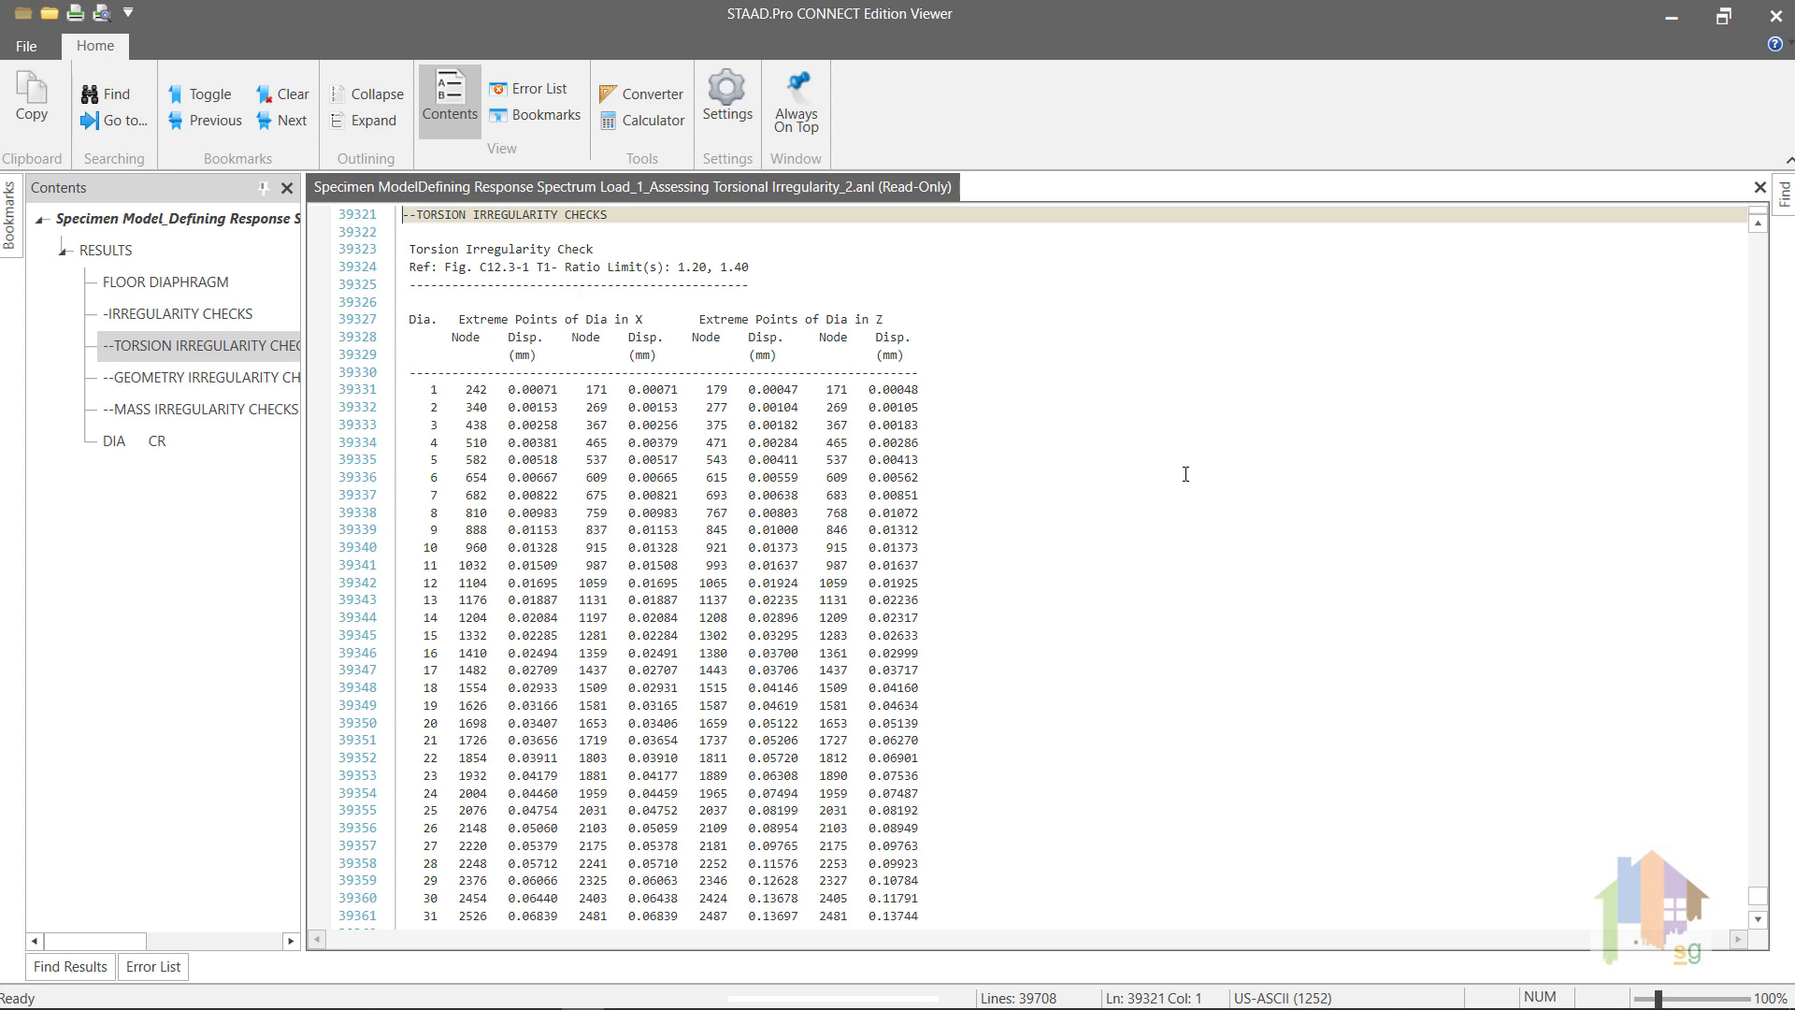
{"action": "scroll", "coordinate": [1186, 474], "scroll_direction": "down", "scroll_amount": 6}
{"action": "scroll", "coordinate": [1185, 474], "scroll_direction": "down", "scroll_amount": 8}
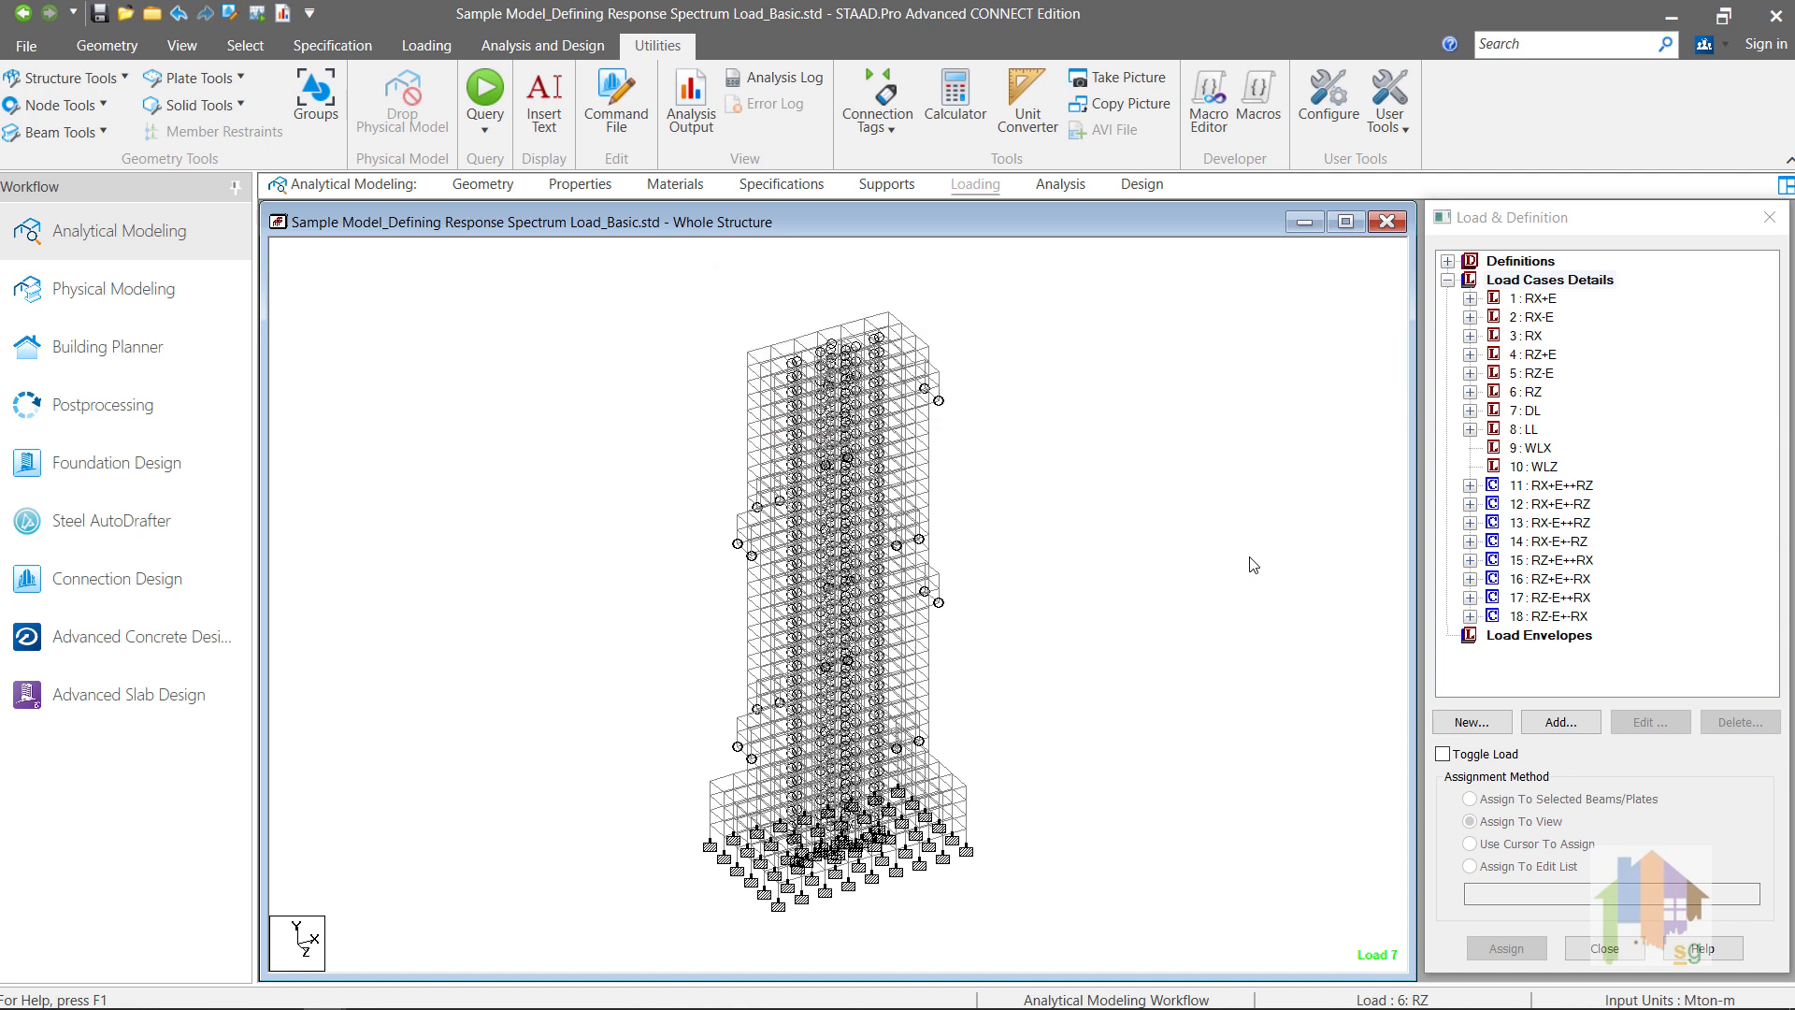
Step: Back in the STAAD.Pro model, start defining a new combination load case numbered 19 in the load case details
{"action": "left_click", "coordinate": [1514, 414]}
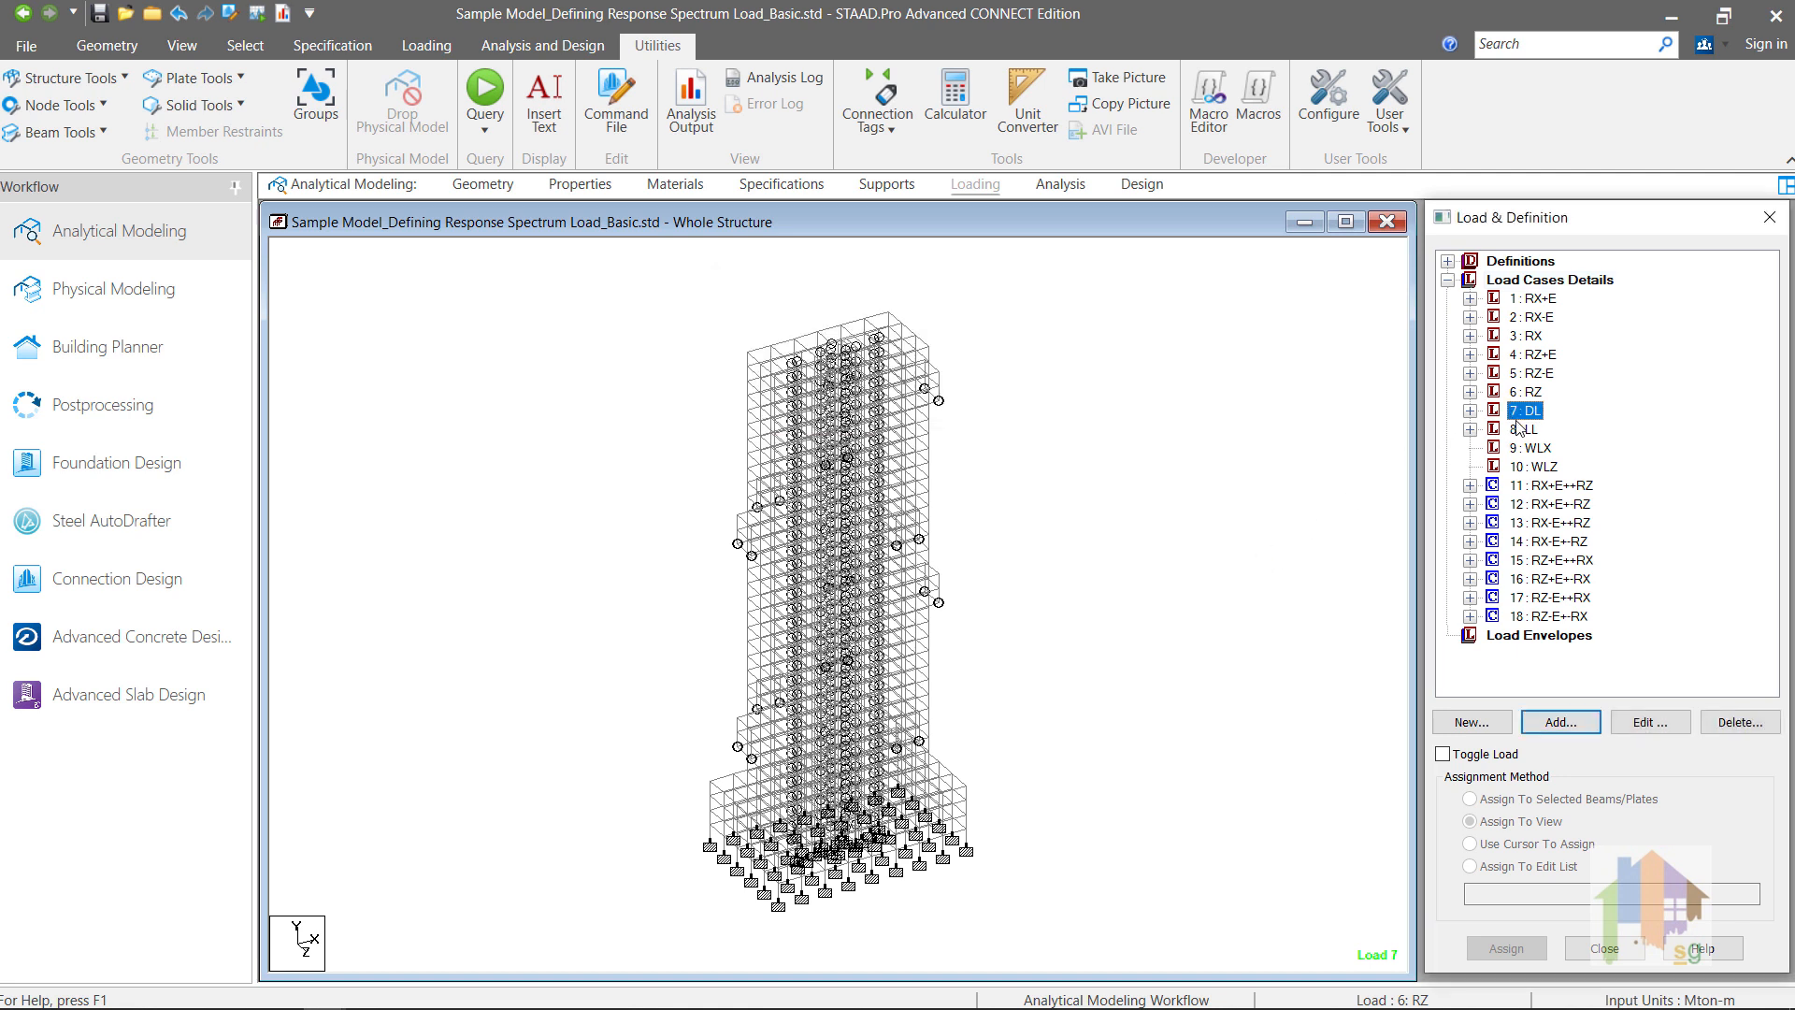
{"action": "left_click", "coordinate": [1524, 430]}
{"action": "left_click", "coordinate": [1568, 282]}
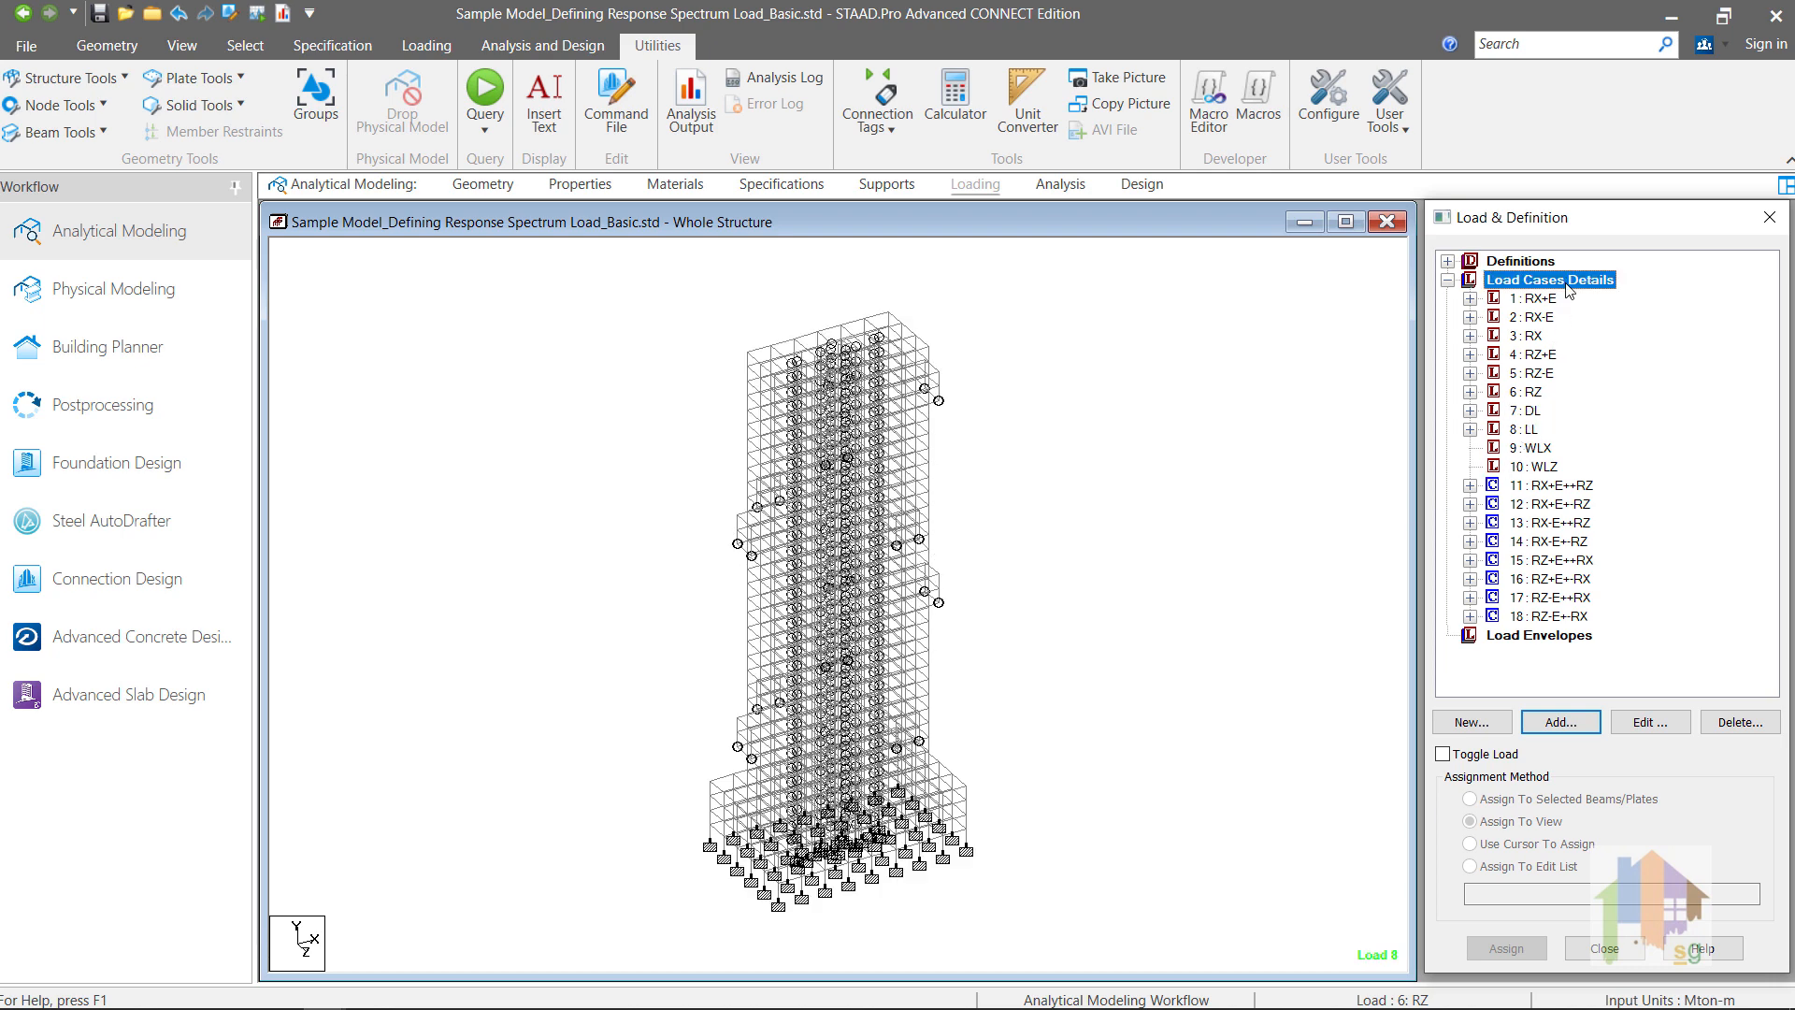
{"action": "left_click", "coordinate": [1561, 725]}
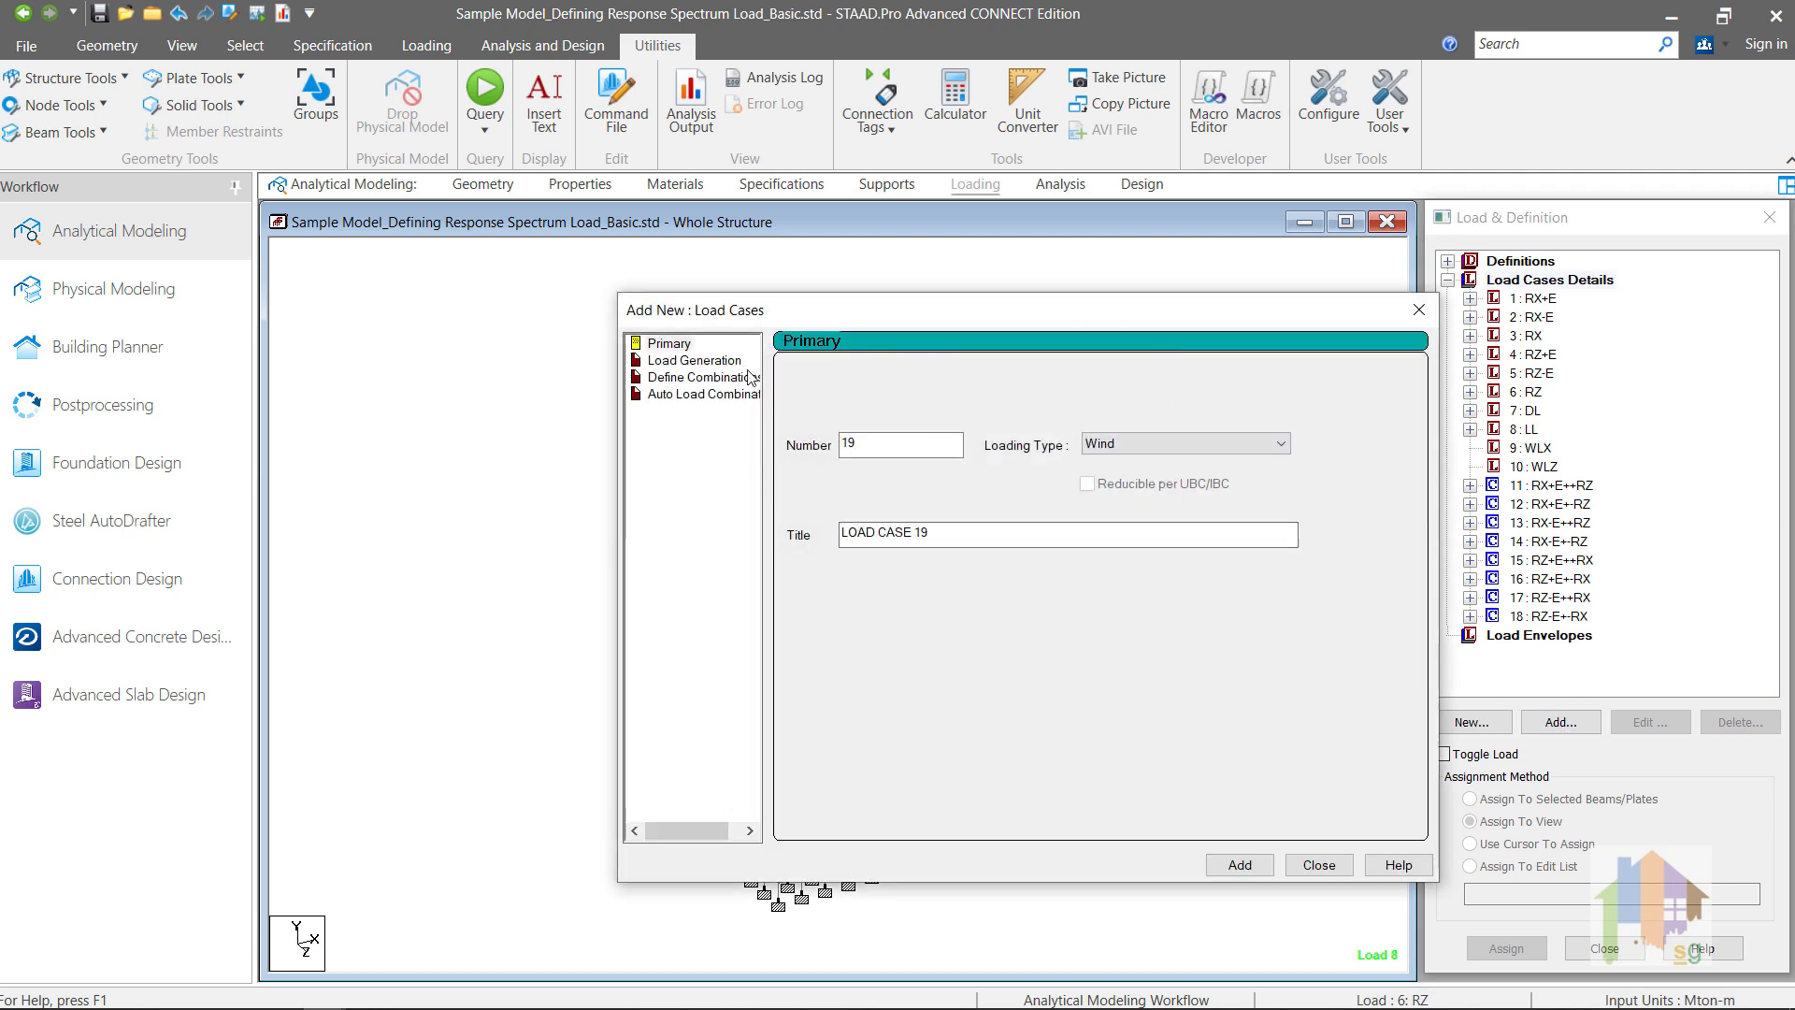
{"action": "left_click", "coordinate": [721, 379]}
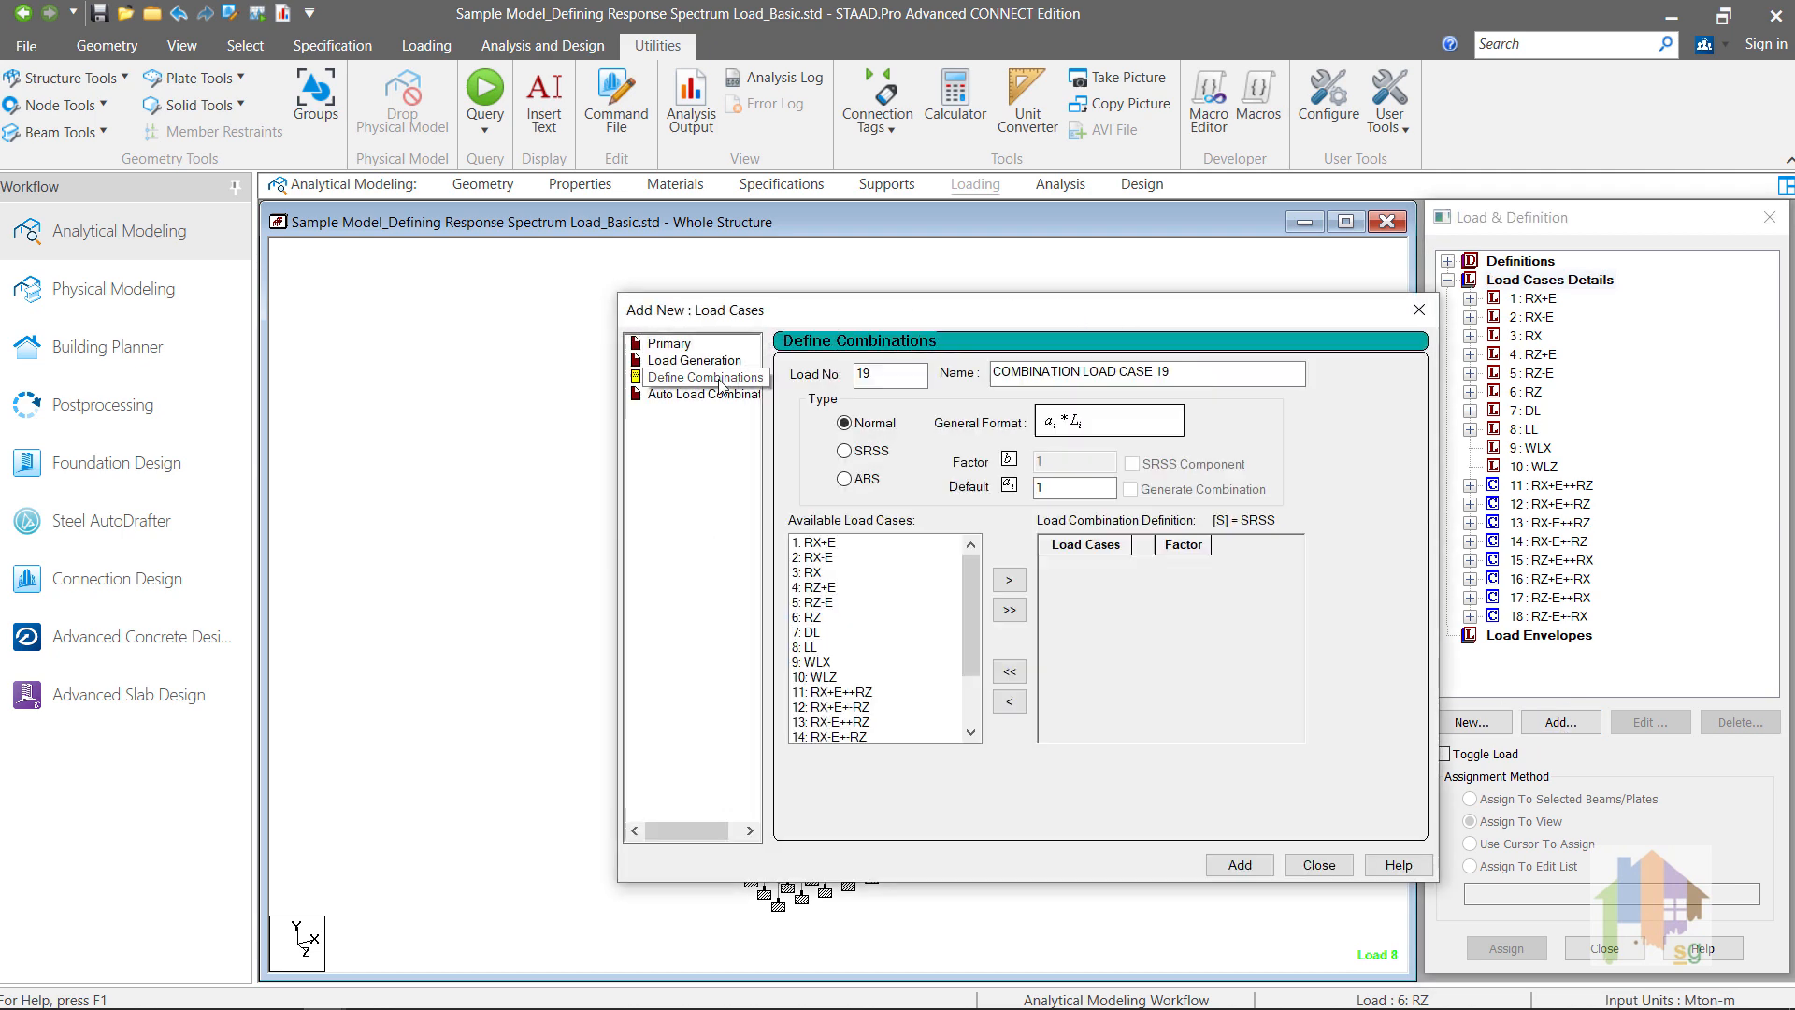
Step: Include DL with factor 1.2 and LL with factor 1 in combination 19
{"action": "left_click", "coordinate": [816, 633]}
{"action": "left_click", "coordinate": [1009, 580]}
{"action": "left_click", "coordinate": [1184, 565]}
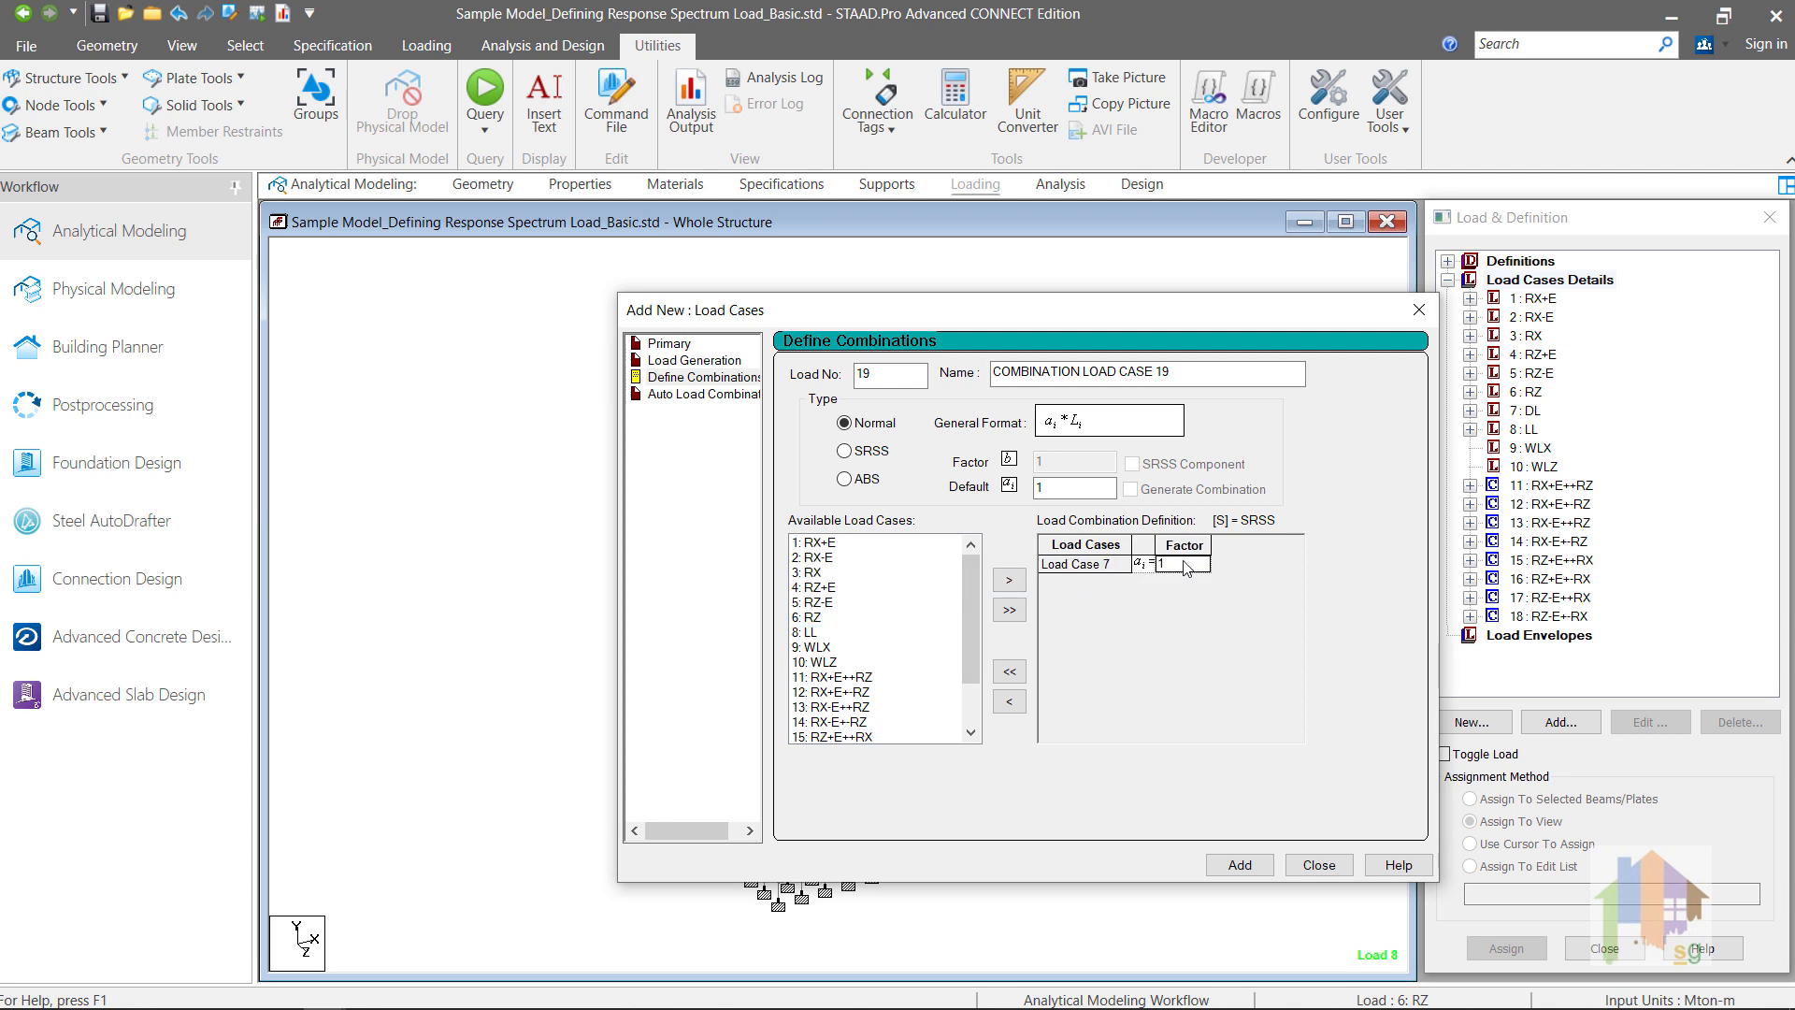
{"action": "type", "text": ".2"}
{"action": "left_click", "coordinate": [820, 633]}
{"action": "left_click", "coordinate": [1009, 580]}
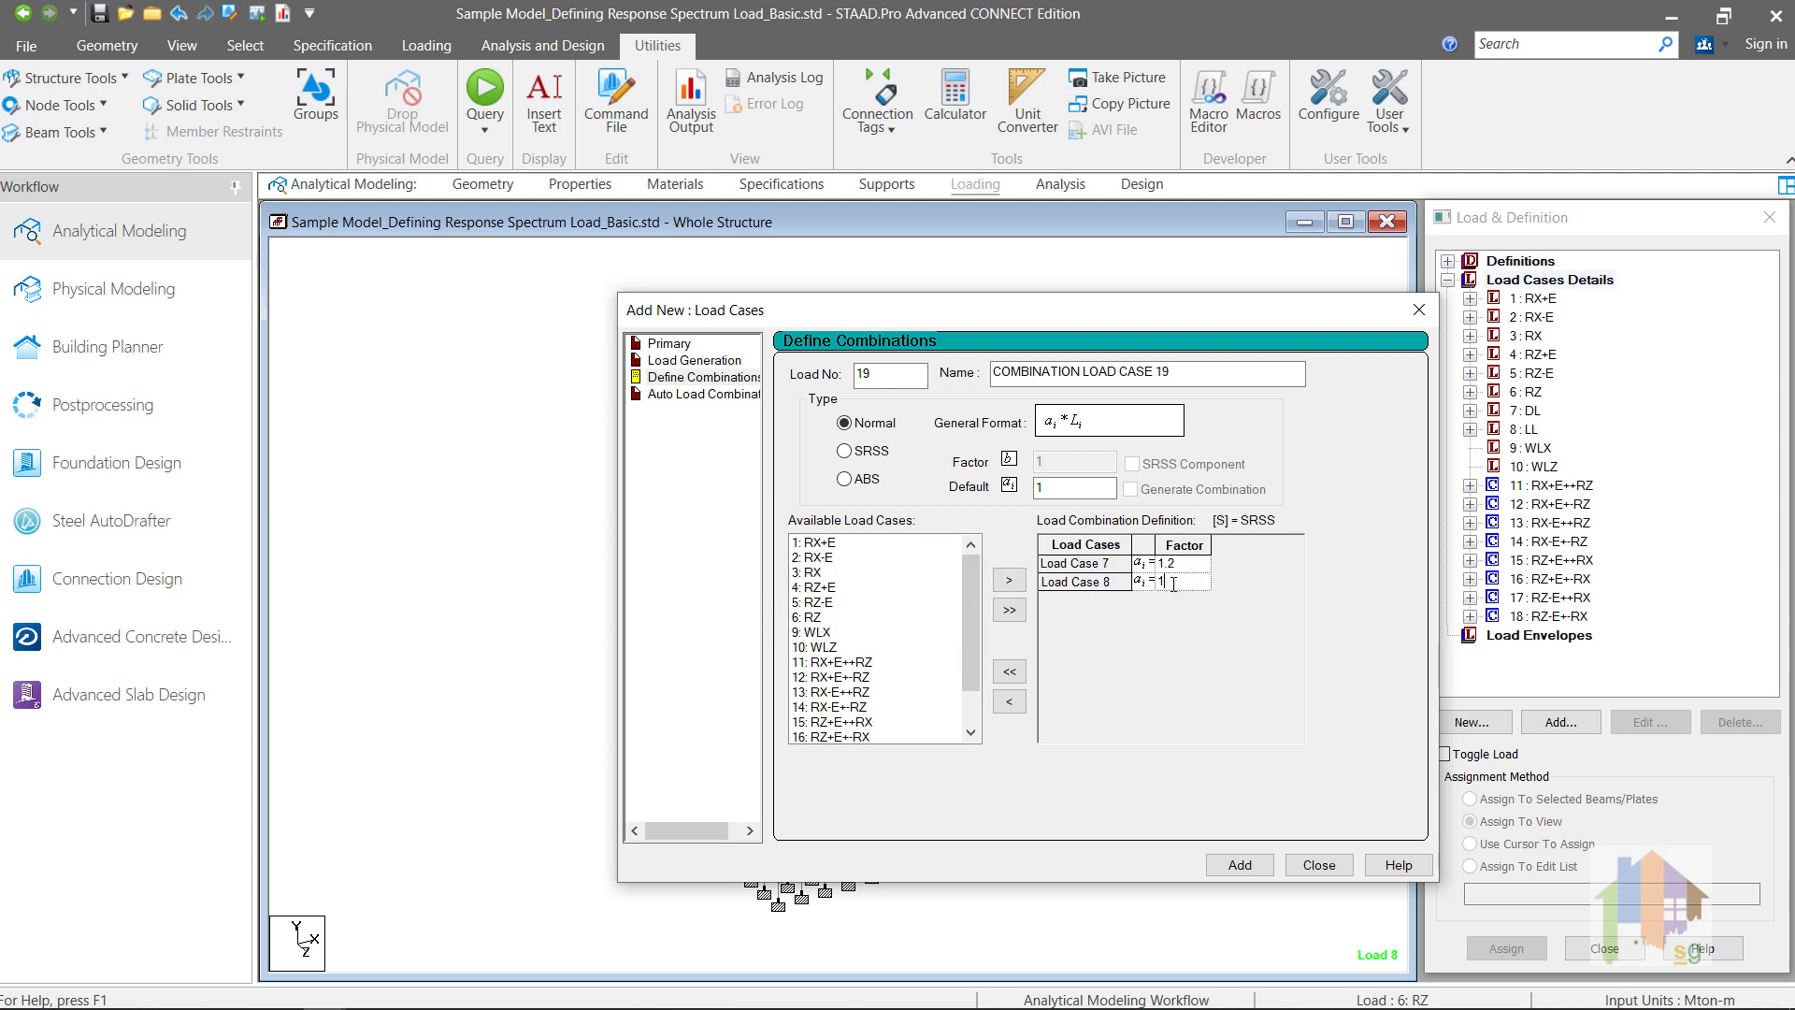
Step: Include orthogonal combination 11 (RX+E++RZ) with factor 1.3 in combination 19, and add the combination
{"action": "left_click", "coordinate": [832, 663]}
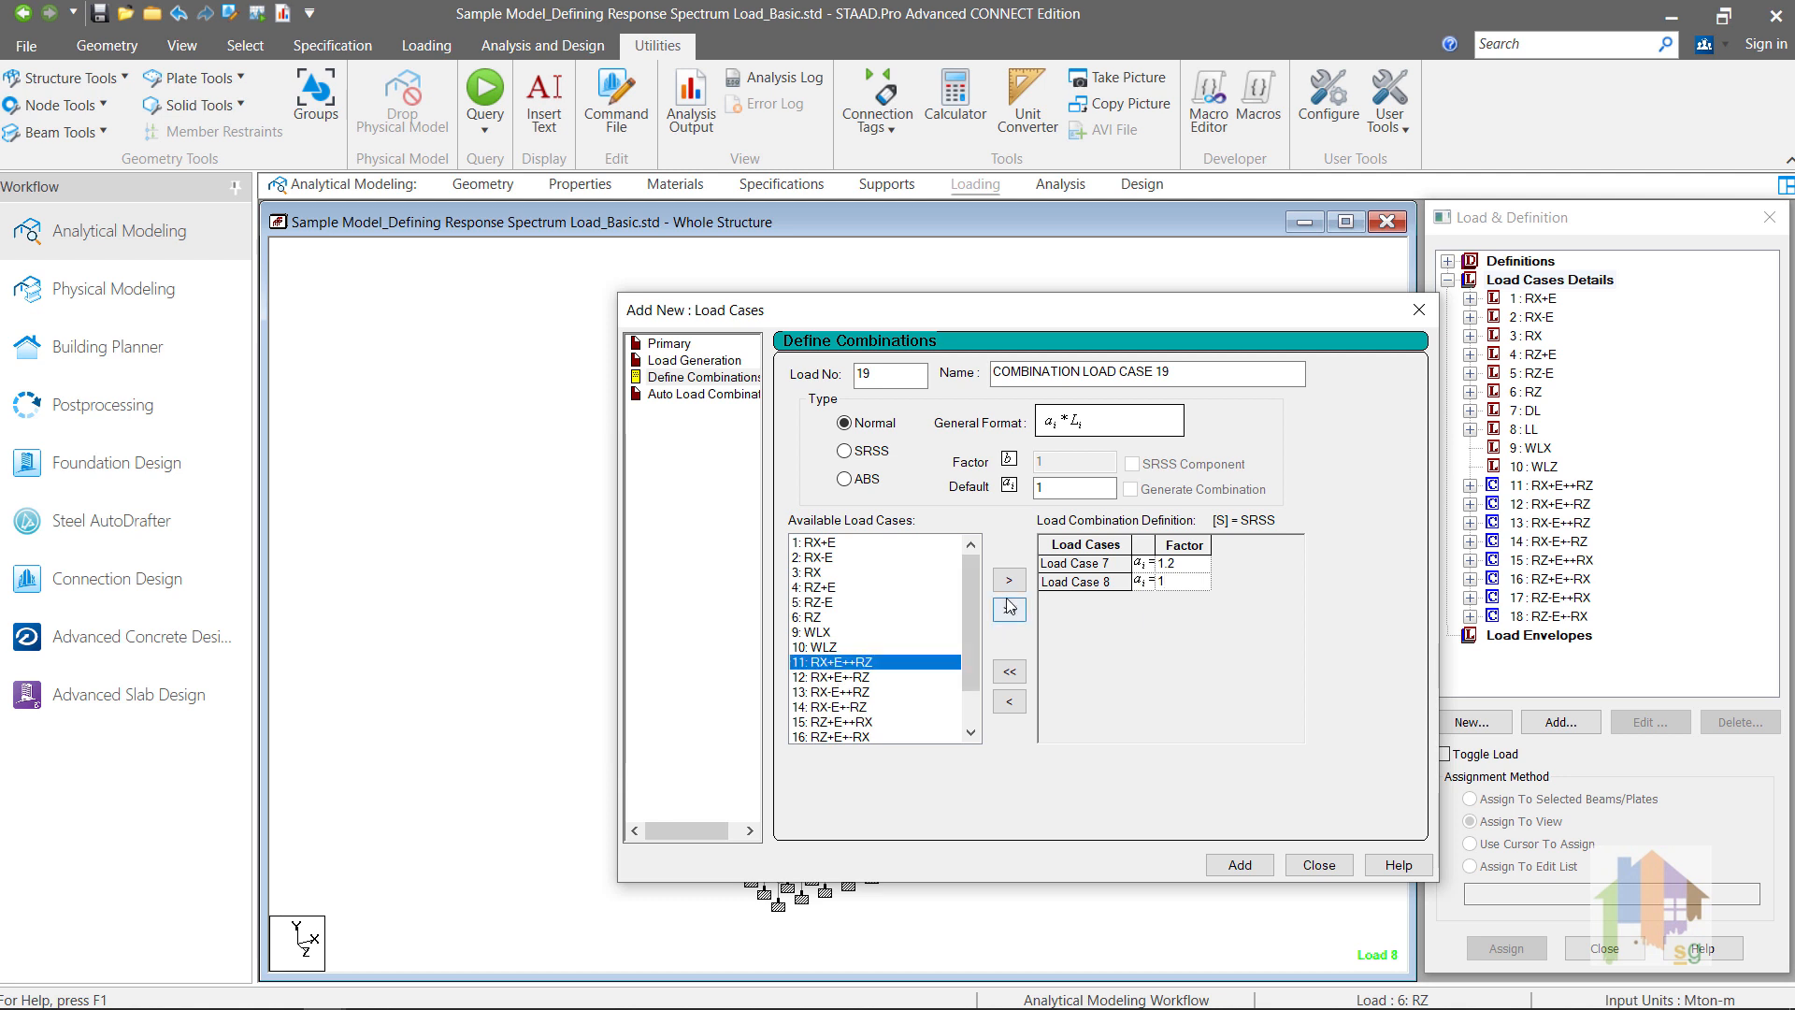
{"action": "left_click", "coordinate": [1009, 580]}
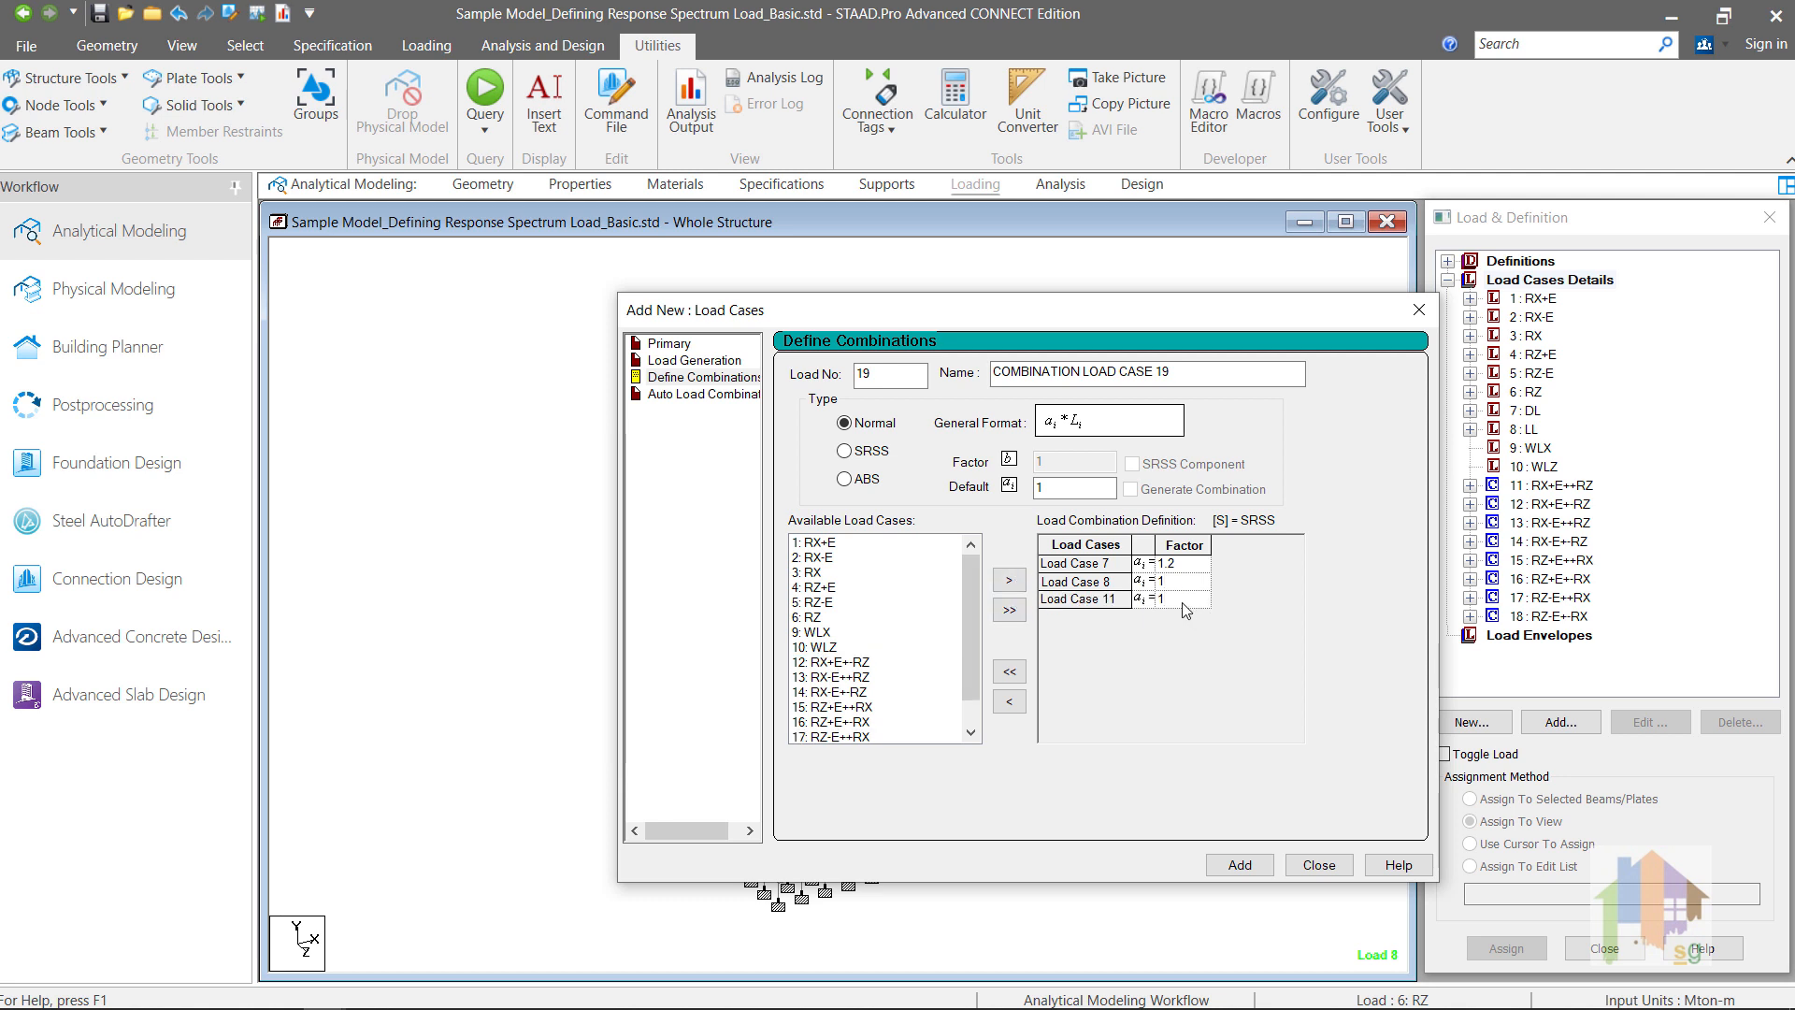
{"action": "left_click", "coordinate": [1183, 601]}
{"action": "type", "text": ".3"}
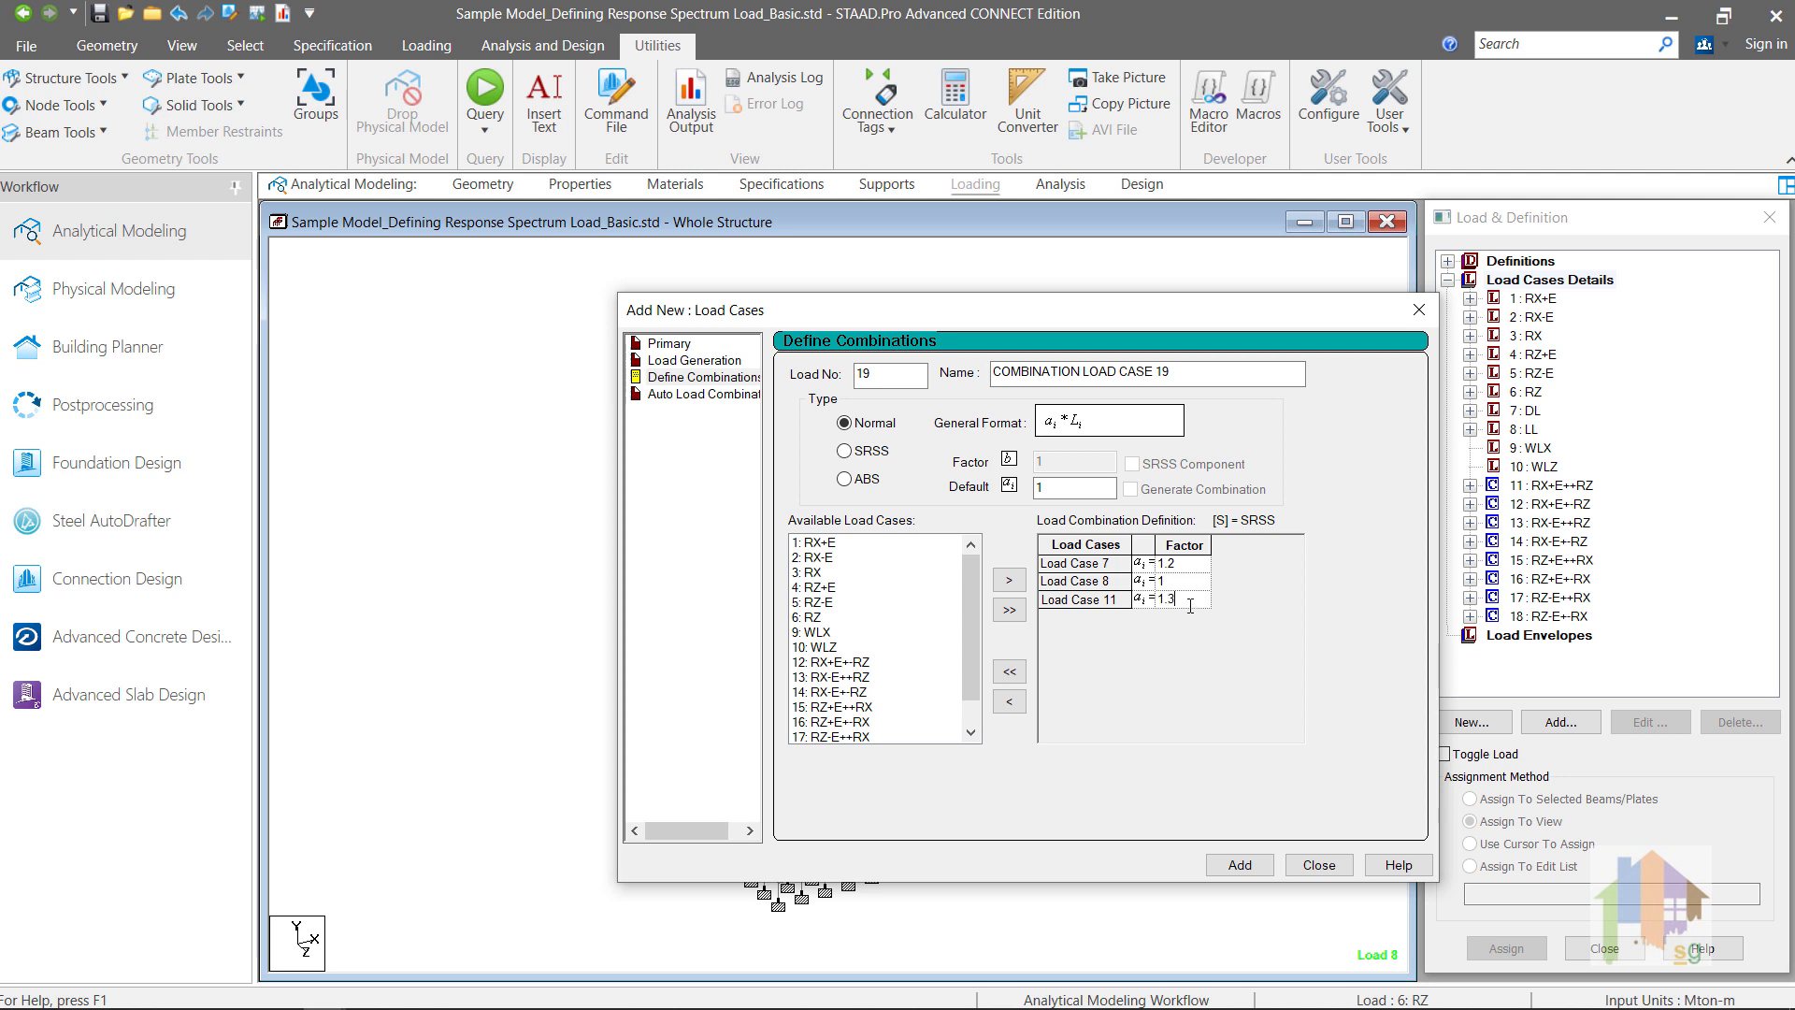
{"action": "left_click", "coordinate": [1240, 865]}
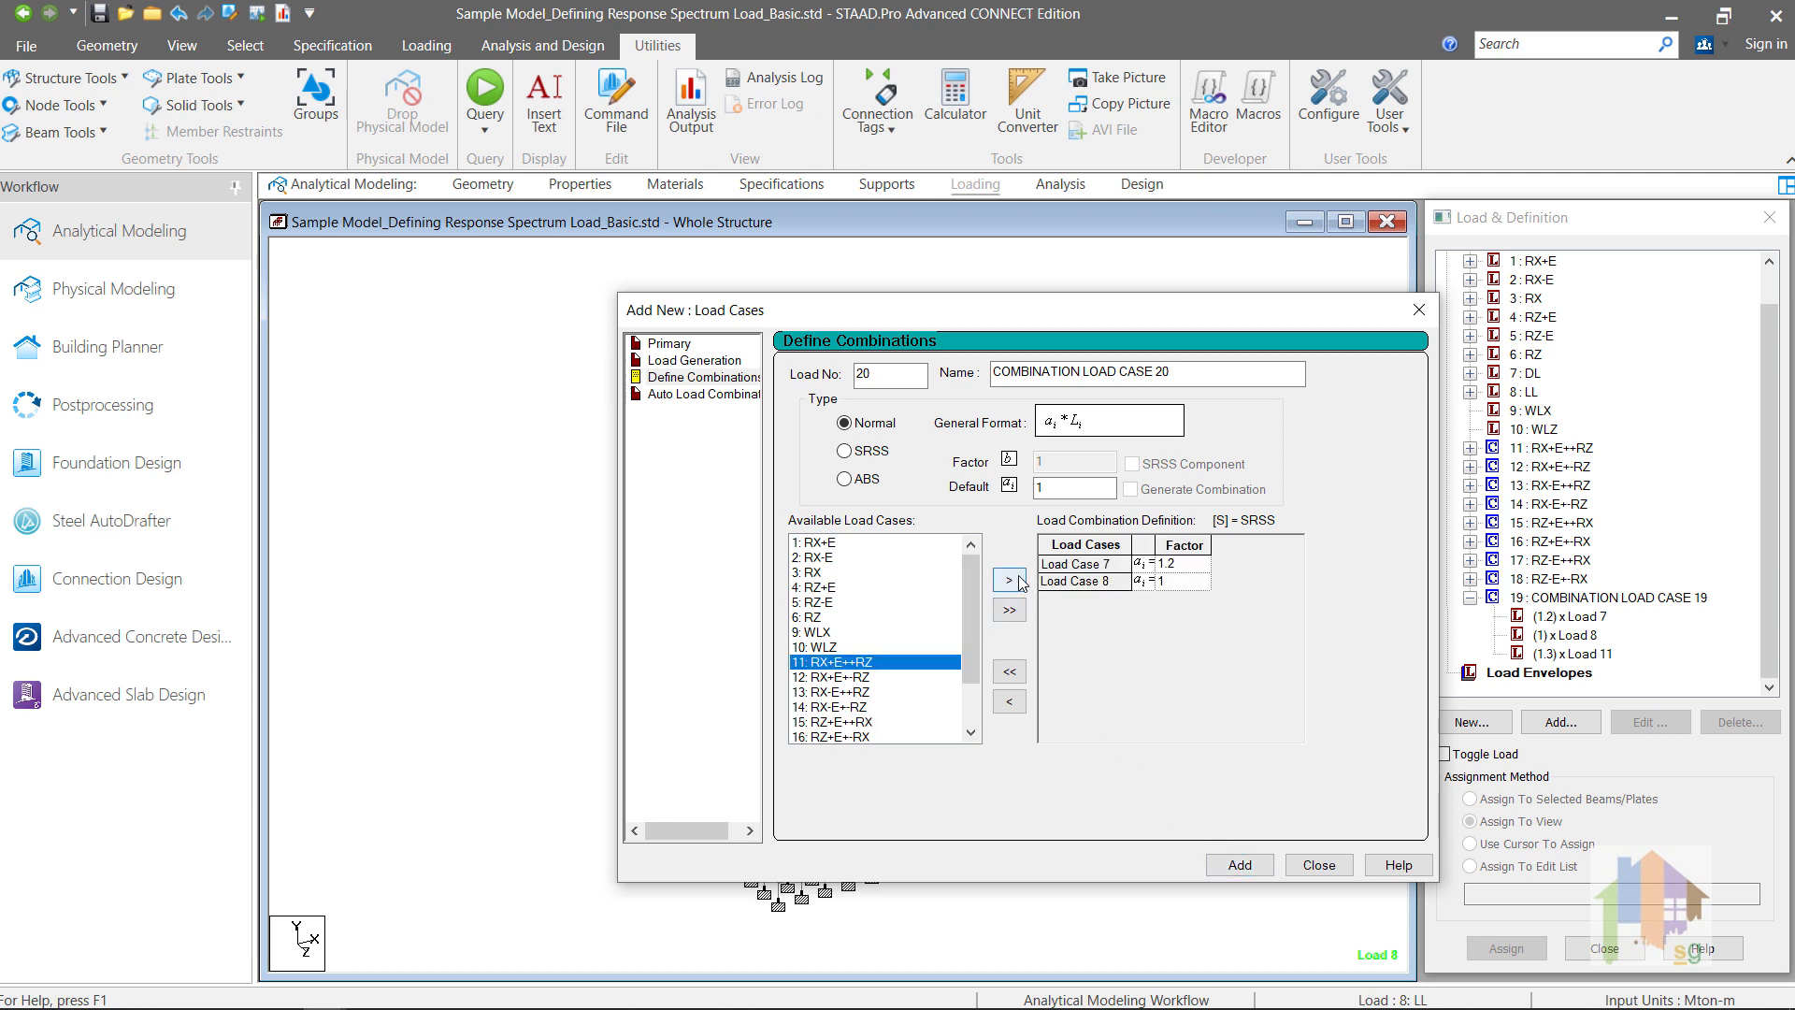
Step: Add combination 20 with DL at factor 1.2, LL at factor 1 and load case 11 at factor -1.3
{"action": "left_click", "coordinate": [1011, 582]}
{"action": "left_click", "coordinate": [1185, 599]}
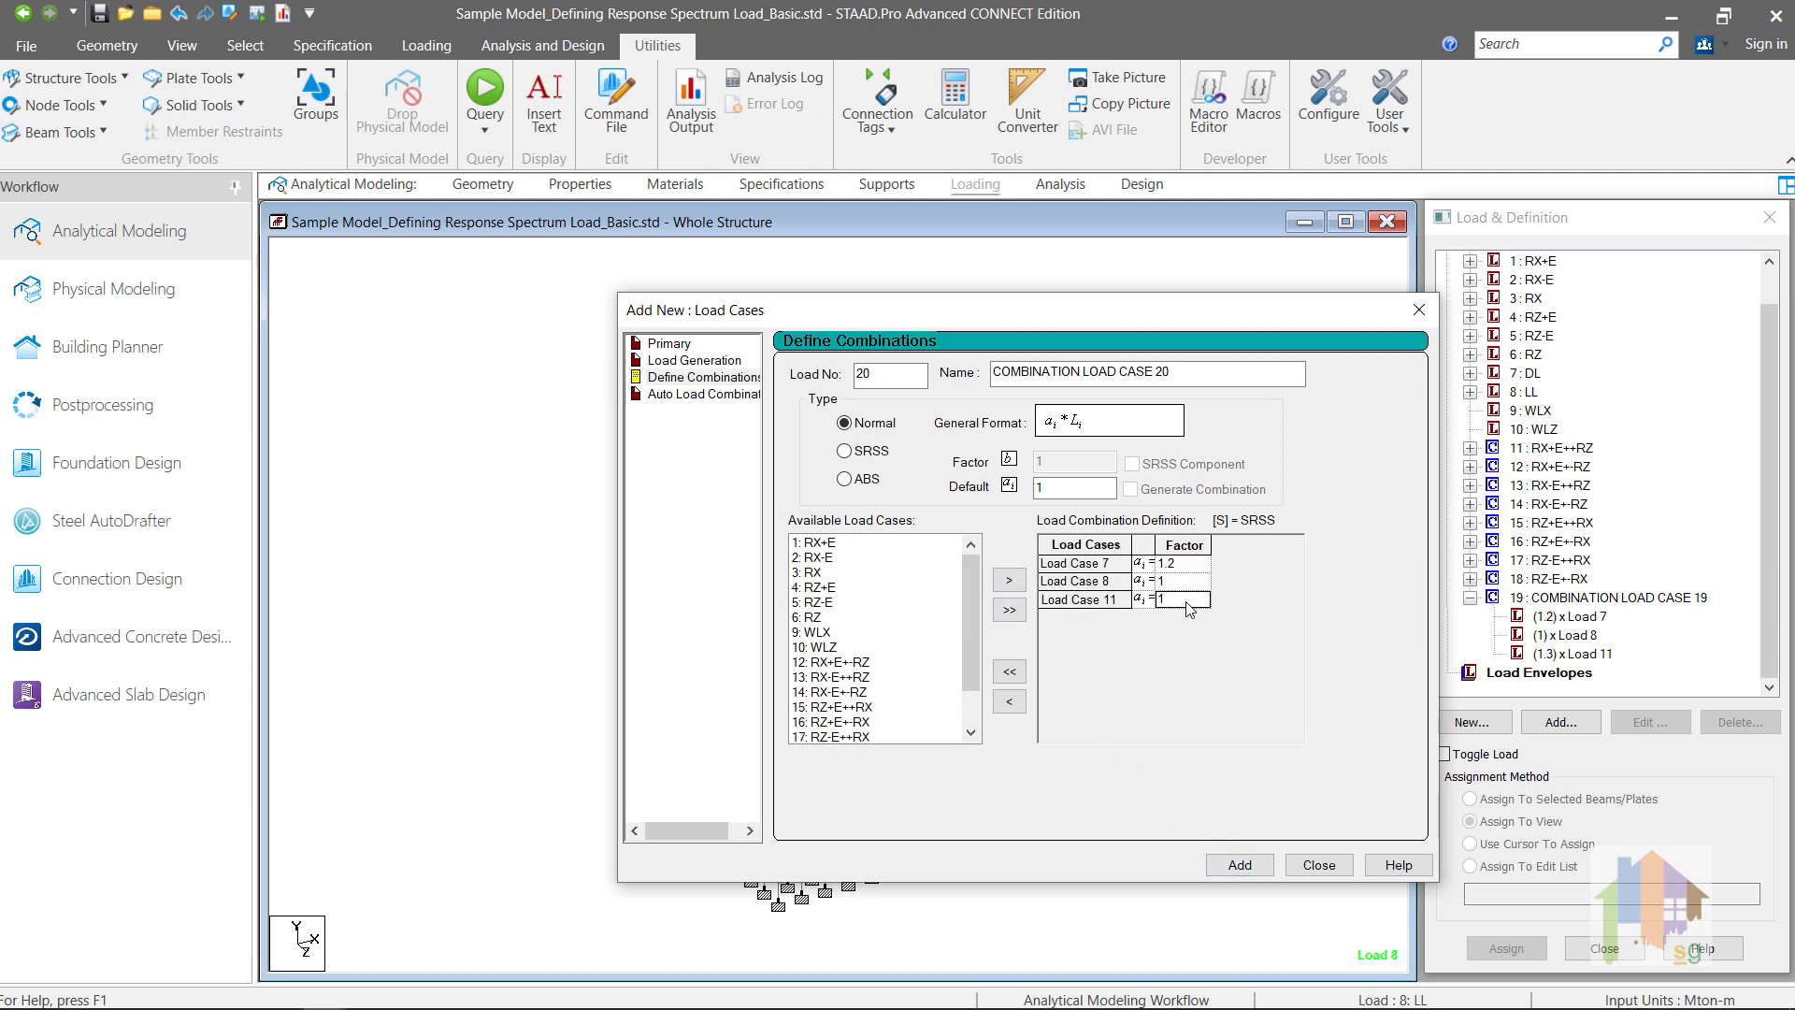
{"action": "left_click", "coordinate": [1185, 599]}
{"action": "type", "text": "-1.3"}
{"action": "left_click", "coordinate": [1237, 865]}
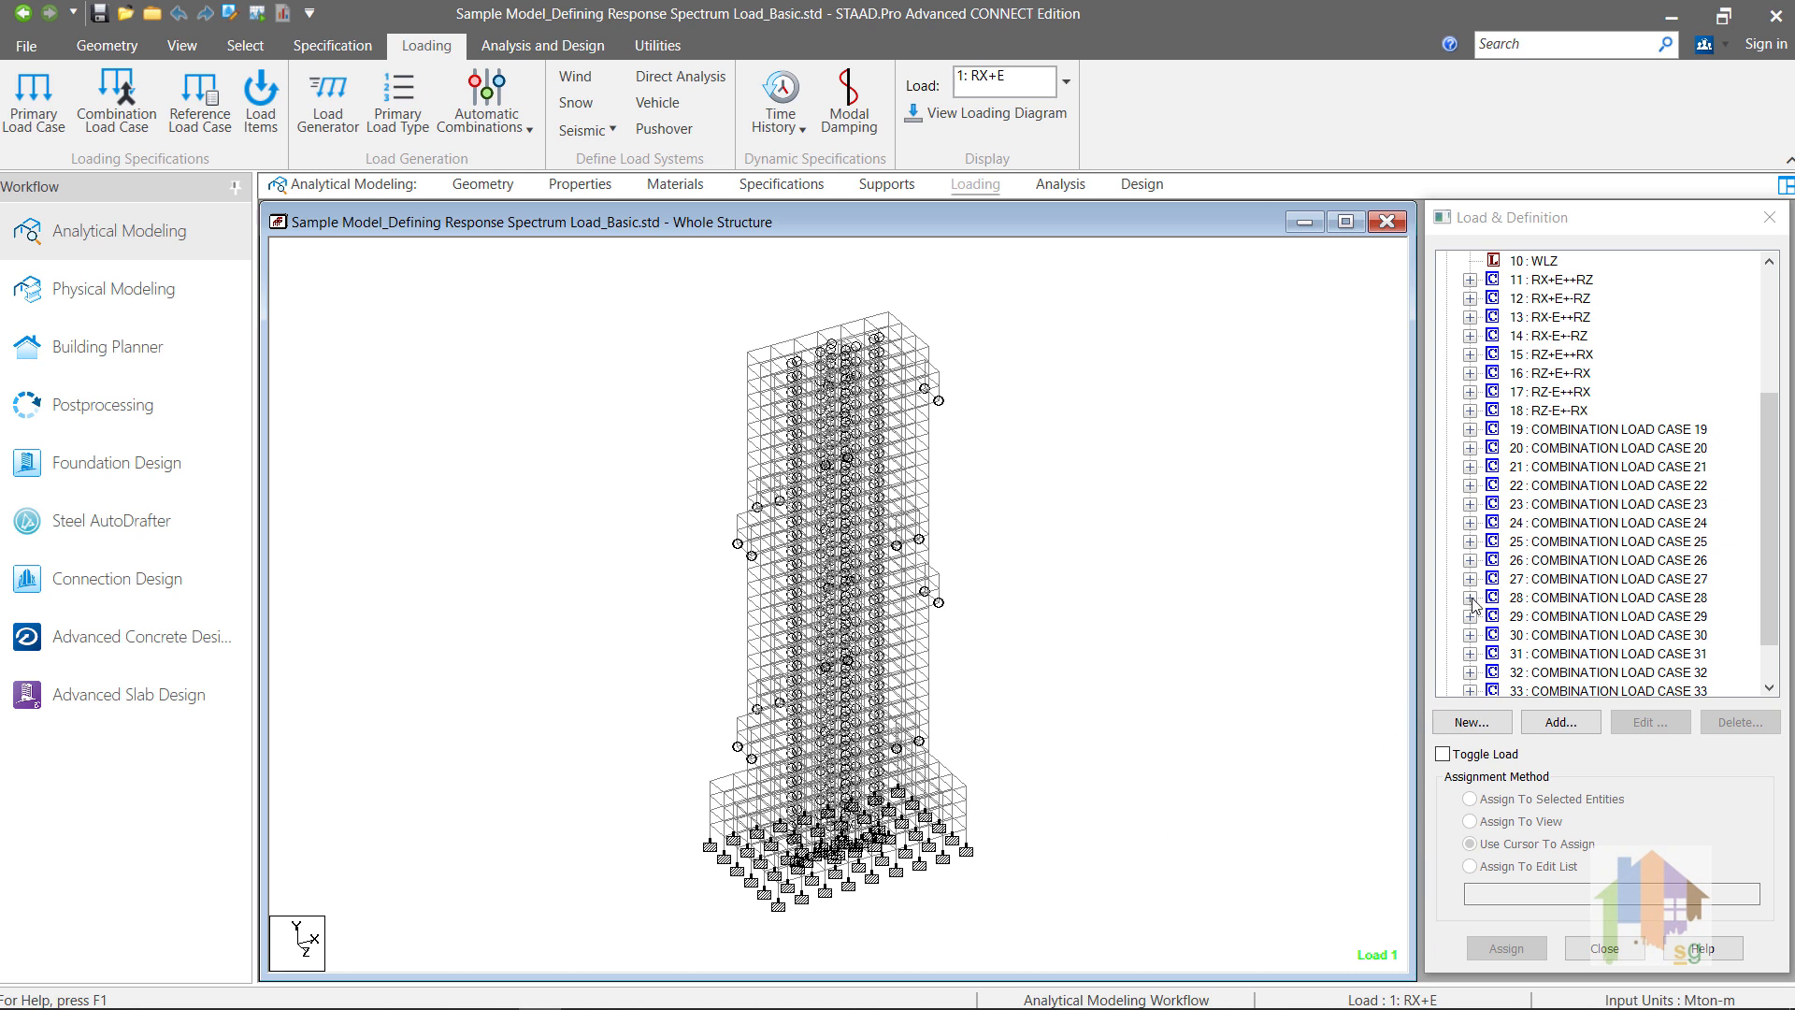
Step: Review combinations 19 to 34, checking the load cases and factors inside combinations 28 and 30
{"action": "left_click", "coordinate": [1470, 598]}
{"action": "left_click", "coordinate": [1470, 690]}
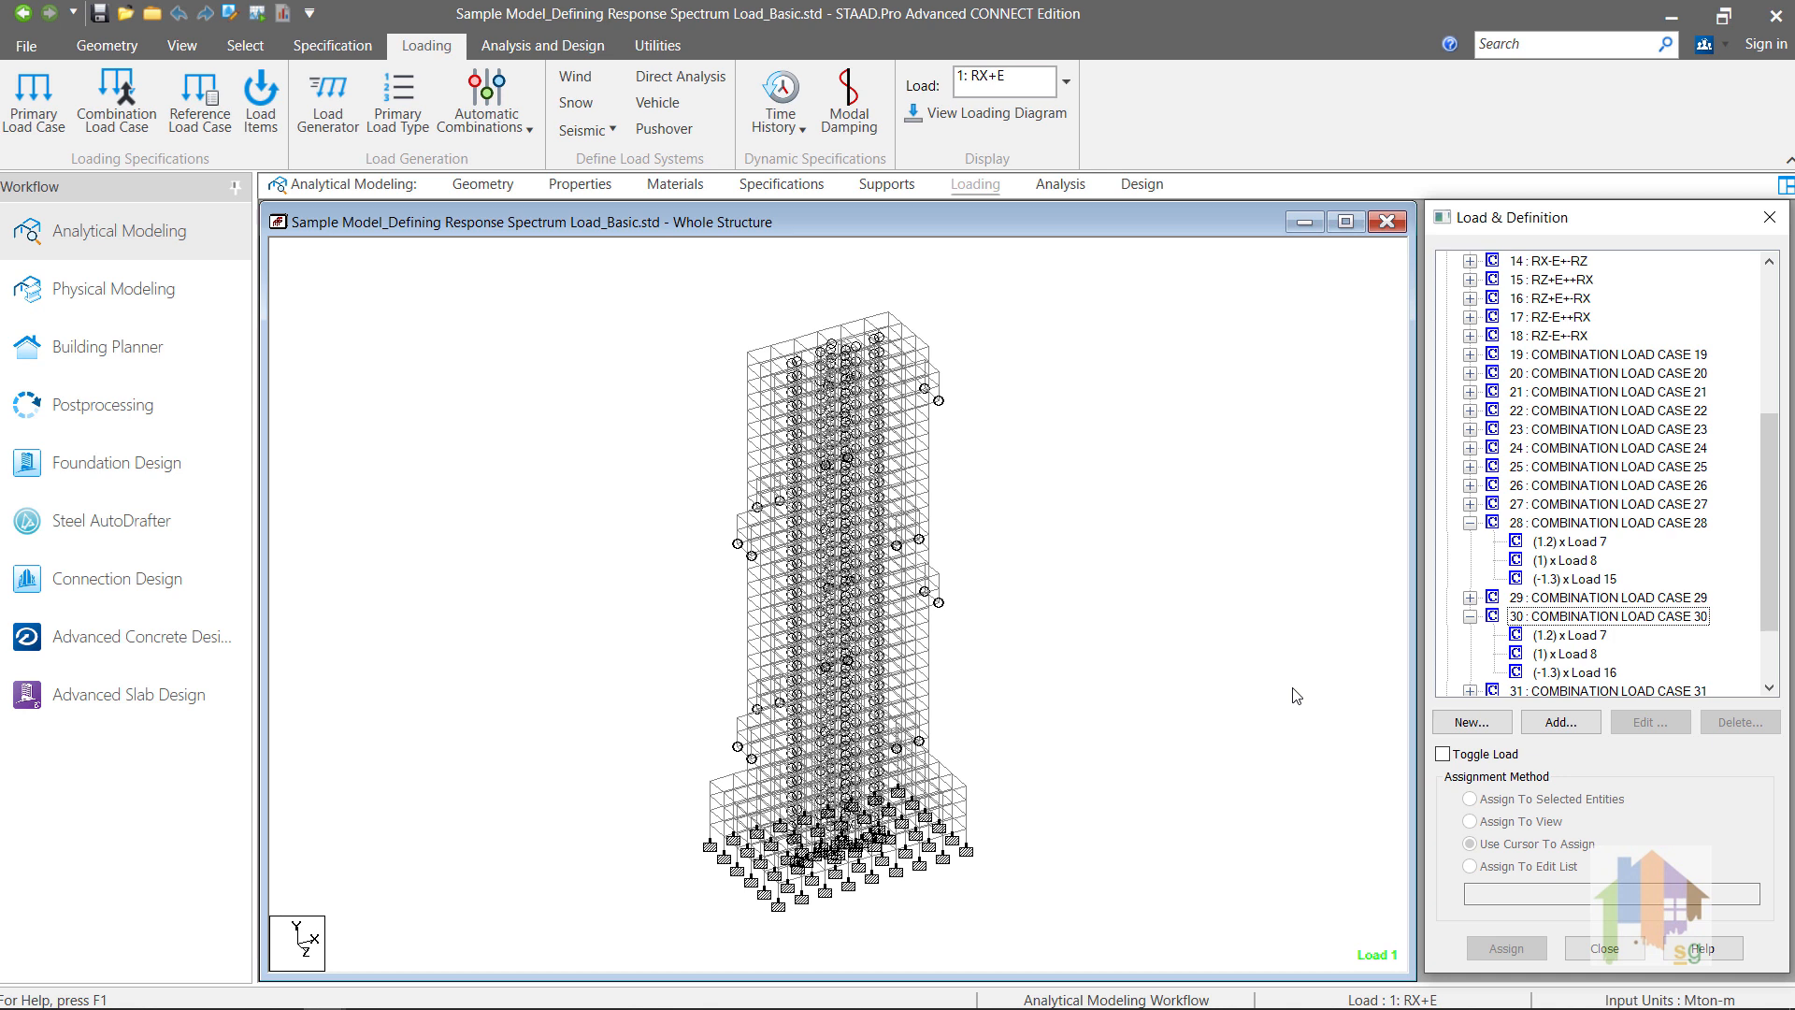
{"action": "left_click", "coordinate": [1470, 523]}
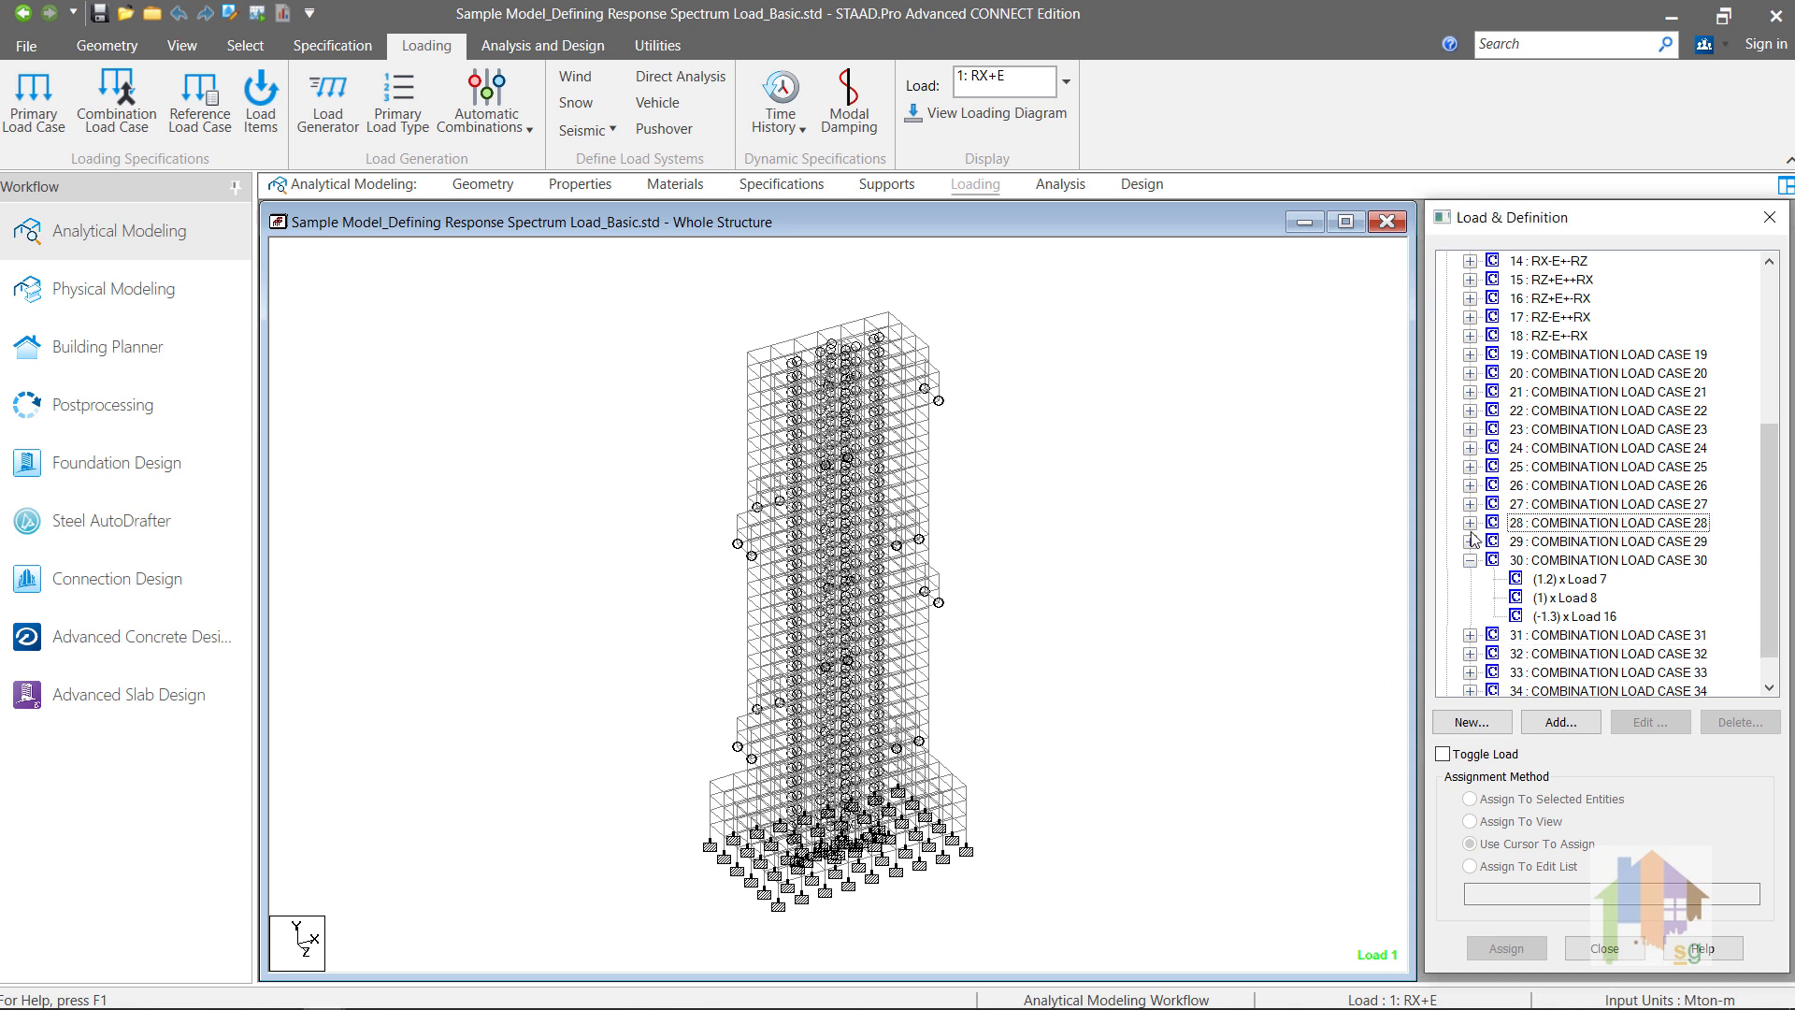
{"action": "left_click", "coordinate": [1470, 560]}
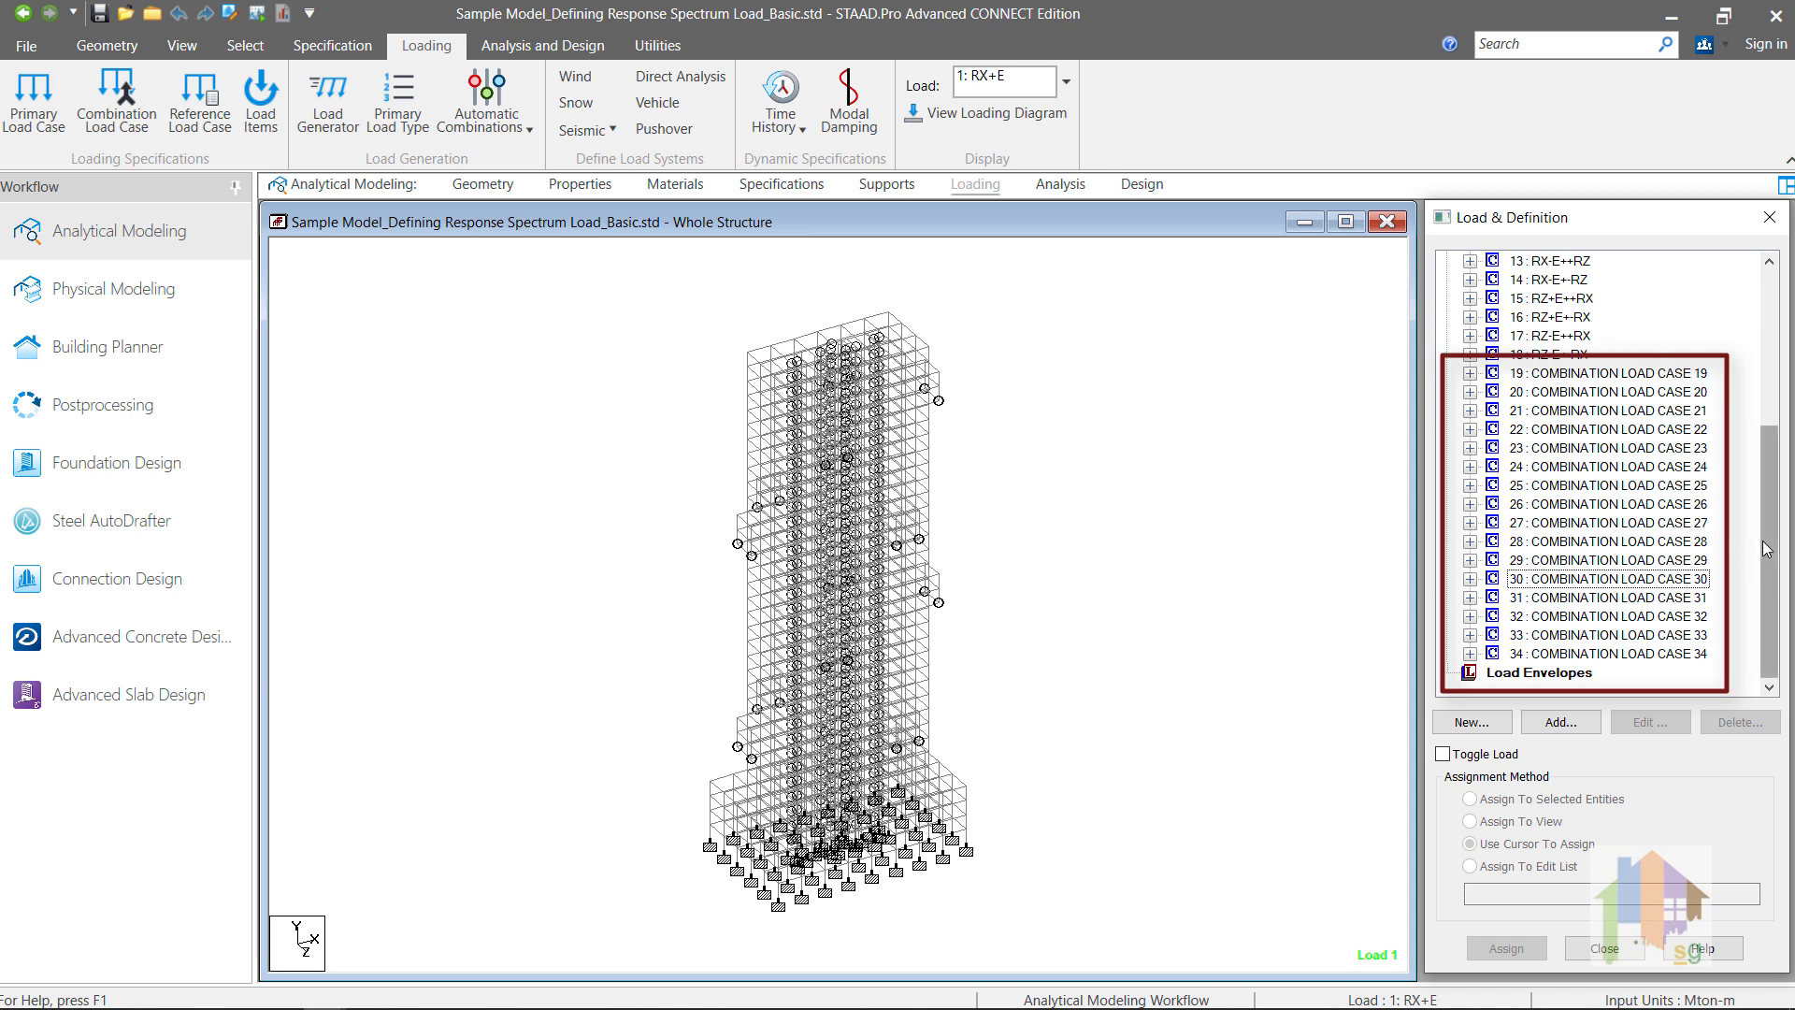
{"action": "left_click_drag", "start_coordinate": [1774, 550], "coordinate": [1774, 540]}
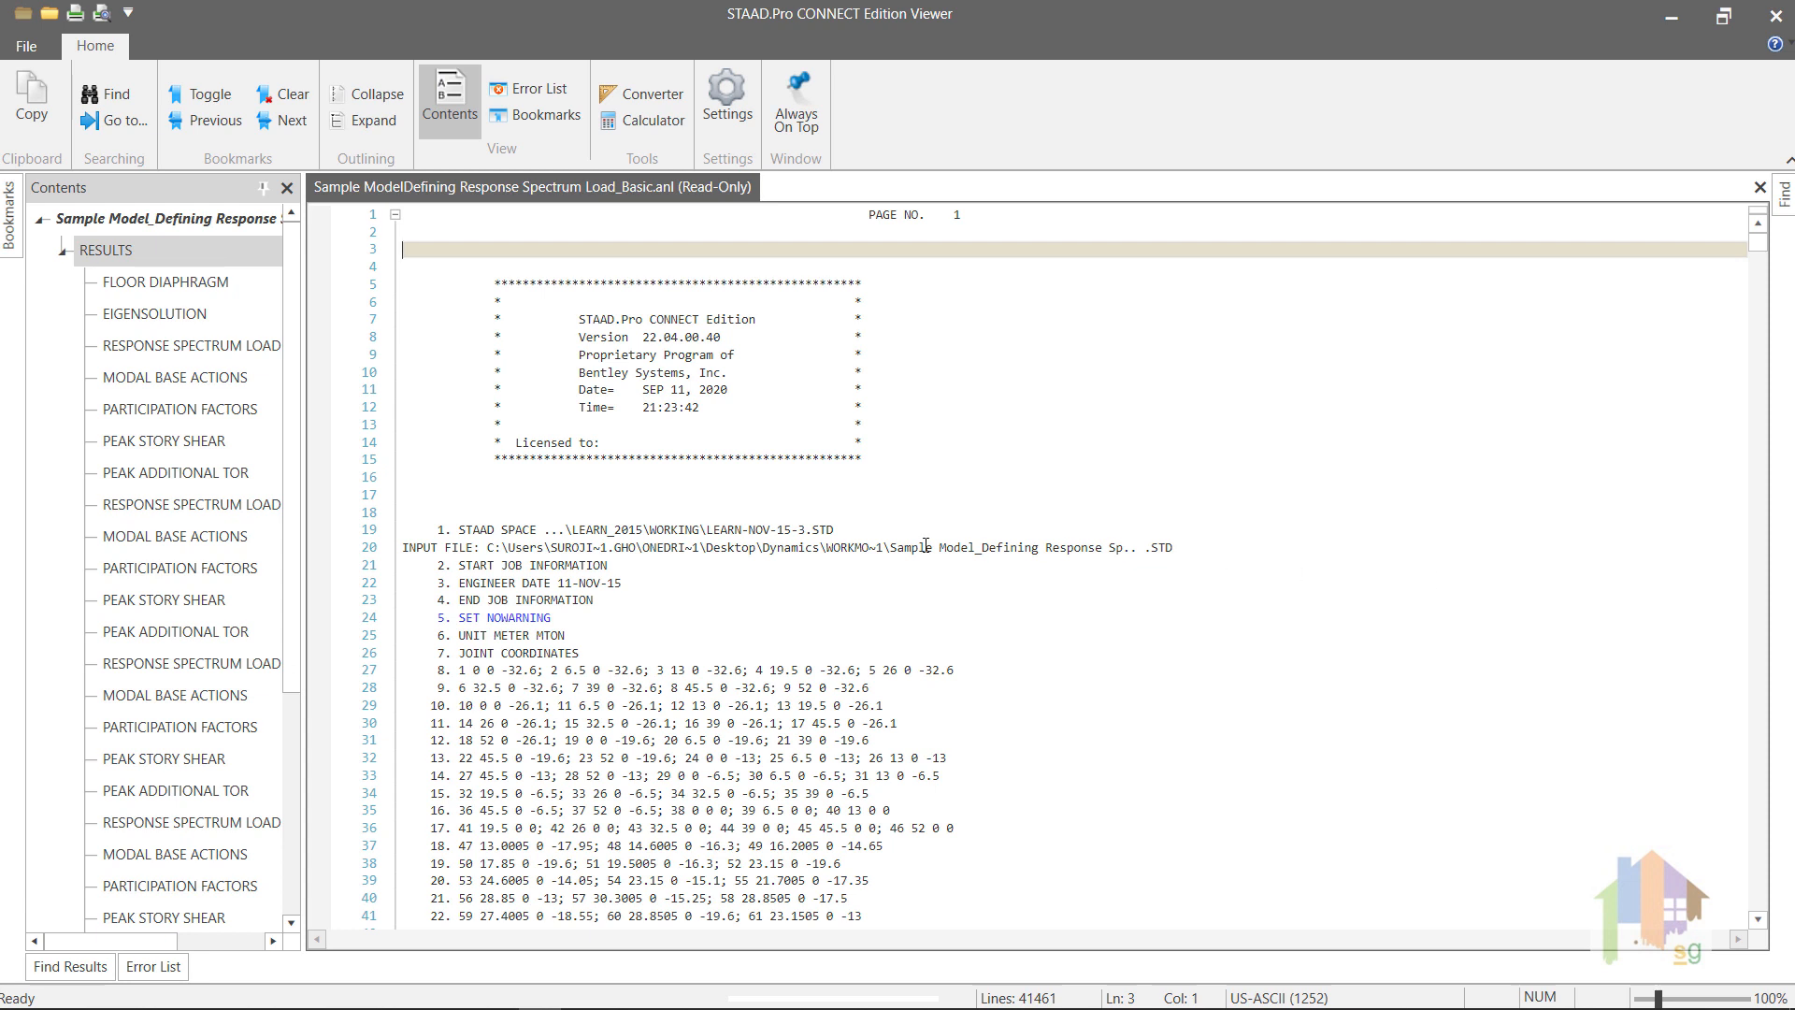
Step: In the STAAD.Pro output viewer, examine the eigensolution frequencies and periods and the modal weights for load case 1
{"action": "left_click", "coordinate": [149, 314]}
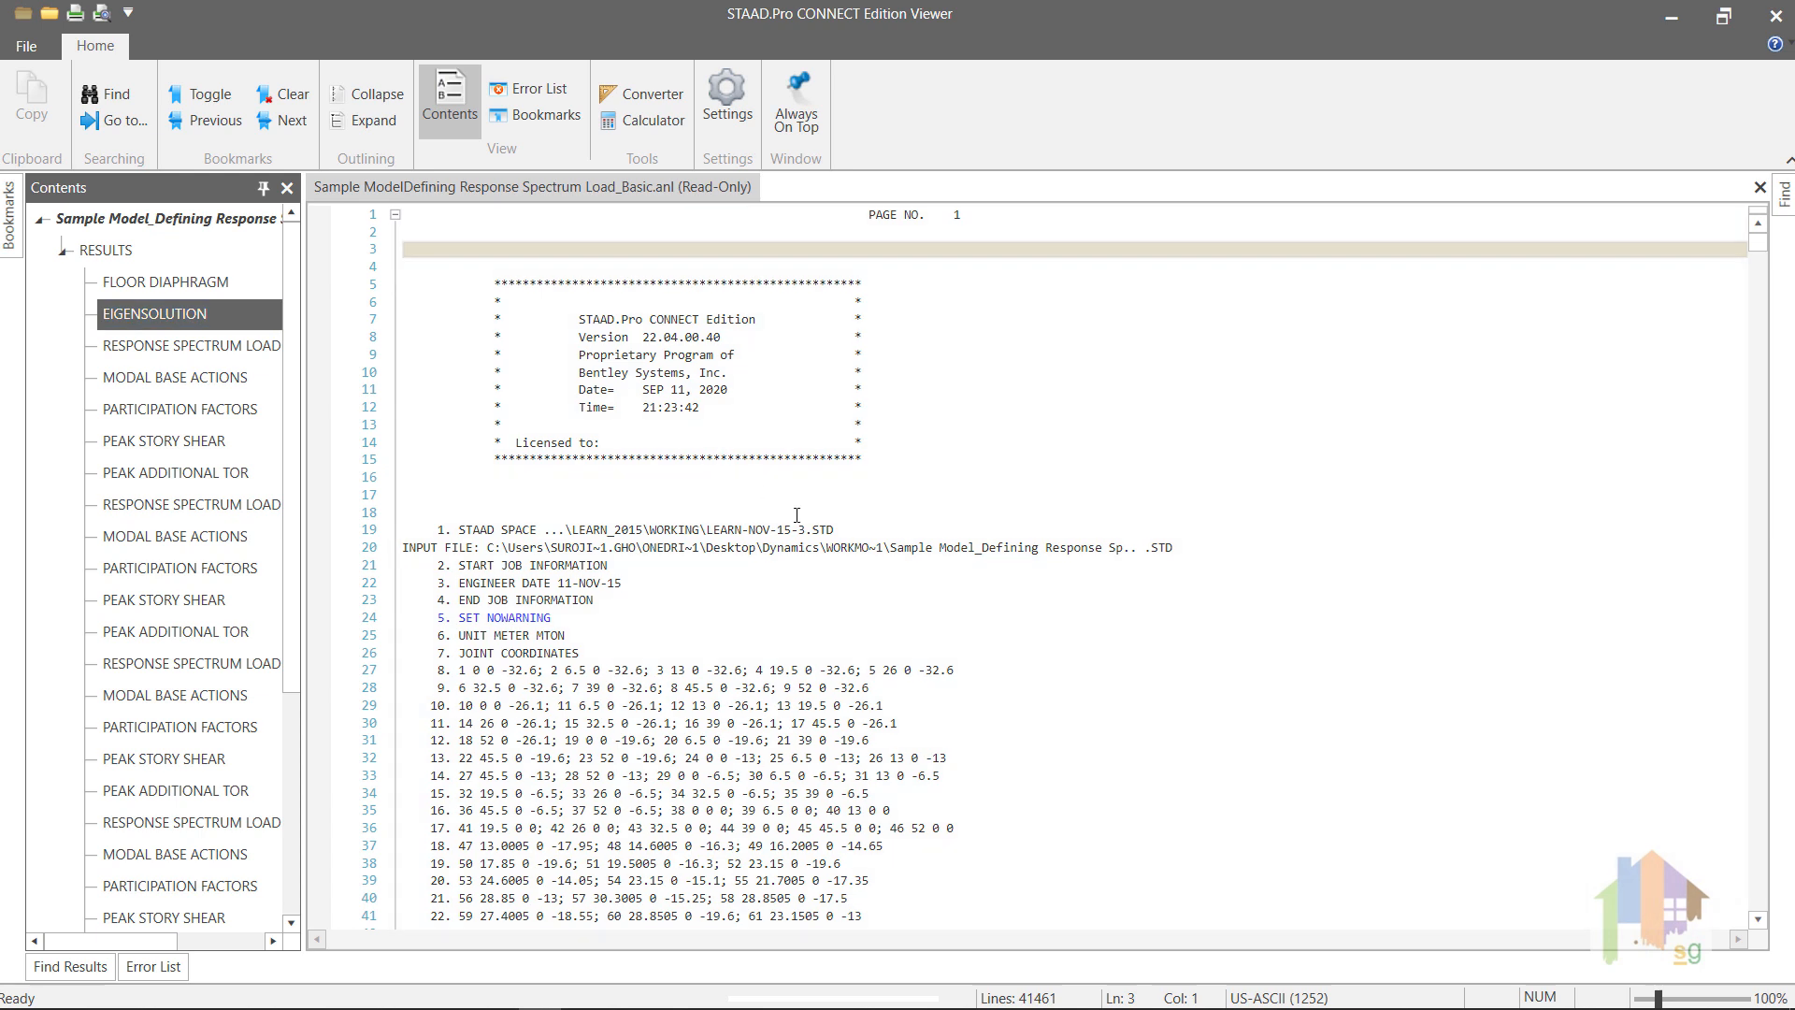
{"action": "double_click", "coordinate": [192, 318]}
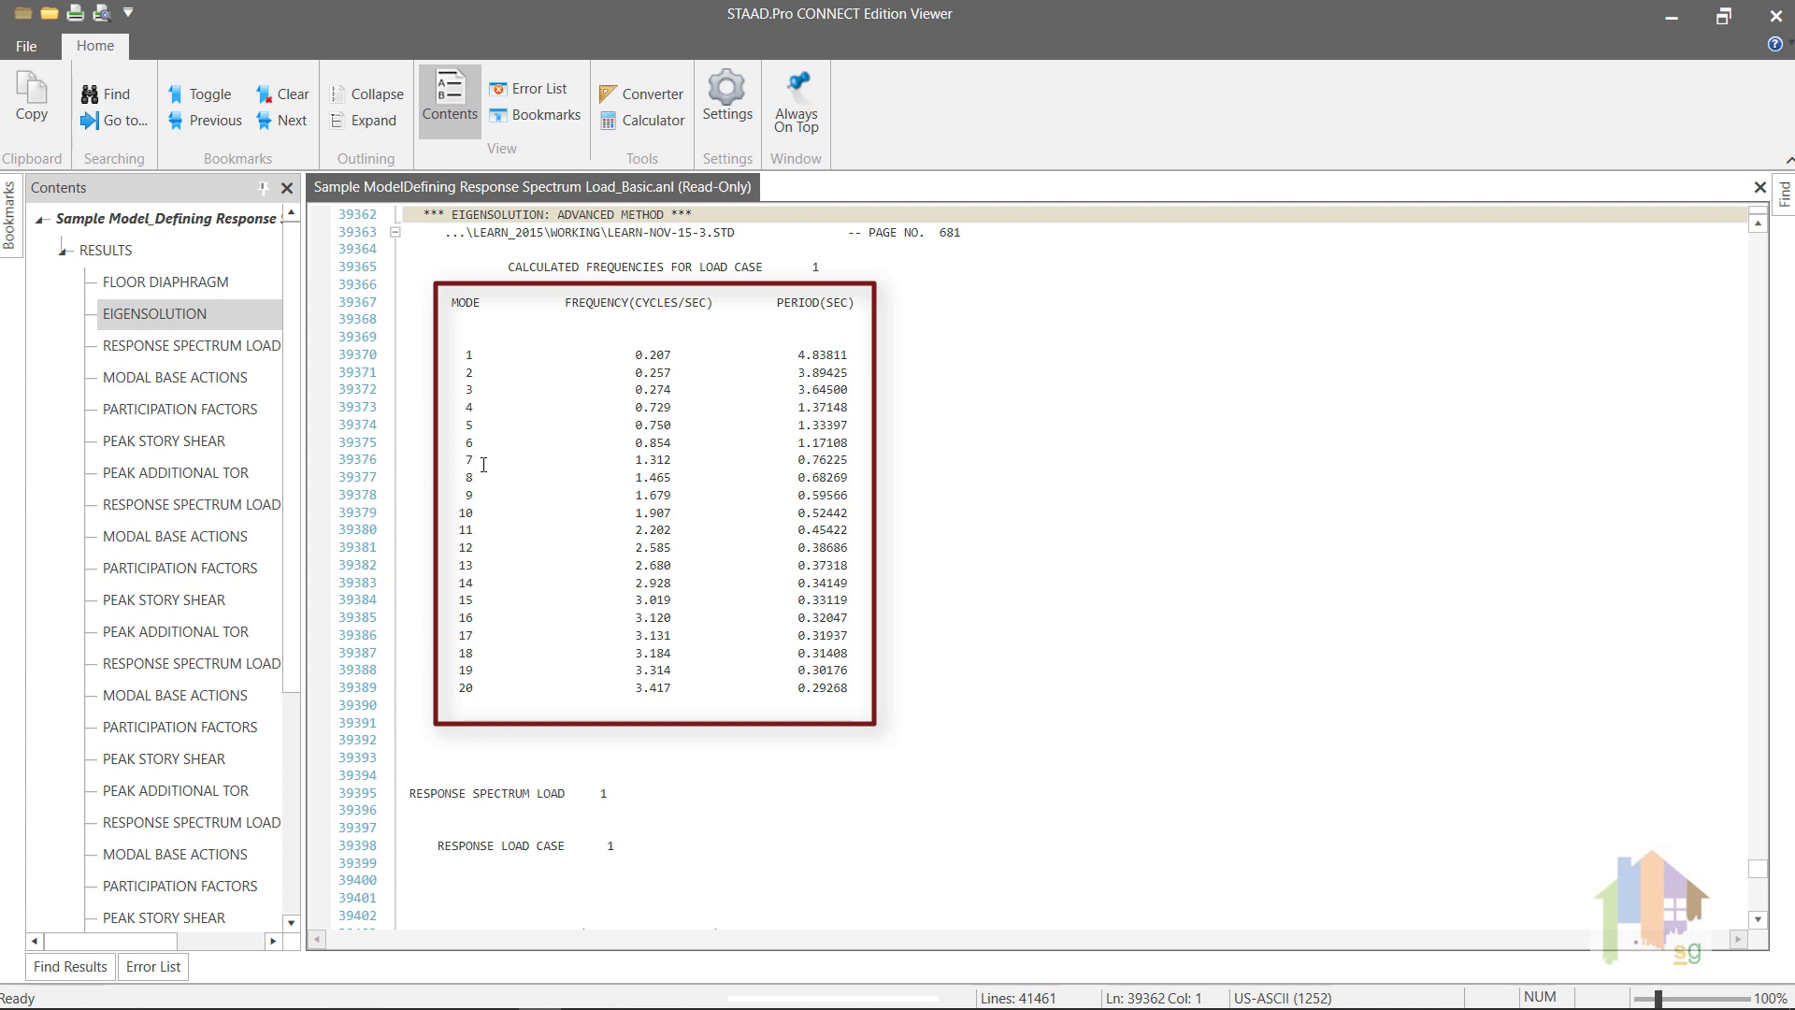
{"action": "scroll", "coordinate": [751, 533], "scroll_direction": "down", "scroll_amount": 4}
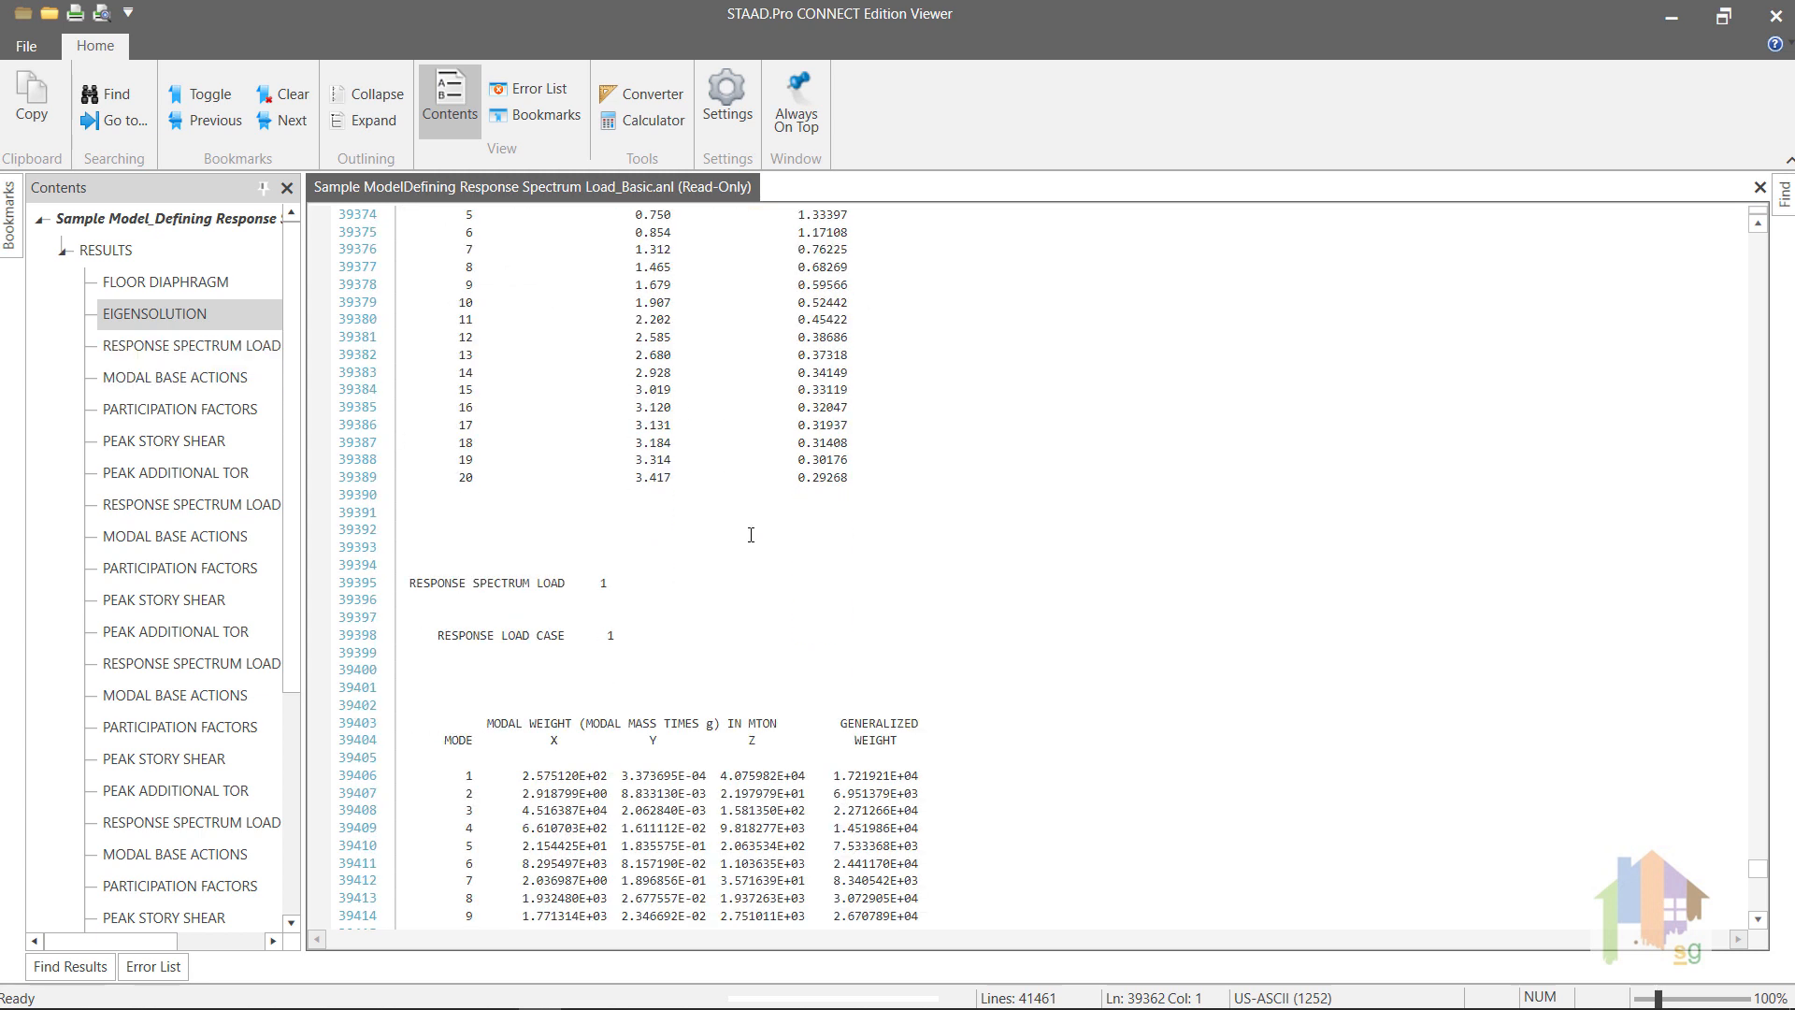
{"action": "scroll", "coordinate": [751, 534], "scroll_direction": "down", "scroll_amount": 3}
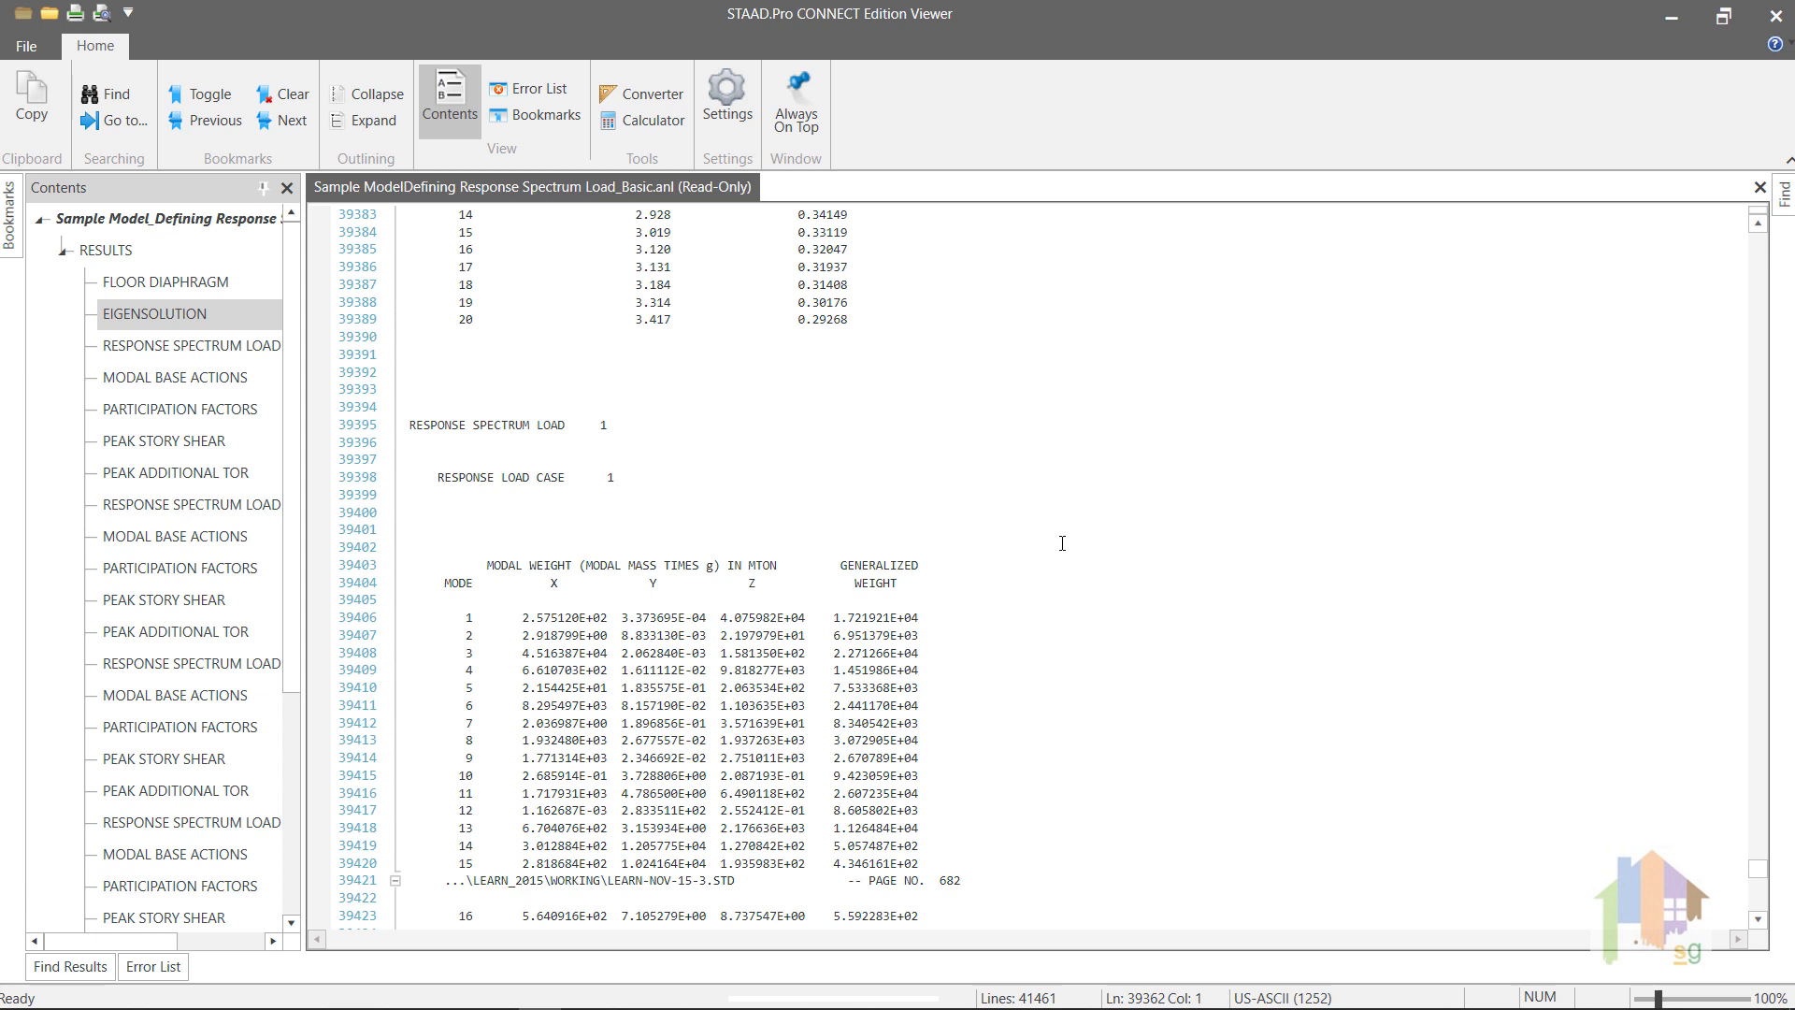
{"action": "scroll", "coordinate": [1062, 544], "scroll_direction": "down", "scroll_amount": 3}
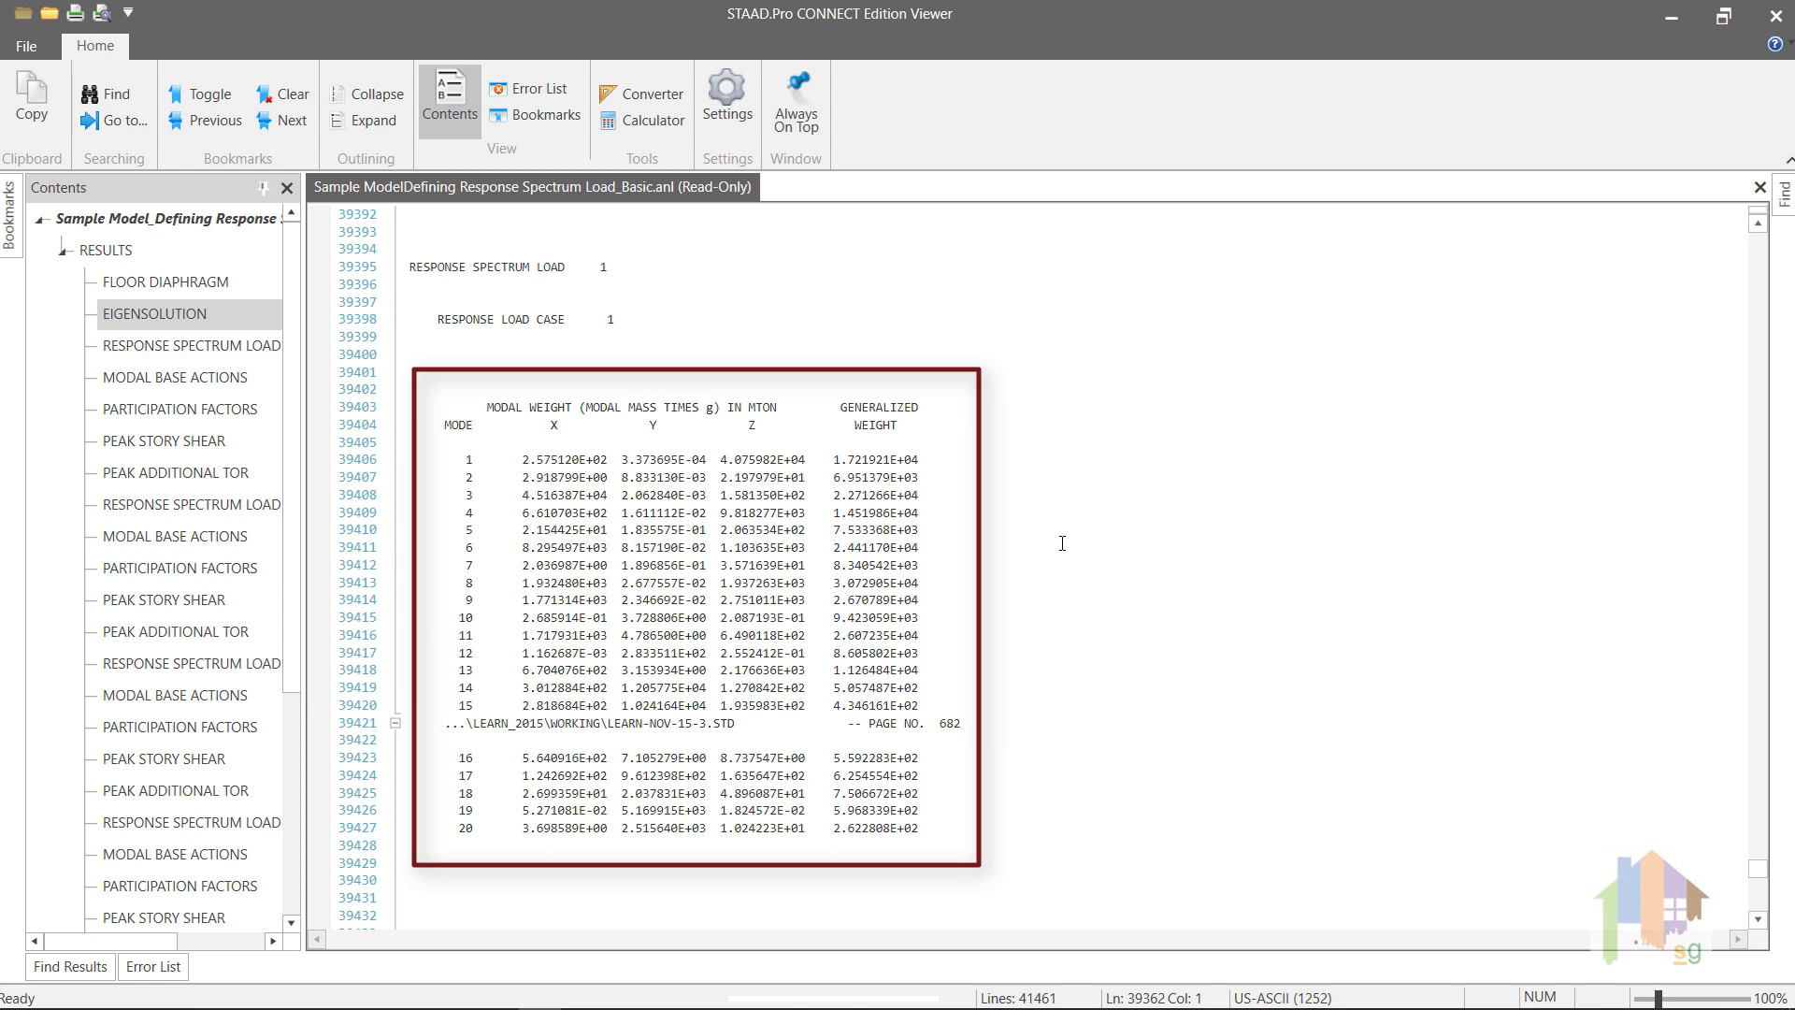
Step: Examine load case 1's modal accelerations and damping, modal base actions, mass participation factors and base shear
{"action": "scroll", "coordinate": [1062, 543], "scroll_direction": "down", "scroll_amount": 4}
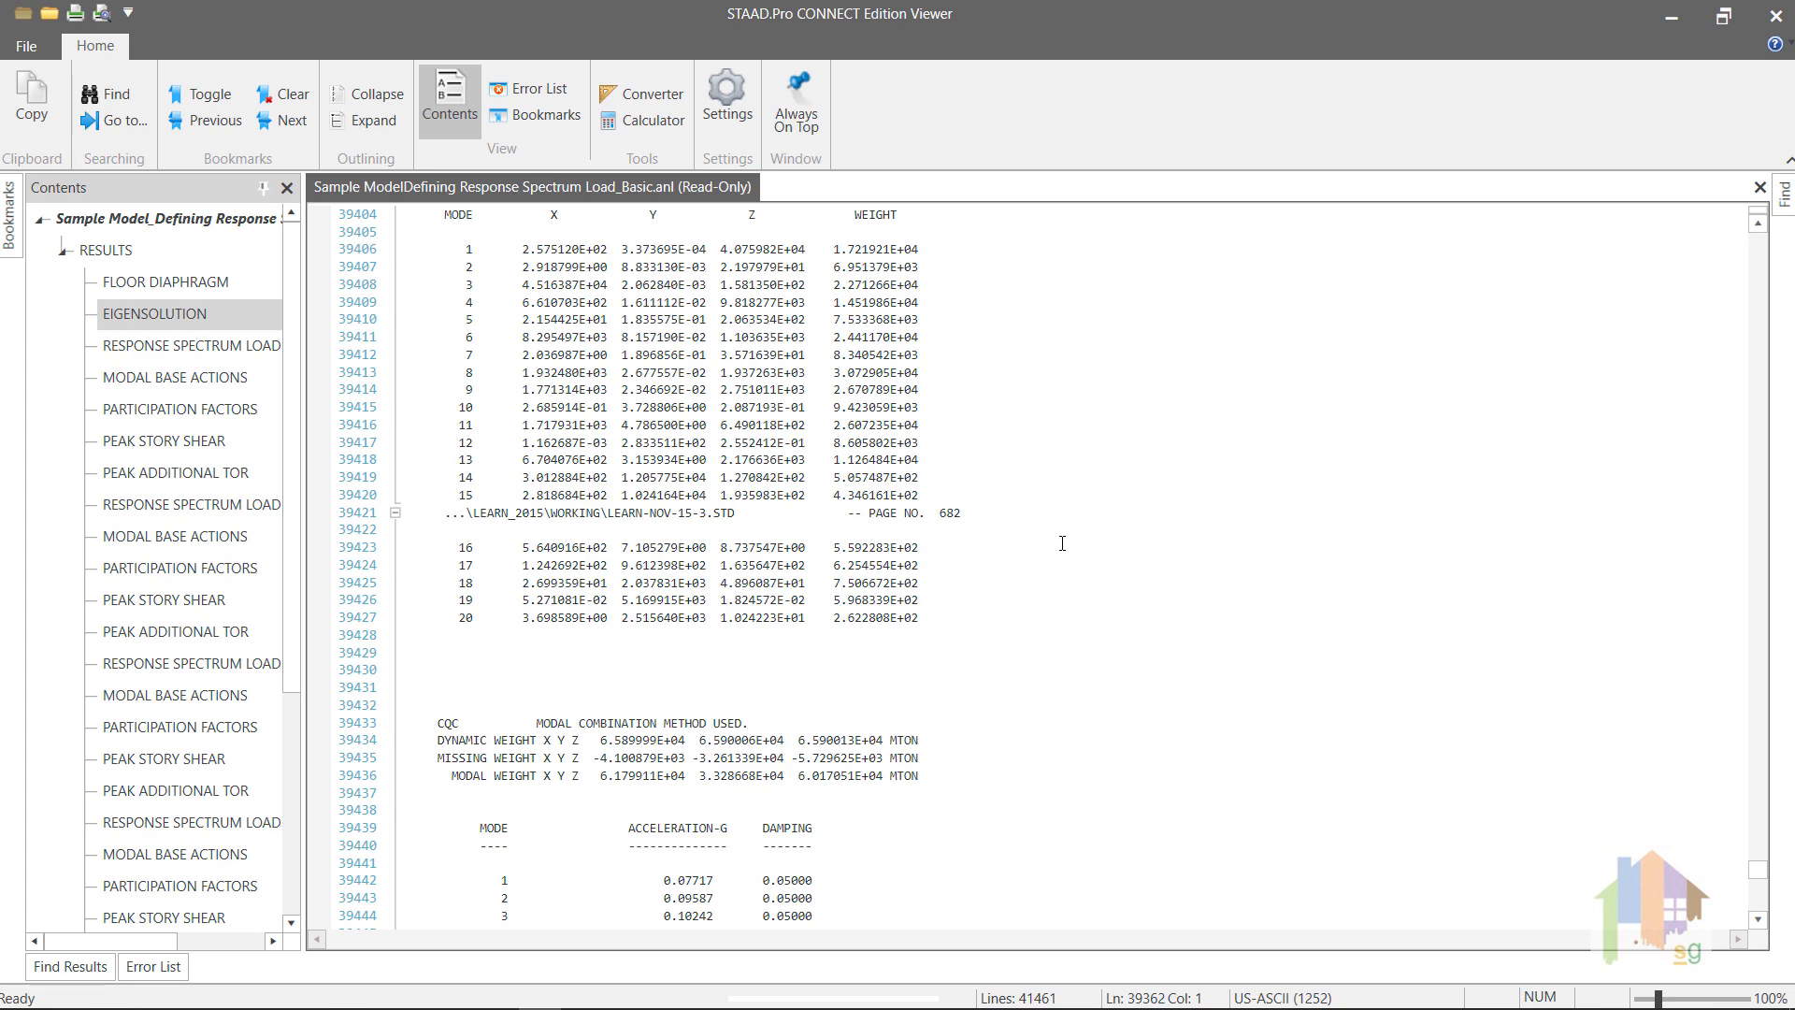
{"action": "scroll", "coordinate": [1063, 544], "scroll_direction": "down", "scroll_amount": 6}
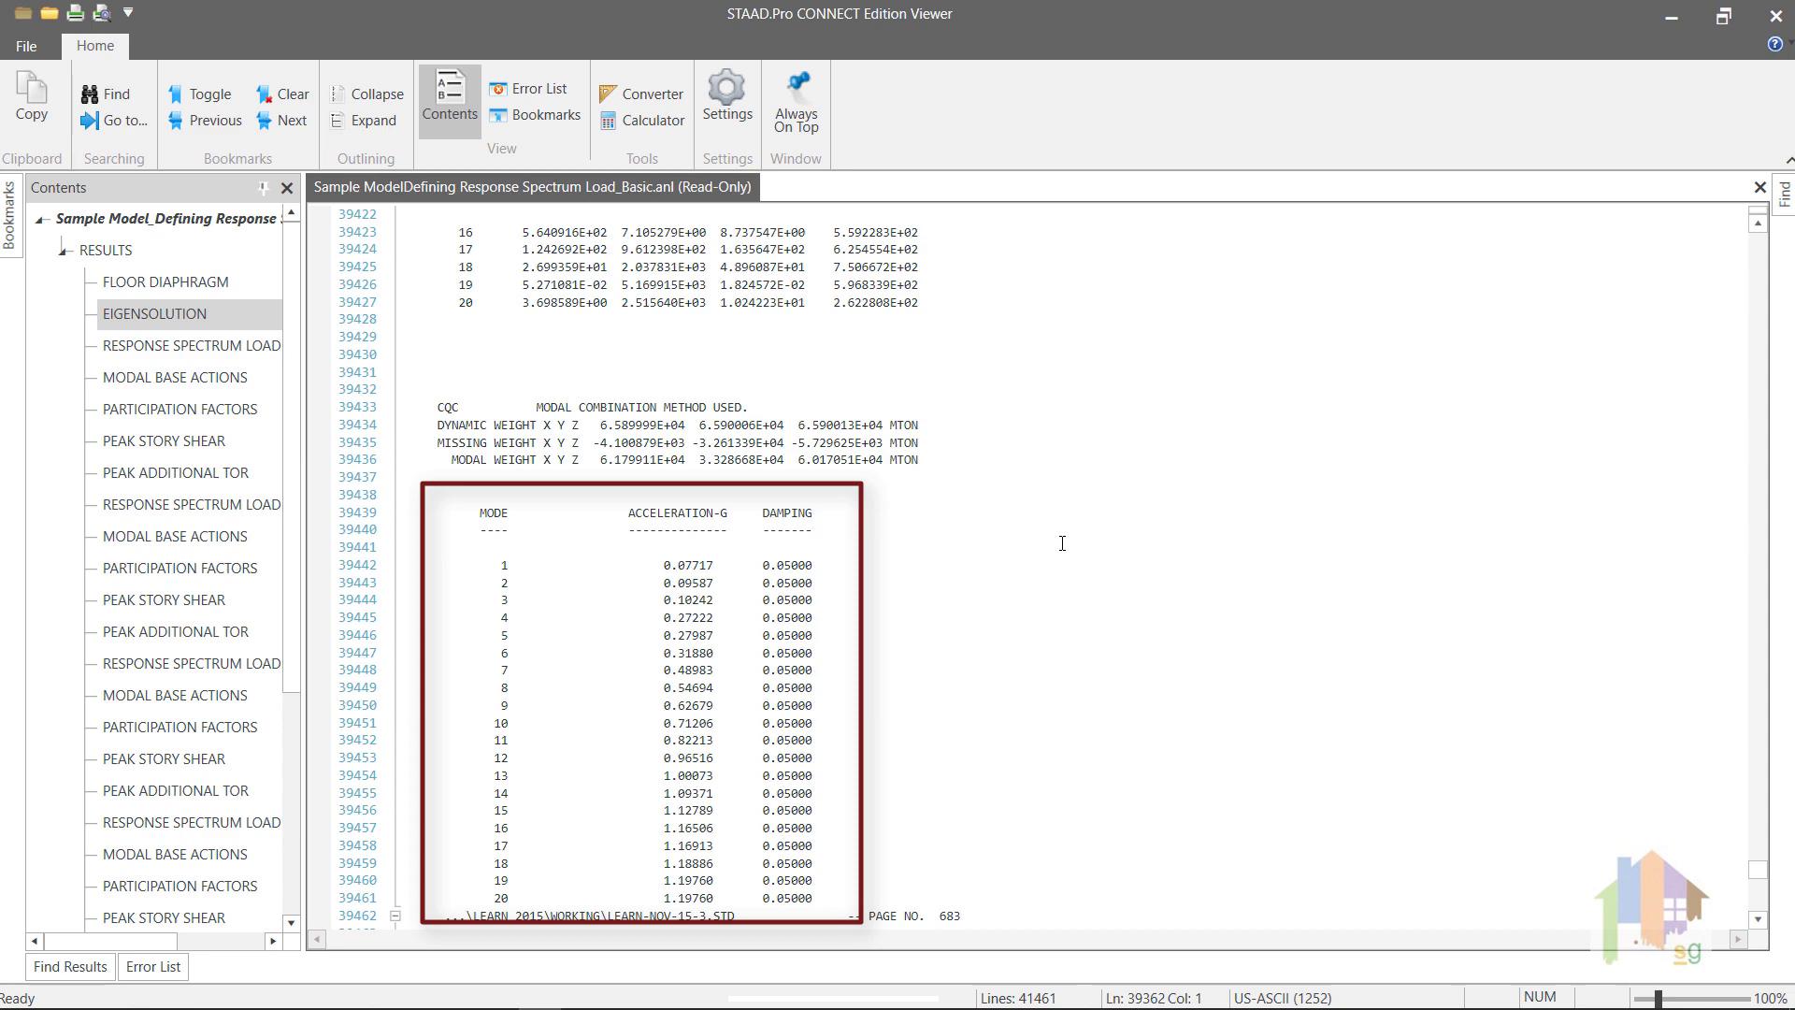
{"action": "scroll", "coordinate": [1062, 543], "scroll_direction": "down", "scroll_amount": 7}
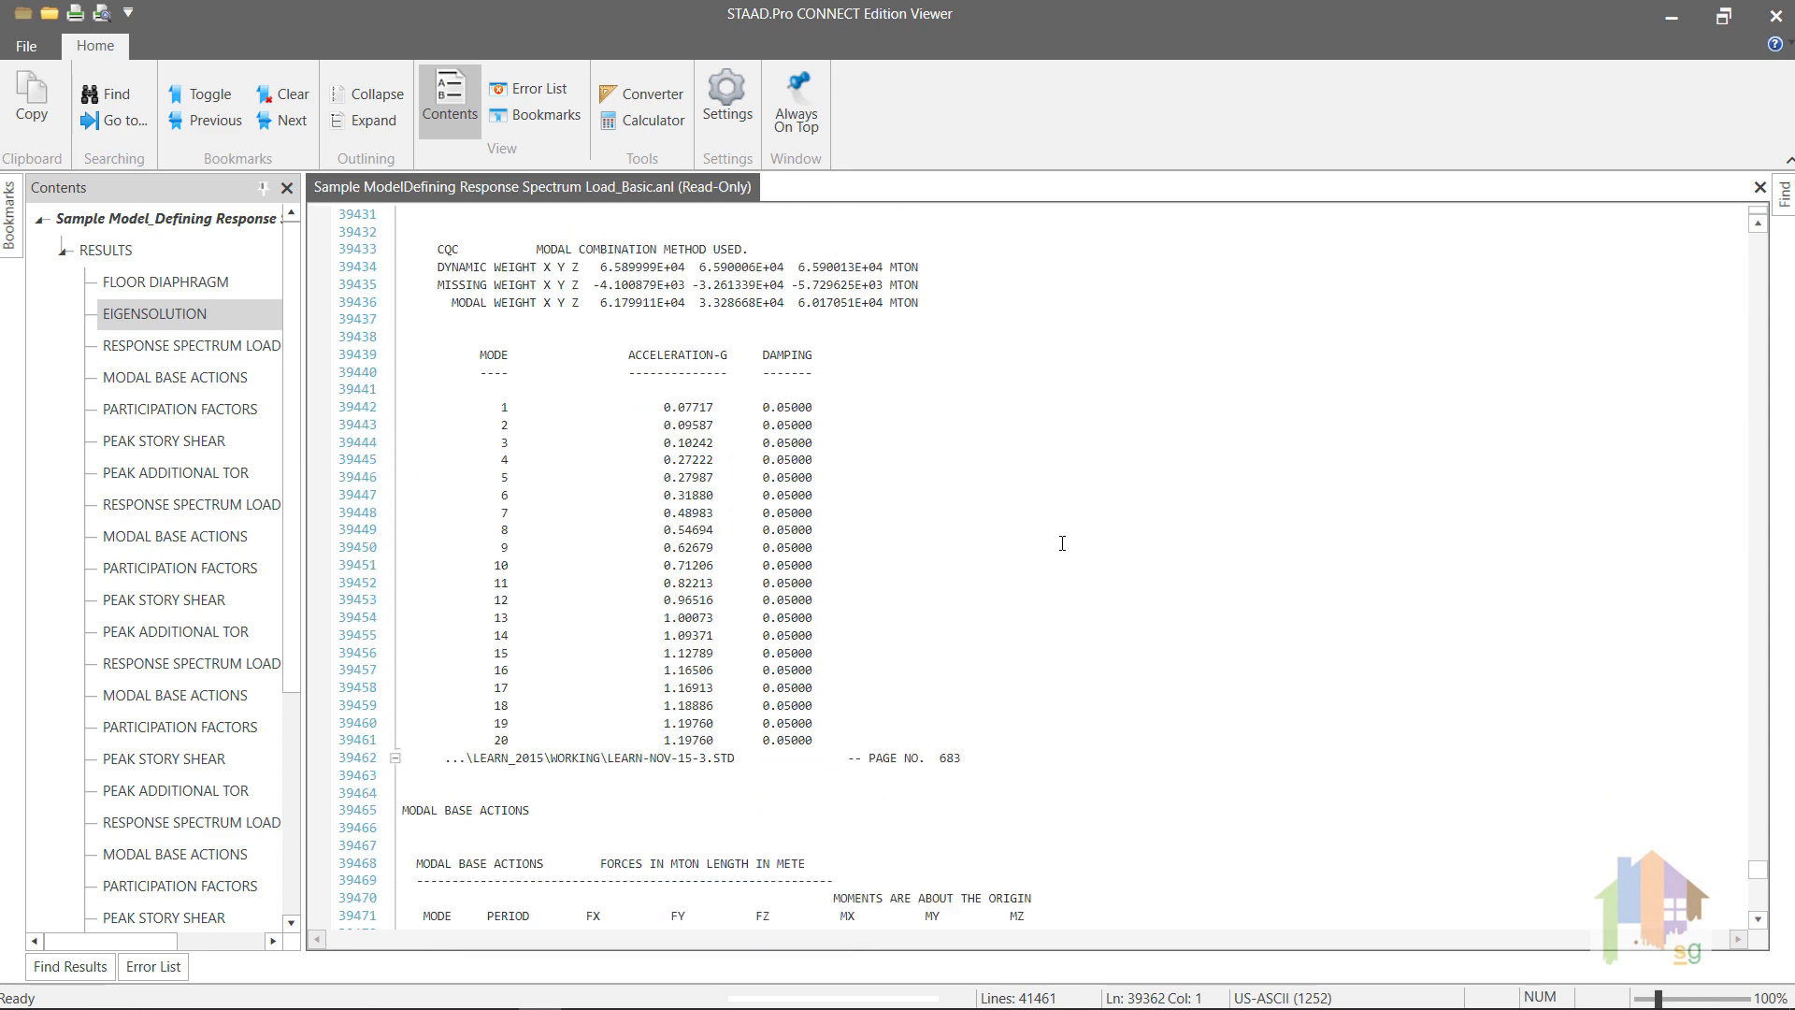
{"action": "scroll", "coordinate": [1062, 544], "scroll_direction": "down", "scroll_amount": 3}
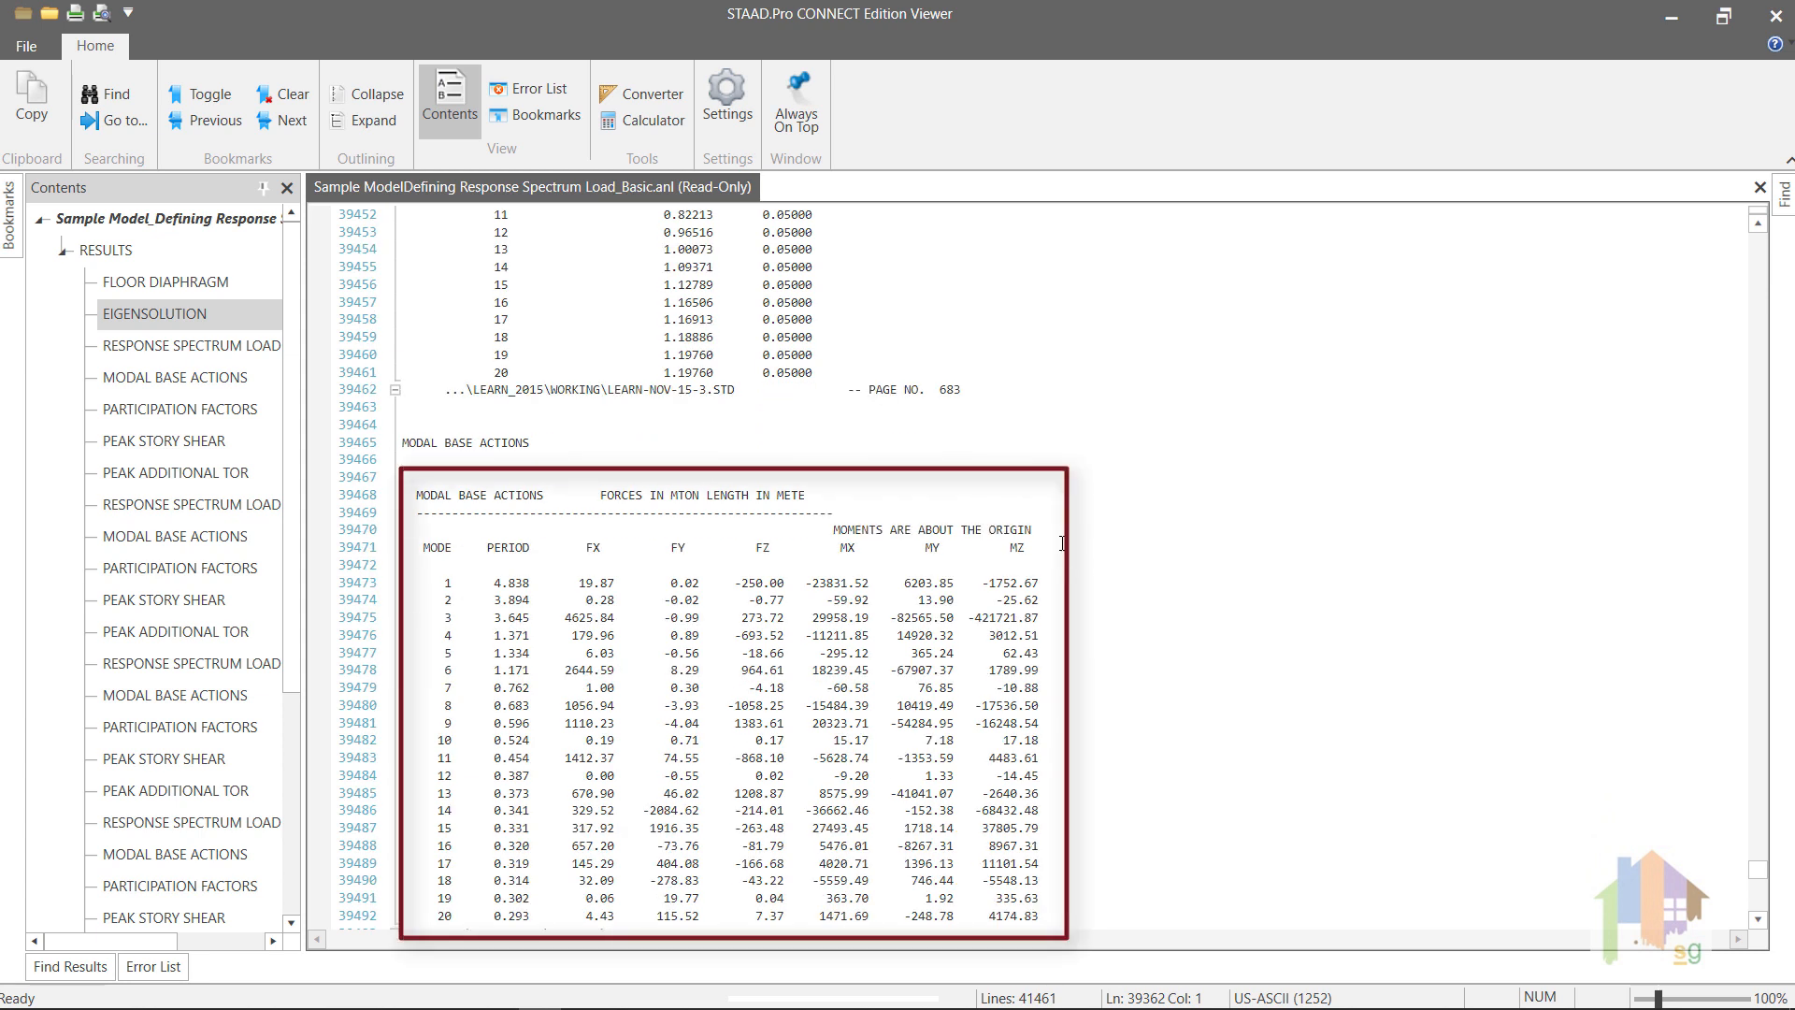
{"action": "scroll", "coordinate": [1062, 543], "scroll_direction": "down", "scroll_amount": 12}
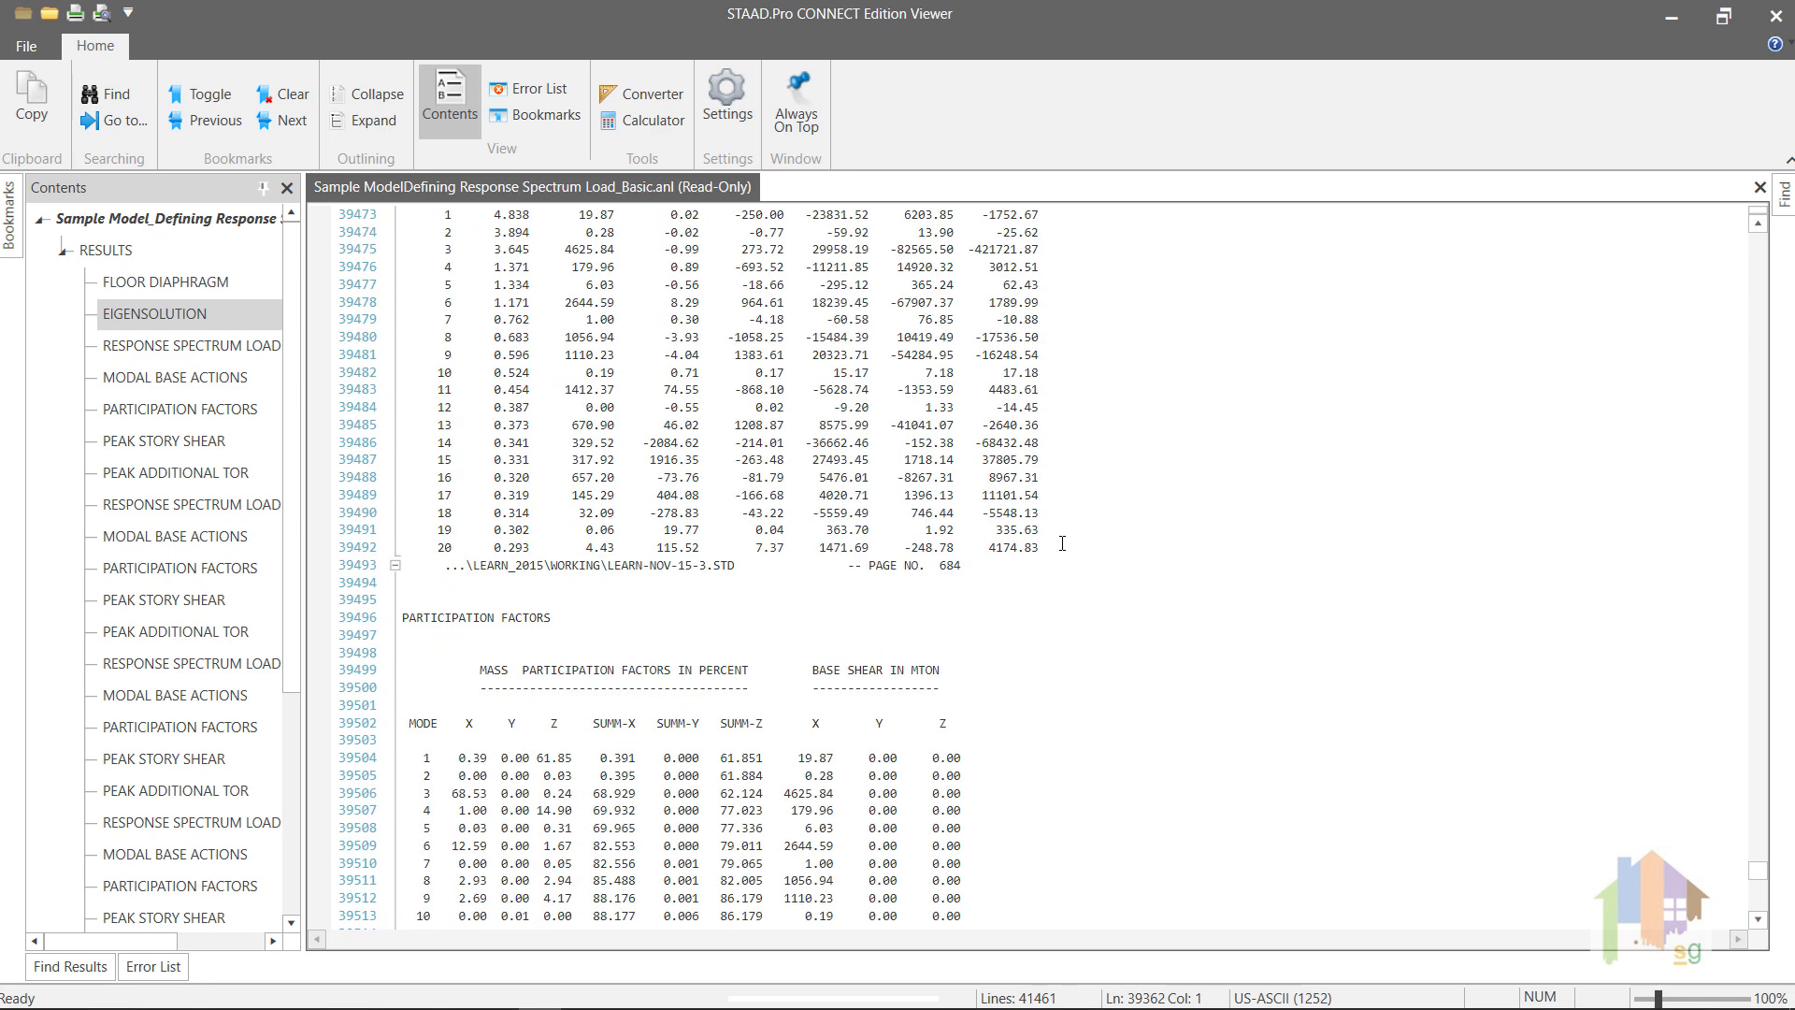
{"action": "scroll", "coordinate": [1063, 544], "scroll_direction": "down", "scroll_amount": 1}
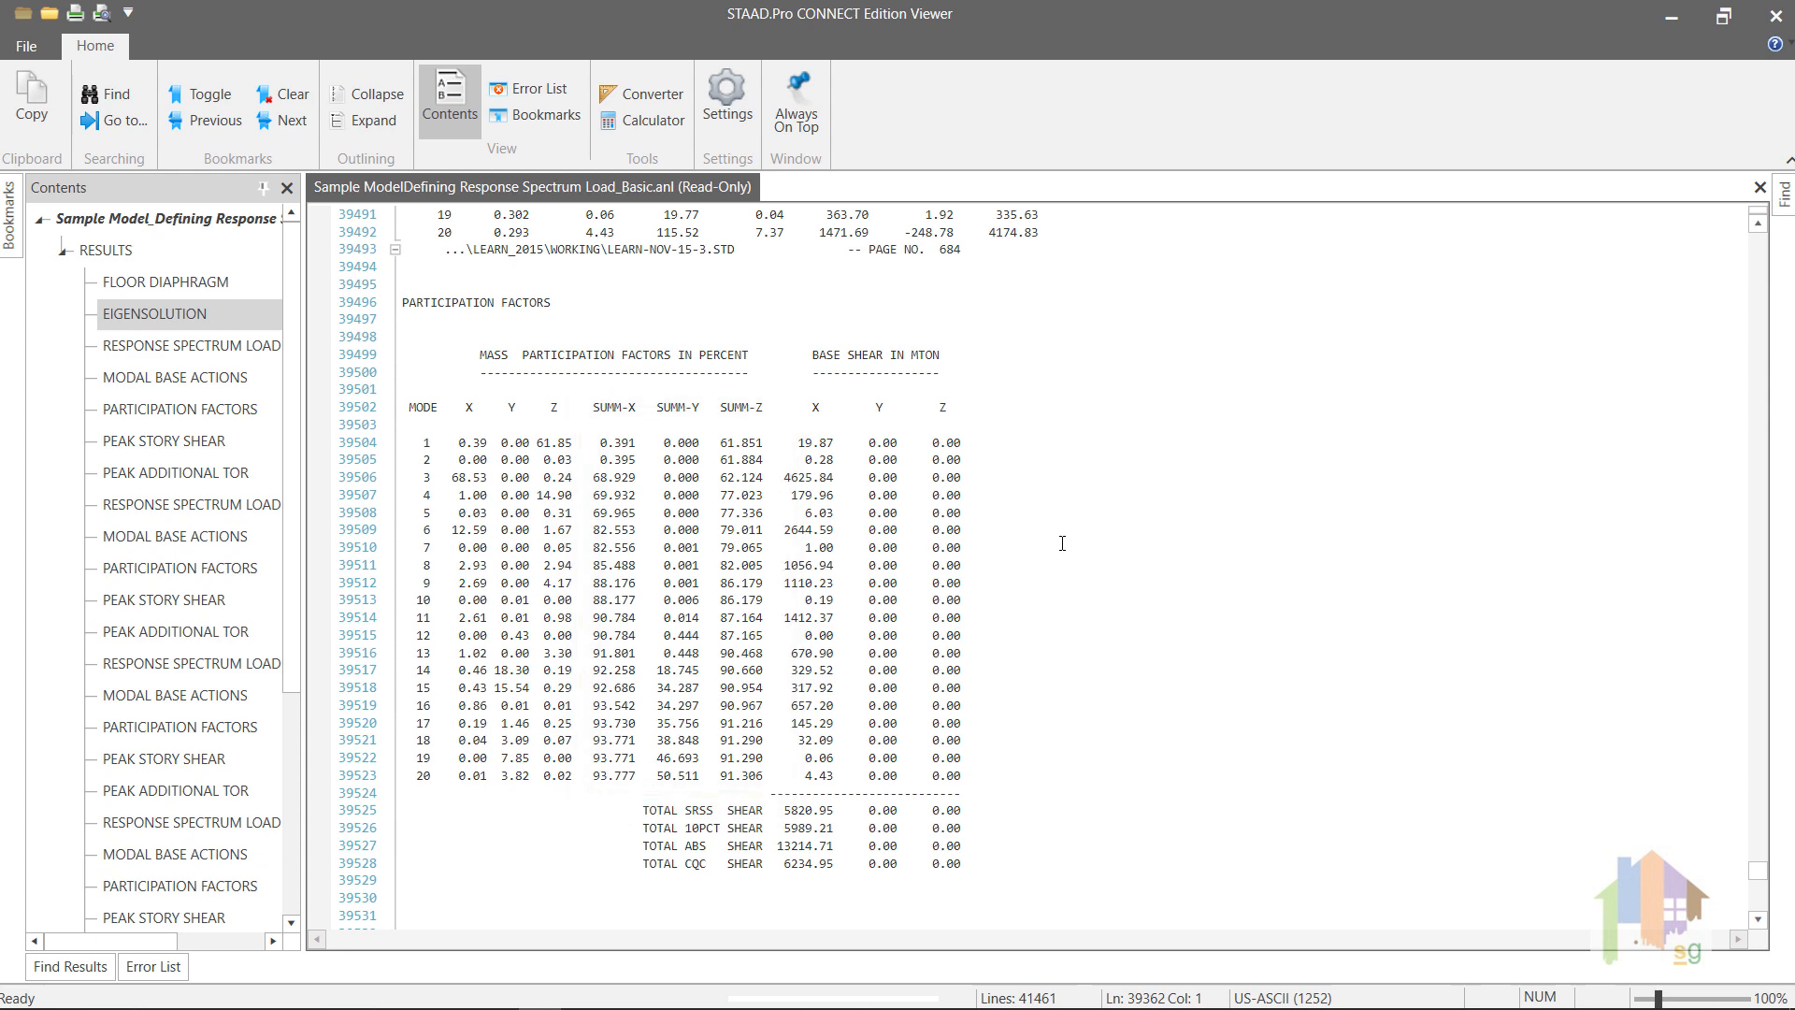
Step: Examine load case 1's total base shears and its peak story shear at each floor level
{"action": "scroll", "coordinate": [1062, 544], "scroll_direction": "down", "scroll_amount": 4}
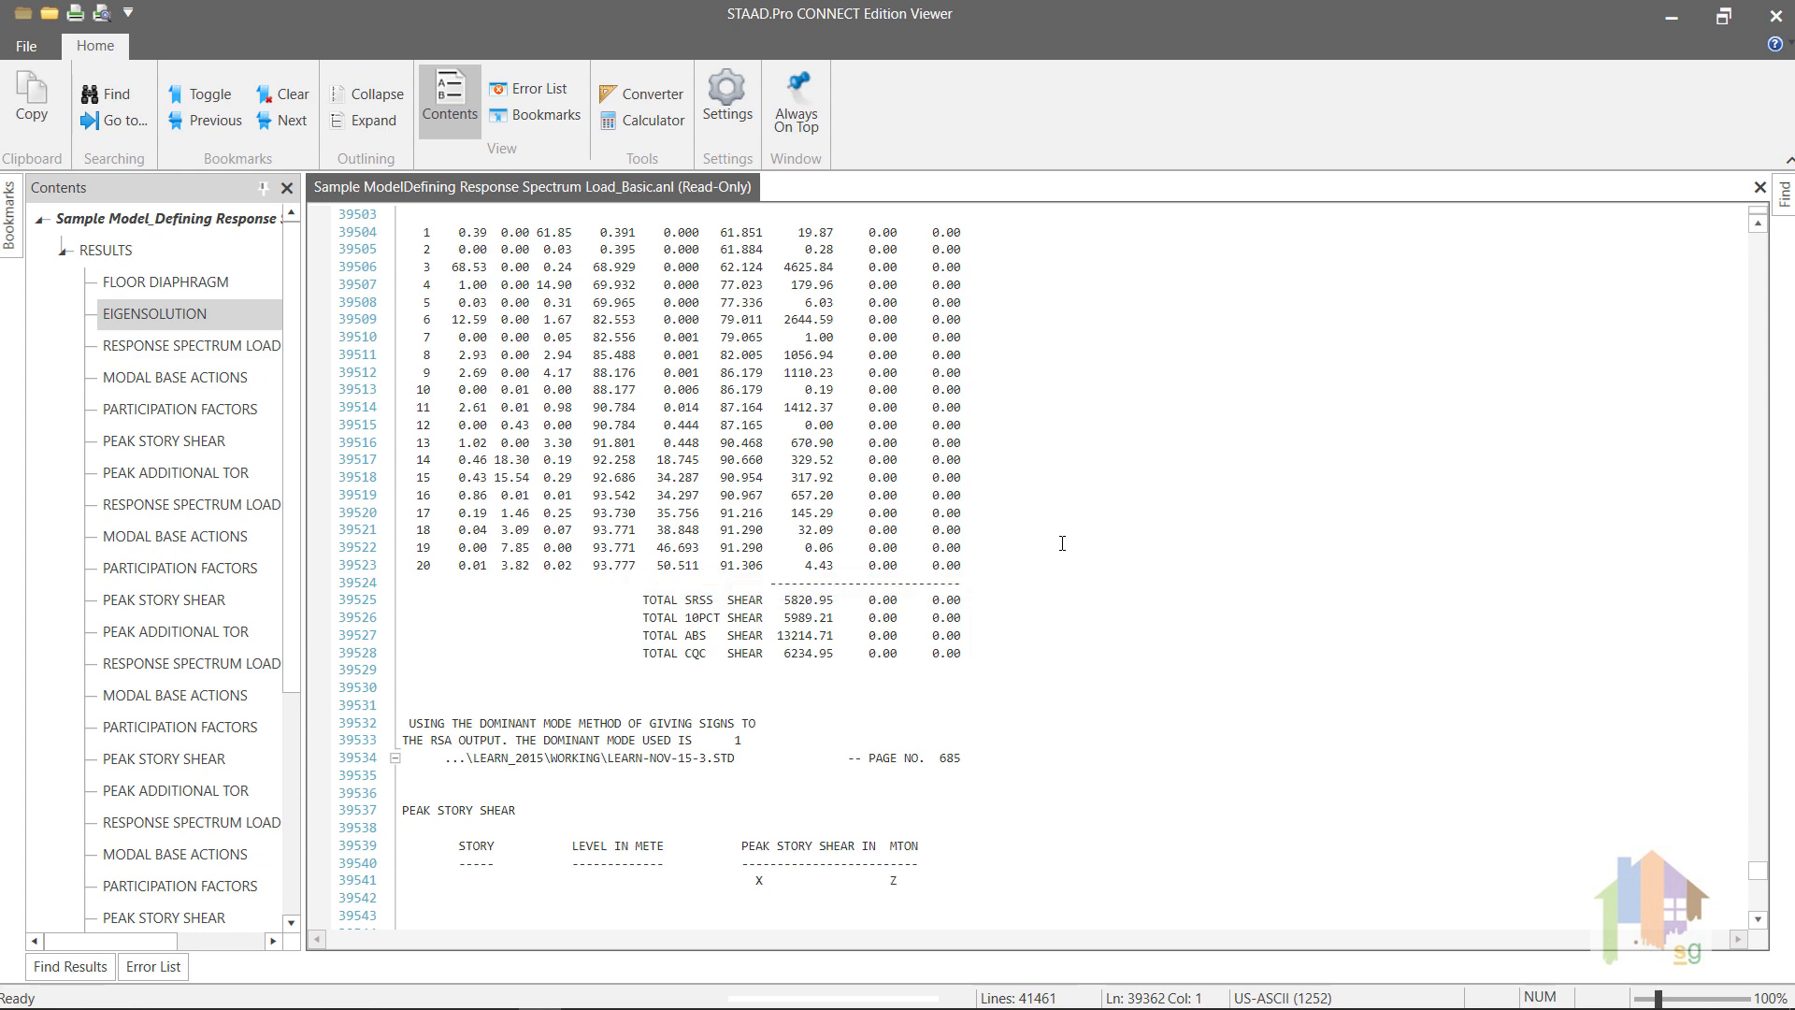
{"action": "scroll", "coordinate": [1063, 543], "scroll_direction": "down", "scroll_amount": 6}
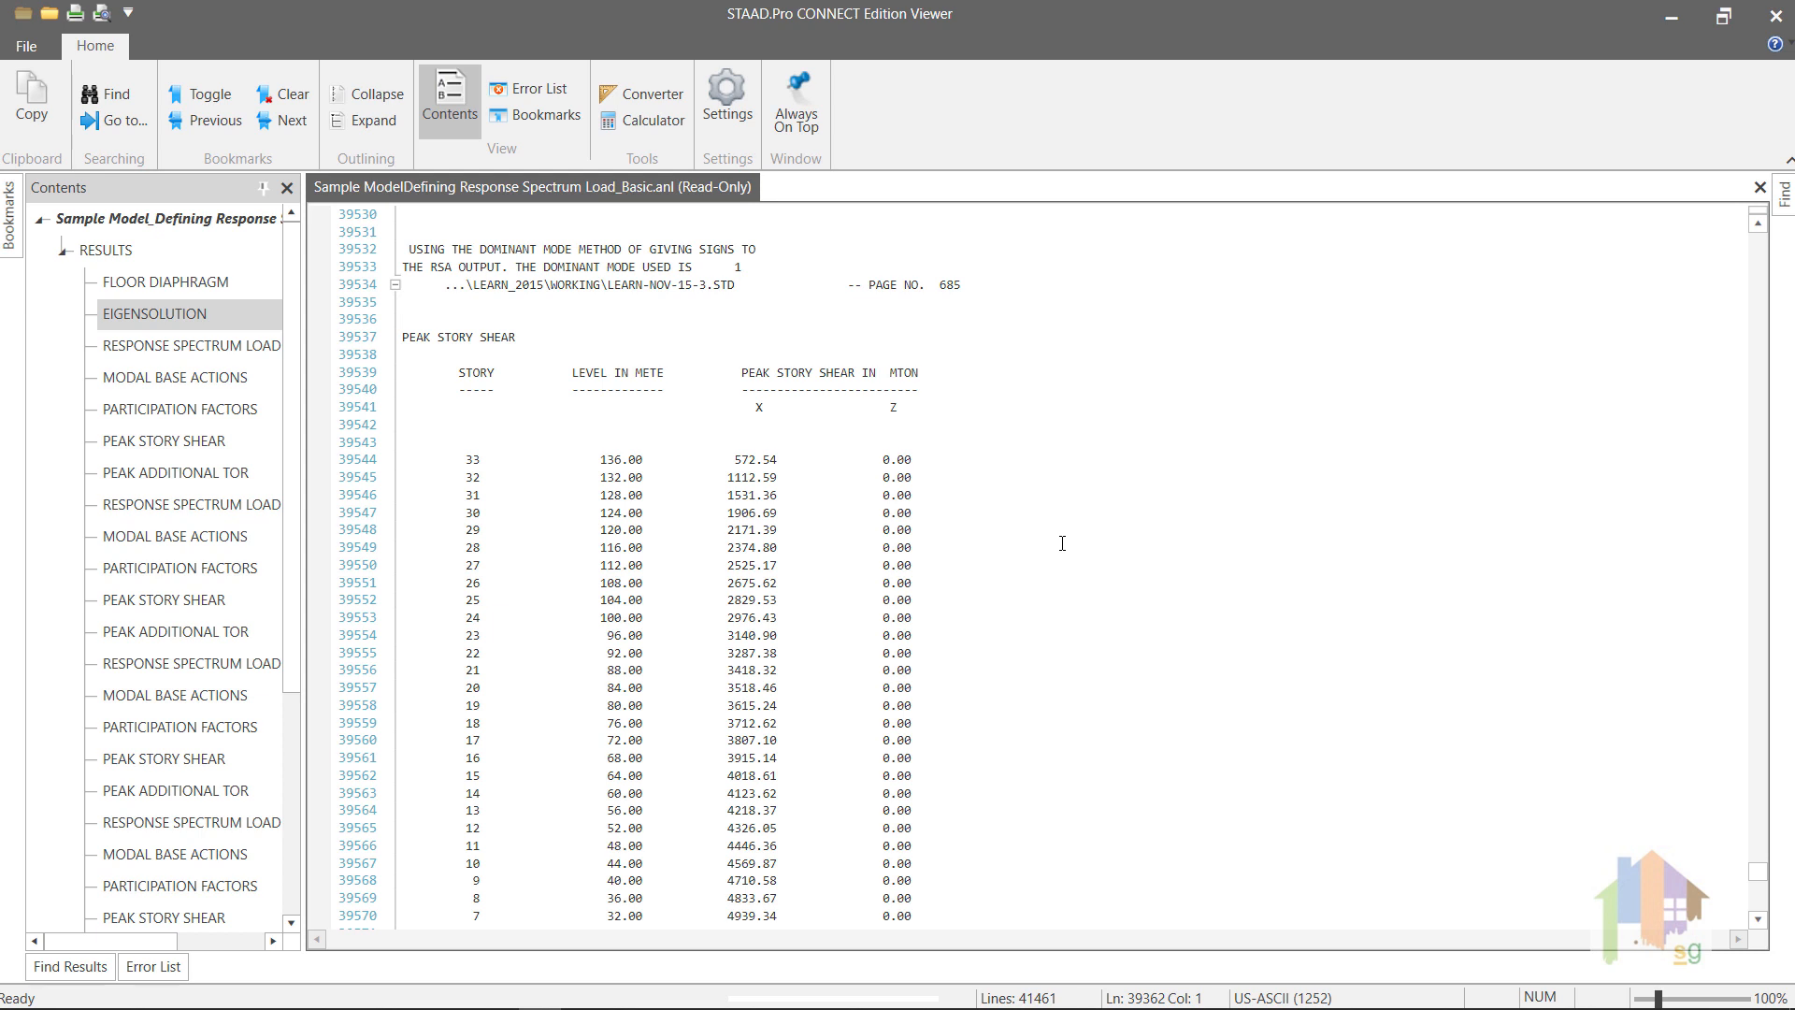
{"action": "scroll", "coordinate": [1062, 543], "scroll_direction": "down", "scroll_amount": 2}
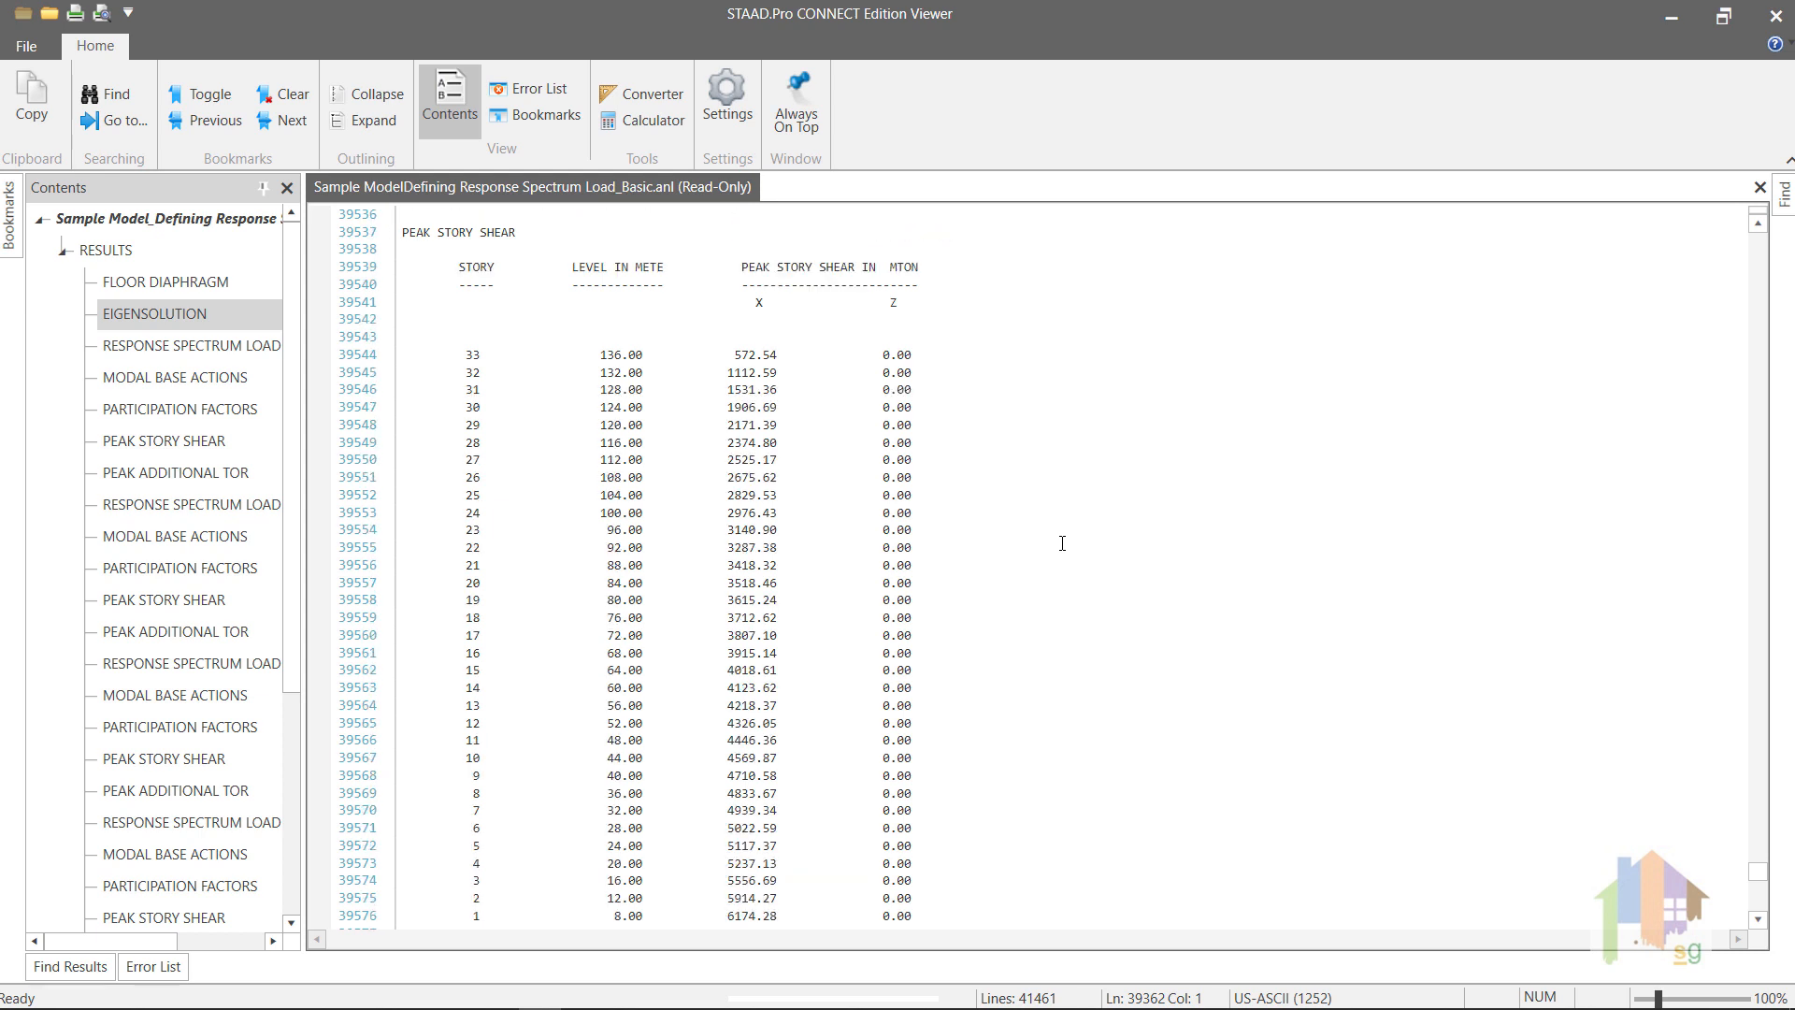
{"action": "scroll", "coordinate": [1062, 543], "scroll_direction": "down", "scroll_amount": 8}
{"action": "scroll", "coordinate": [1062, 543], "scroll_direction": "down", "scroll_amount": 7}
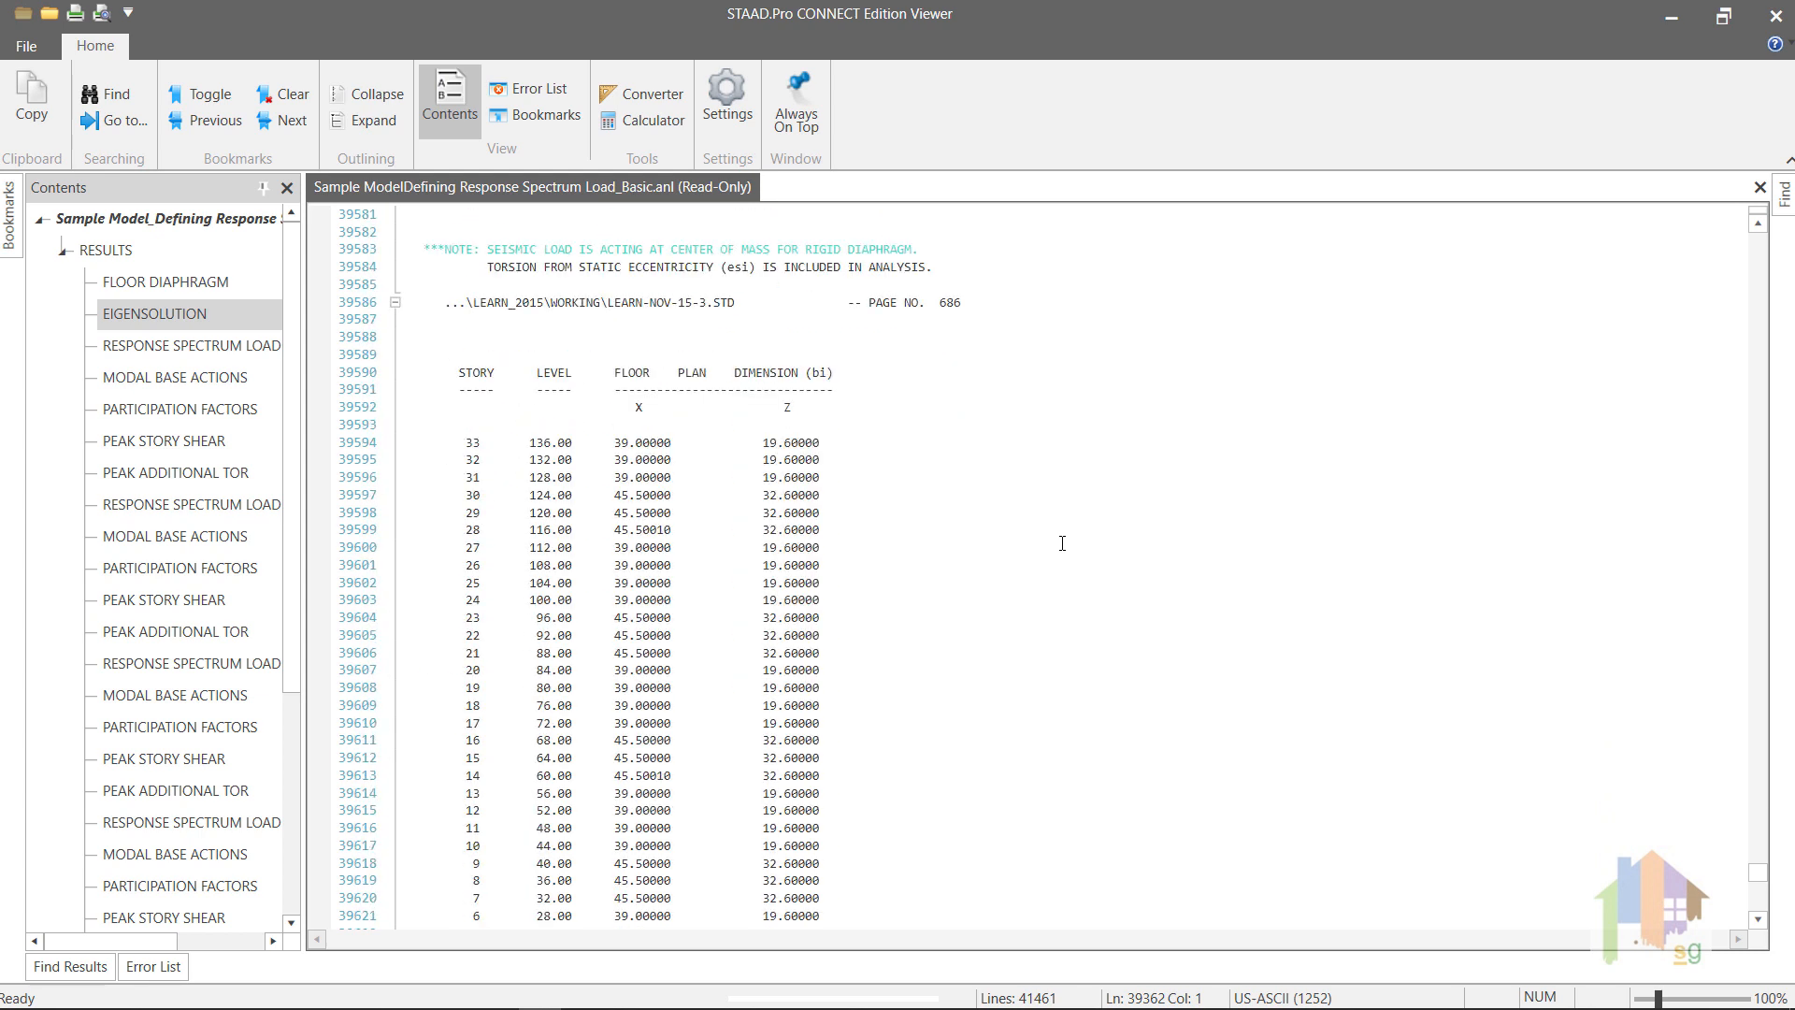
Step: Examine the floor plan dimensions, design eccentricities and peak additional torsion for load case 1
{"action": "scroll", "coordinate": [1062, 543], "scroll_direction": "down", "scroll_amount": 4}
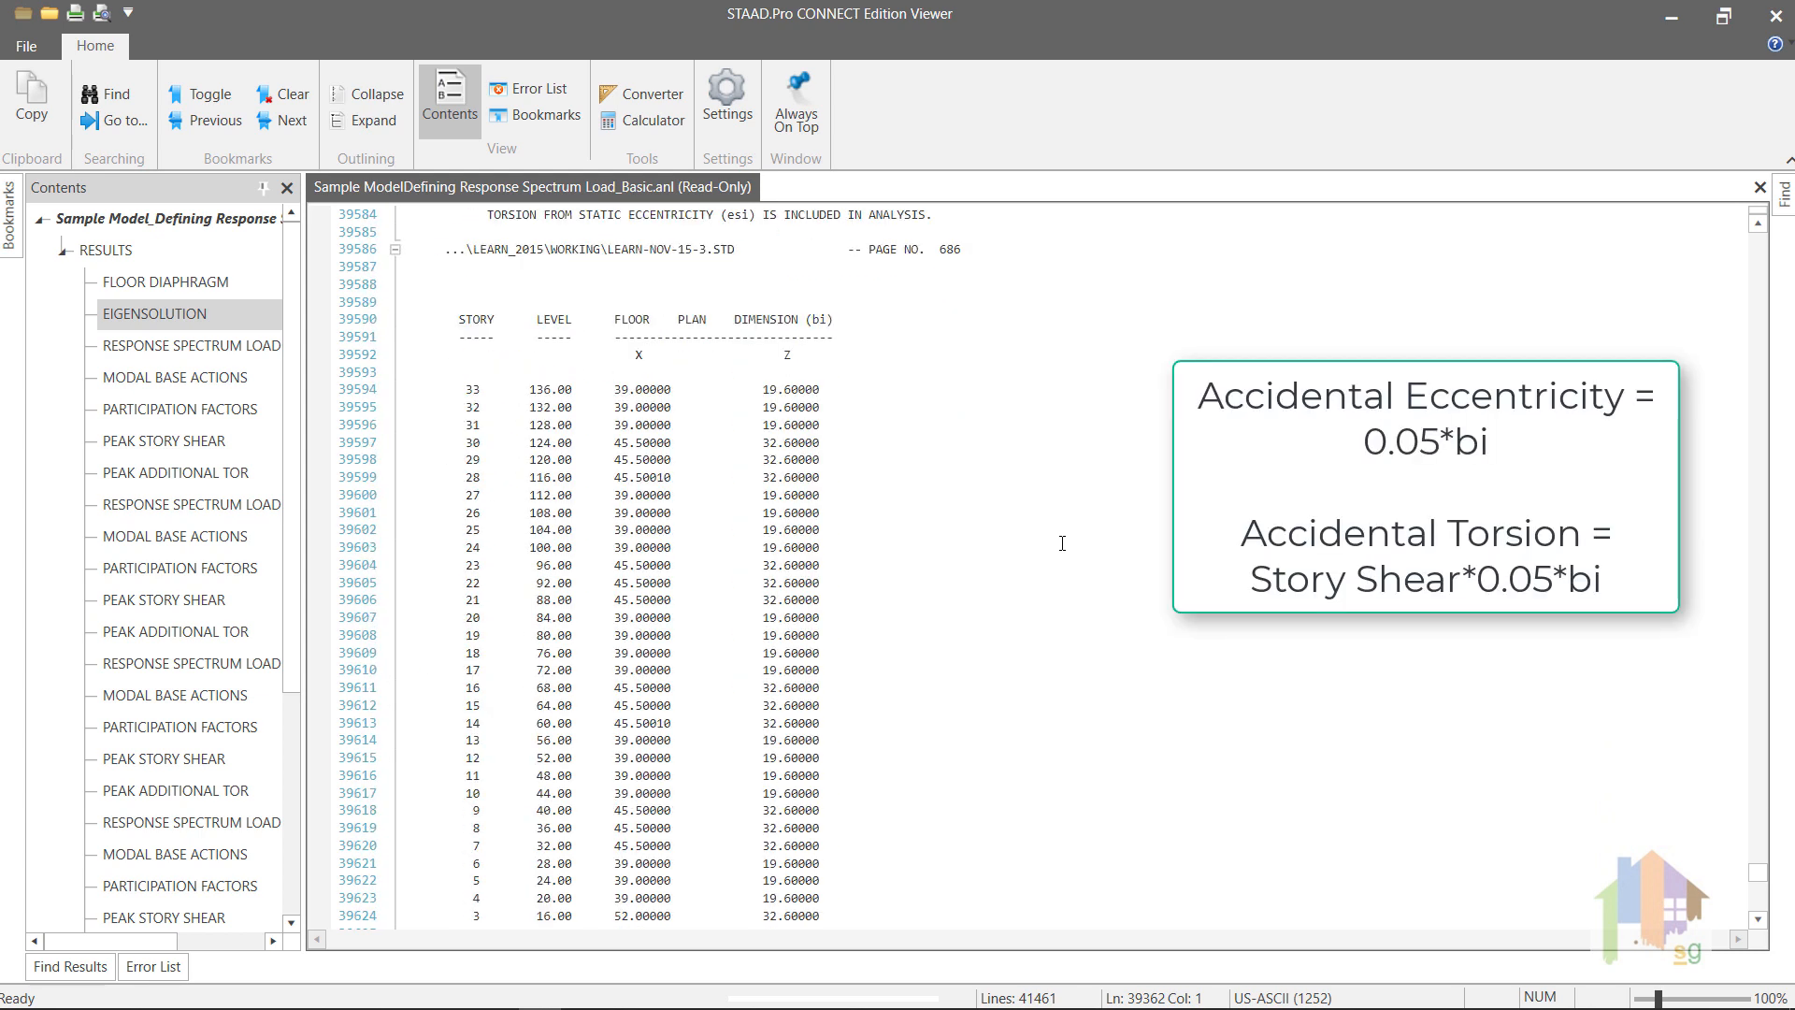
{"action": "scroll", "coordinate": [1062, 543], "scroll_direction": "down", "scroll_amount": 6}
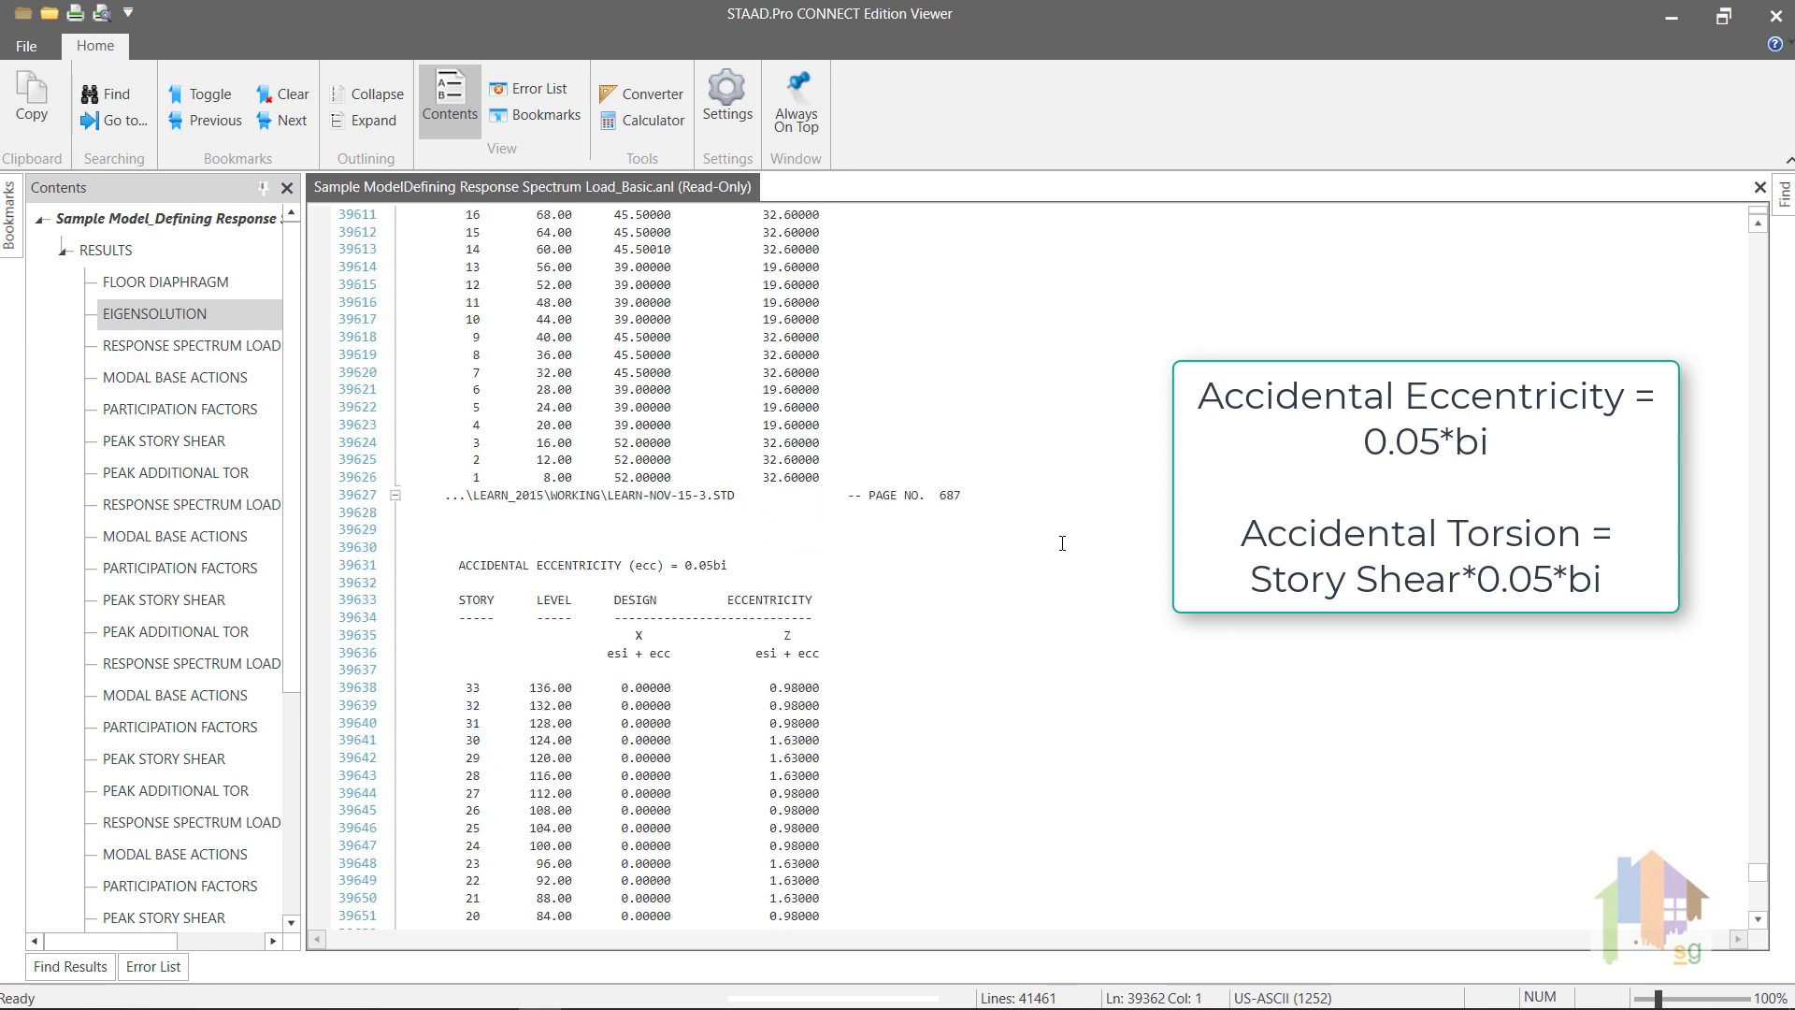
{"action": "scroll", "coordinate": [1063, 543], "scroll_direction": "down", "scroll_amount": 1}
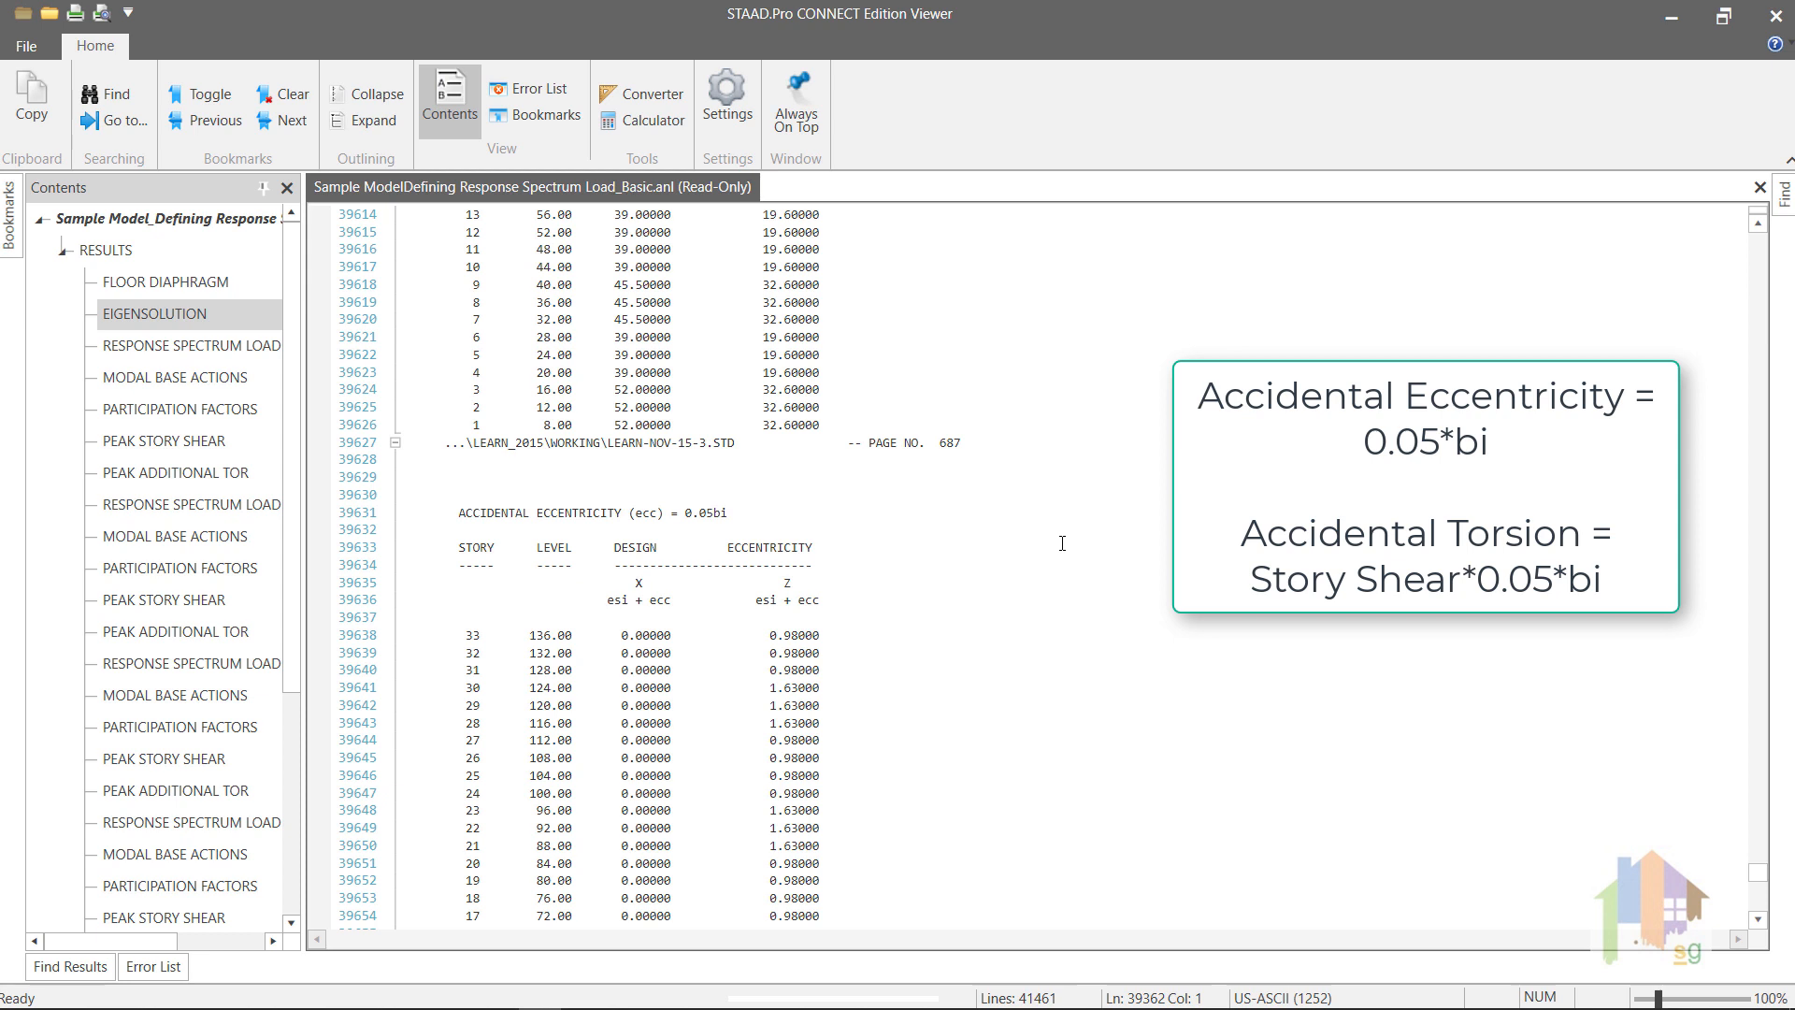
{"action": "scroll", "coordinate": [1062, 543], "scroll_direction": "down", "scroll_amount": 11}
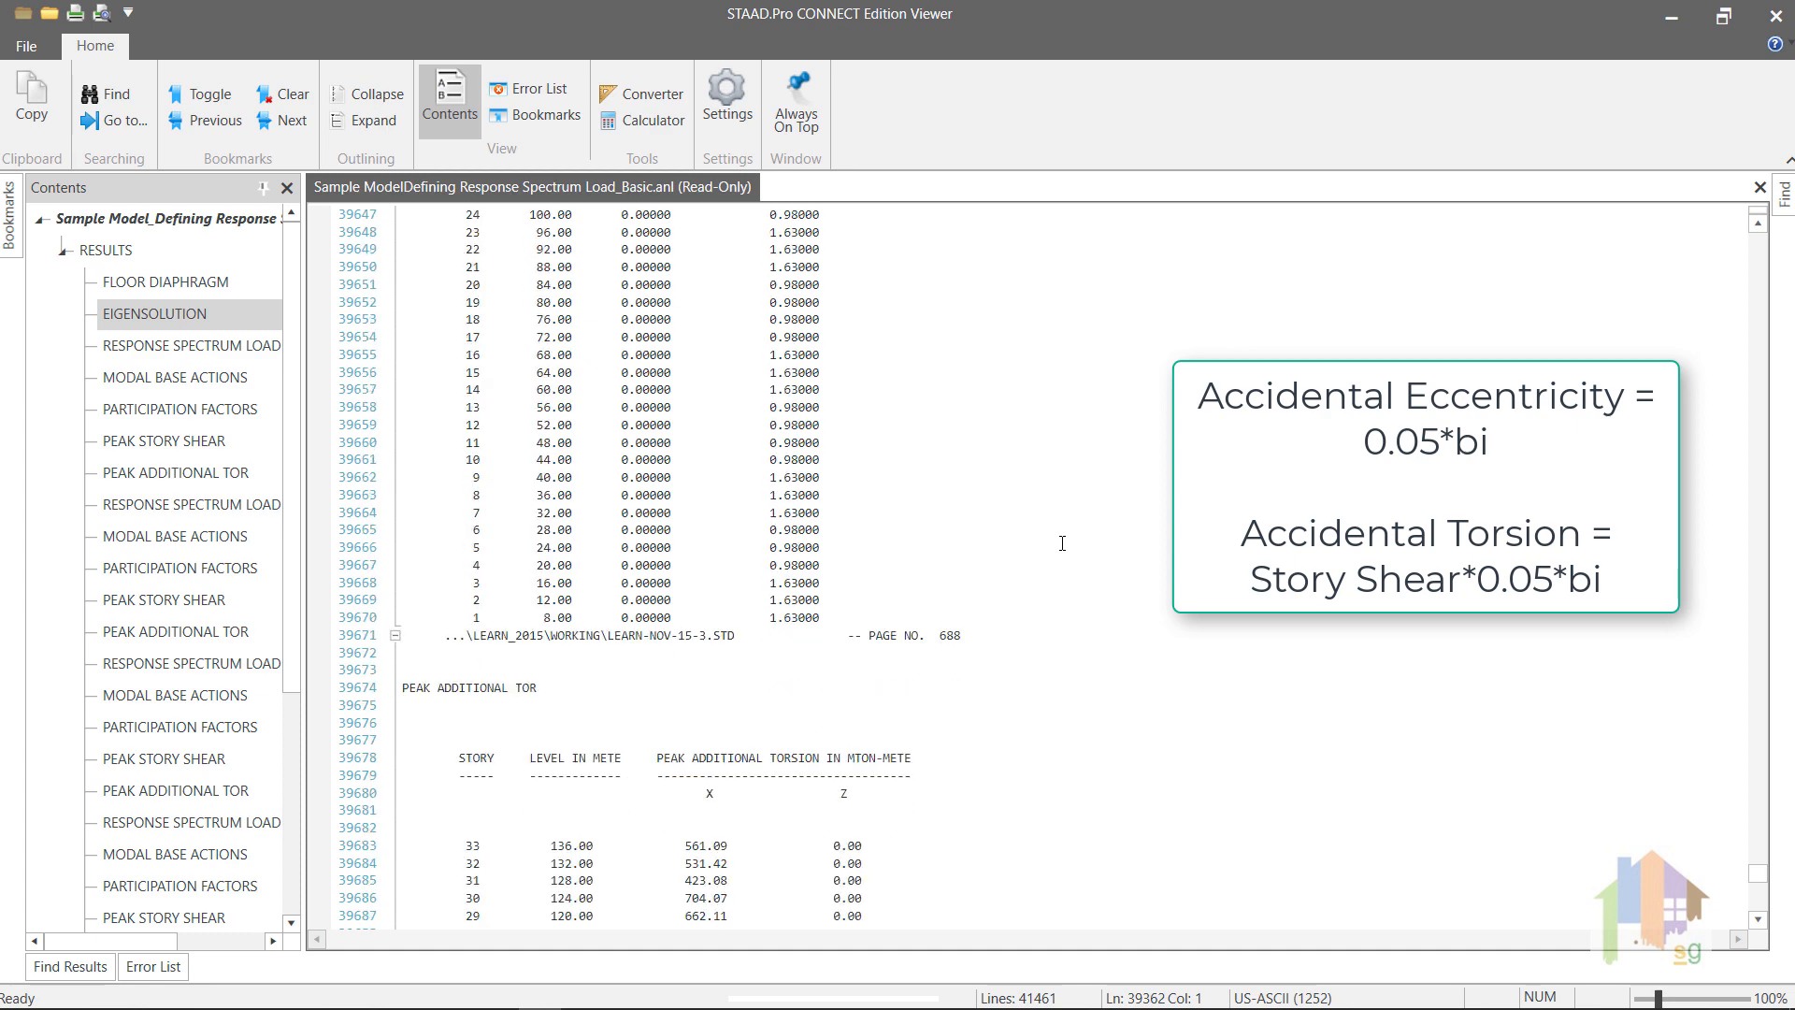
{"action": "scroll", "coordinate": [1063, 543], "scroll_direction": "down", "scroll_amount": 6}
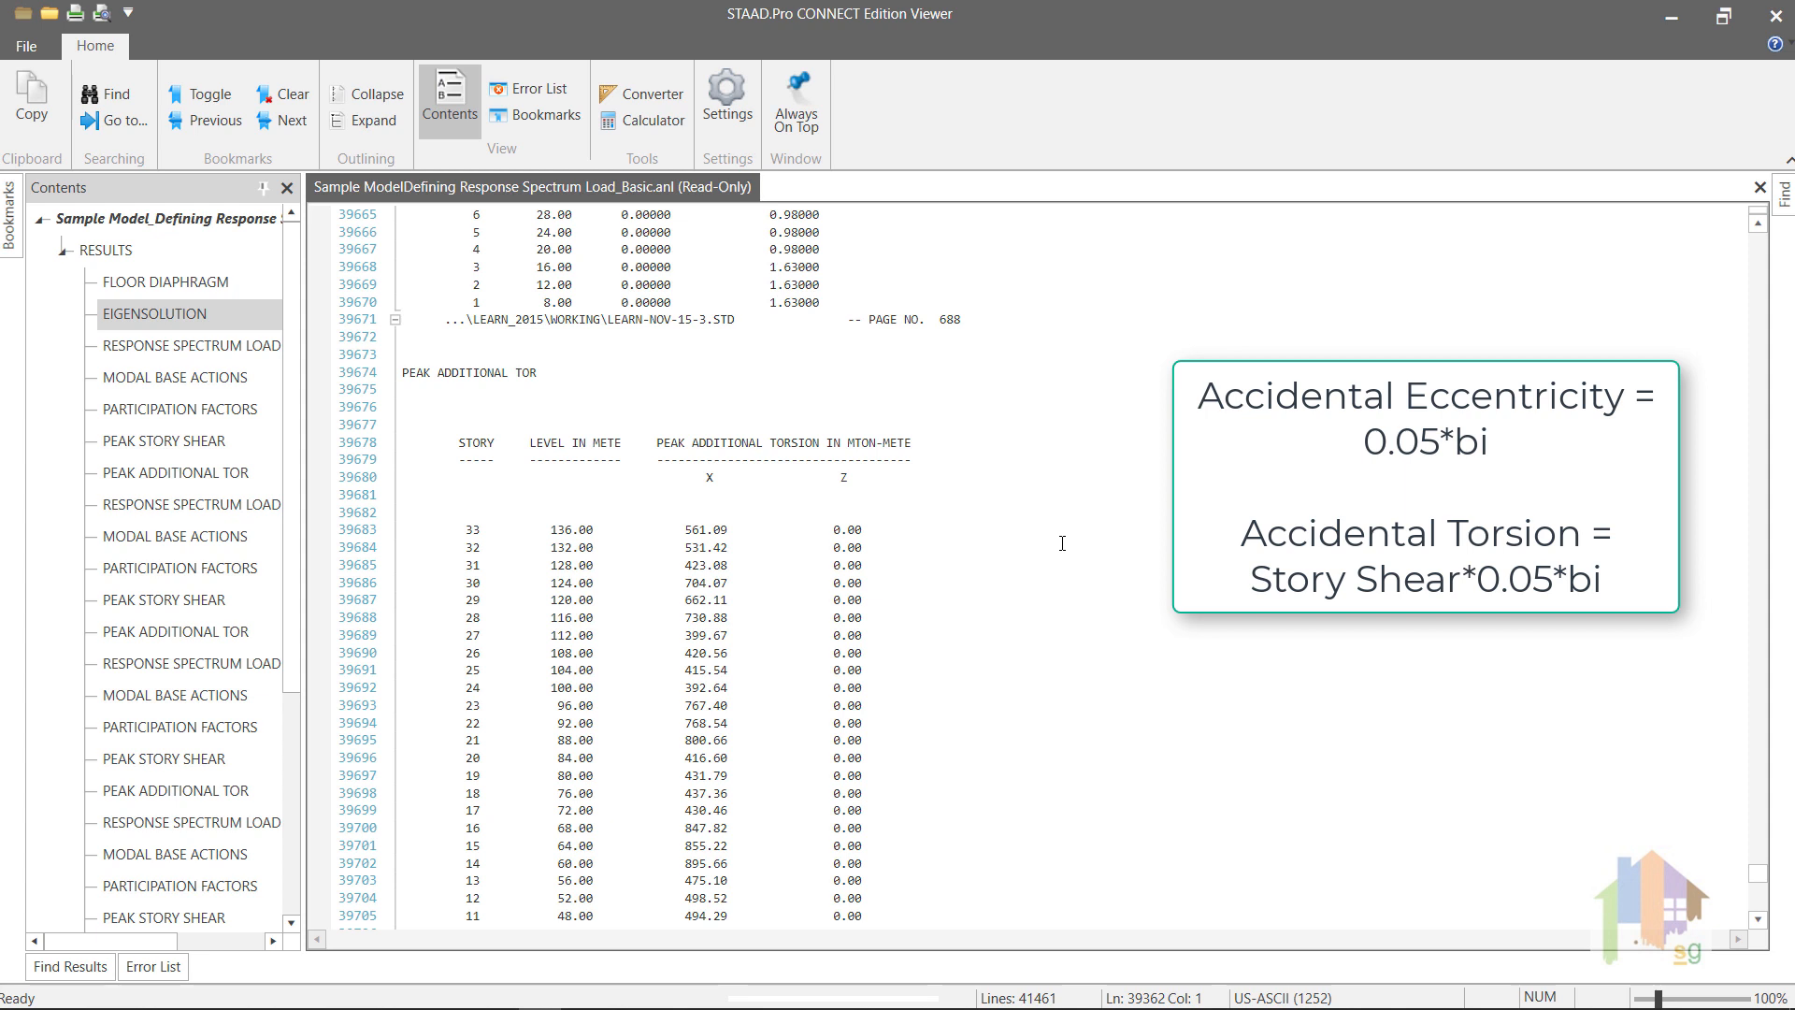
{"action": "scroll", "coordinate": [1063, 543], "scroll_direction": "down", "scroll_amount": 5}
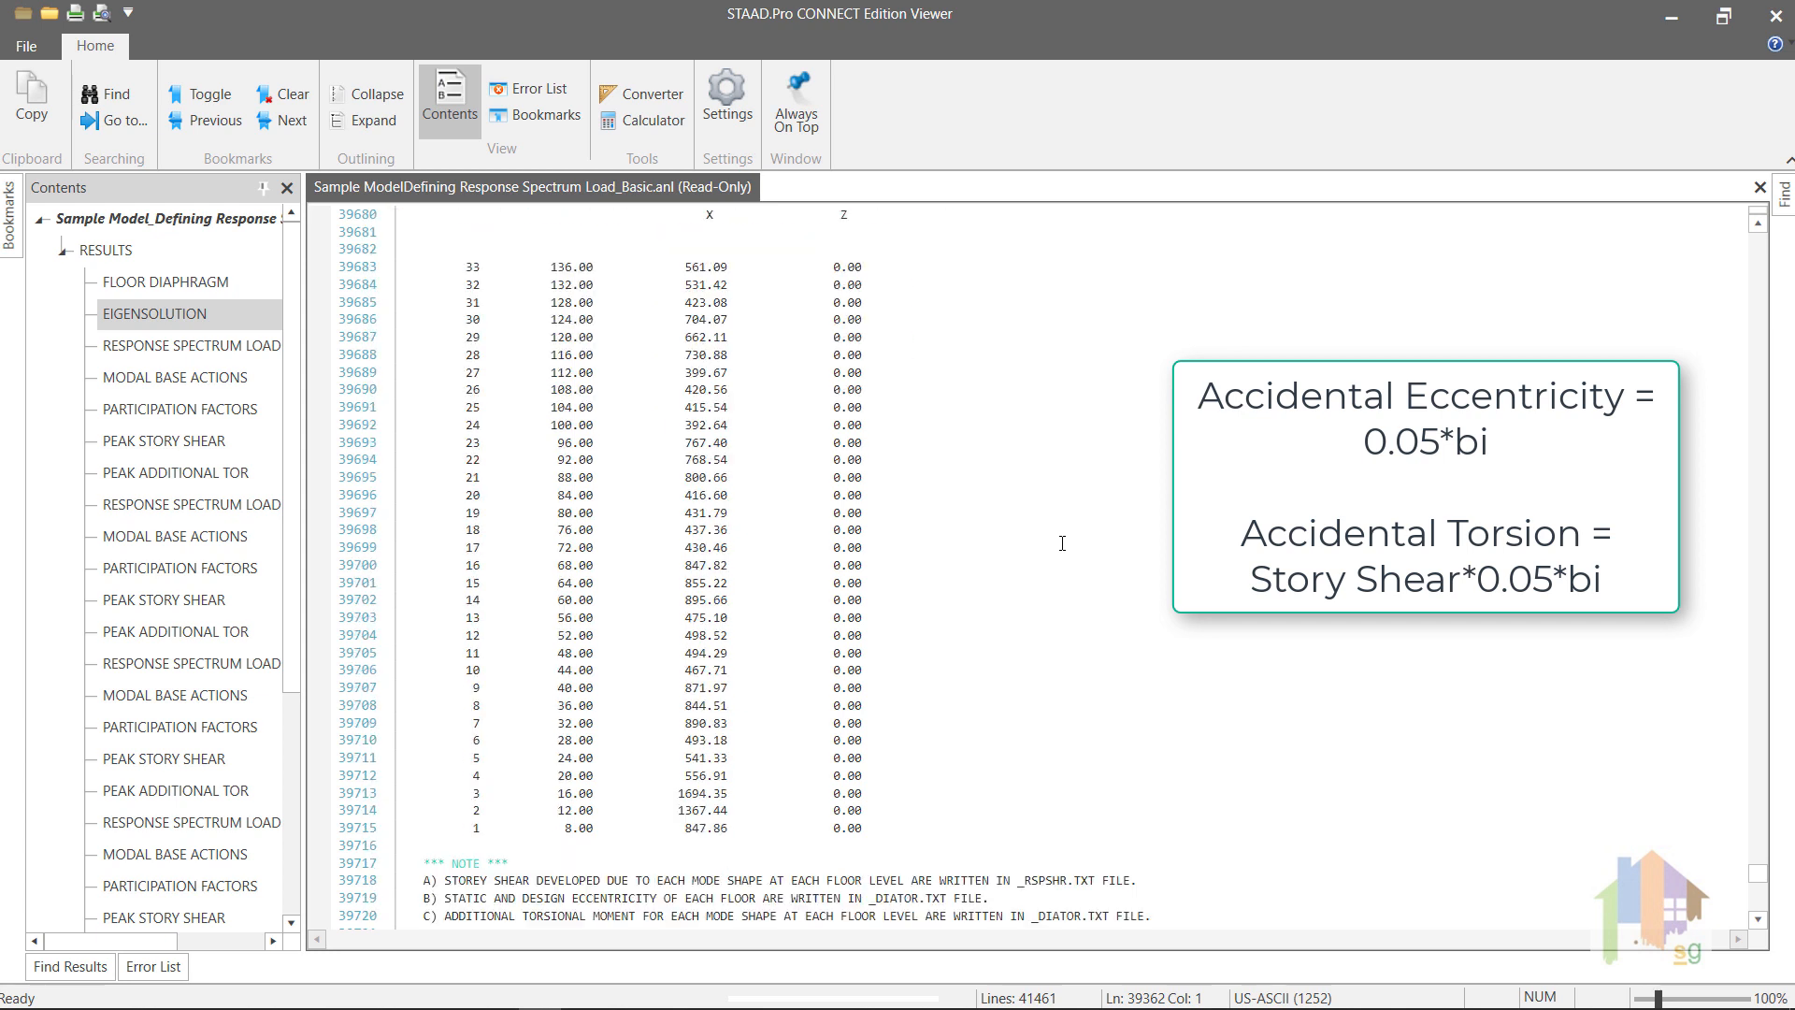
{"action": "scroll", "coordinate": [1062, 544], "scroll_direction": "down", "scroll_amount": 1}
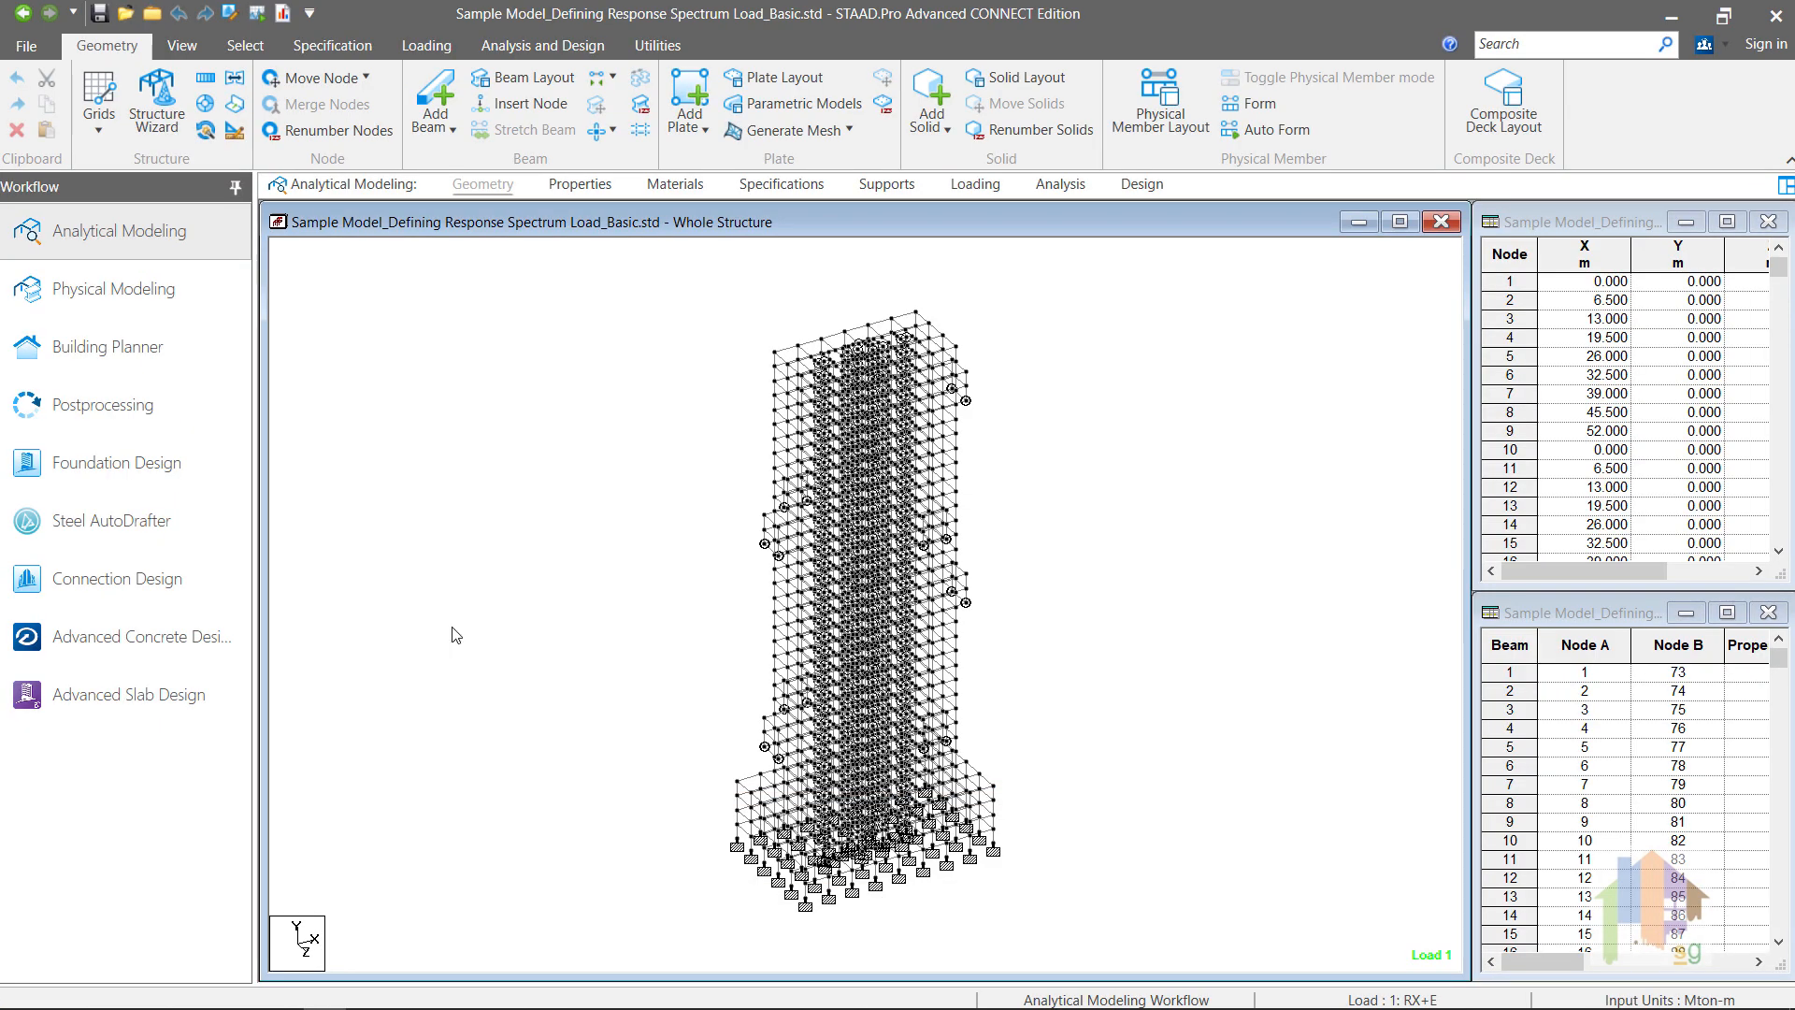
Step: Switch to the STAAD.Pro postprocessing dynamics results and review the modal frequencies, periods and participation percentages
{"action": "left_click", "coordinate": [165, 414]}
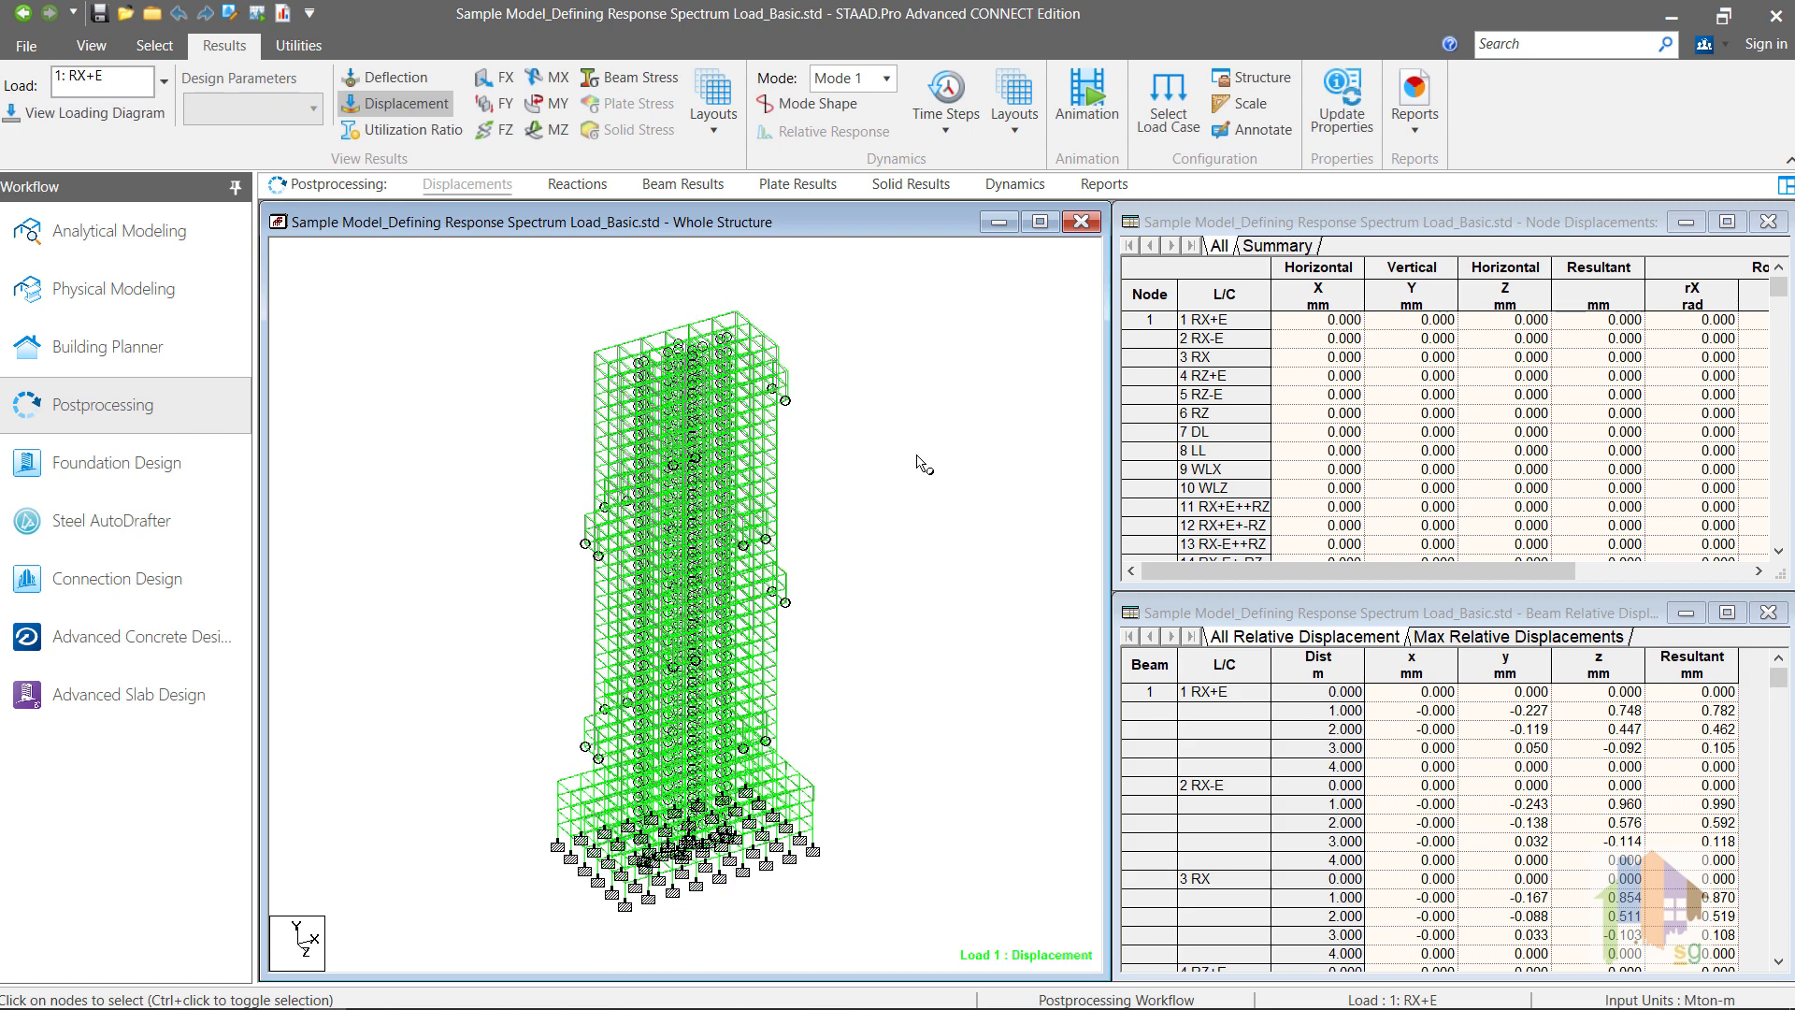
{"action": "left_click", "coordinate": [1016, 185]}
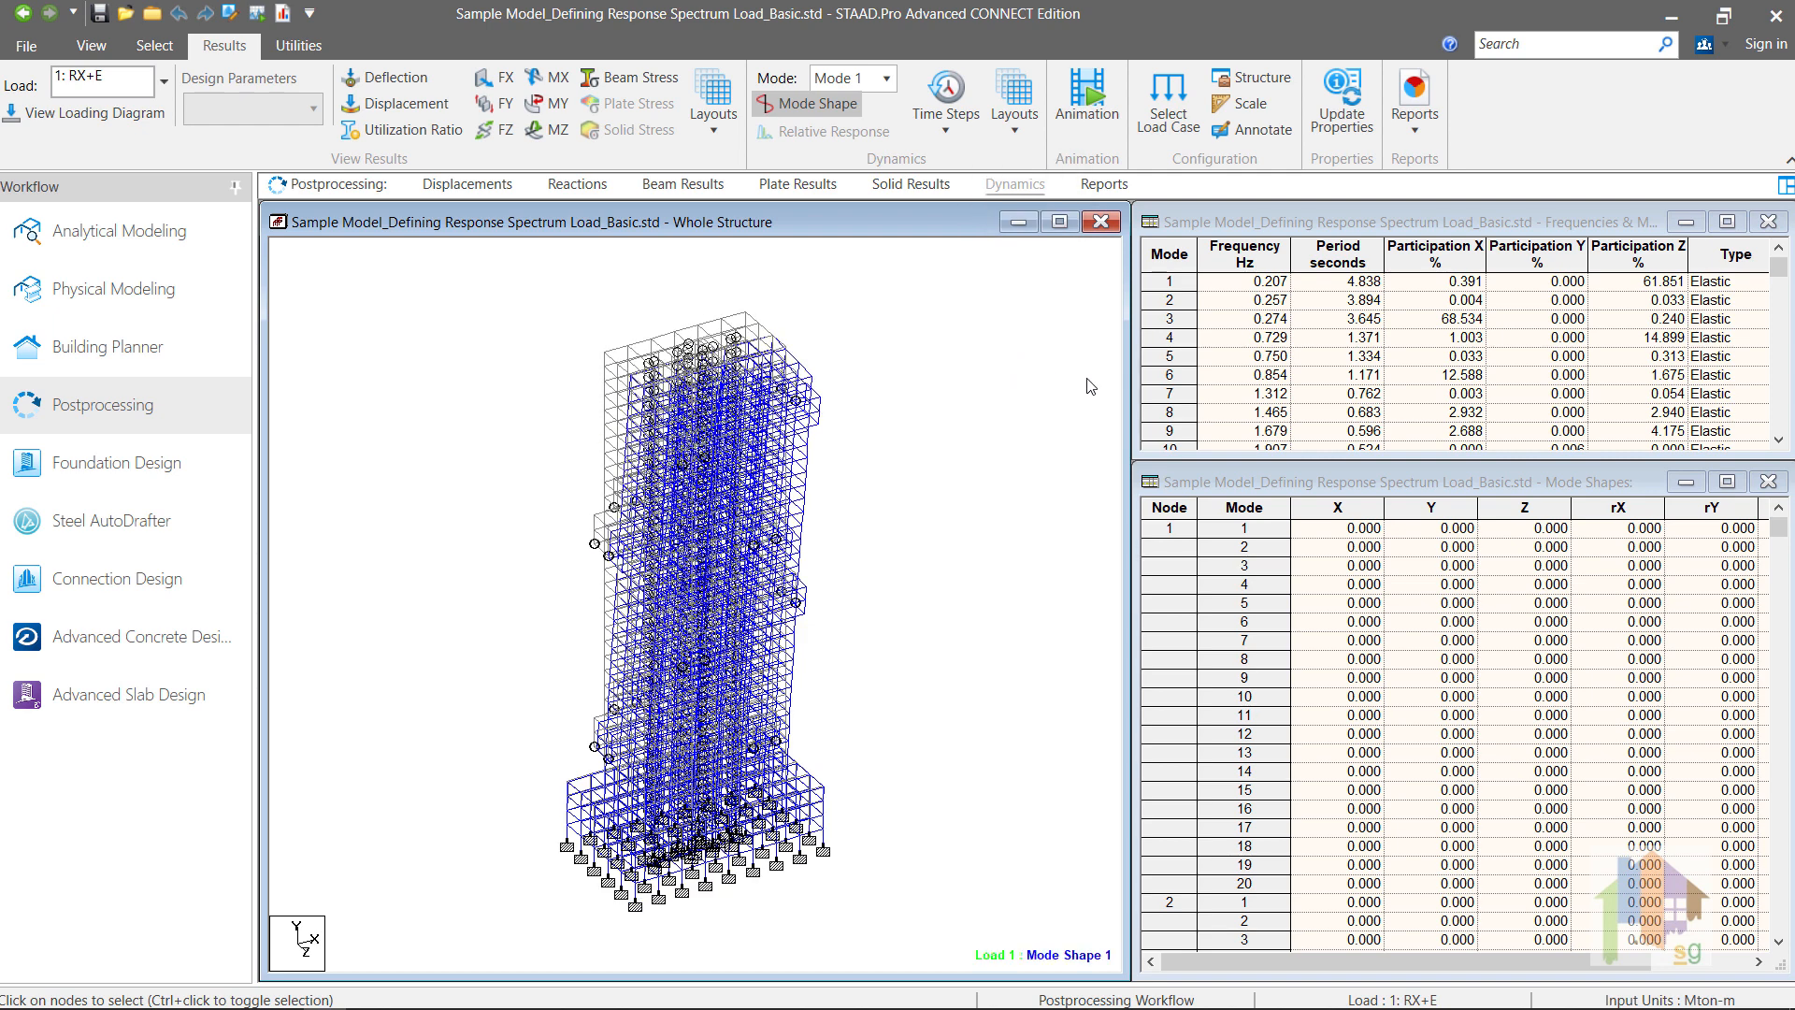
{"action": "scroll", "coordinate": [1439, 404], "scroll_direction": "down", "scroll_amount": 3}
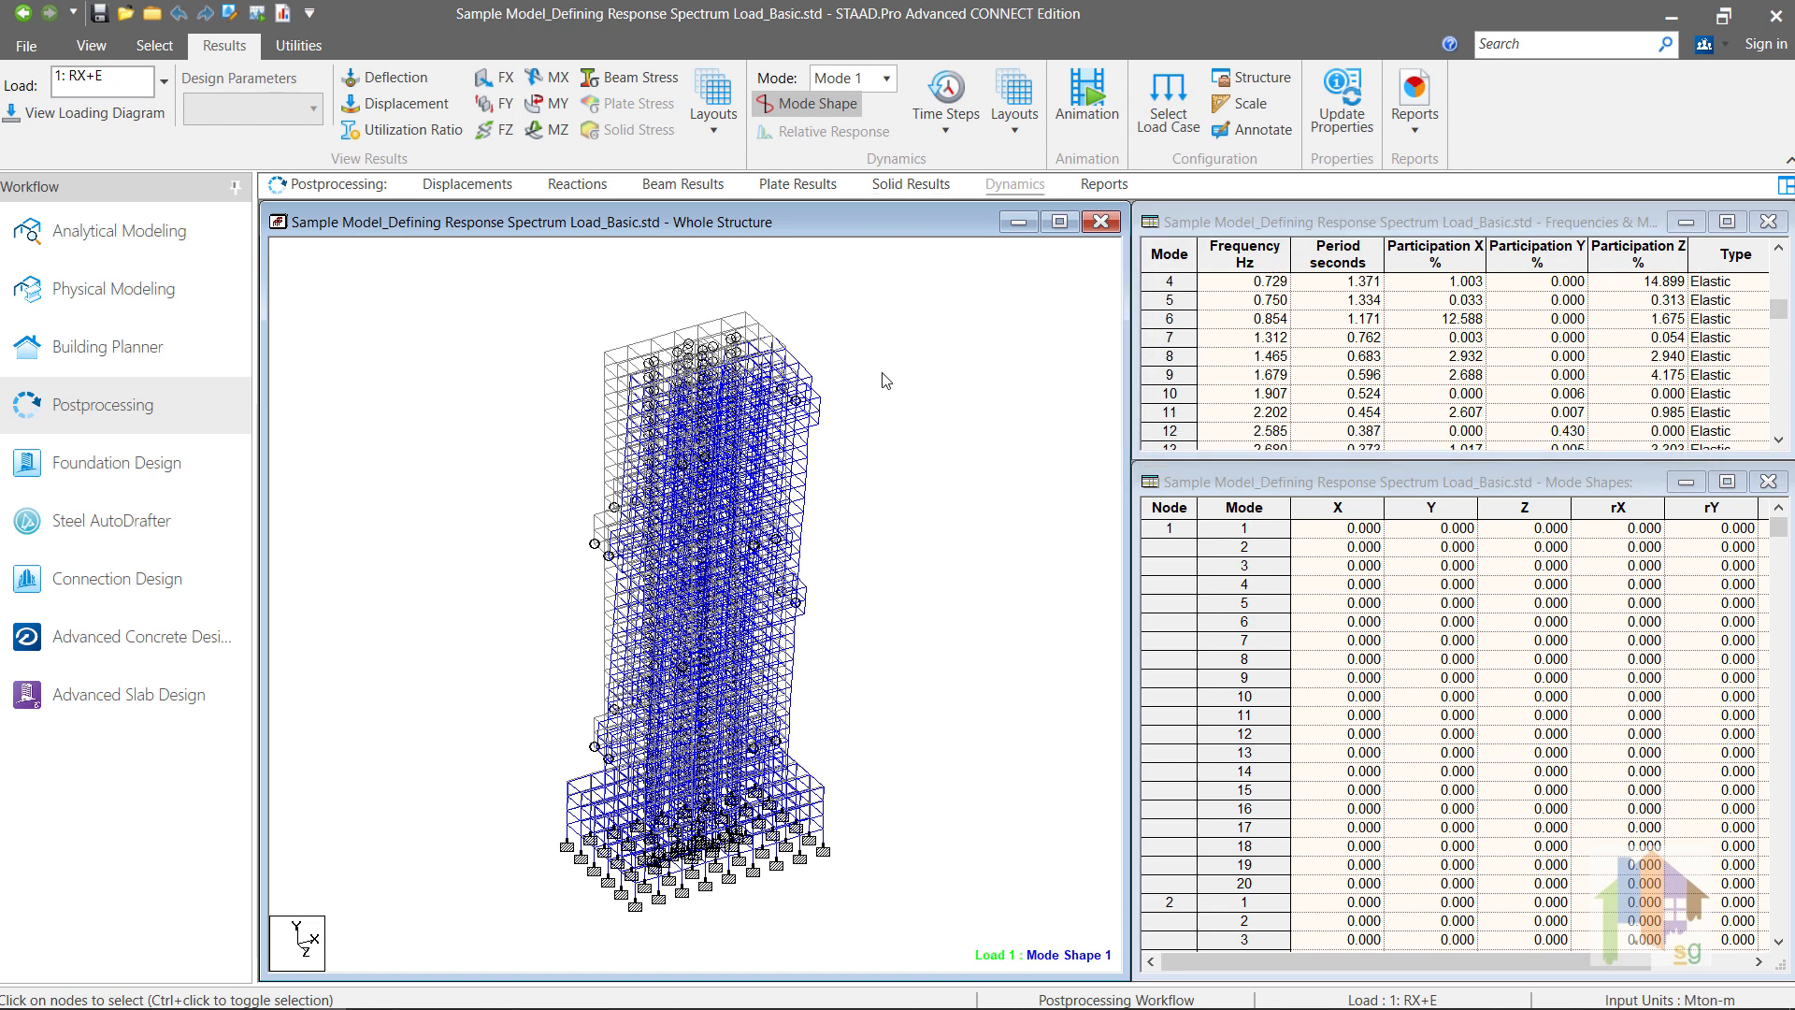
Step: Display the structure's mode shape 2, followed by mode shape 6
{"action": "left_click", "coordinate": [884, 79]}
{"action": "left_click", "coordinate": [853, 129]}
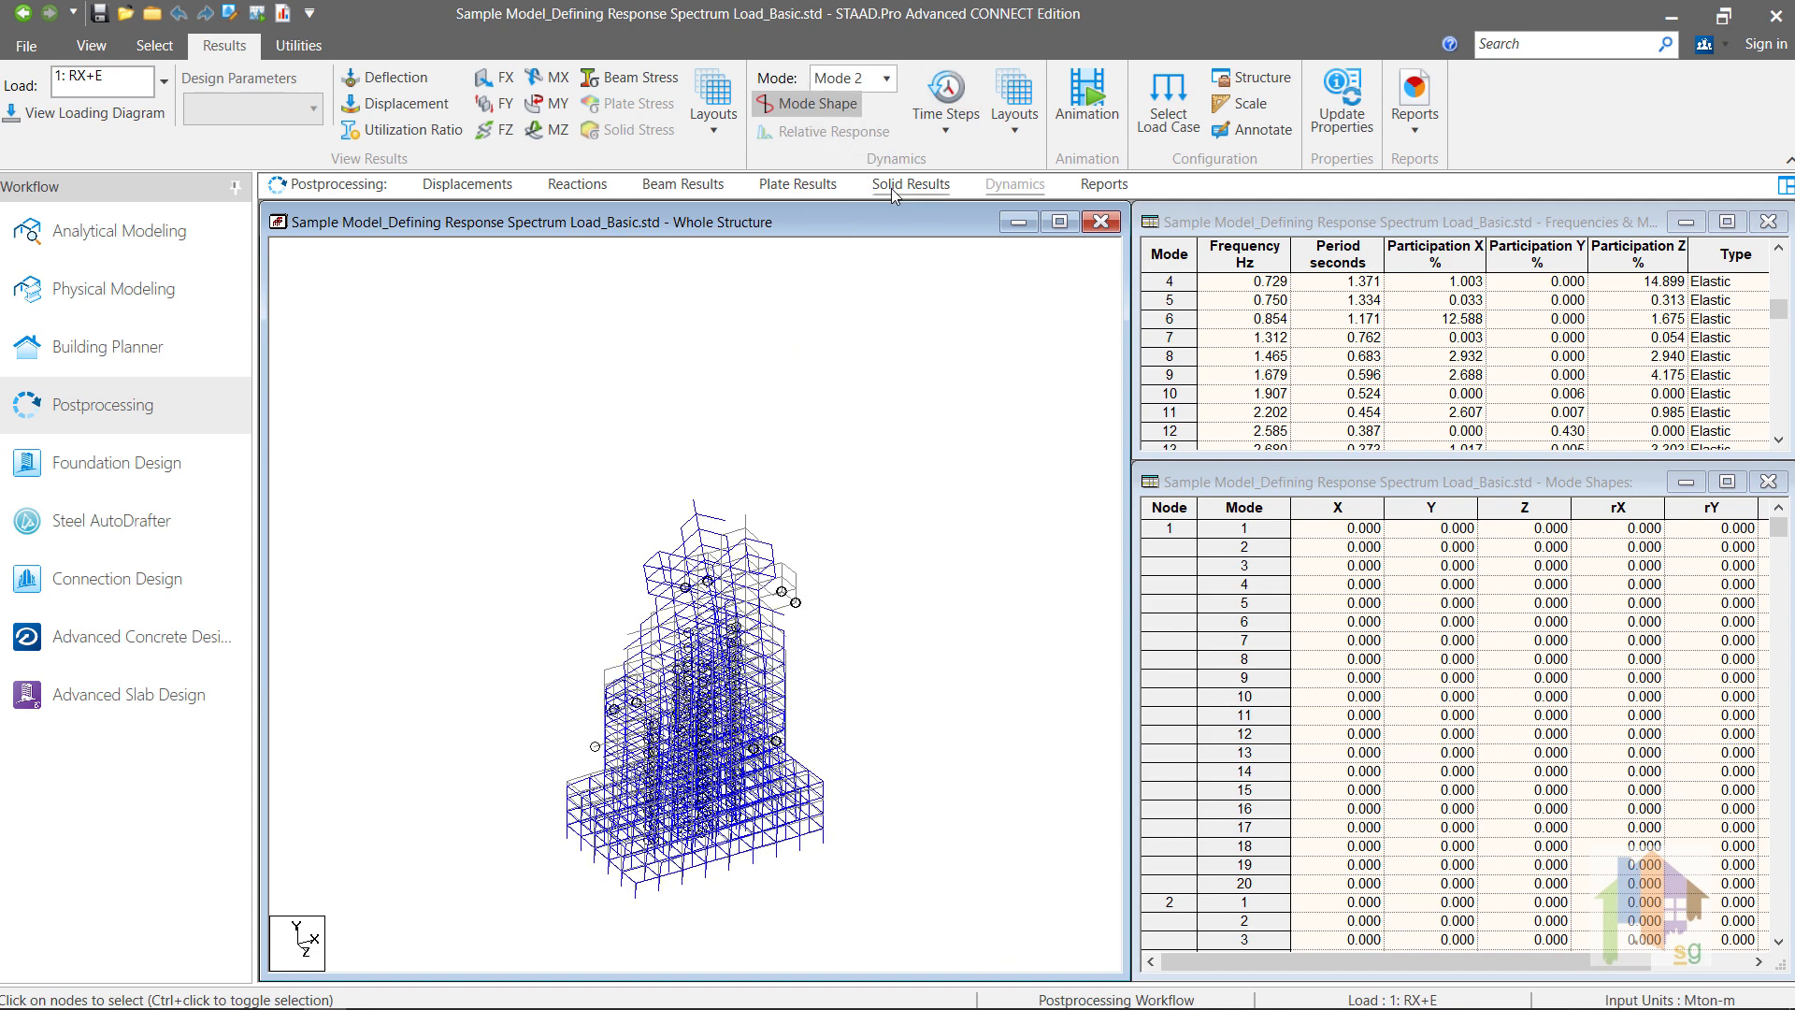
{"action": "left_click", "coordinate": [884, 78]}
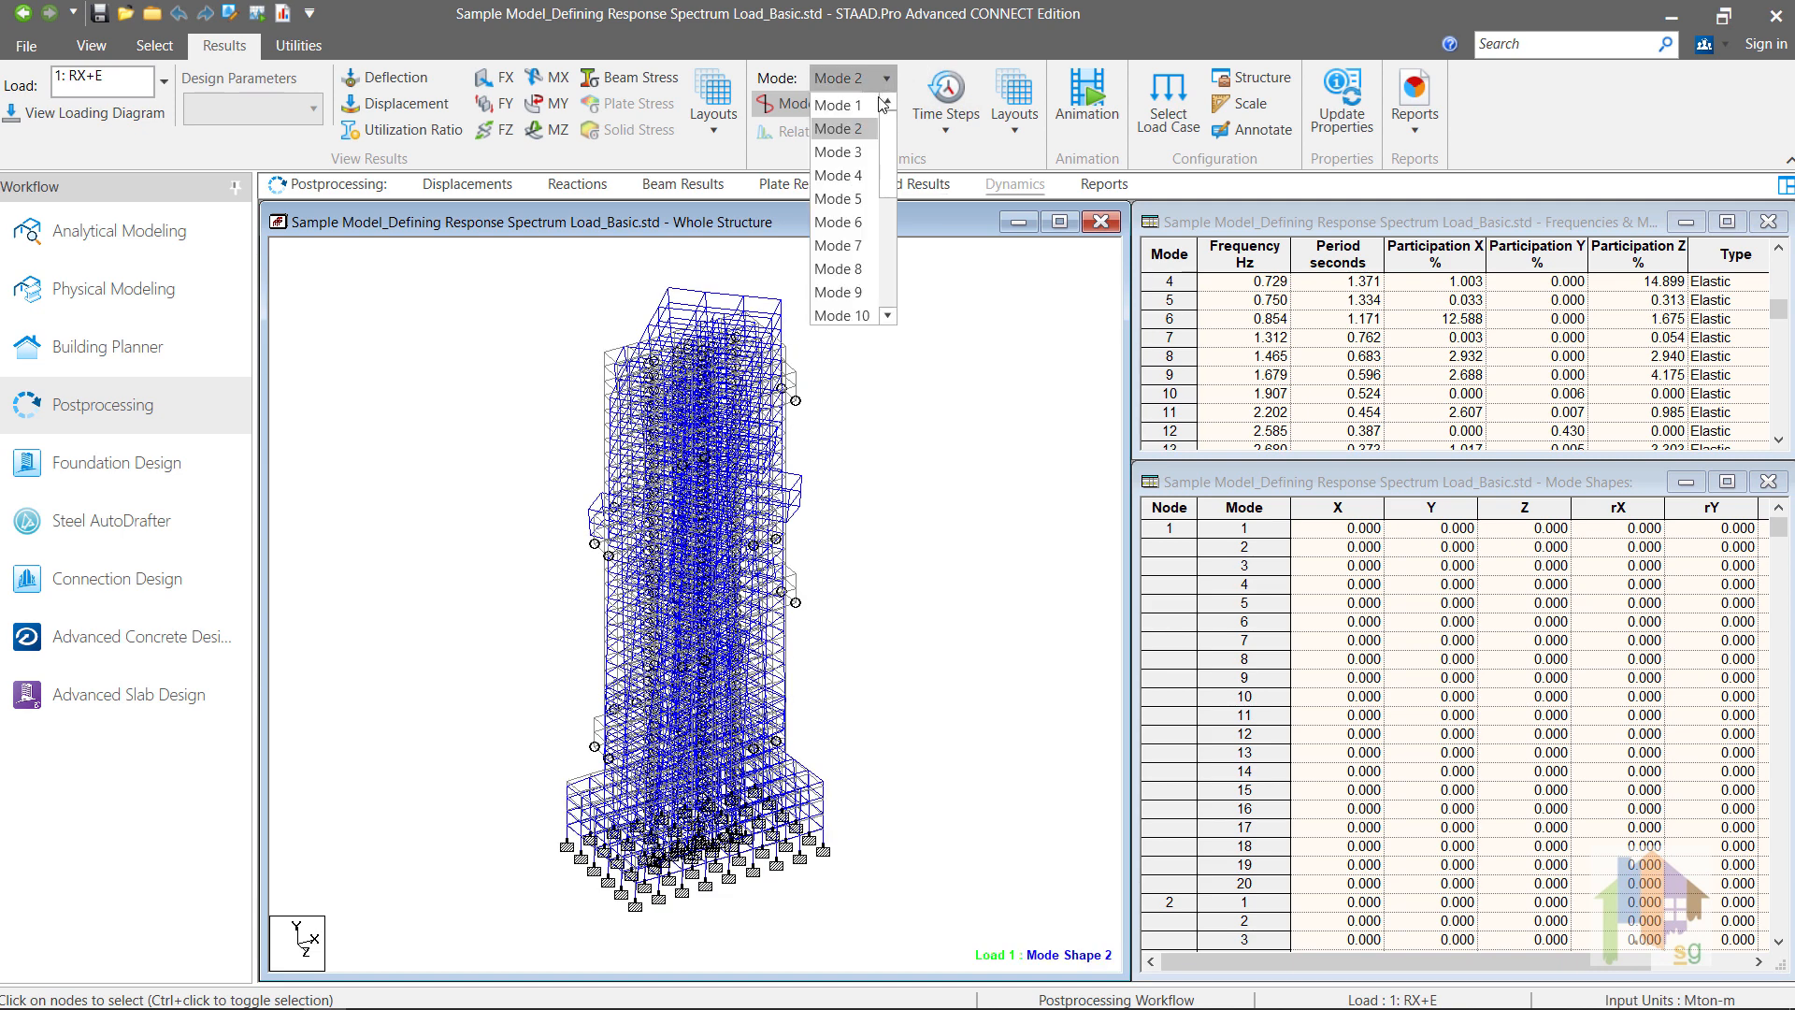
{"action": "left_click", "coordinate": [846, 198]}
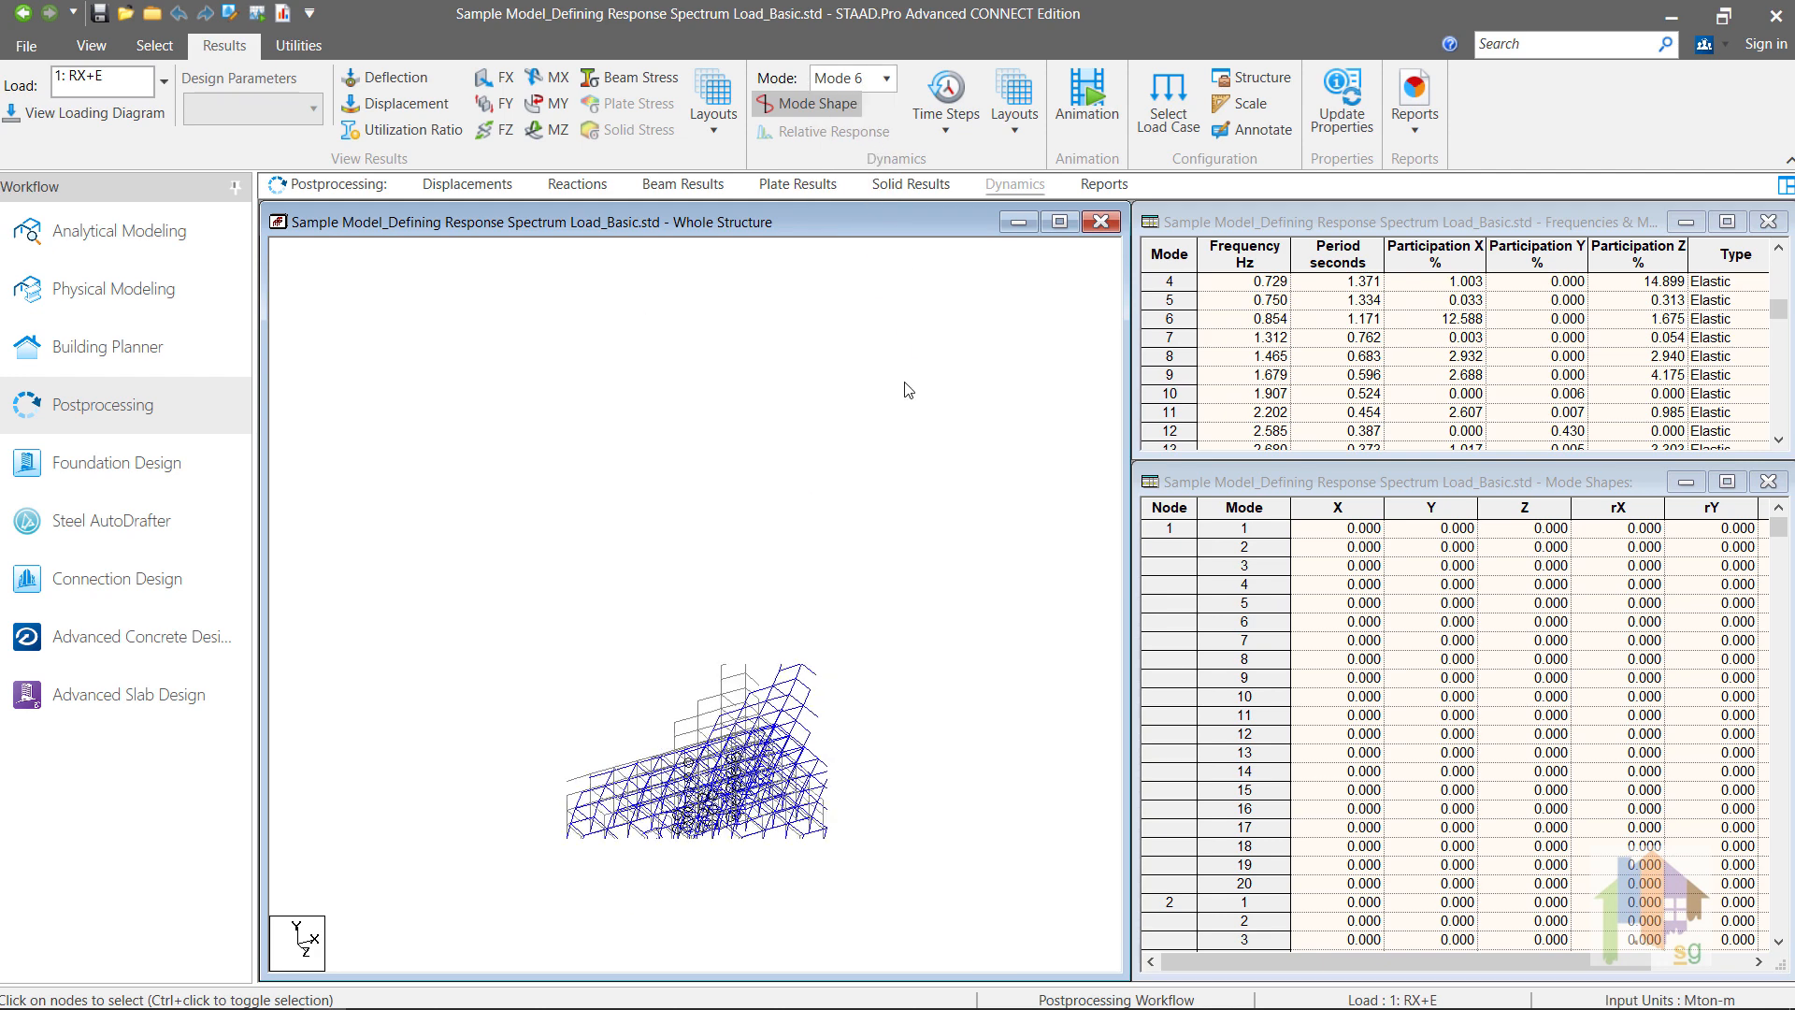
Step: Animate mode shape 6 of the tower and switch the animation to mode 2
{"action": "left_click", "coordinate": [1087, 104]}
{"action": "left_click", "coordinate": [654, 354]}
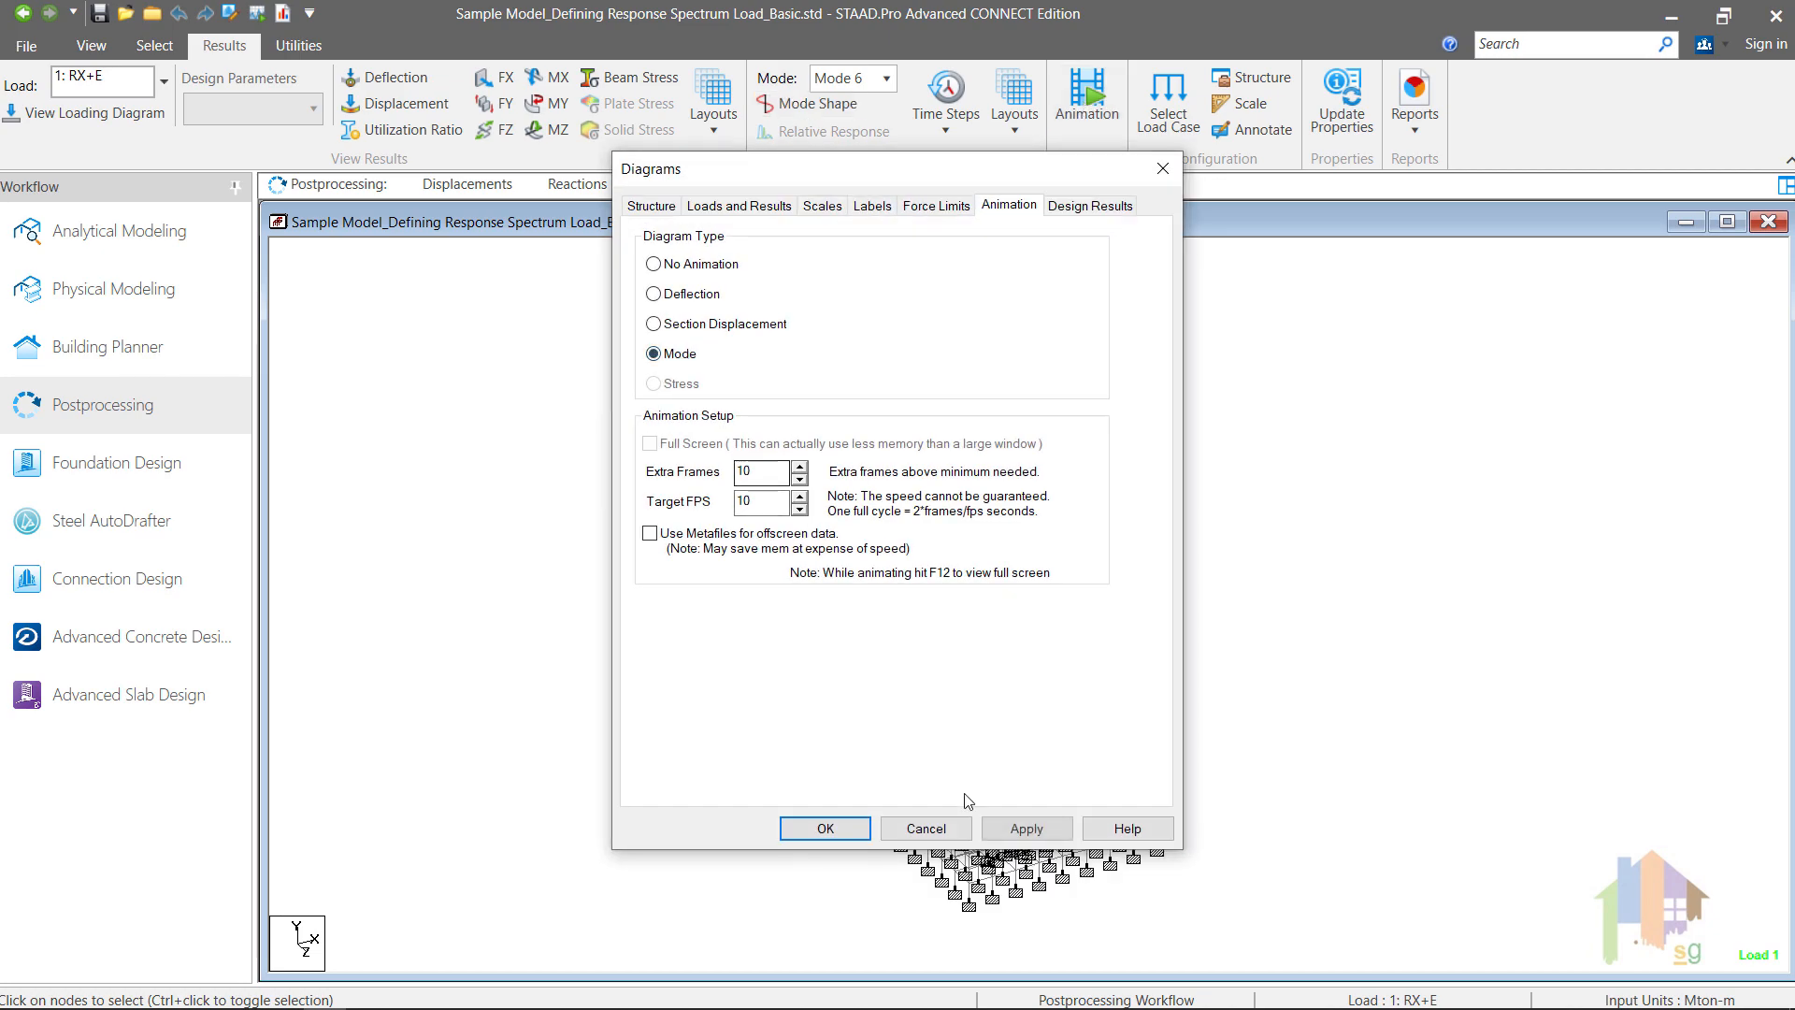
{"action": "left_click", "coordinate": [825, 828]}
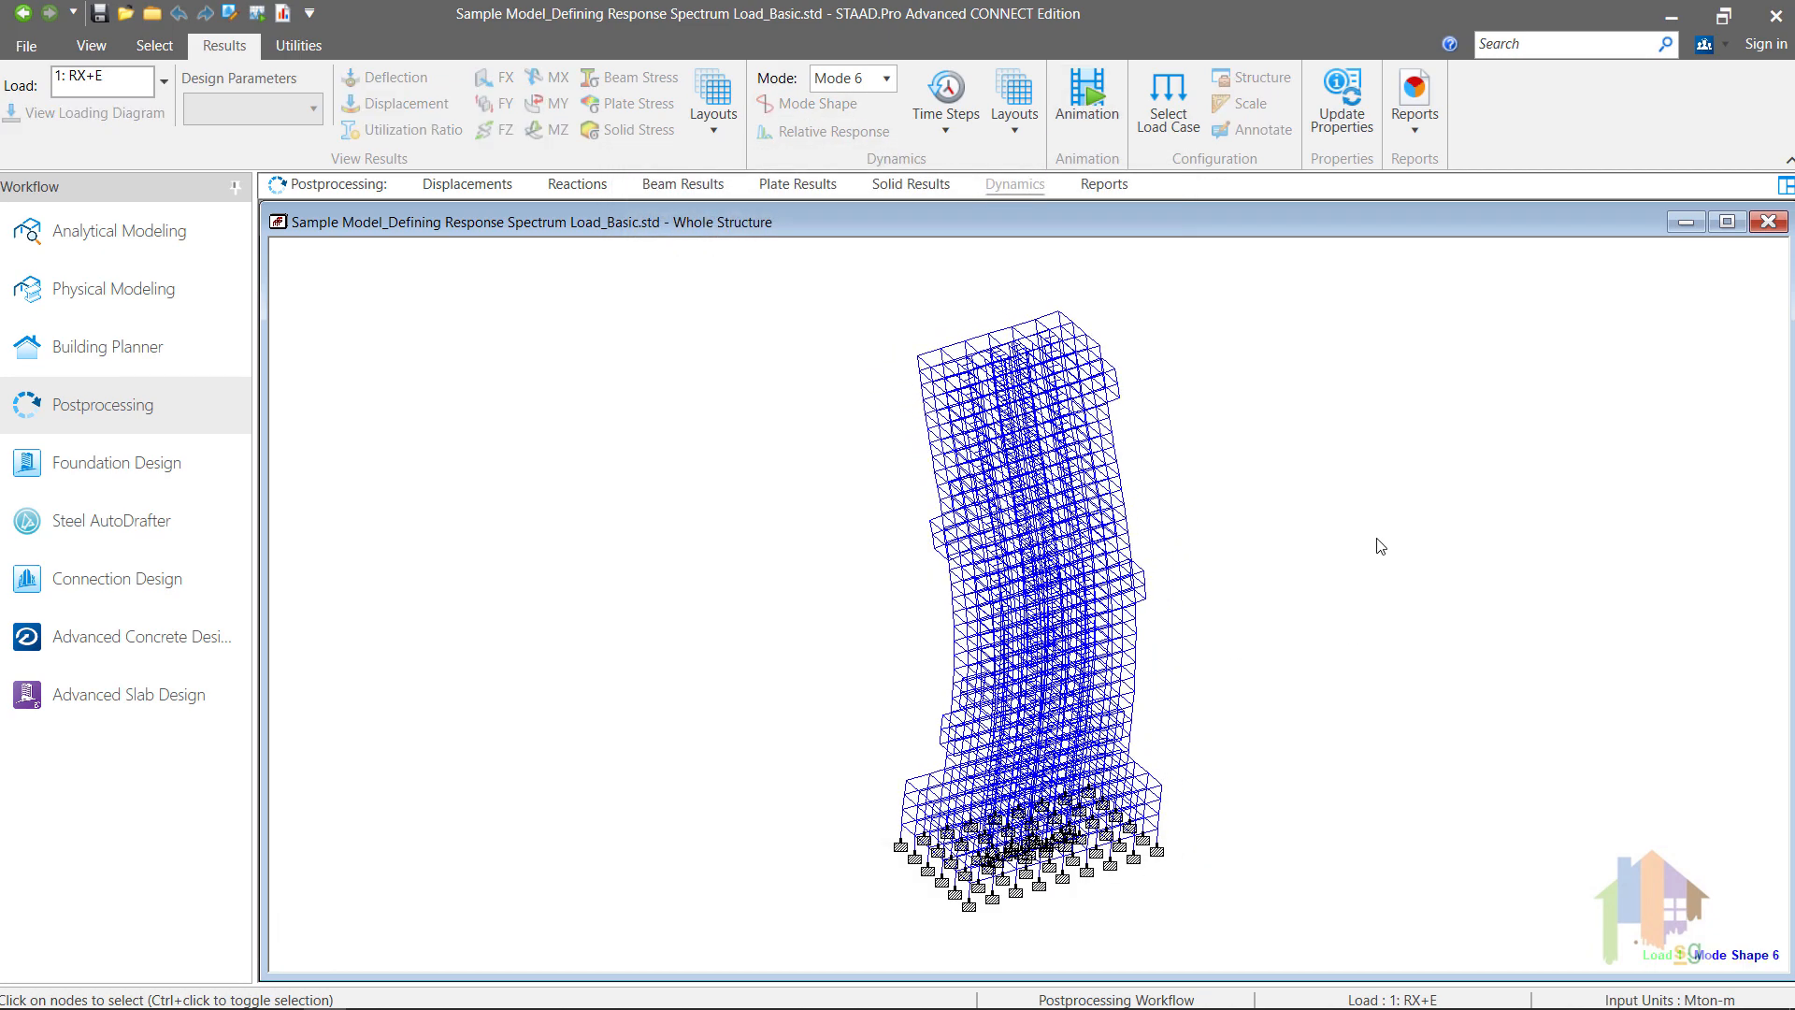
{"action": "left_click", "coordinate": [865, 78]}
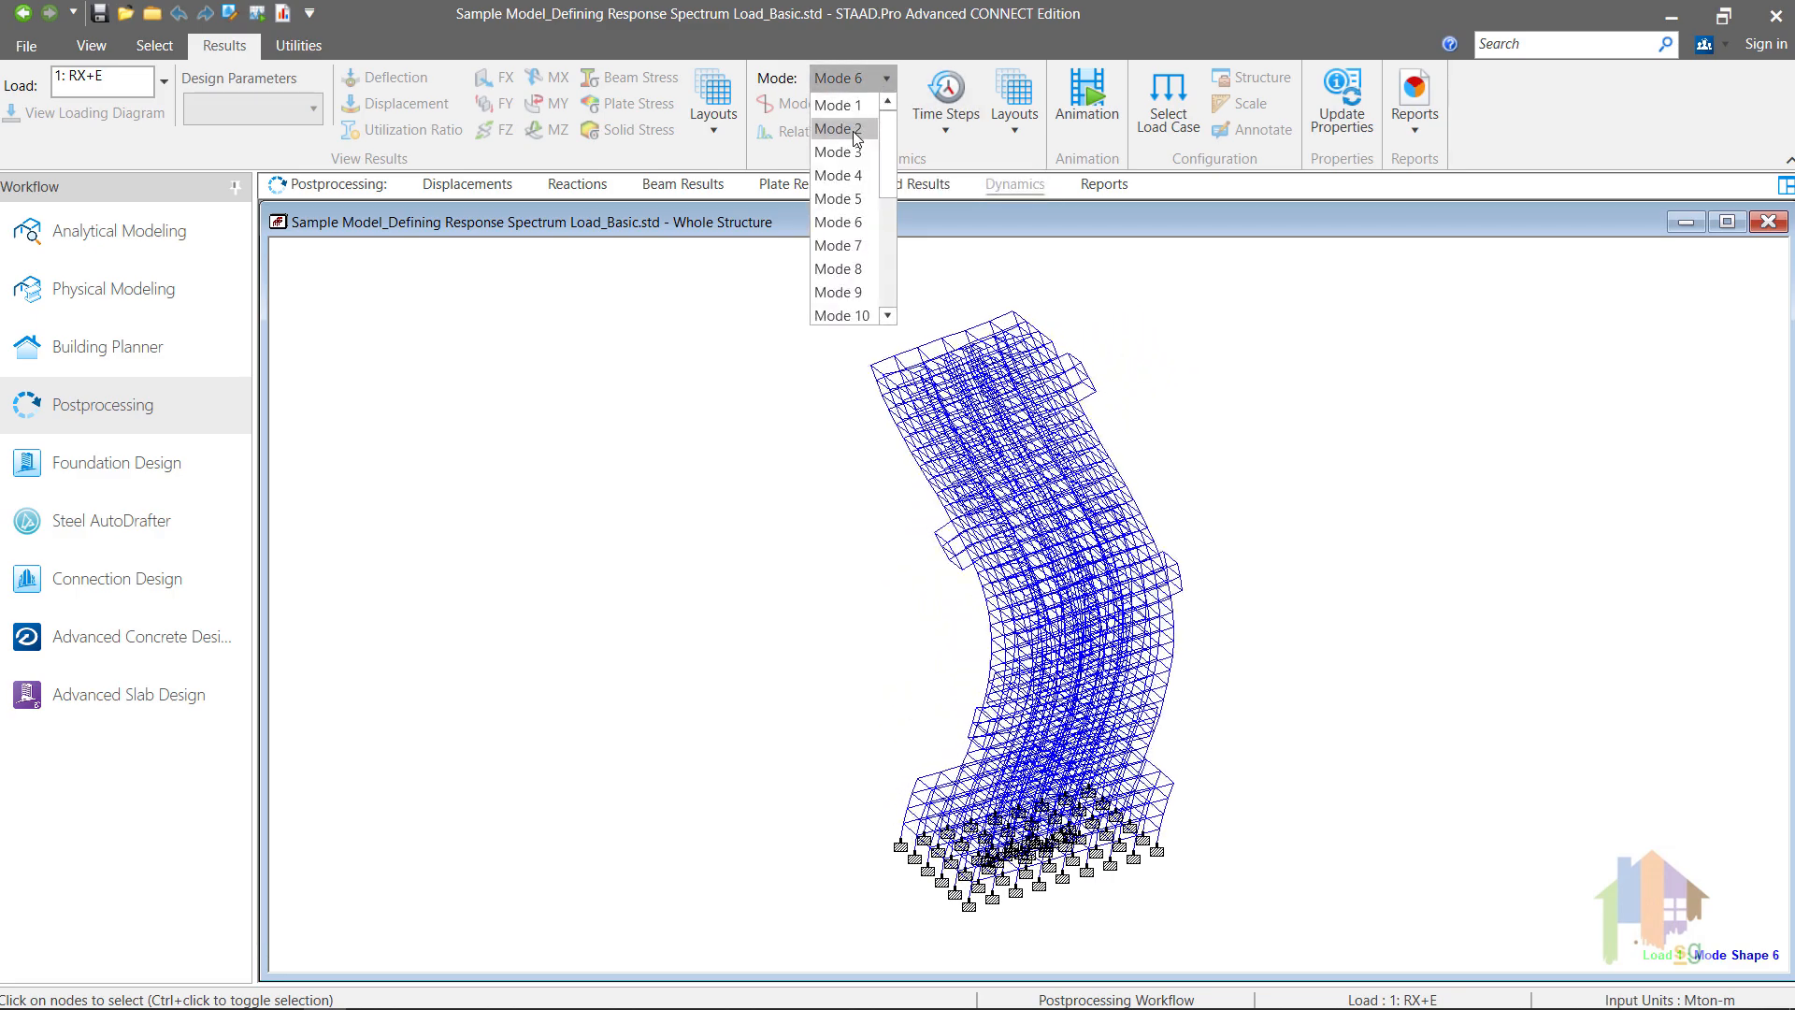
{"action": "left_click", "coordinate": [862, 128]}
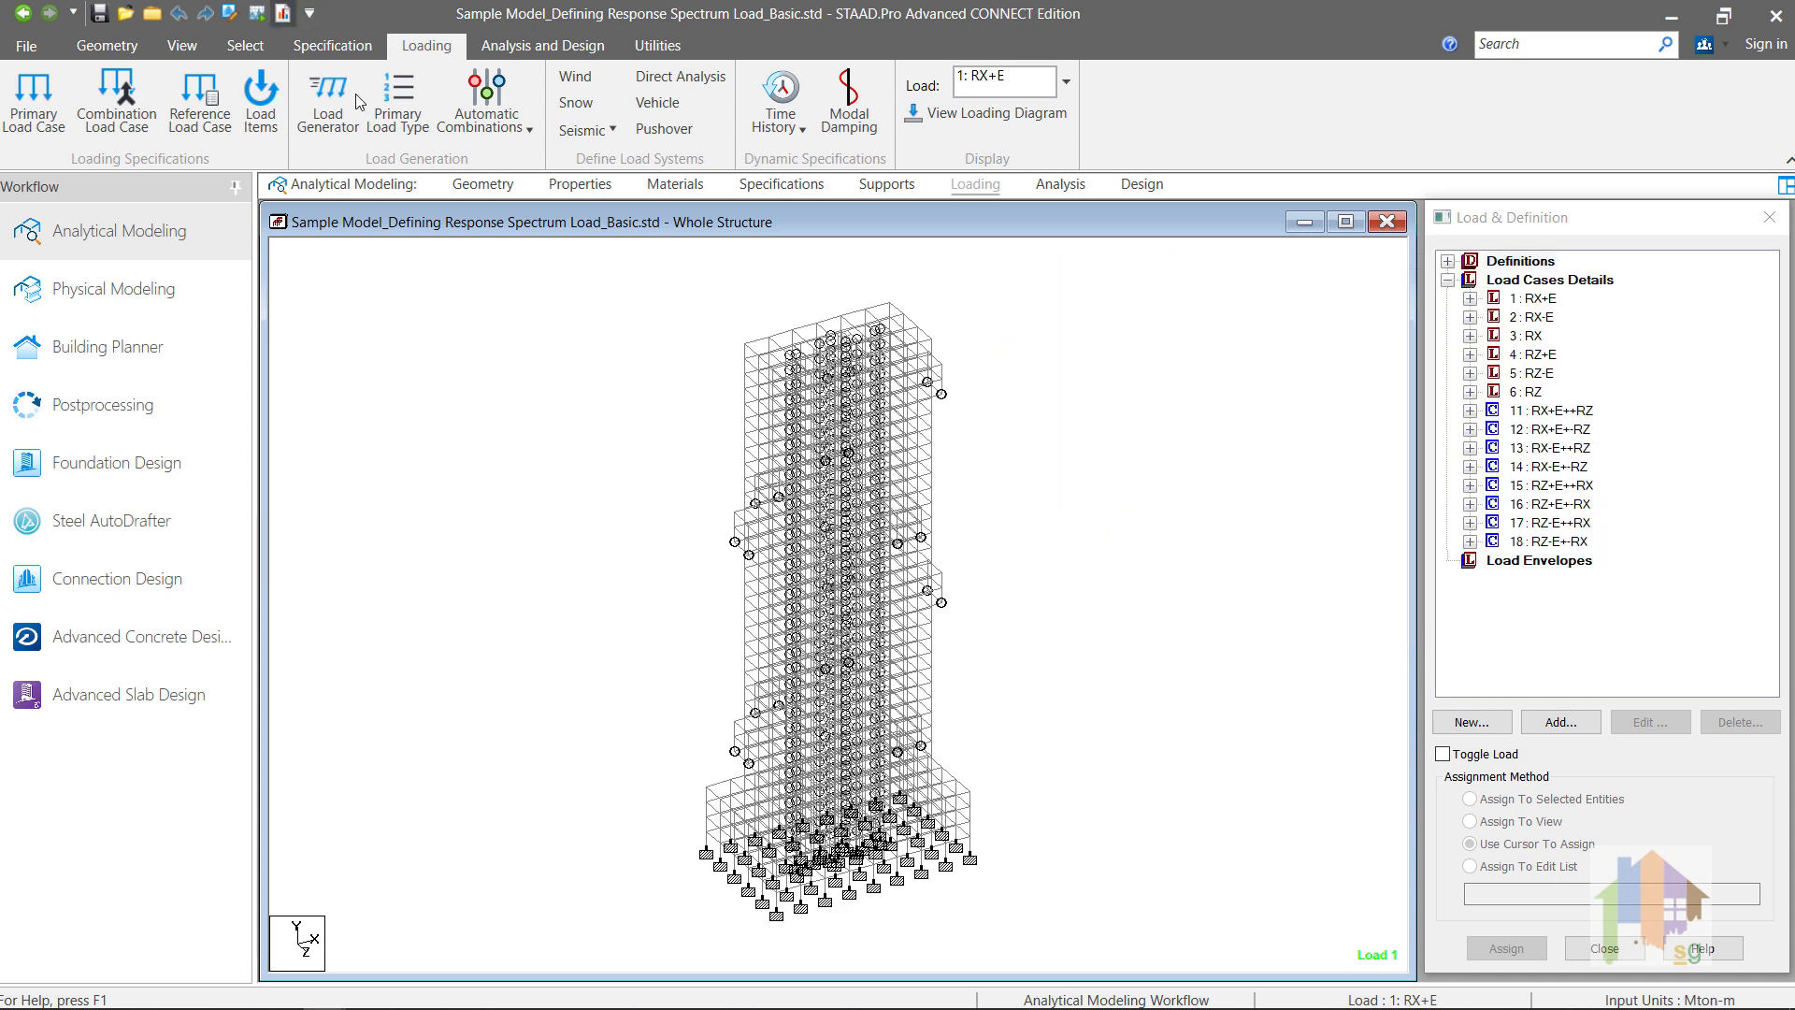
Step: Examine the first participation factors table in the Basic model's analysis output and close the output viewer
{"action": "left_click", "coordinate": [282, 14]}
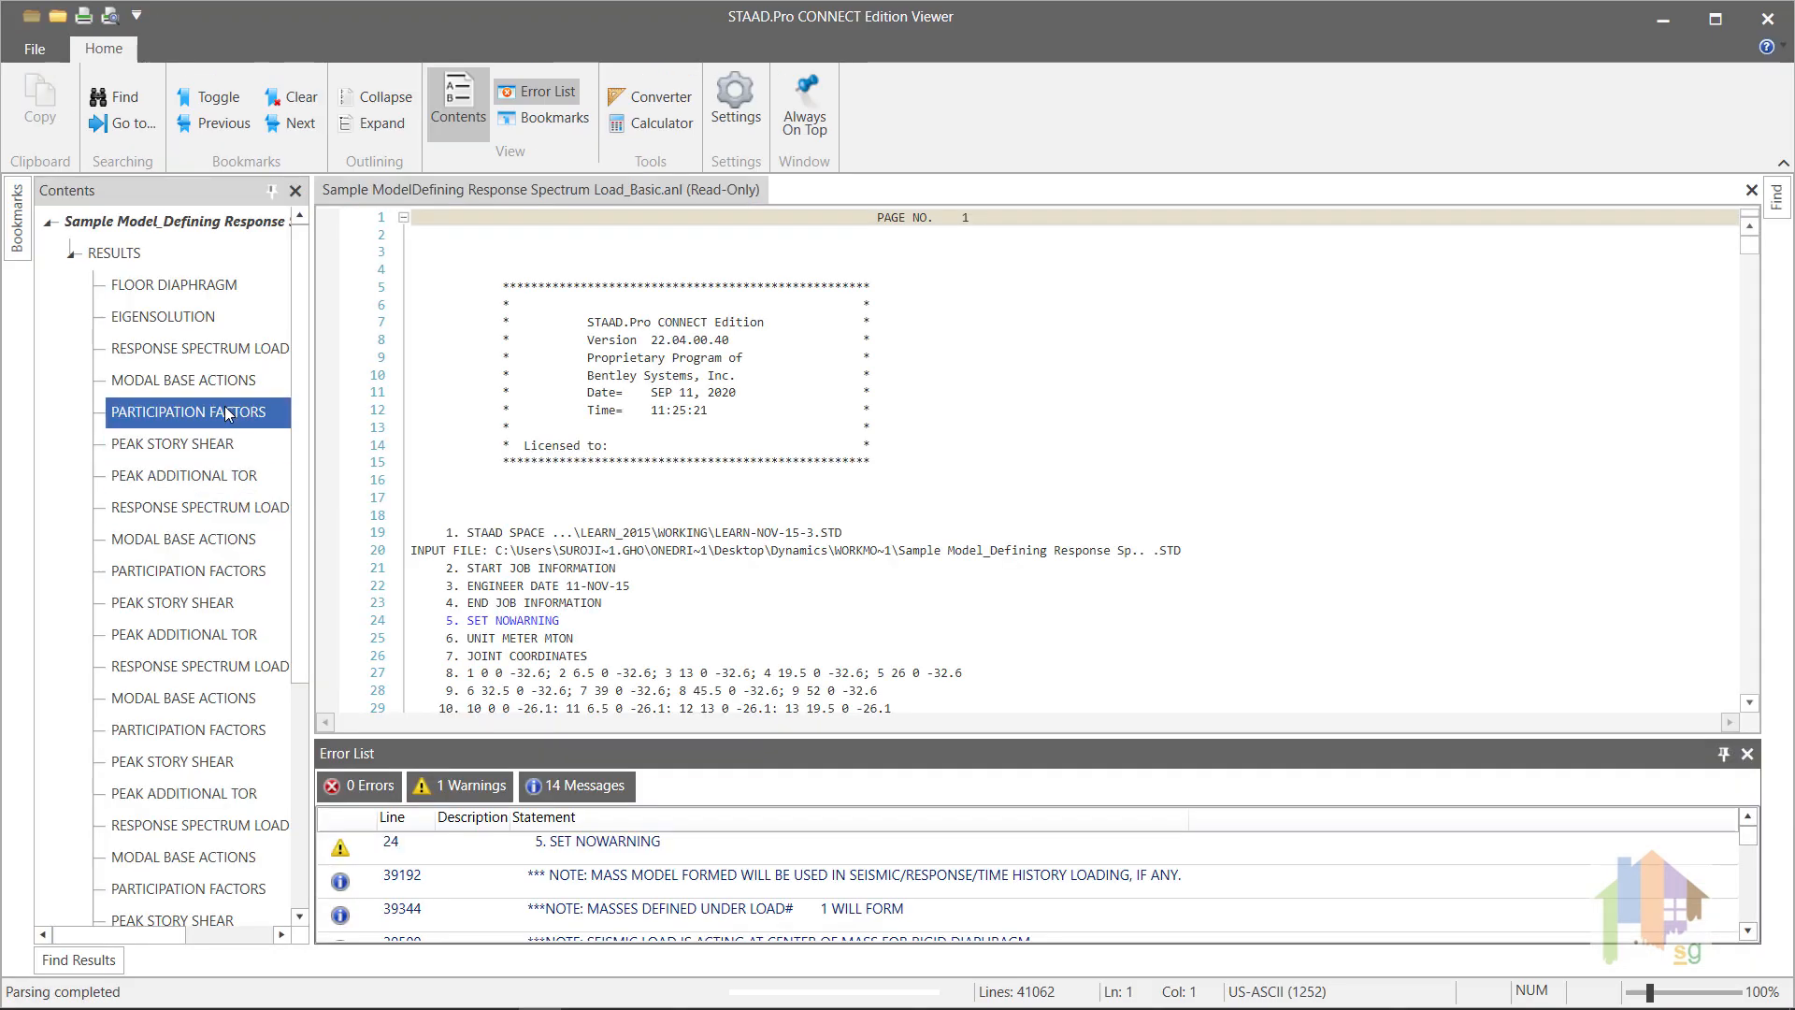
{"action": "left_click", "coordinate": [224, 412]}
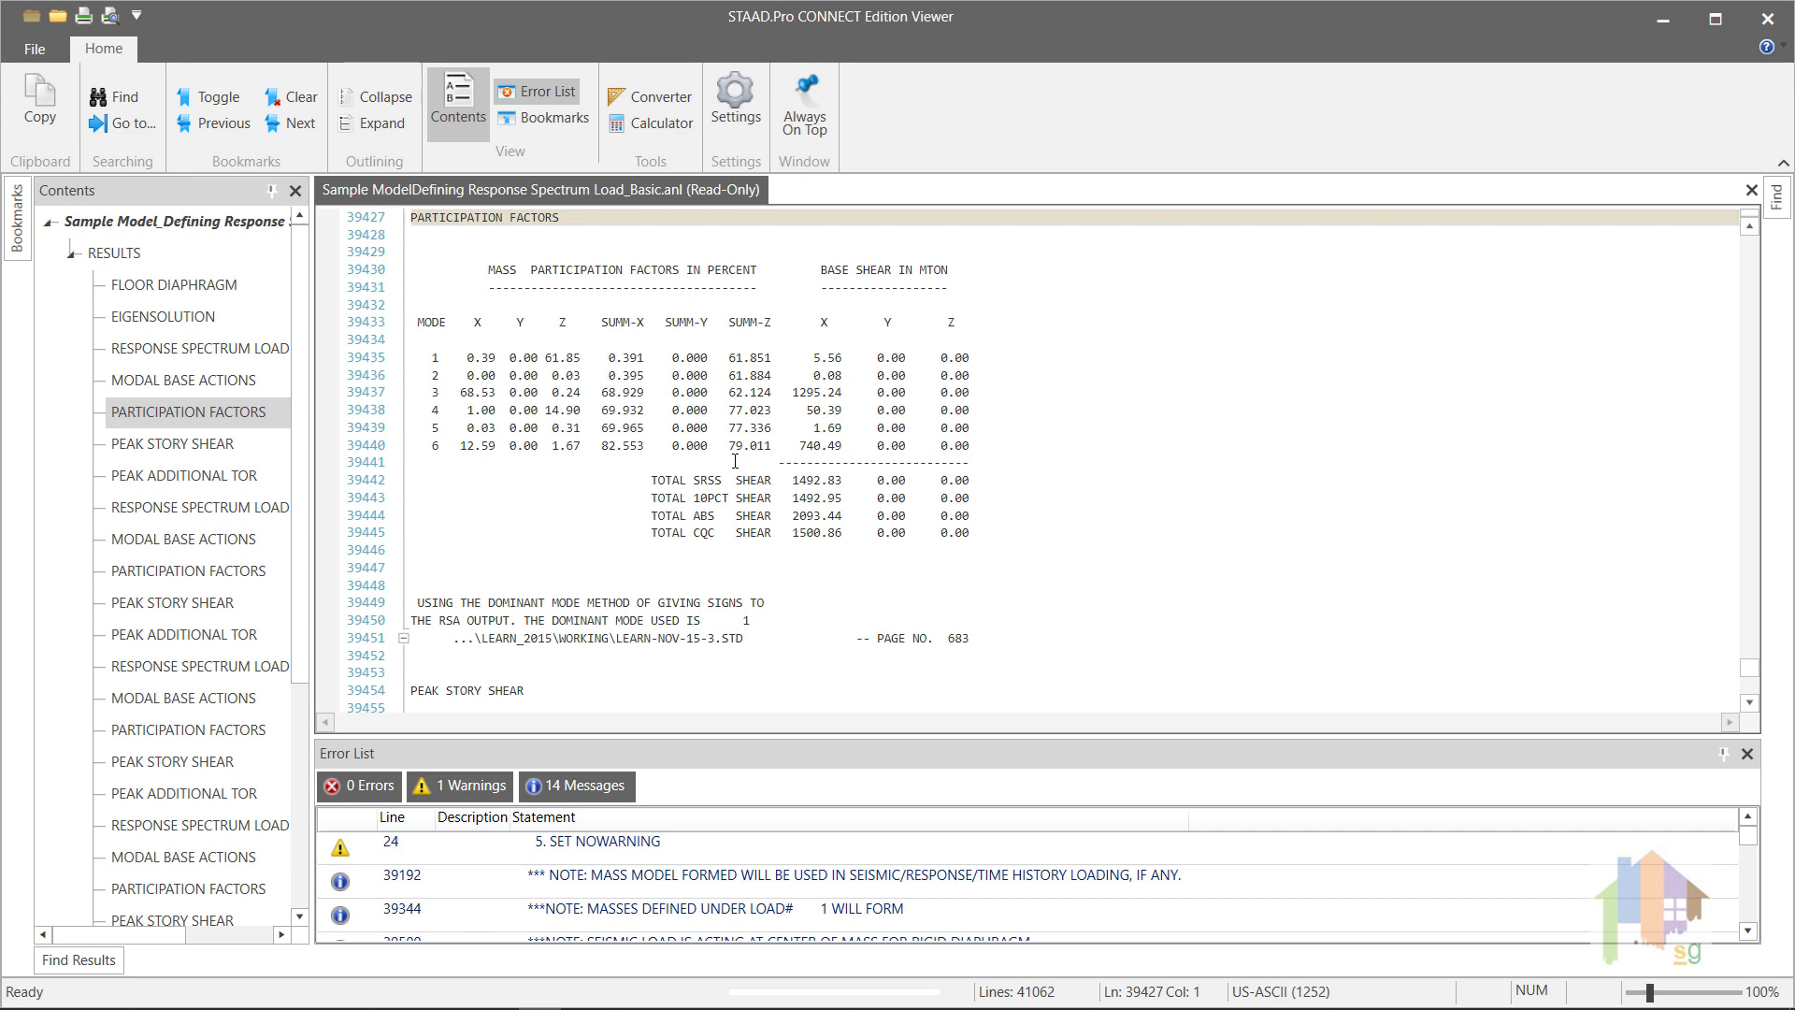
{"action": "left_click", "coordinate": [1767, 18]}
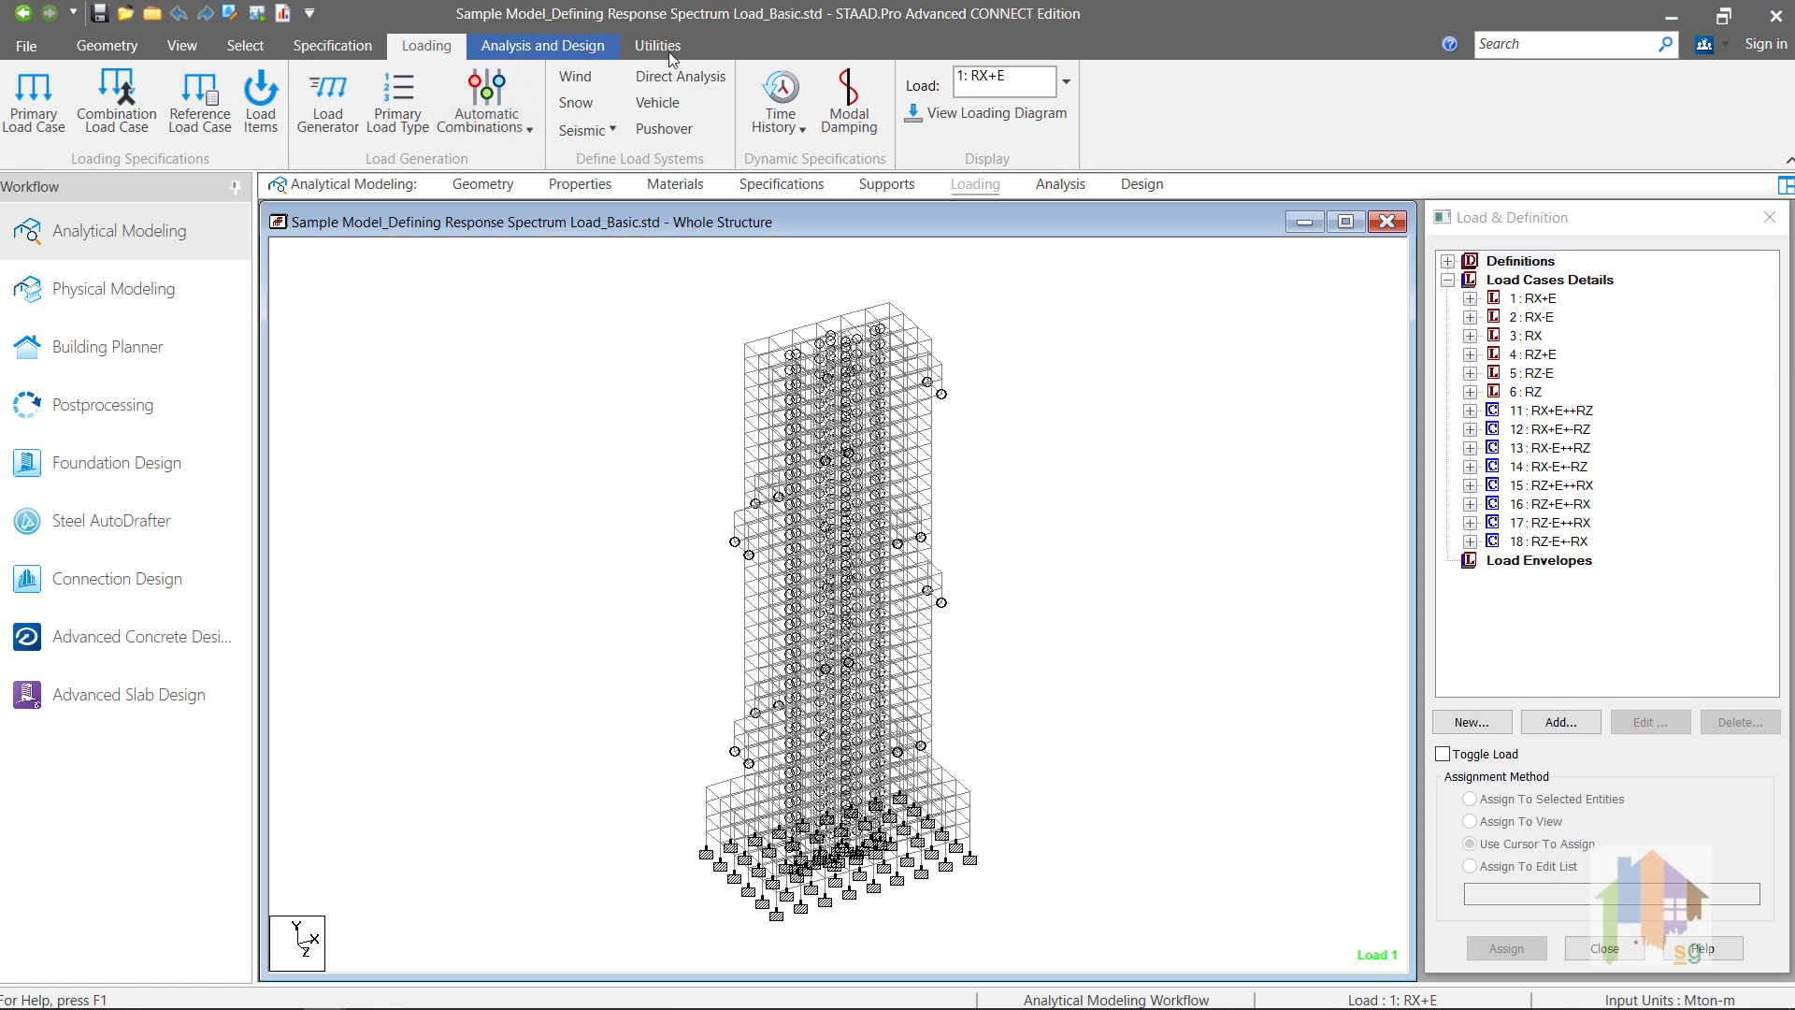
Step: Set the maximum number of mode shapes in the Cut Off Mode Shape command to 100
{"action": "left_click", "coordinate": [589, 49]}
{"action": "left_click", "coordinate": [271, 133]}
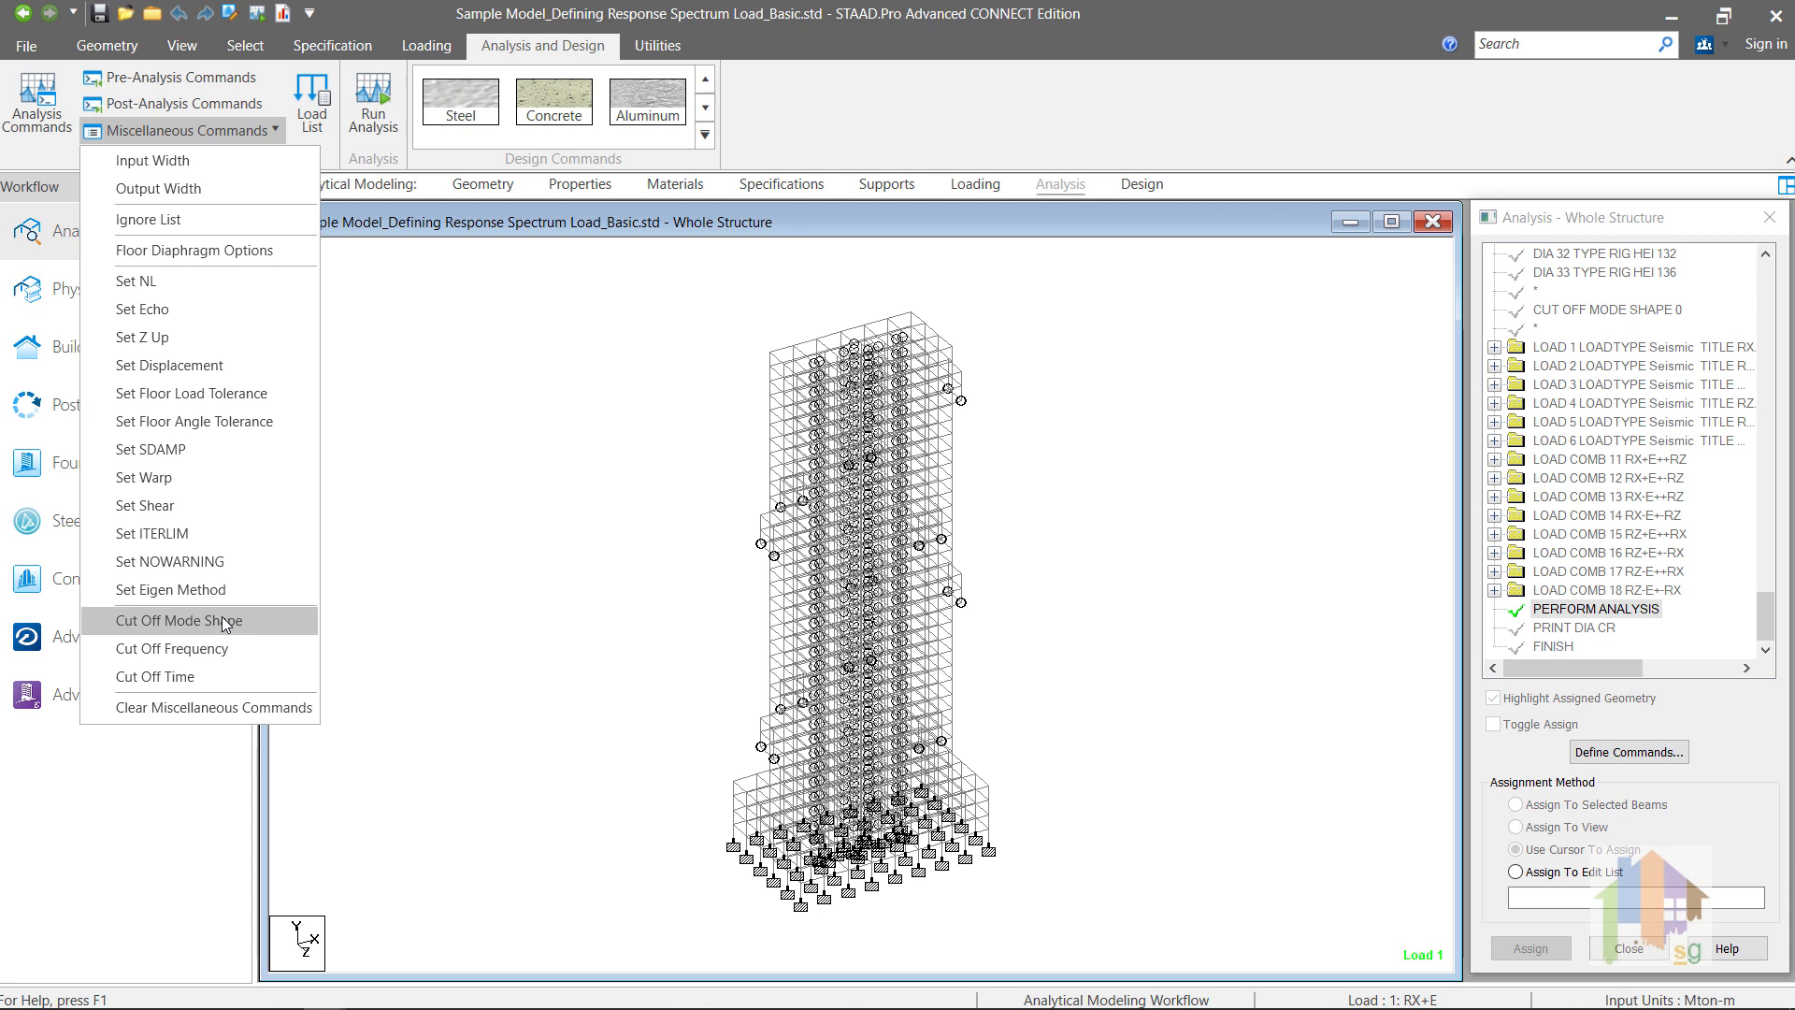
{"action": "left_click", "coordinate": [256, 620]}
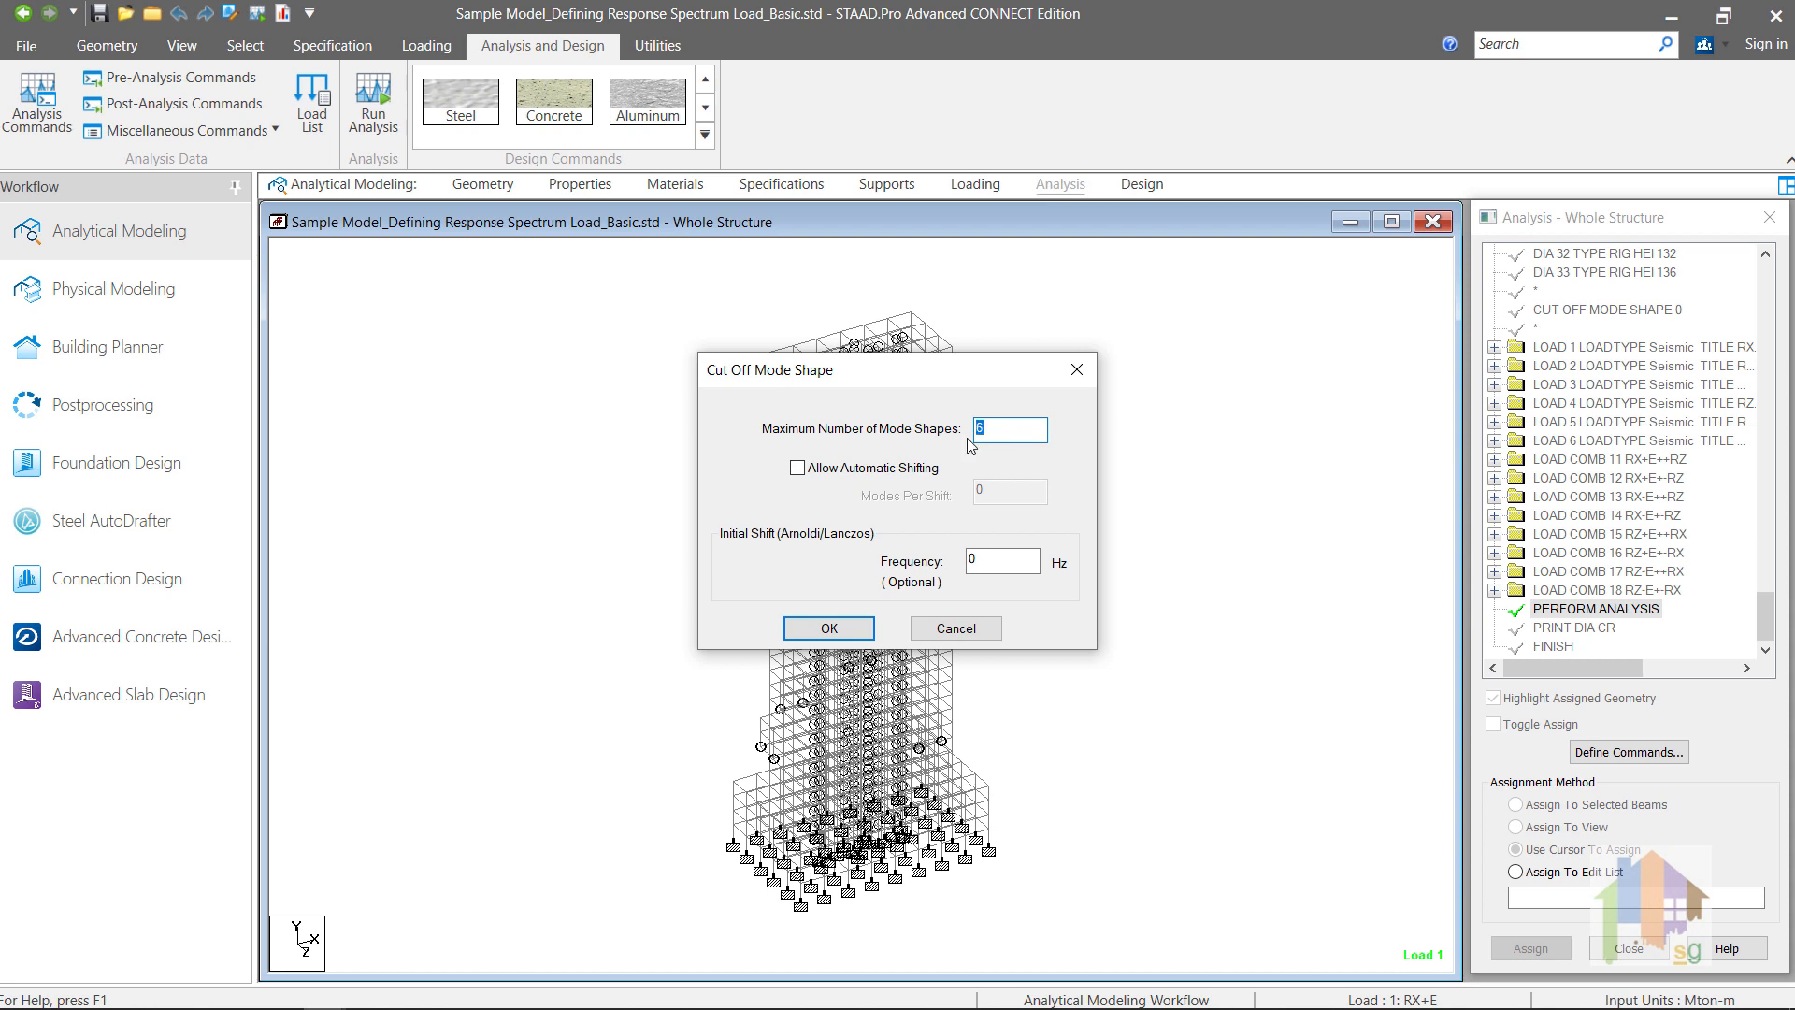
{"action": "type", "text": "100"}
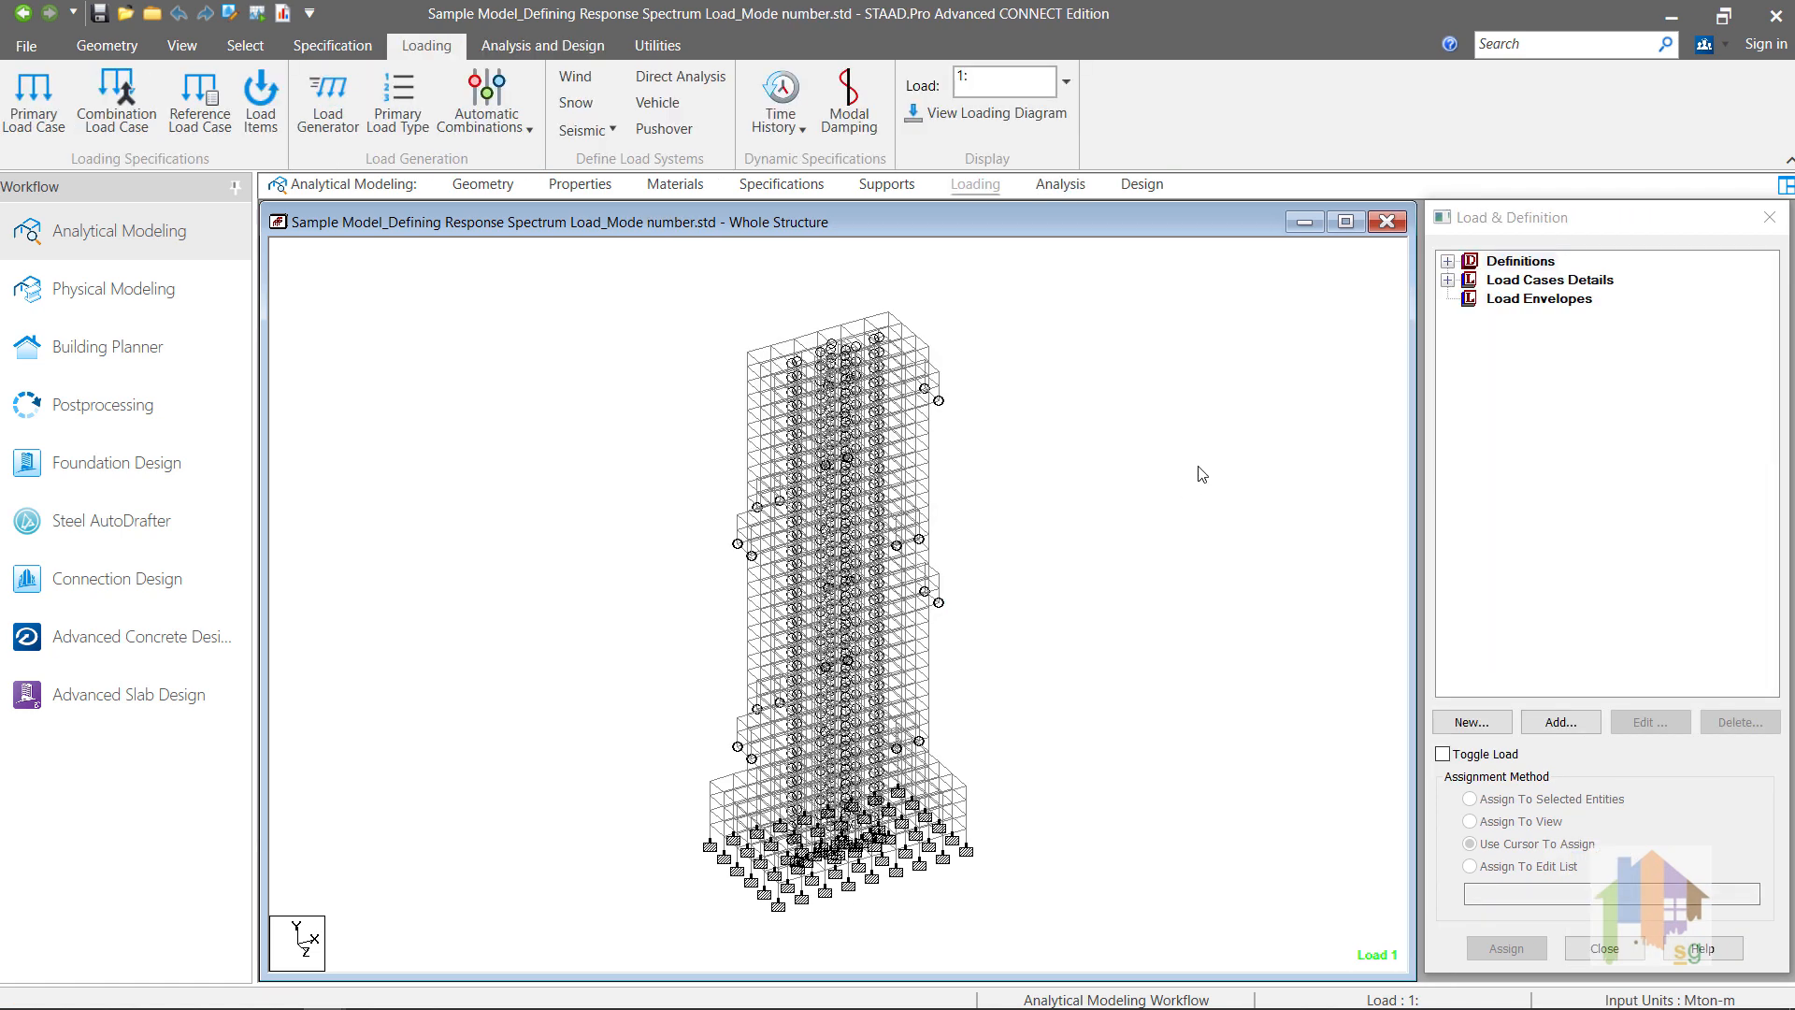
Step: Inspect load case 1 in the Mode number model and its modal calculation request
{"action": "left_click", "coordinate": [1447, 280]}
{"action": "left_click", "coordinate": [1470, 299]}
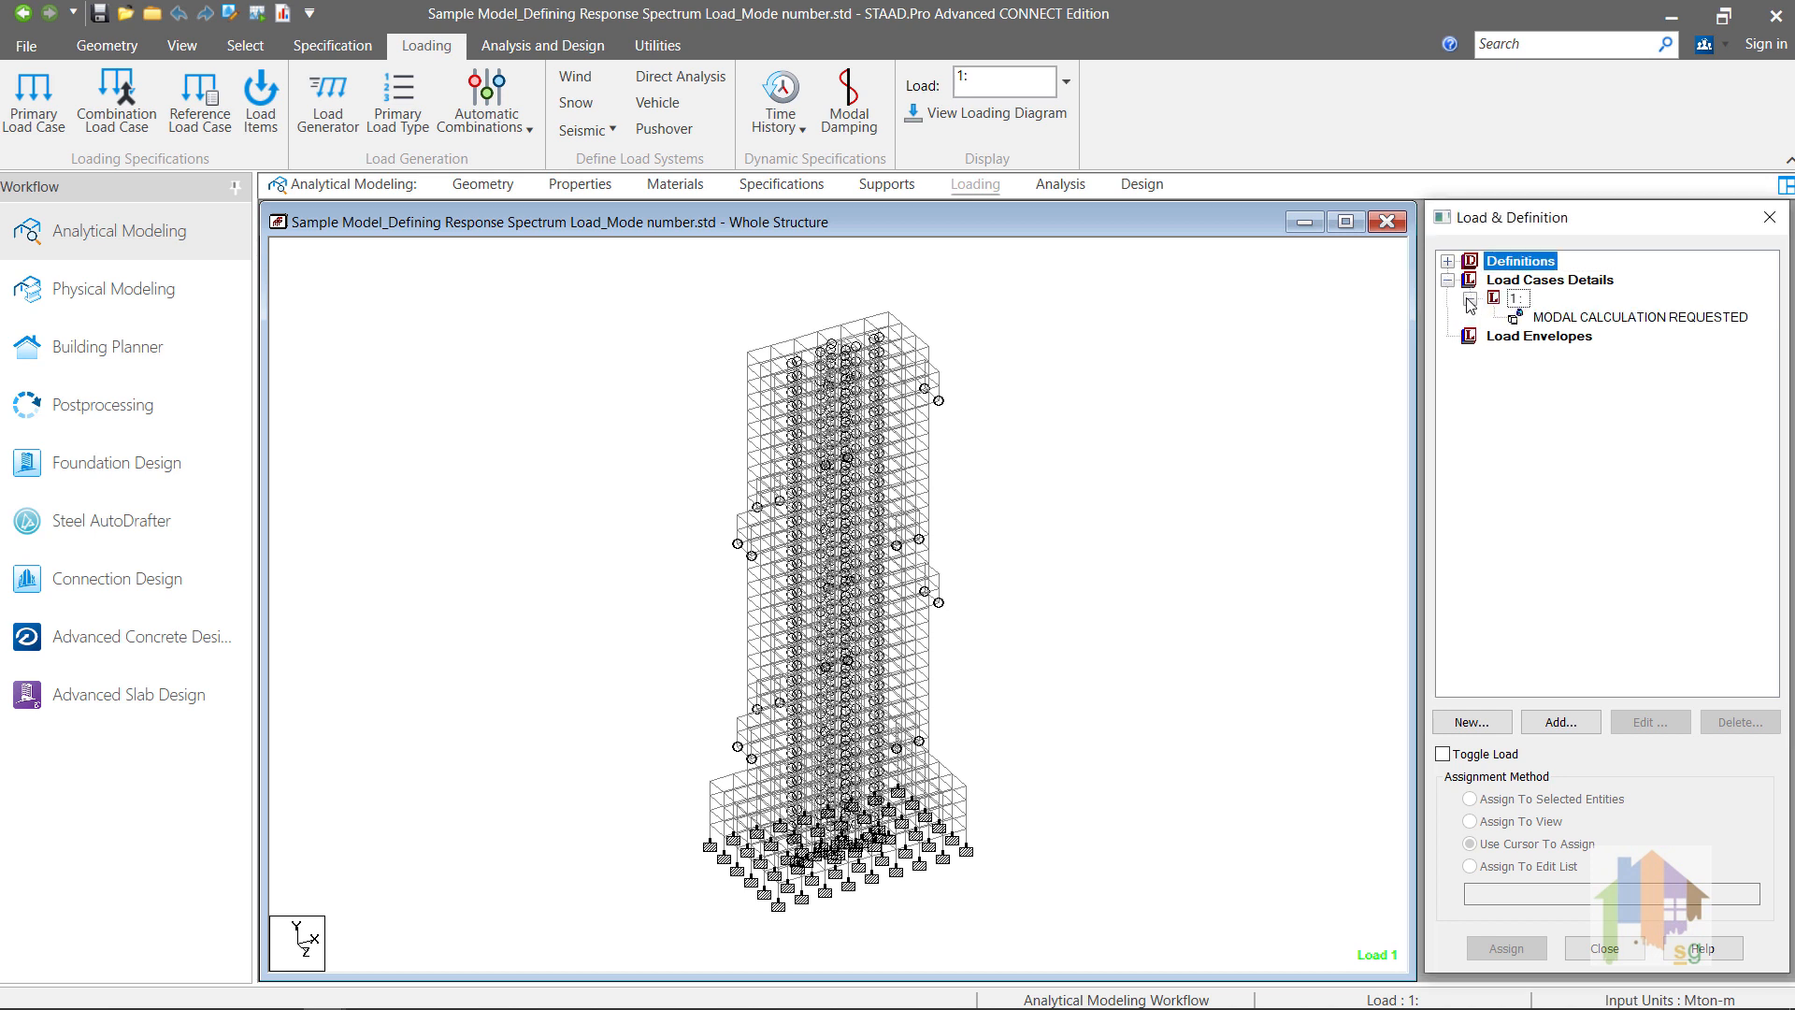
{"action": "left_click", "coordinate": [1635, 318]}
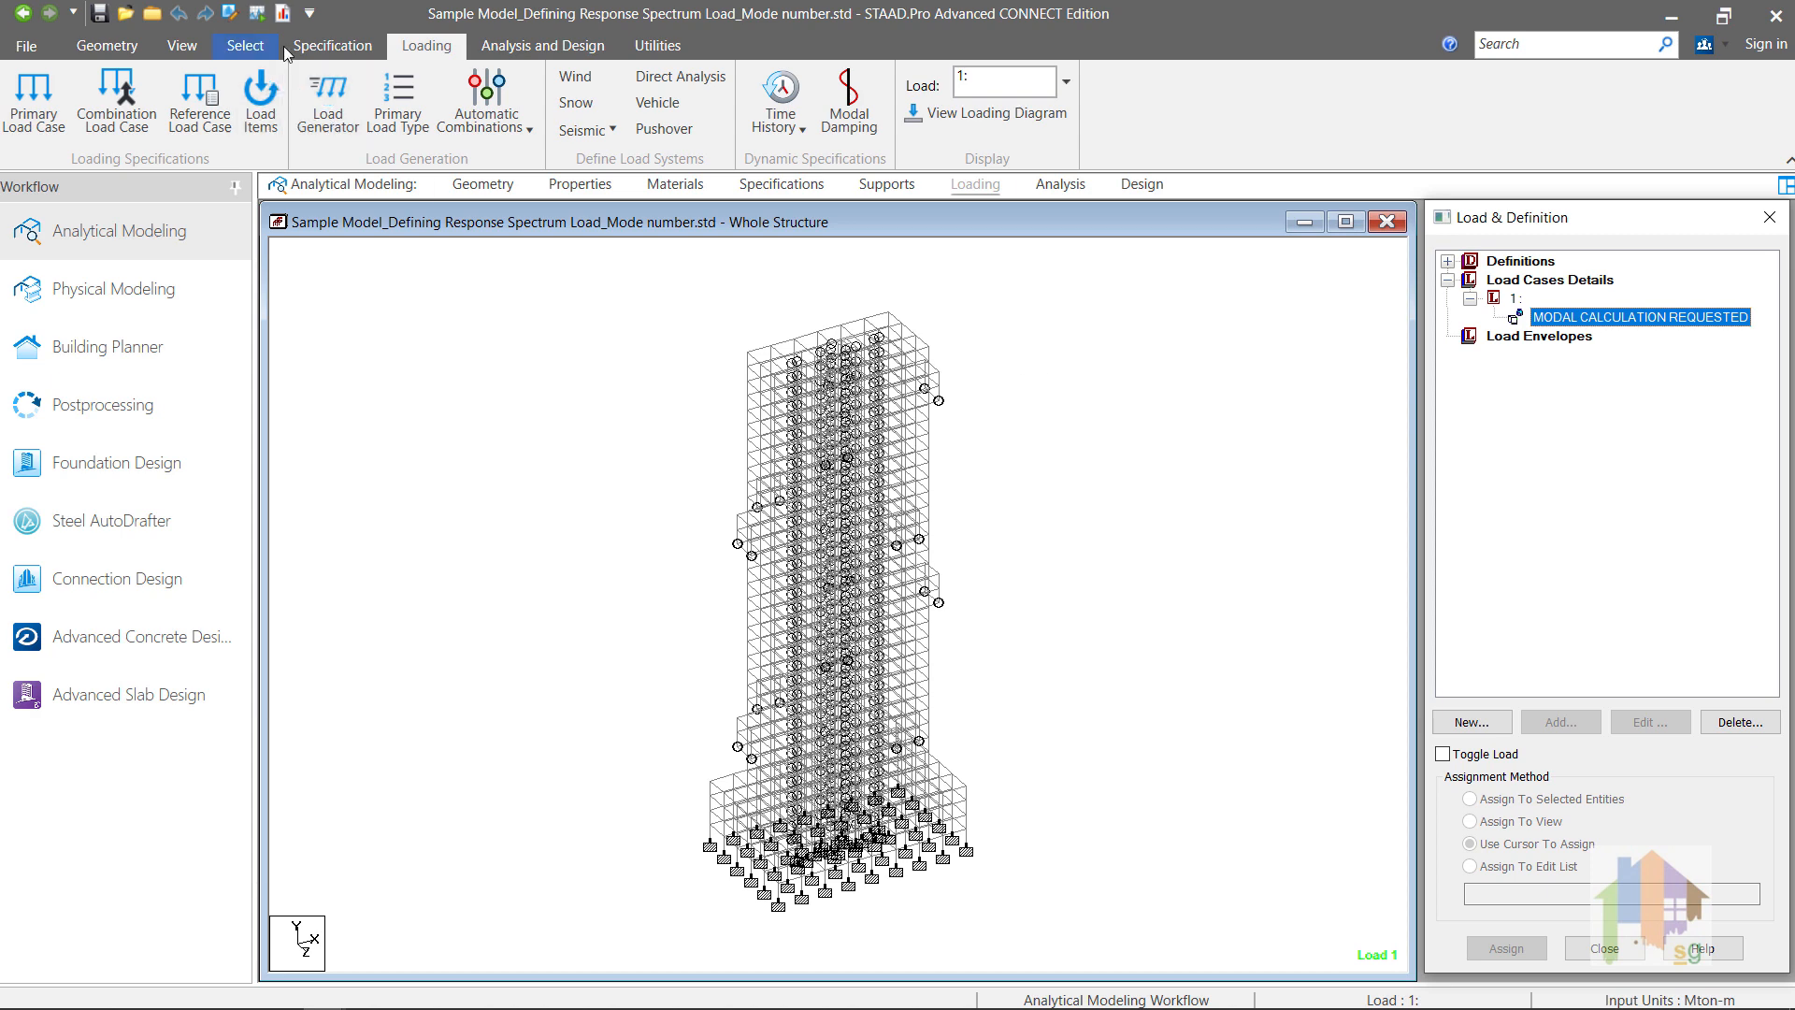
Step: Check the cut off mode command in the Mode number model's input file and examine its mass participation factors in the analysis output
{"action": "left_click", "coordinate": [229, 13]}
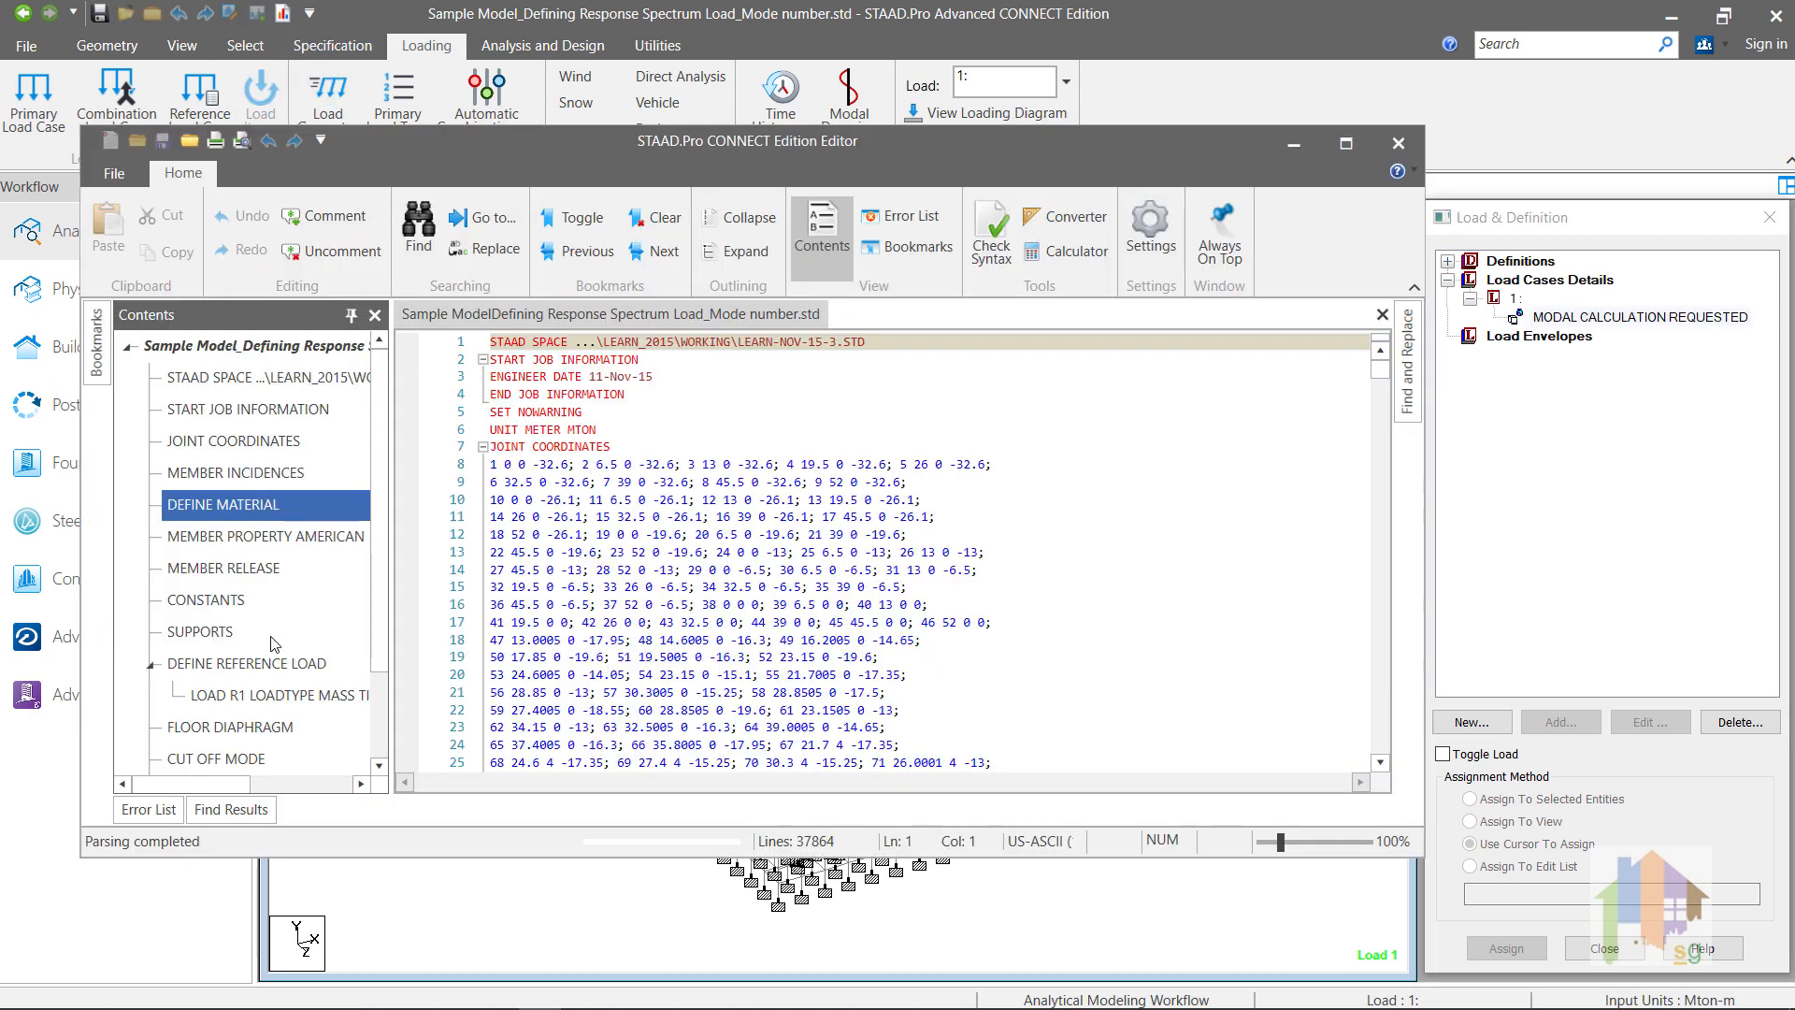
{"action": "left_click", "coordinate": [224, 757]}
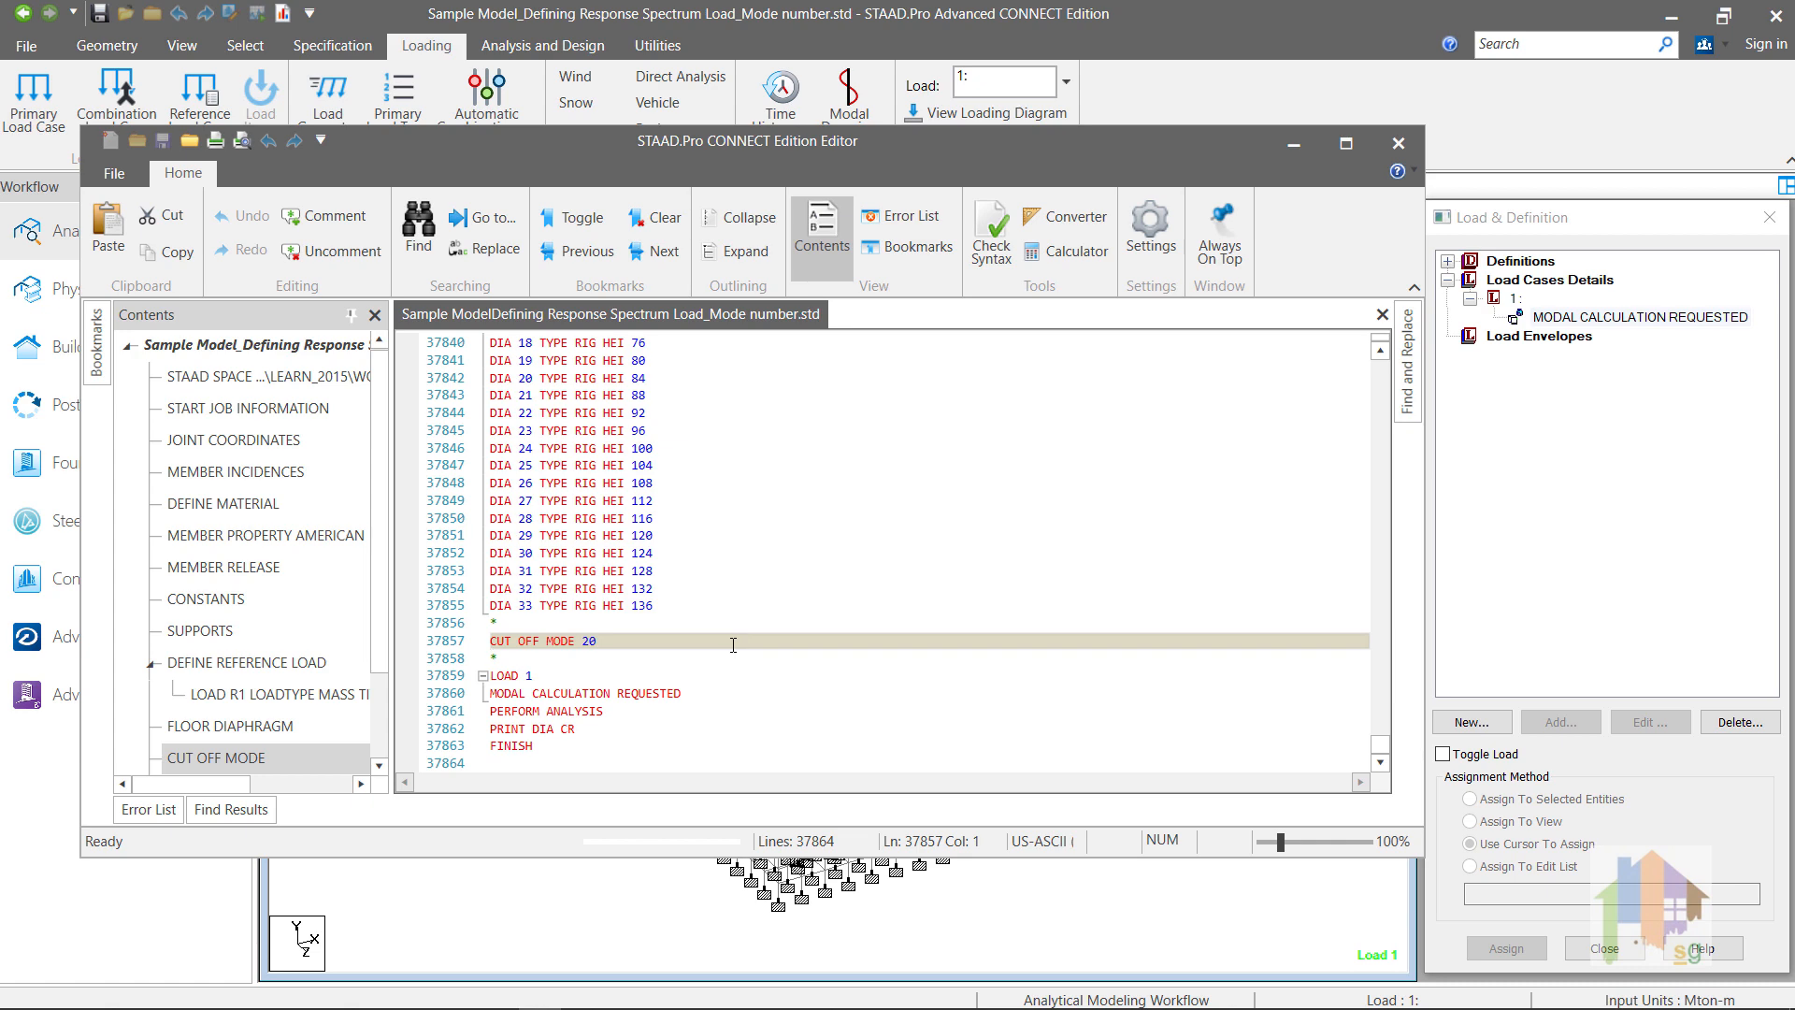
{"action": "left_click", "coordinate": [1399, 143]}
{"action": "left_click", "coordinate": [284, 13]}
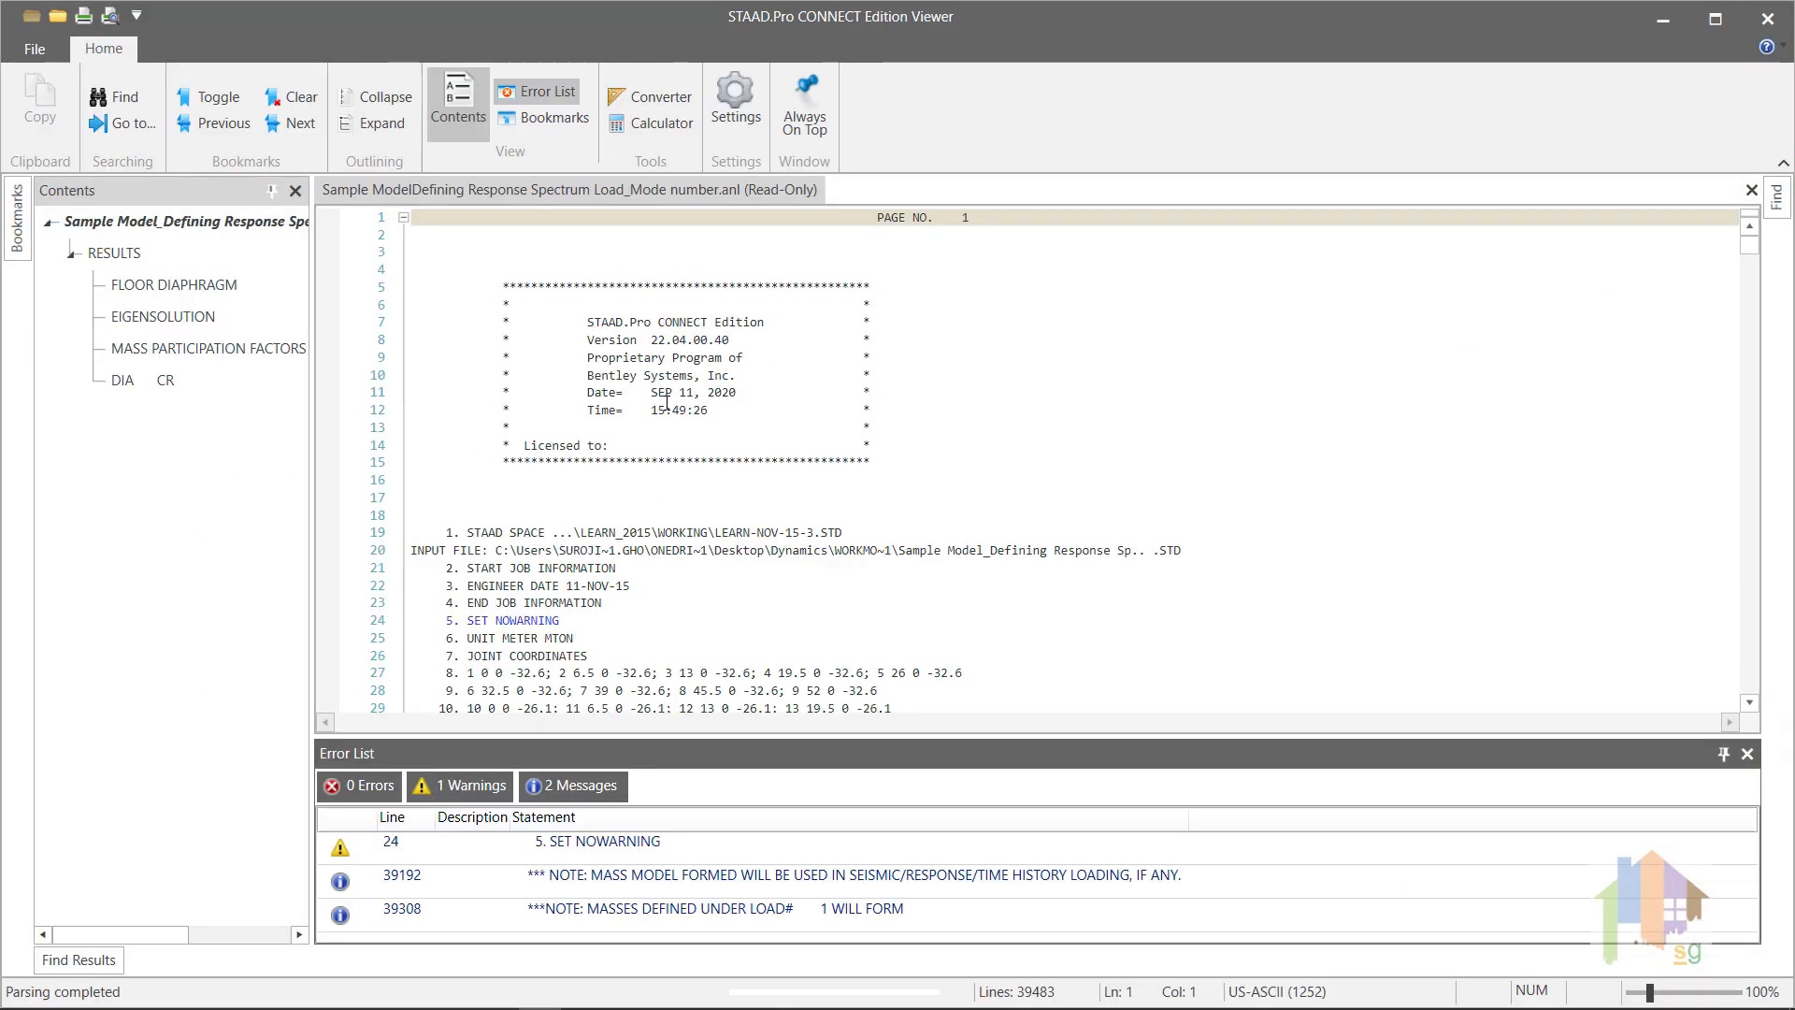
{"action": "left_click", "coordinate": [247, 350]}
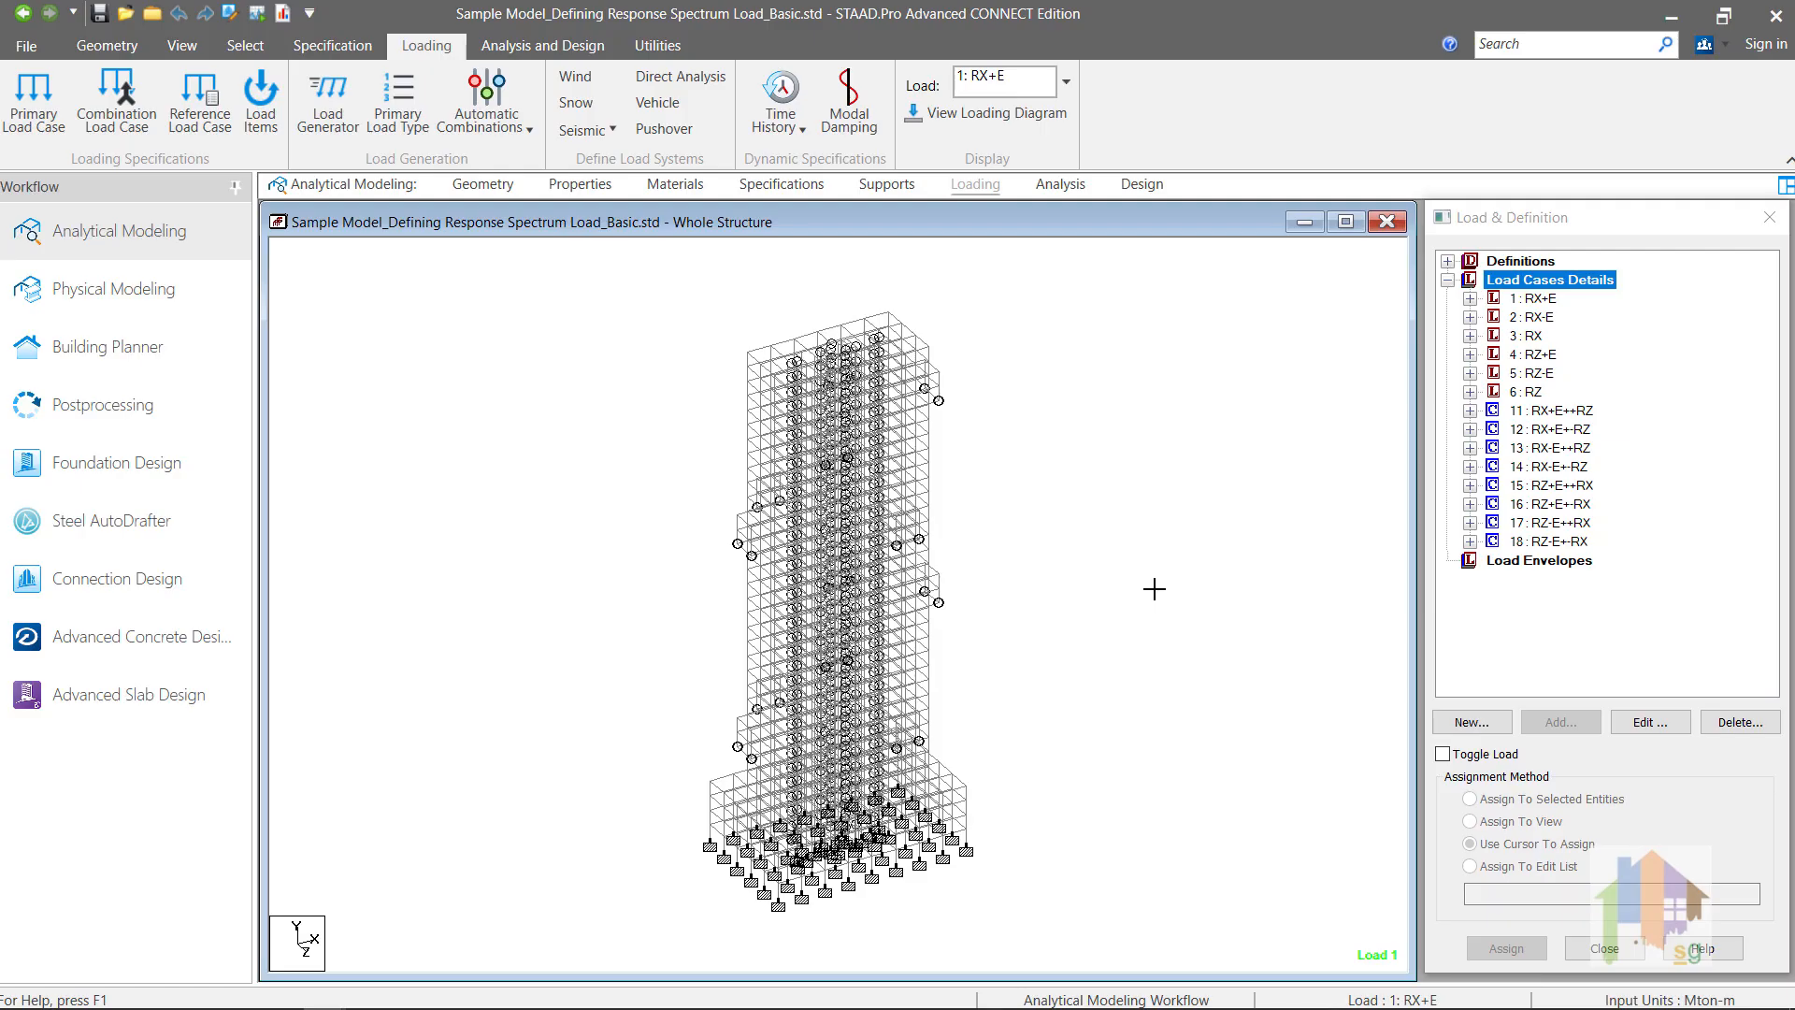
Step: Start a new seismic definition in the Basic model using the IBC 2018 ASCE 7-16 type
{"action": "left_click", "coordinate": [1448, 261]}
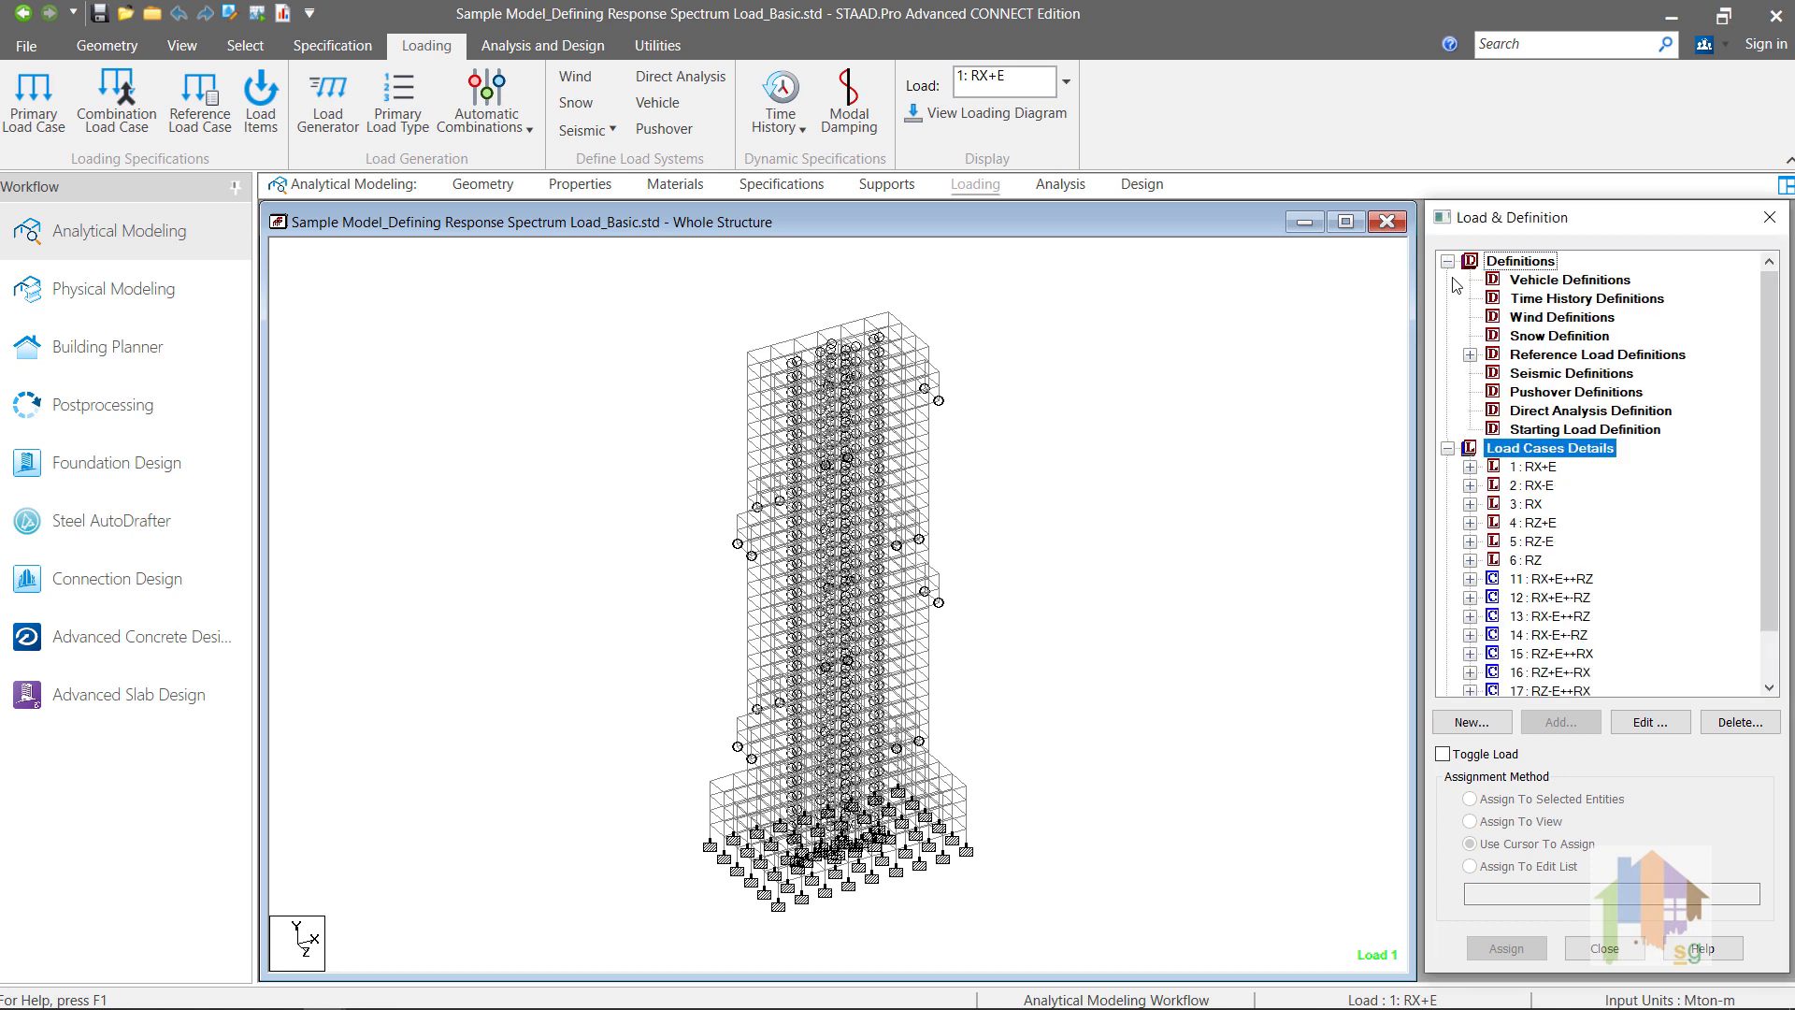
{"action": "left_click", "coordinate": [1522, 376]}
{"action": "left_click", "coordinate": [1559, 723]}
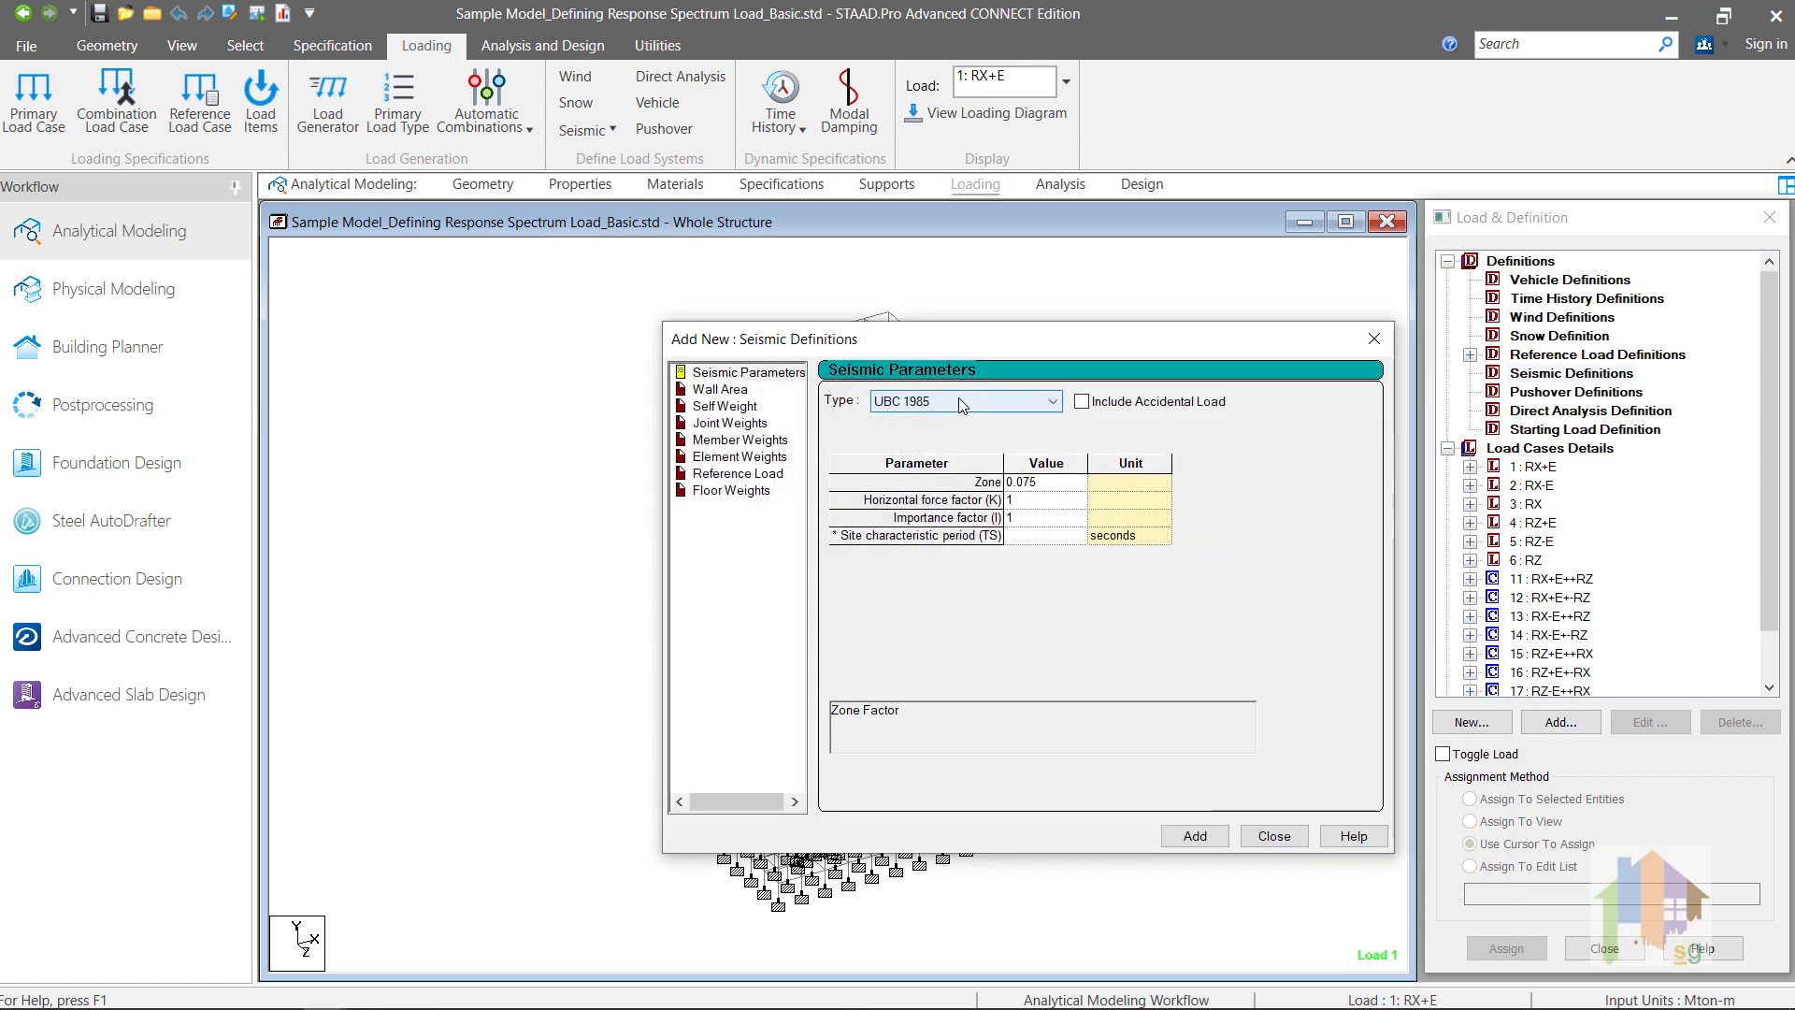
{"action": "left_click", "coordinate": [961, 404]}
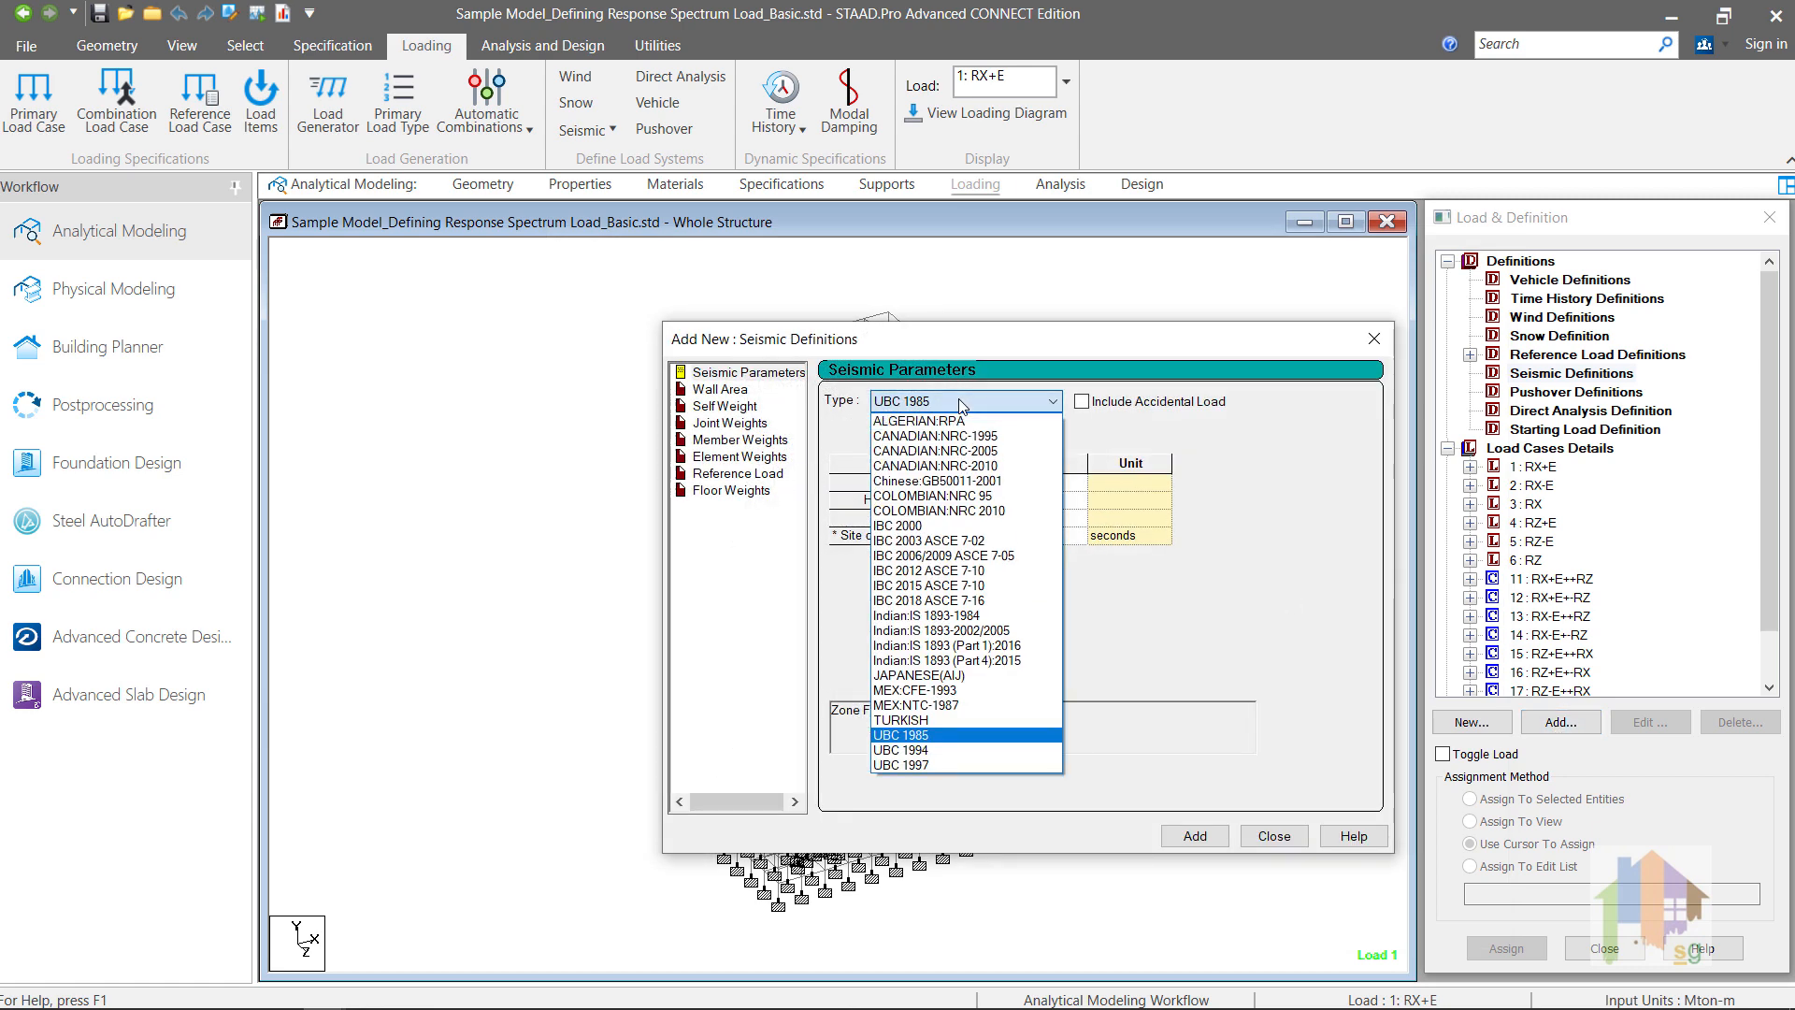
{"action": "left_click", "coordinate": [982, 601]}
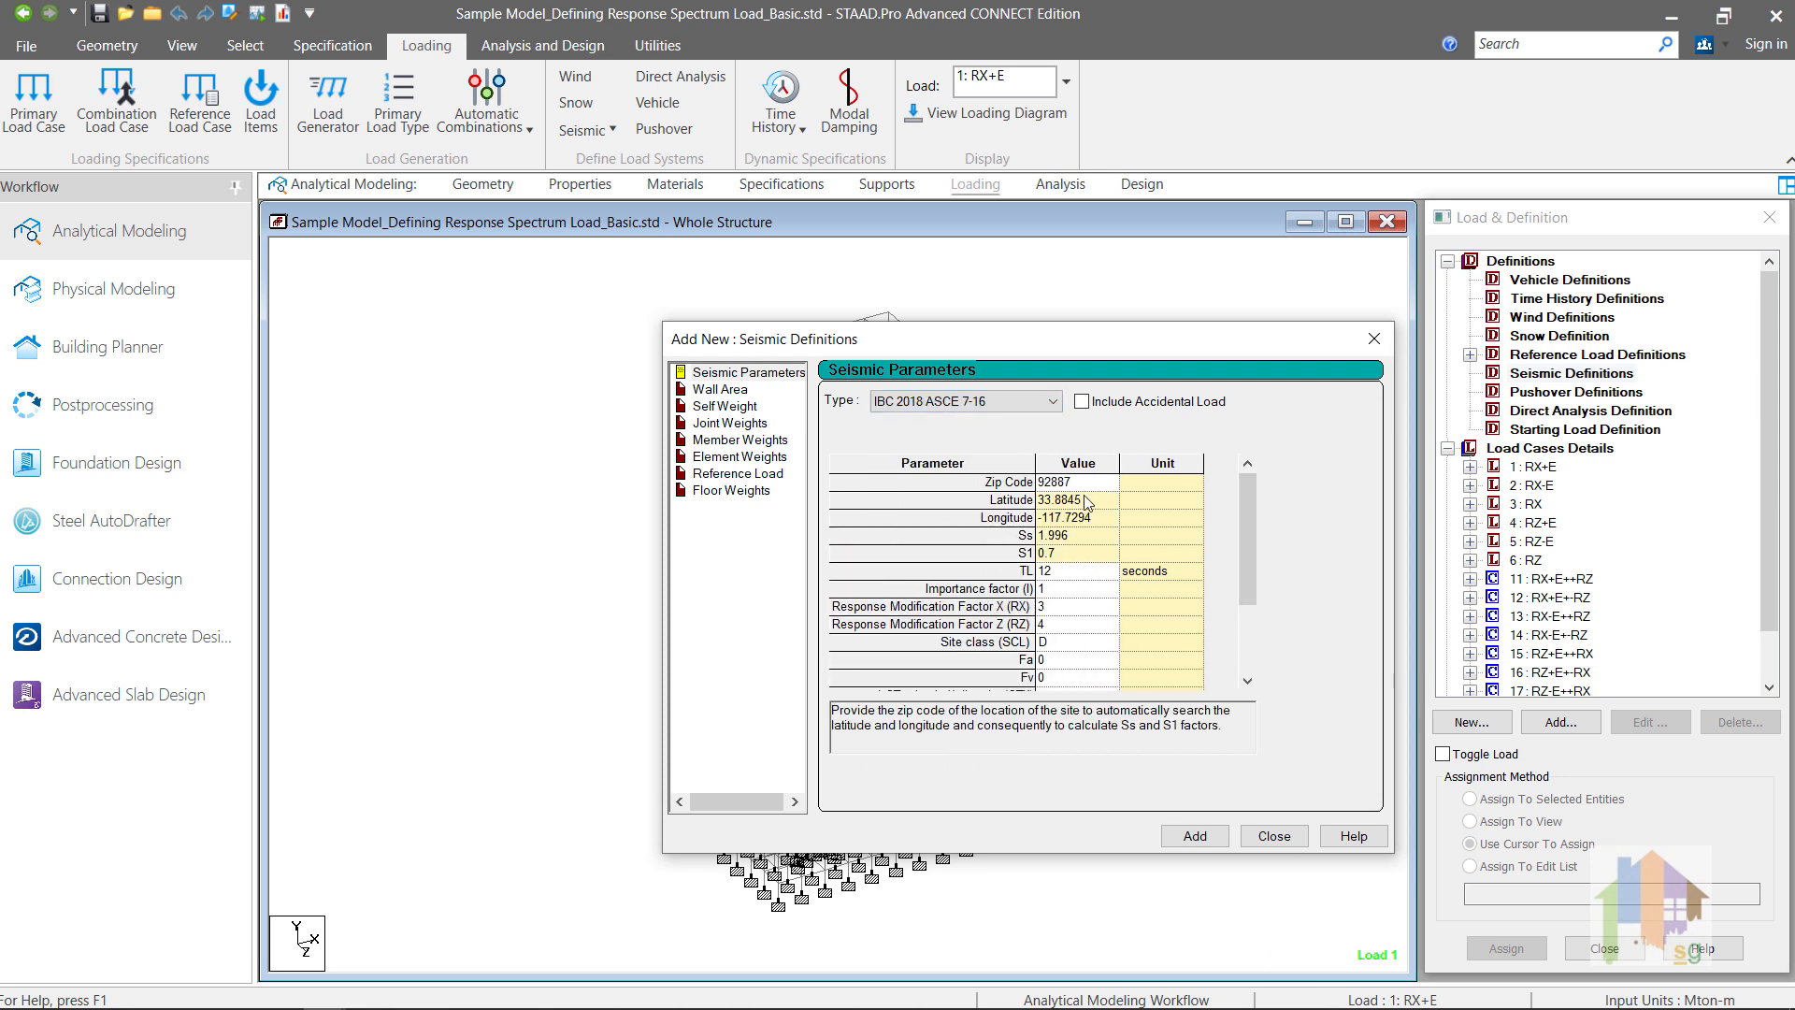
Step: Set TL to 8 seconds, the importance factor to 1.25, and the response modification factors RX and RZ to 4.5
{"action": "left_click", "coordinate": [1062, 590]}
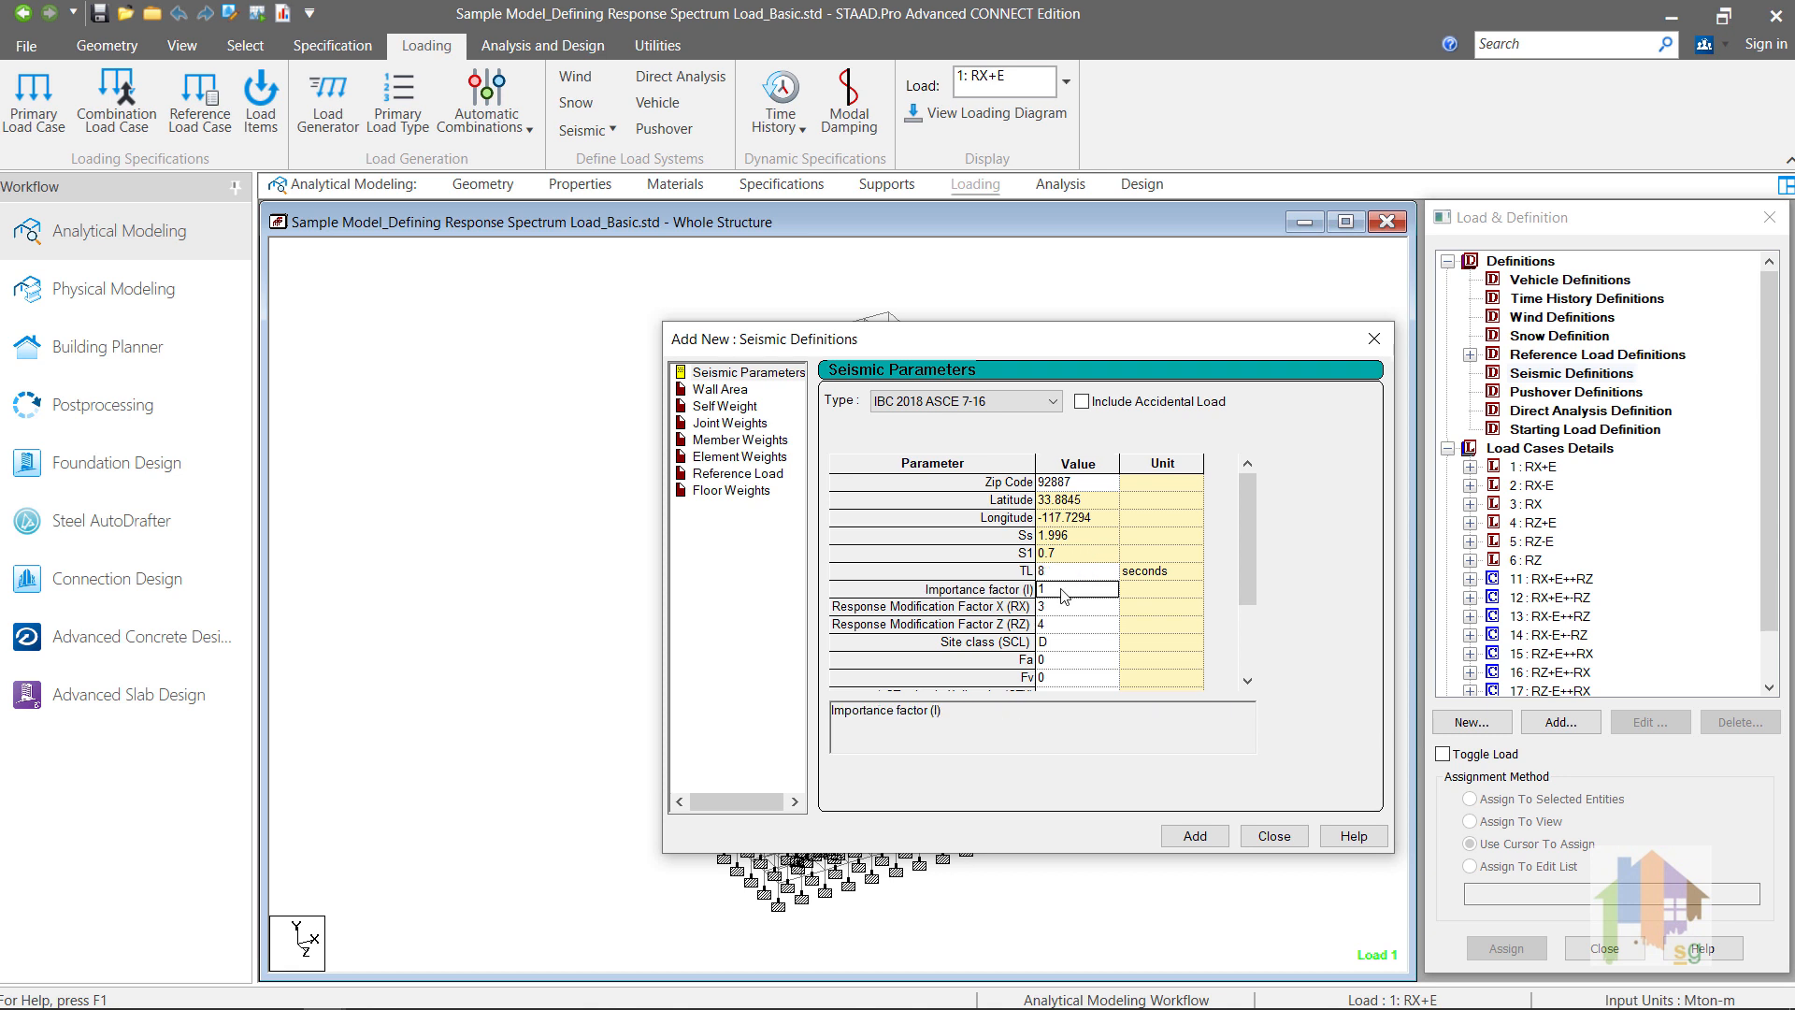
{"action": "type", "text": ".25"}
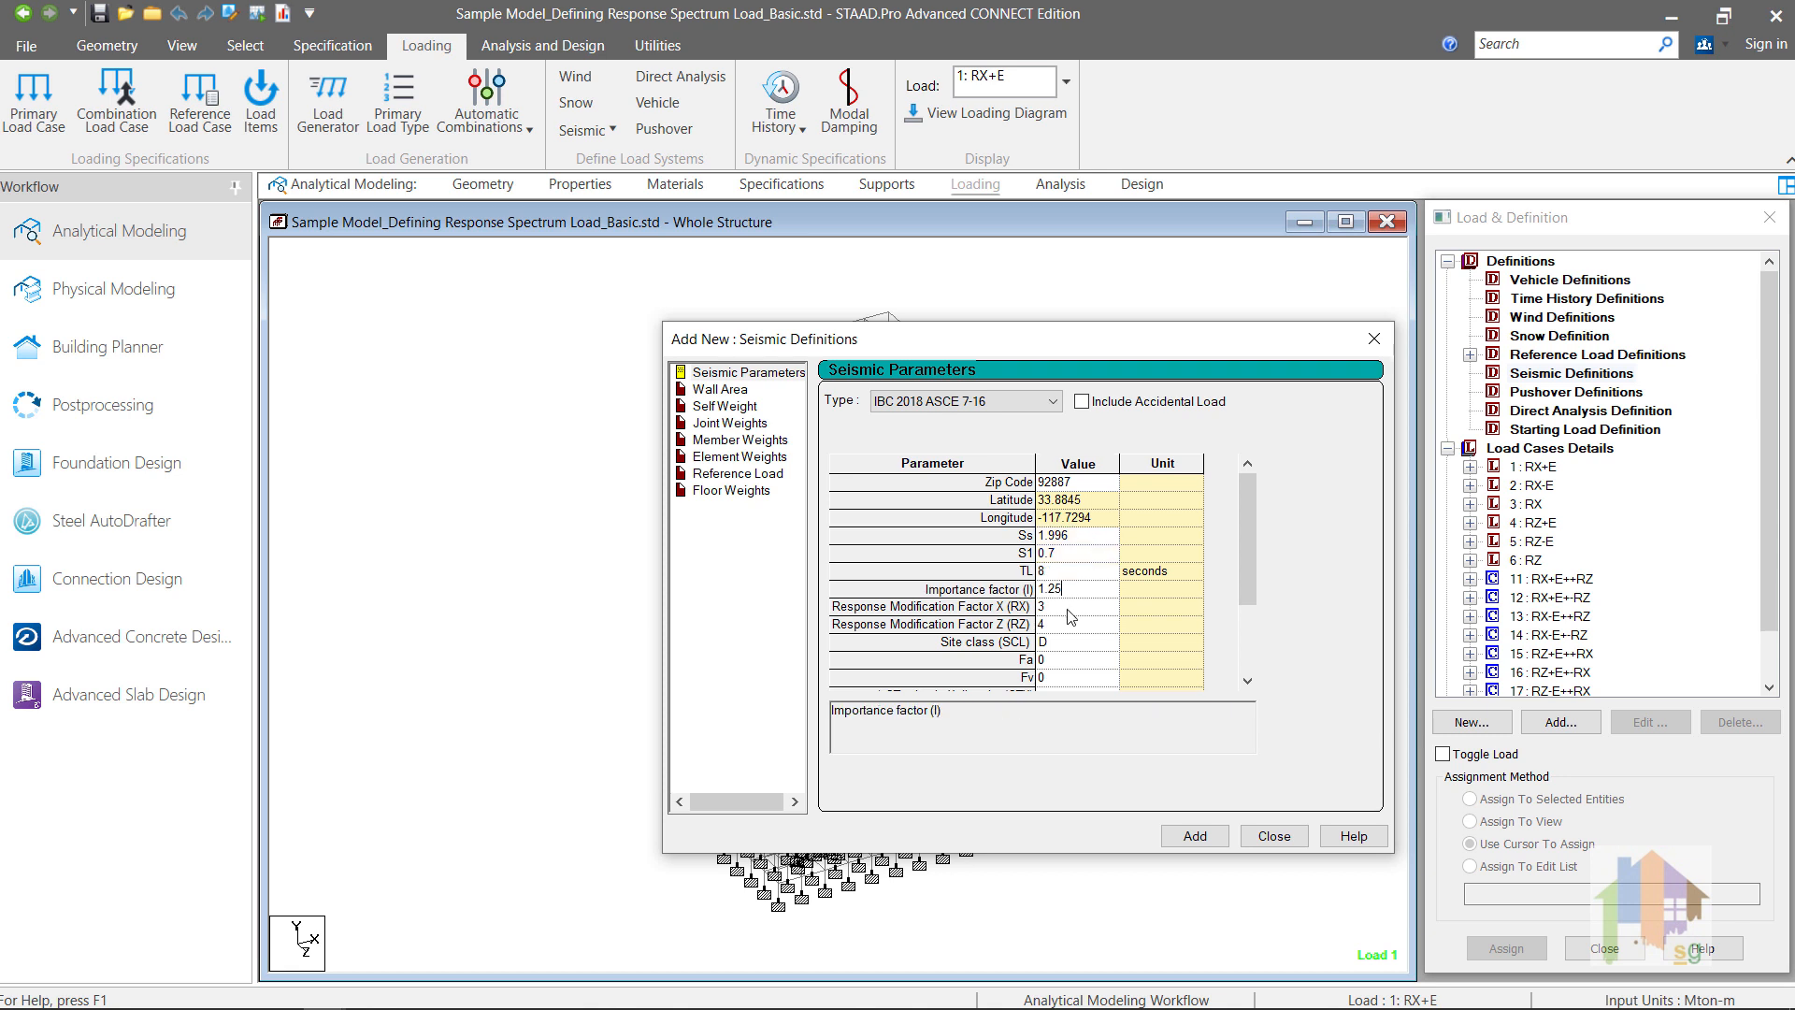
{"action": "left_click", "coordinate": [1069, 608]}
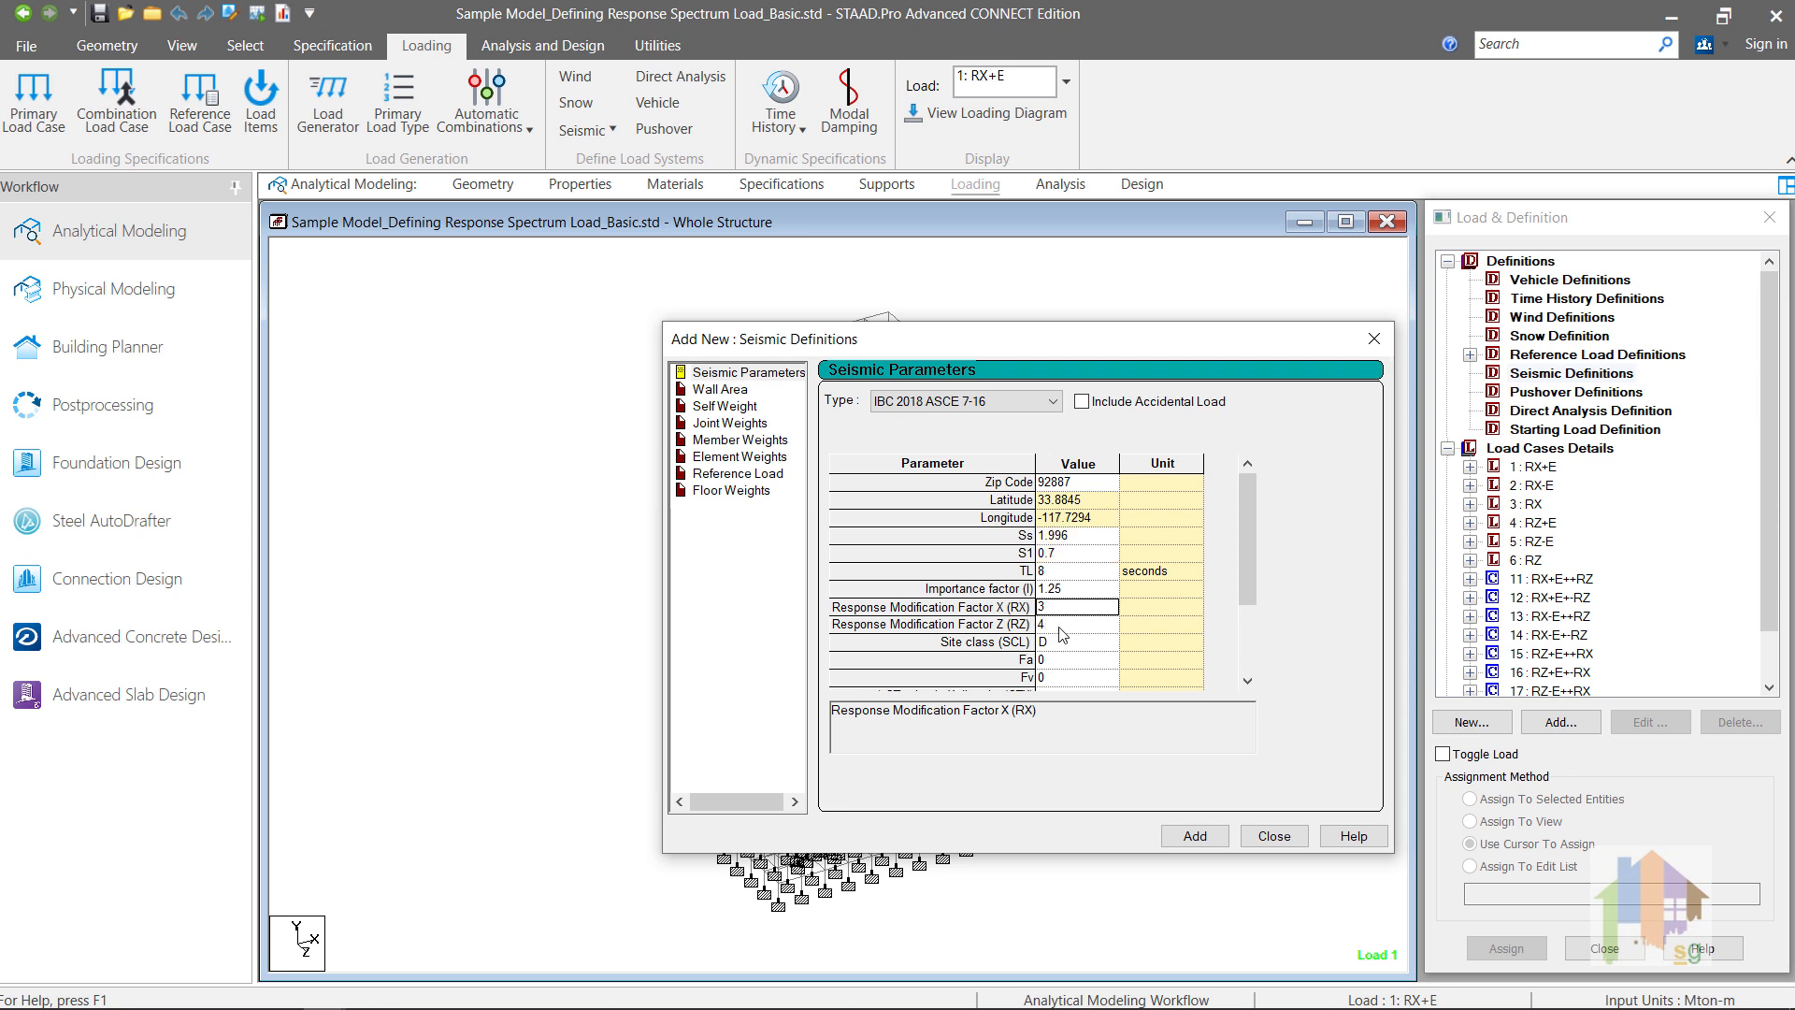
{"action": "type", "text": "4.5"}
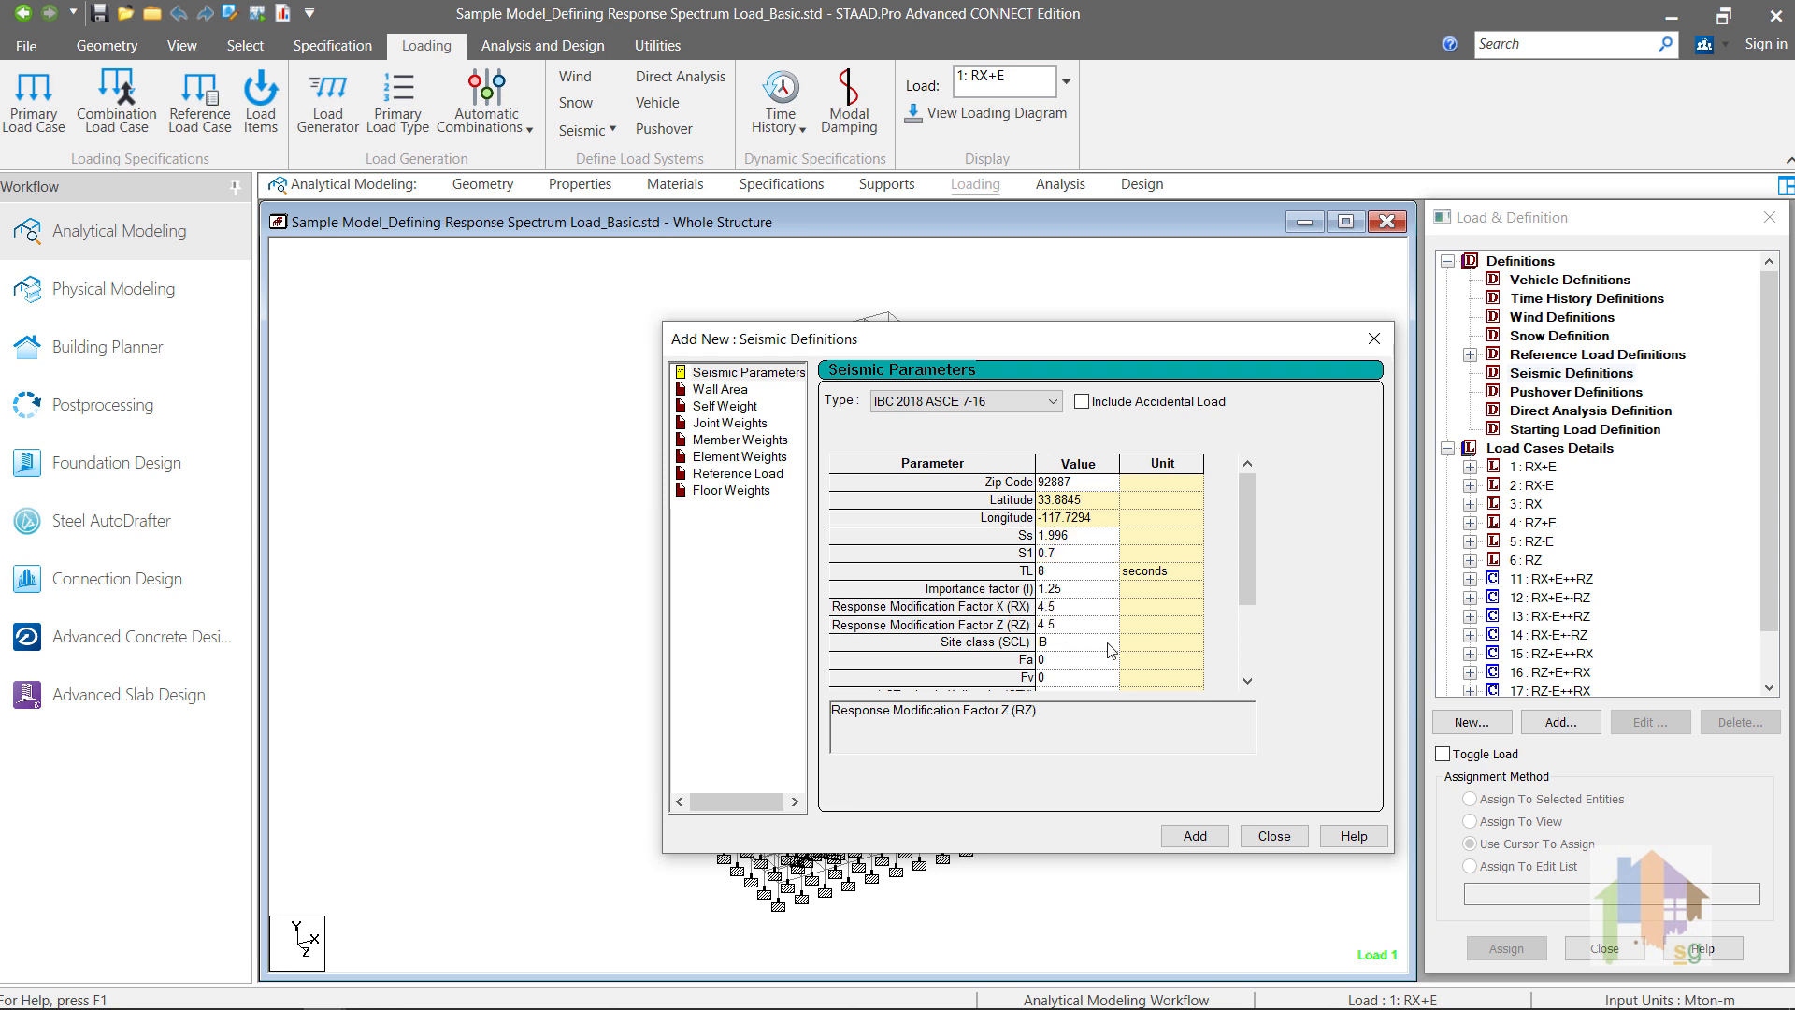
Step: Set the site class to B and add the IBC 2018 seismic definition to the model
{"action": "left_click", "coordinate": [1108, 642]}
{"action": "left_click", "coordinate": [1104, 675]}
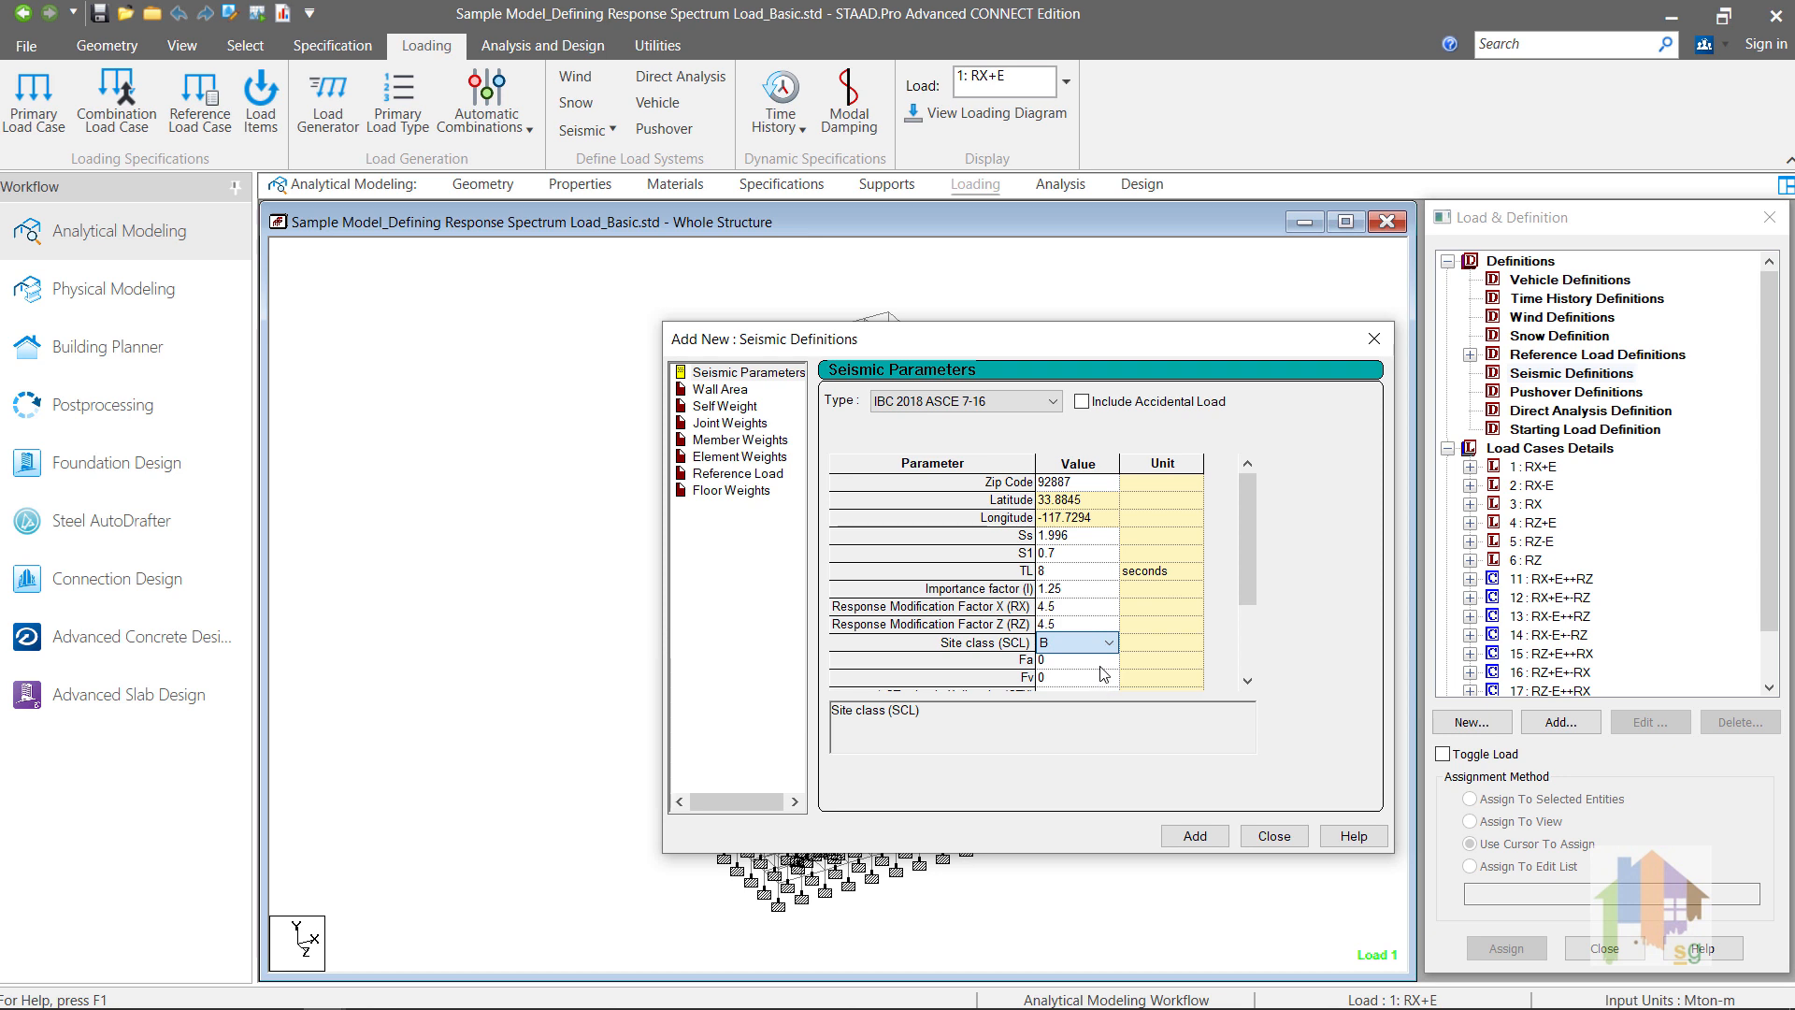
{"action": "left_click", "coordinate": [1101, 665]}
{"action": "left_click_drag", "start_coordinate": [1244, 583], "coordinate": [1249, 654]}
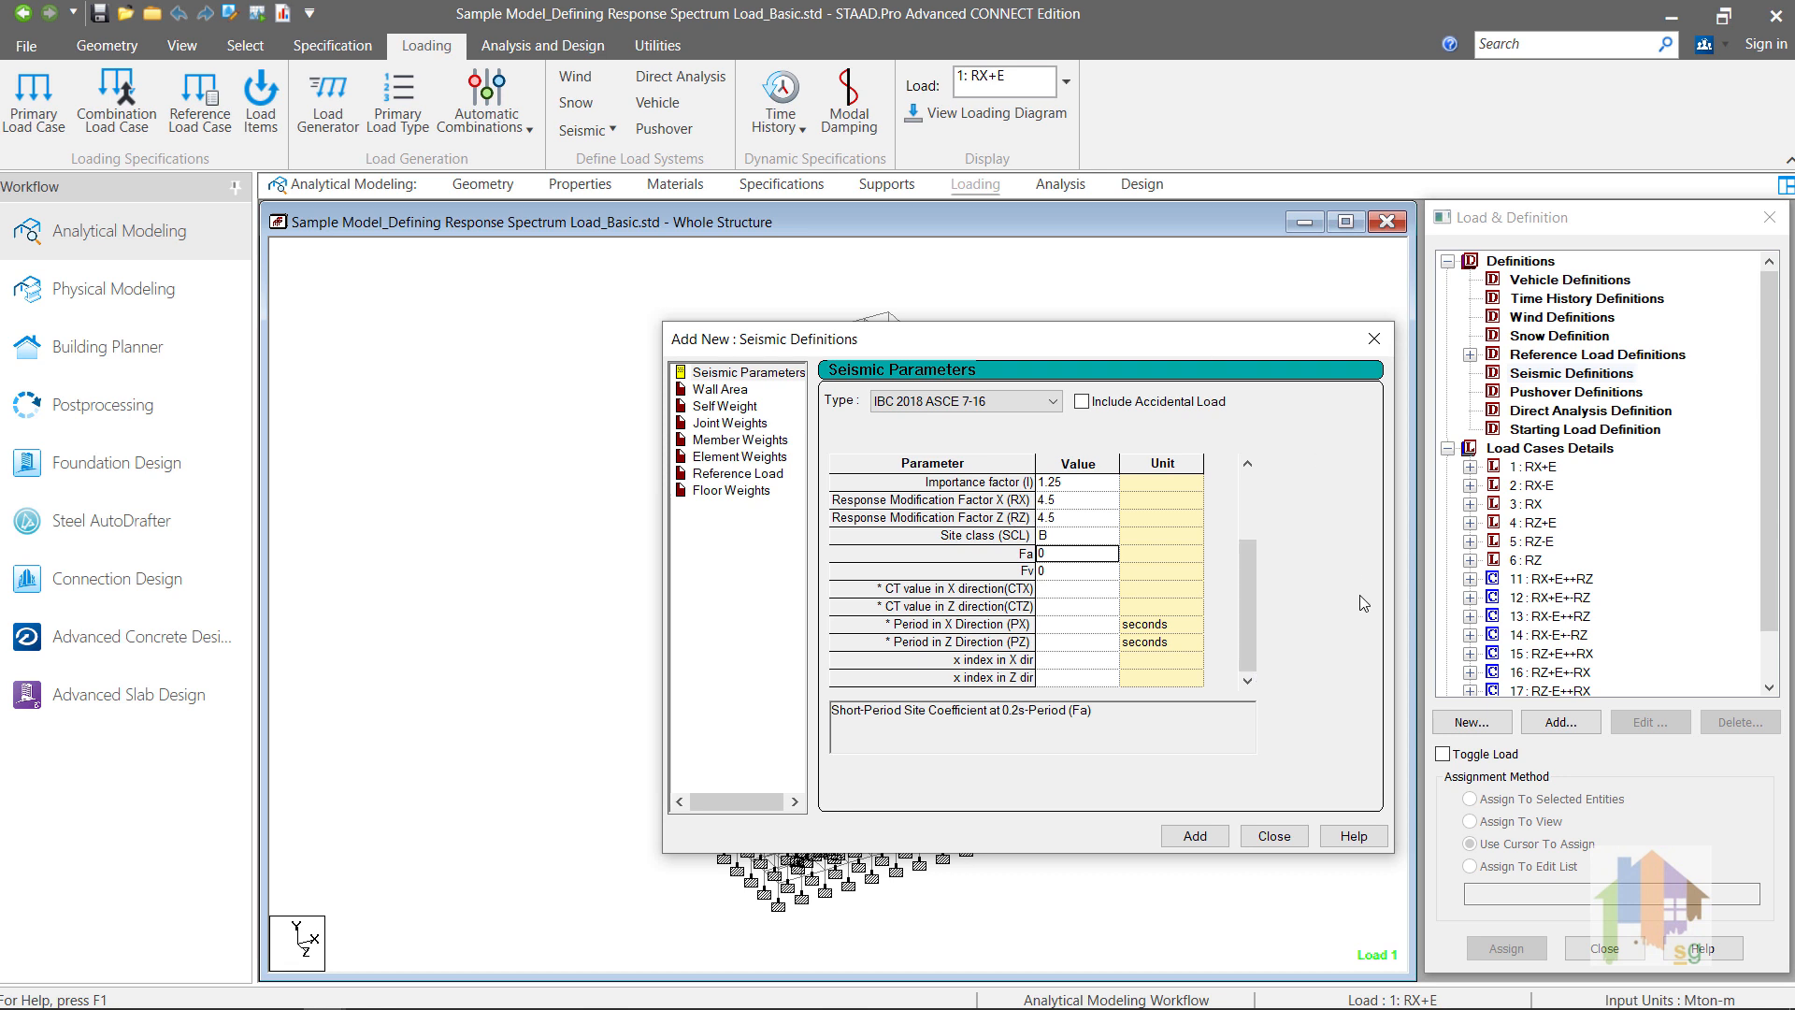
{"action": "left_click", "coordinate": [1207, 837]}
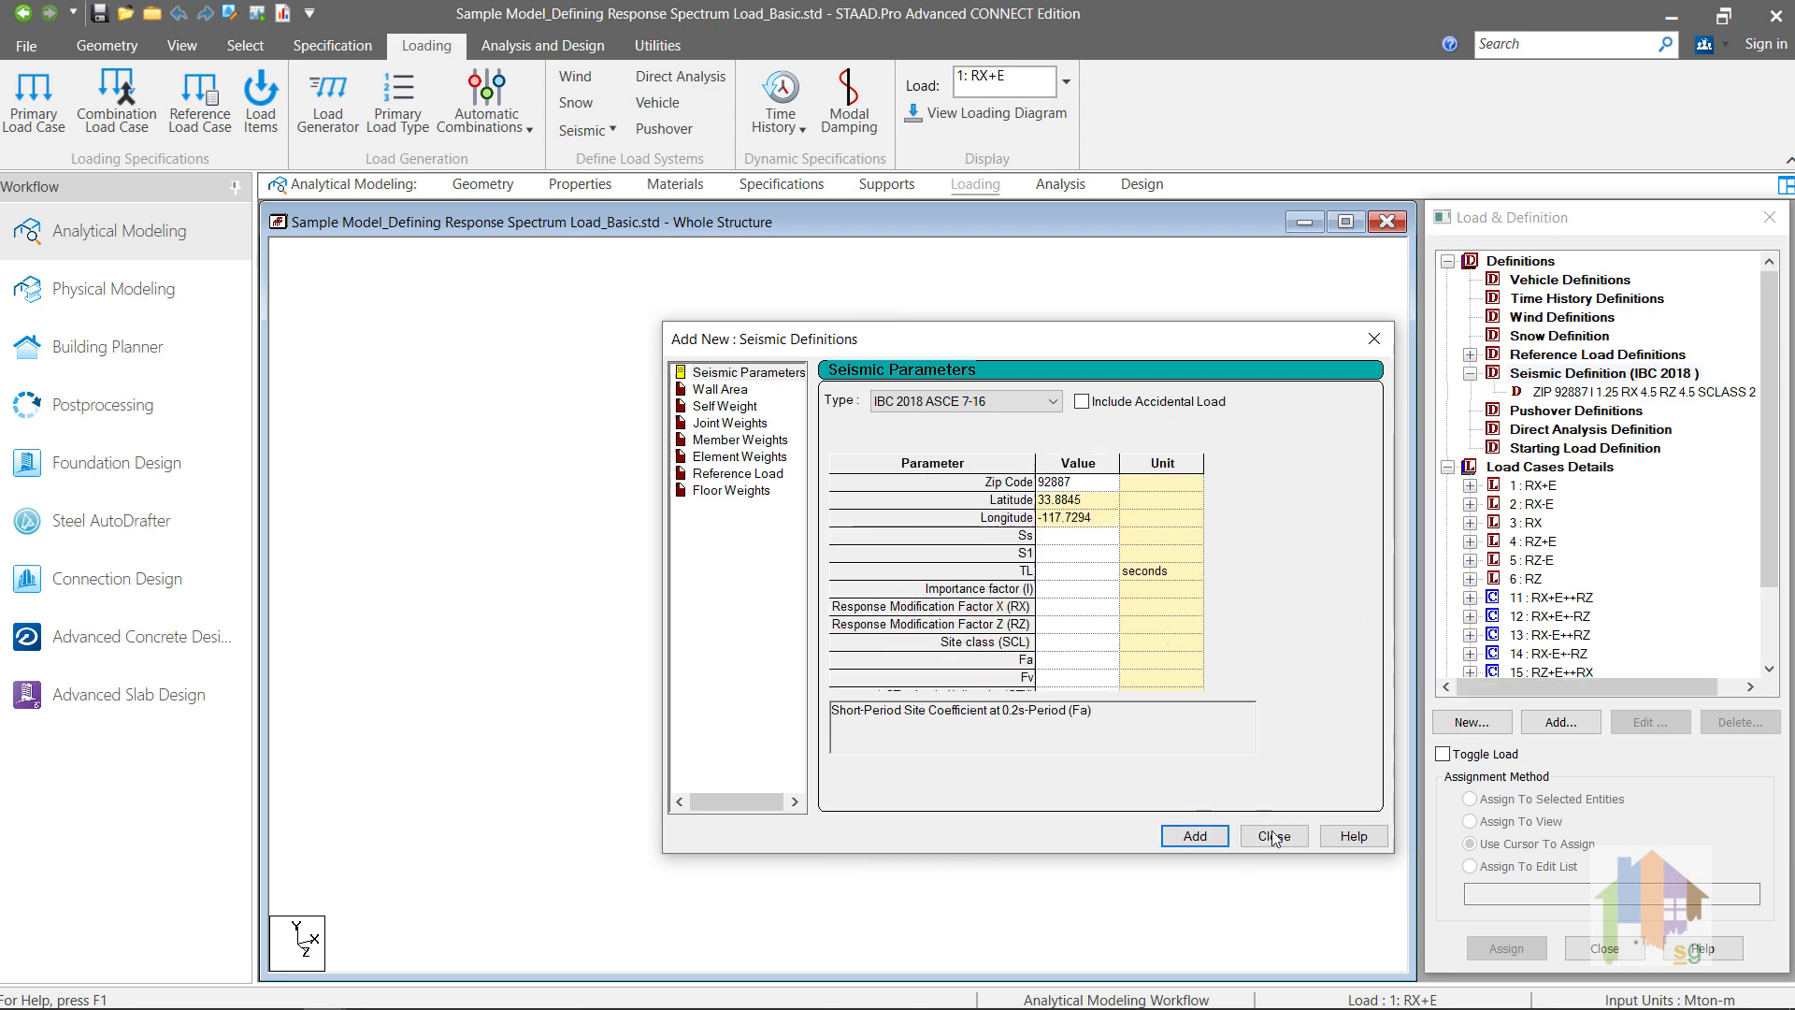
{"action": "key", "text": "Escape"}
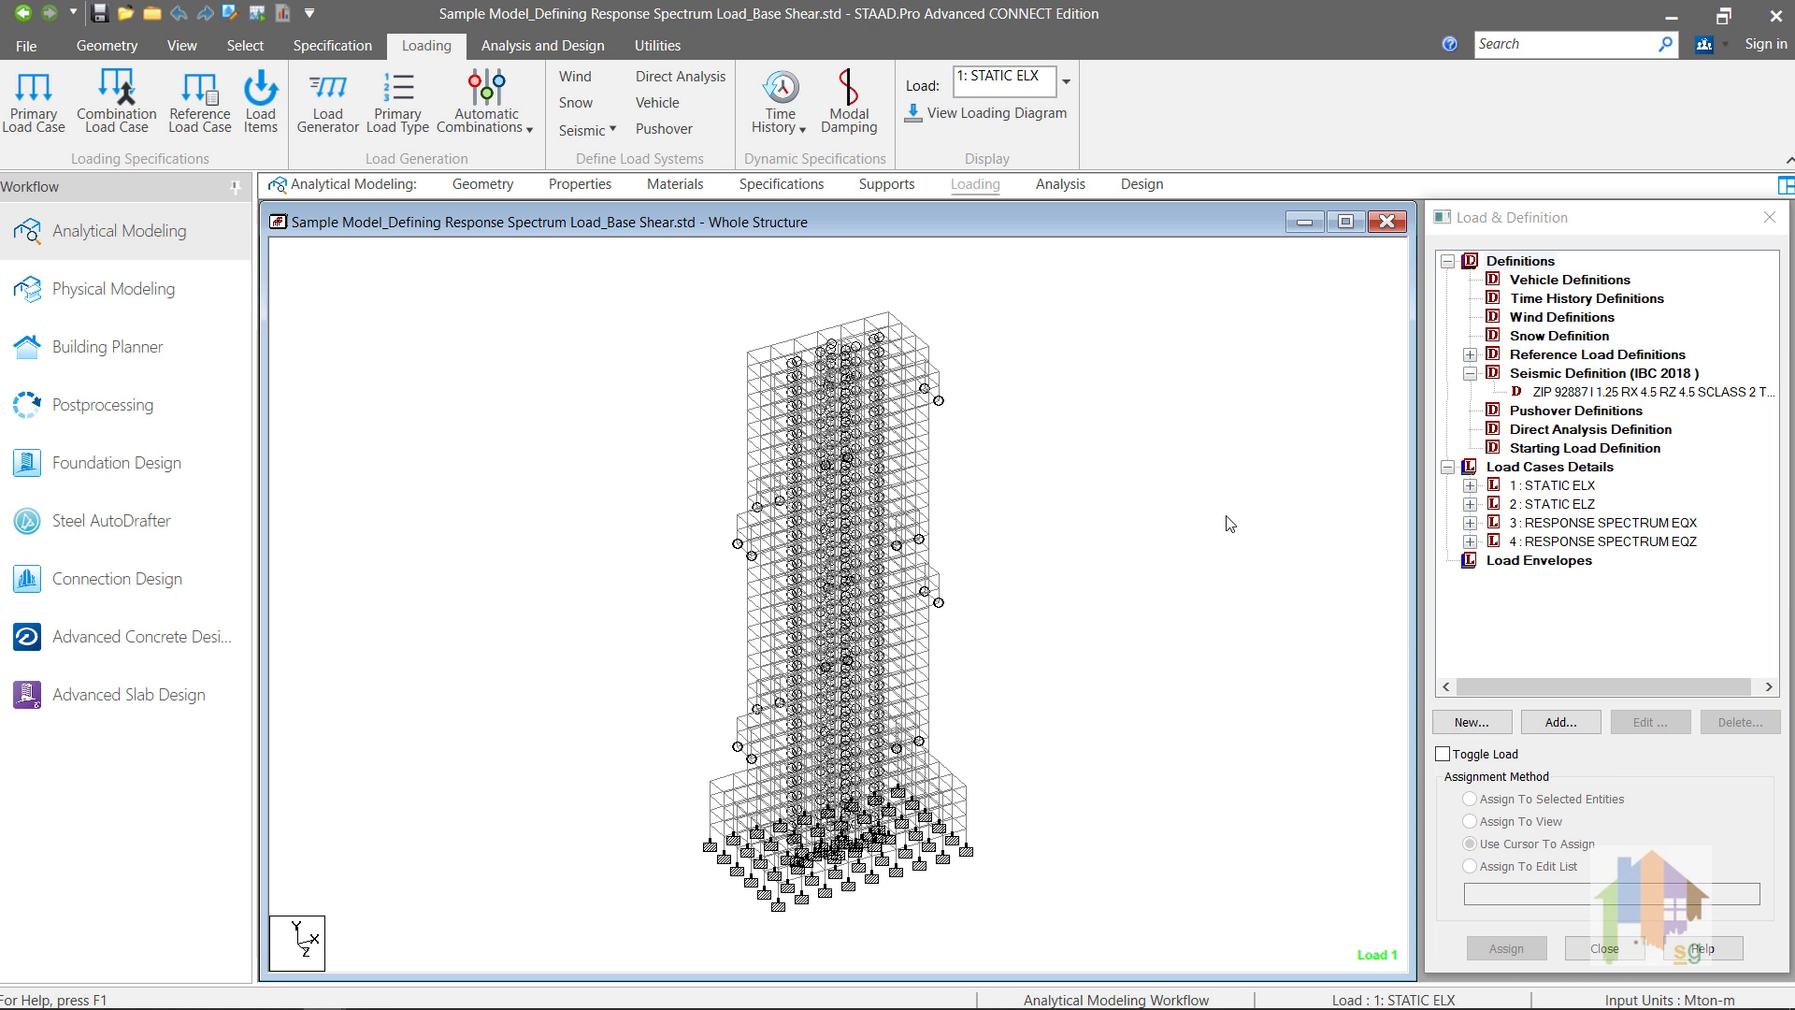
Step: Inspect the STATIC ELX and STATIC ELZ load cases in the Base Shear model, including the X-direction load's factor settings
{"action": "left_click", "coordinate": [1470, 486]}
{"action": "left_click", "coordinate": [1470, 525]}
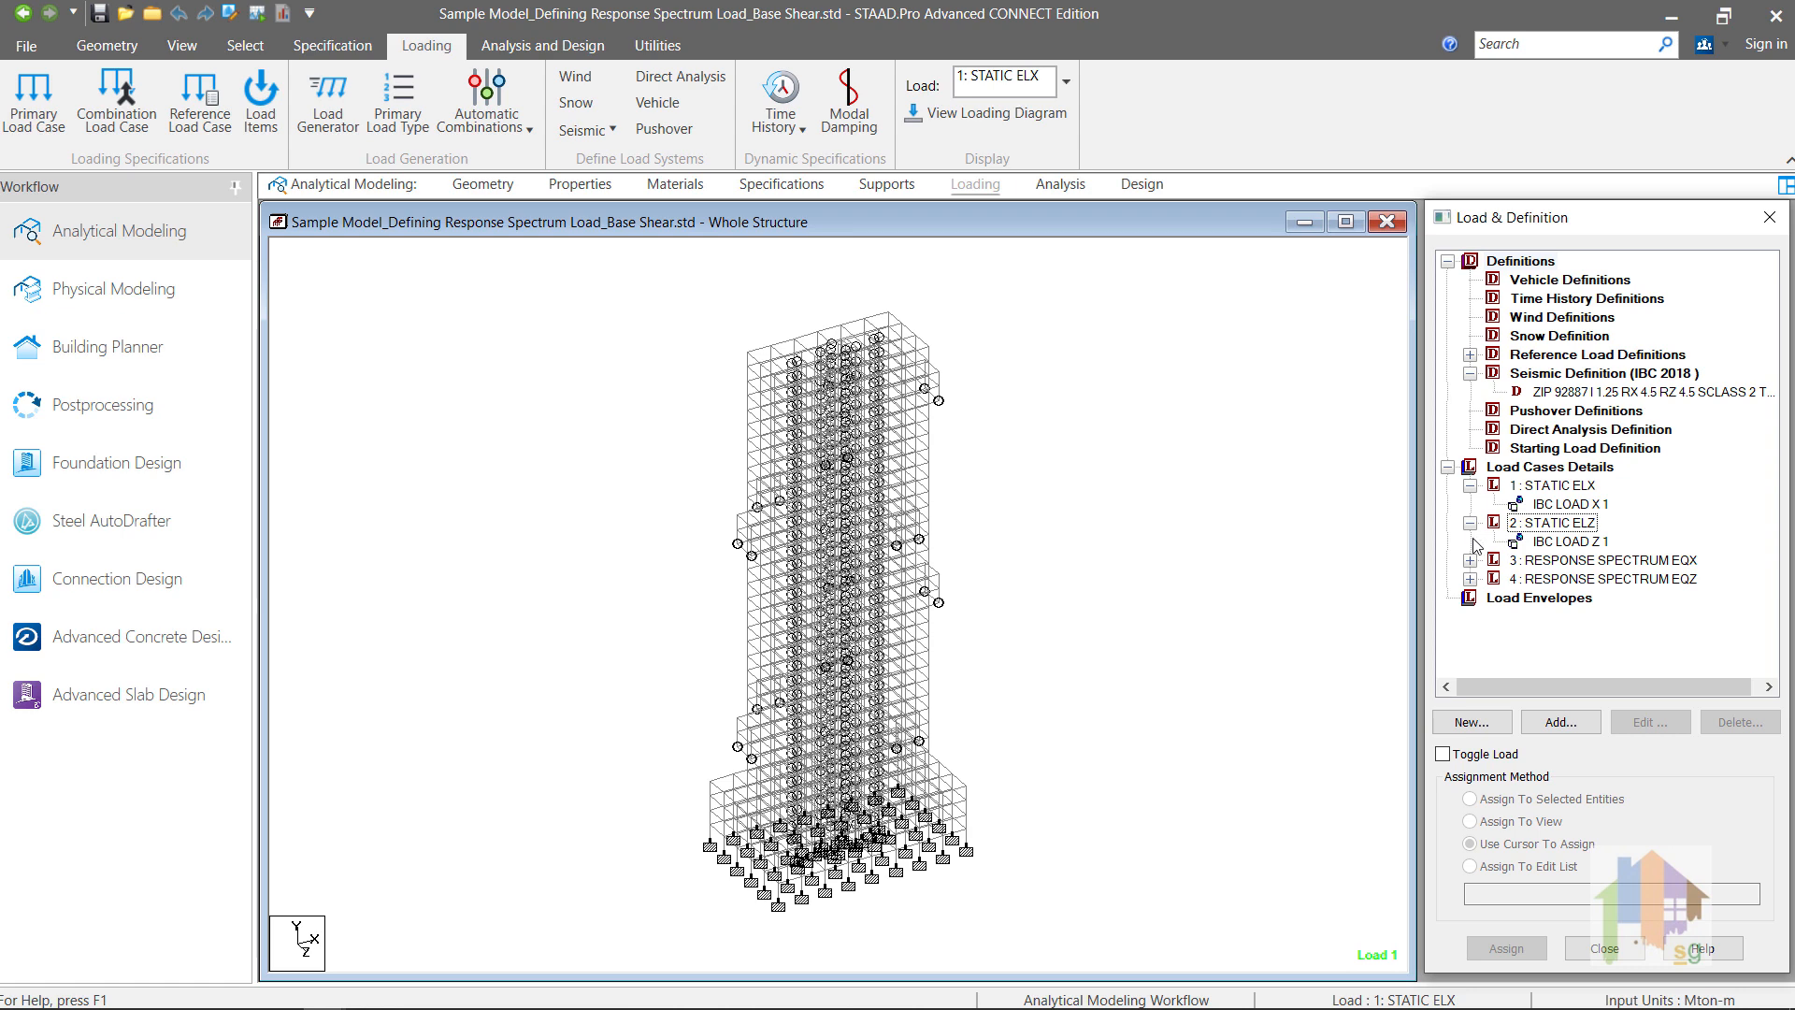
{"action": "double_click", "coordinate": [1571, 504]}
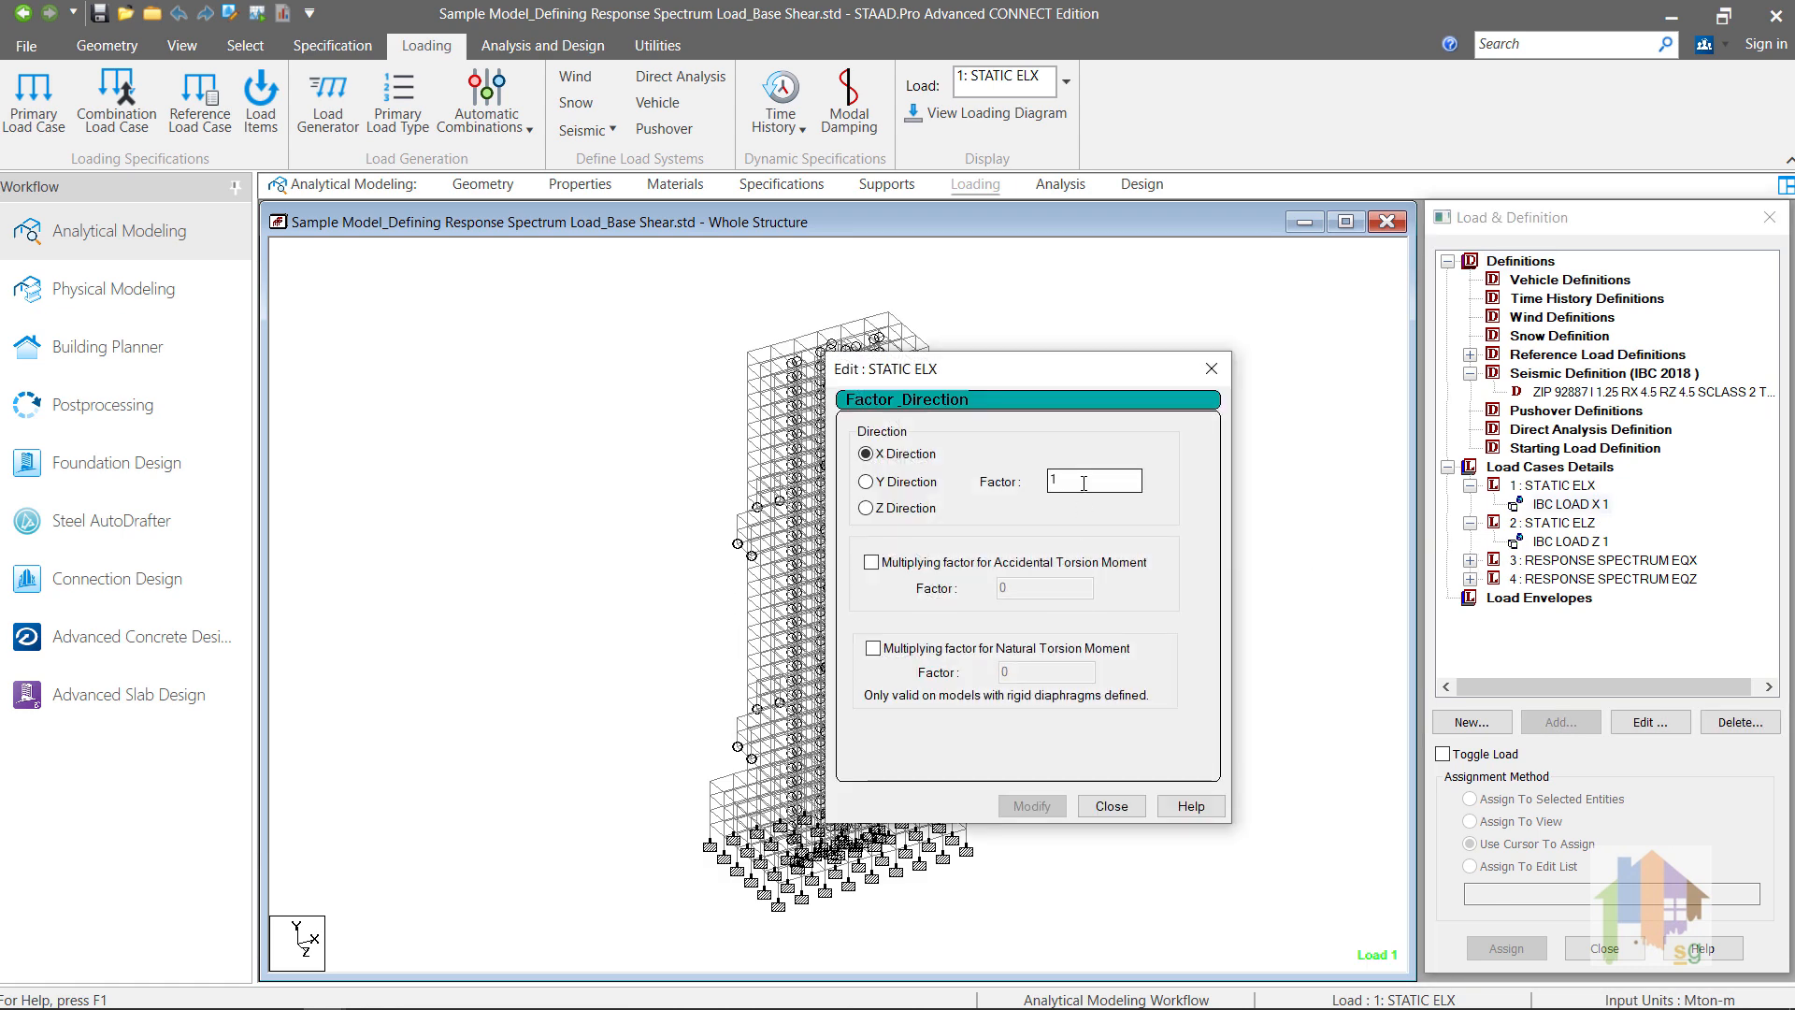
{"action": "left_click", "coordinate": [1225, 366]}
Step: Inspect the response spectrum load cases EQX and EQZ in the Base Shear model and review EQX's spectrum parameters
{"action": "left_click", "coordinate": [1471, 561]}
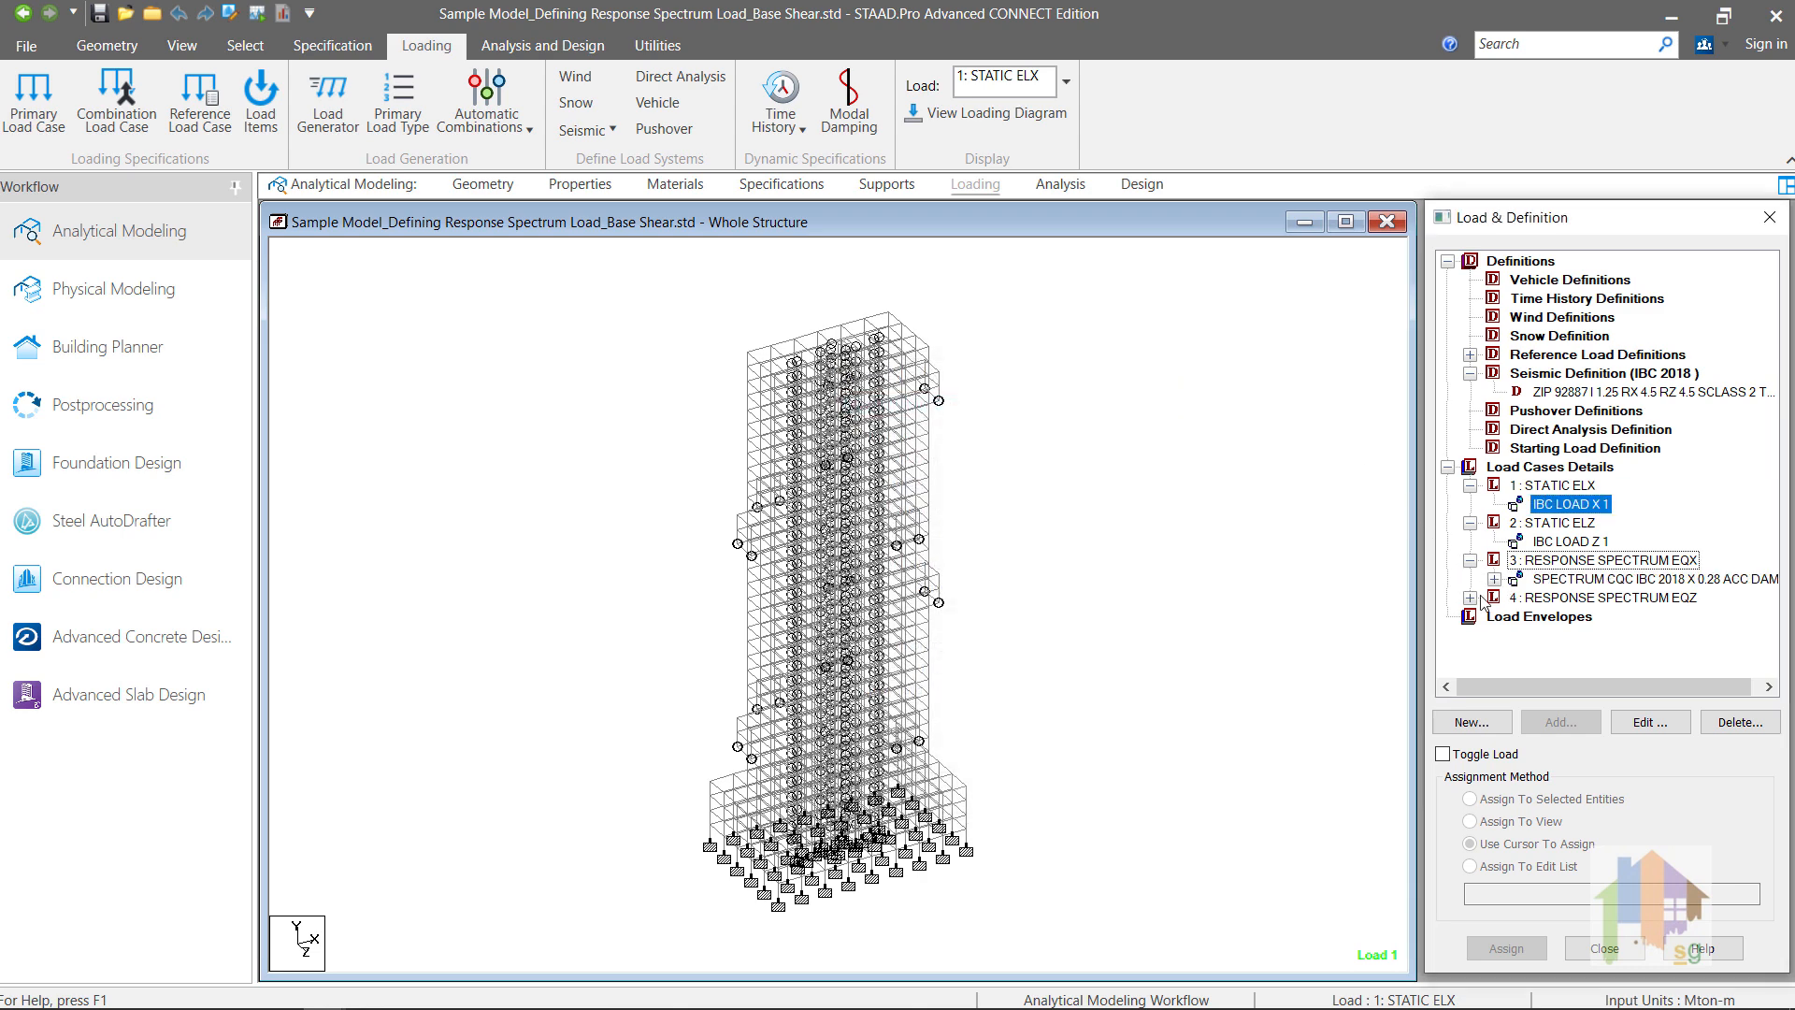
{"action": "left_click", "coordinate": [1471, 598]}
{"action": "double_click", "coordinate": [1568, 586]}
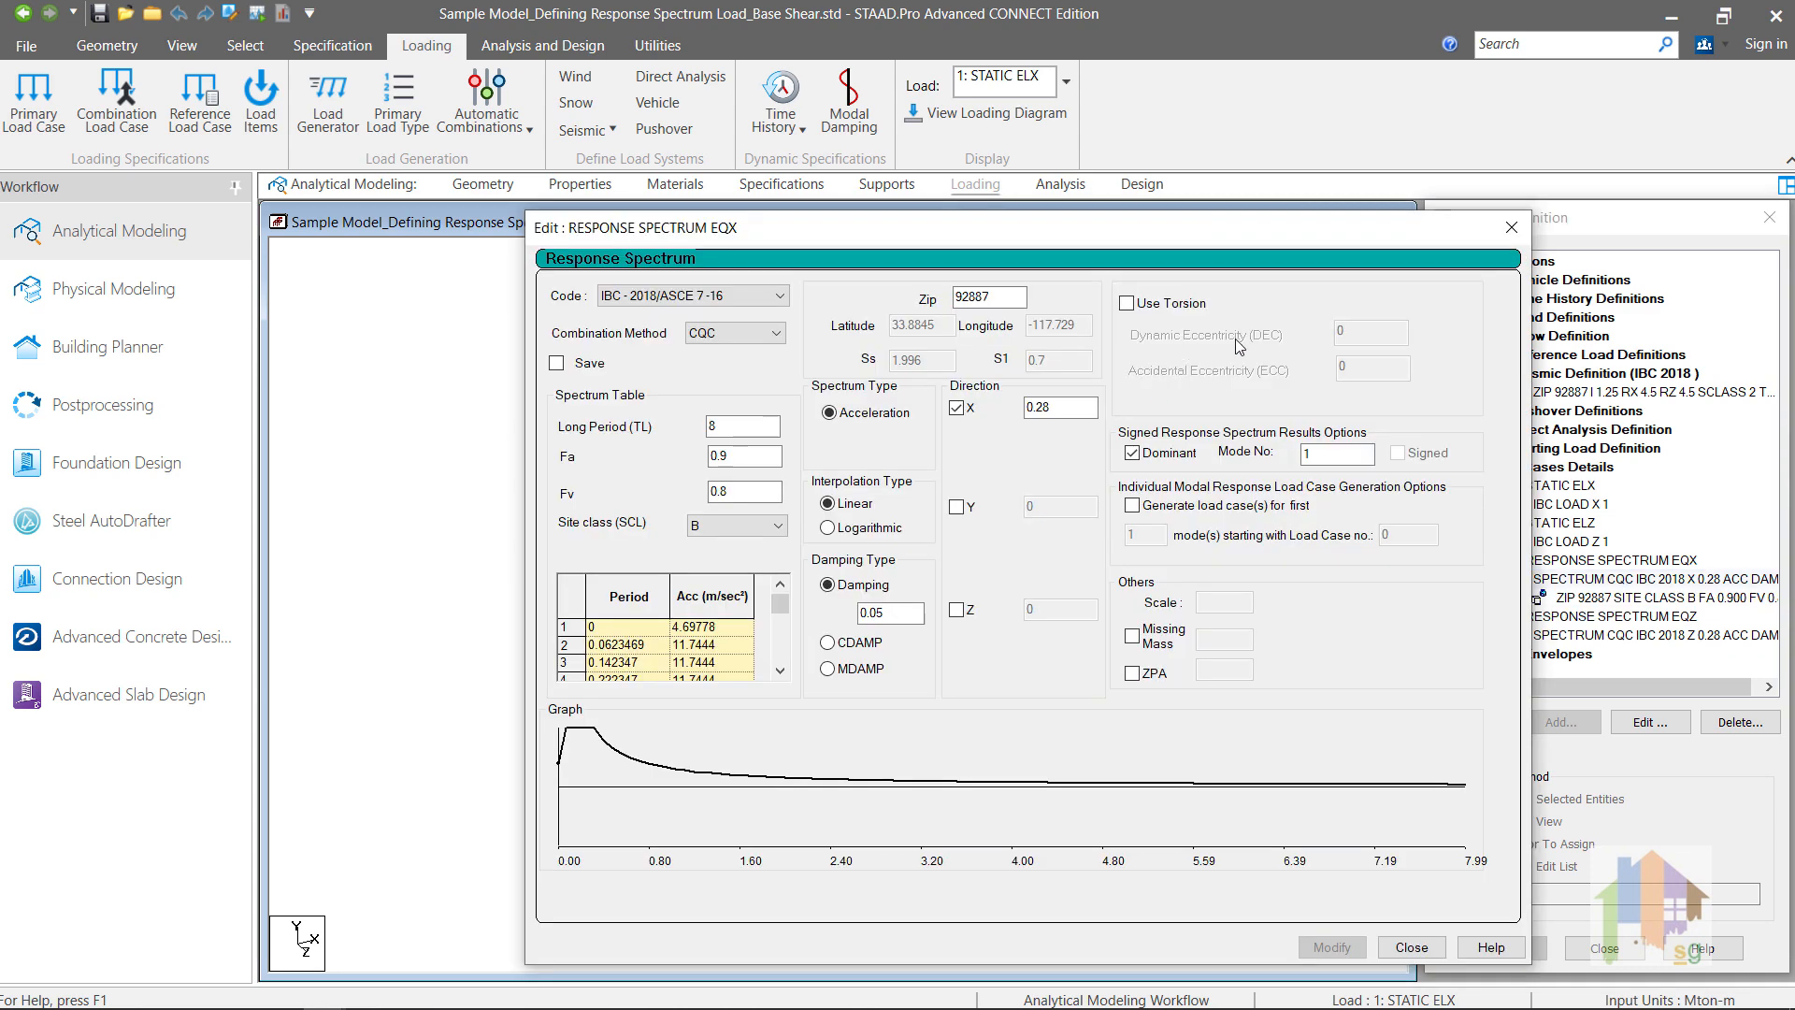
{"action": "left_click", "coordinate": [1509, 229]}
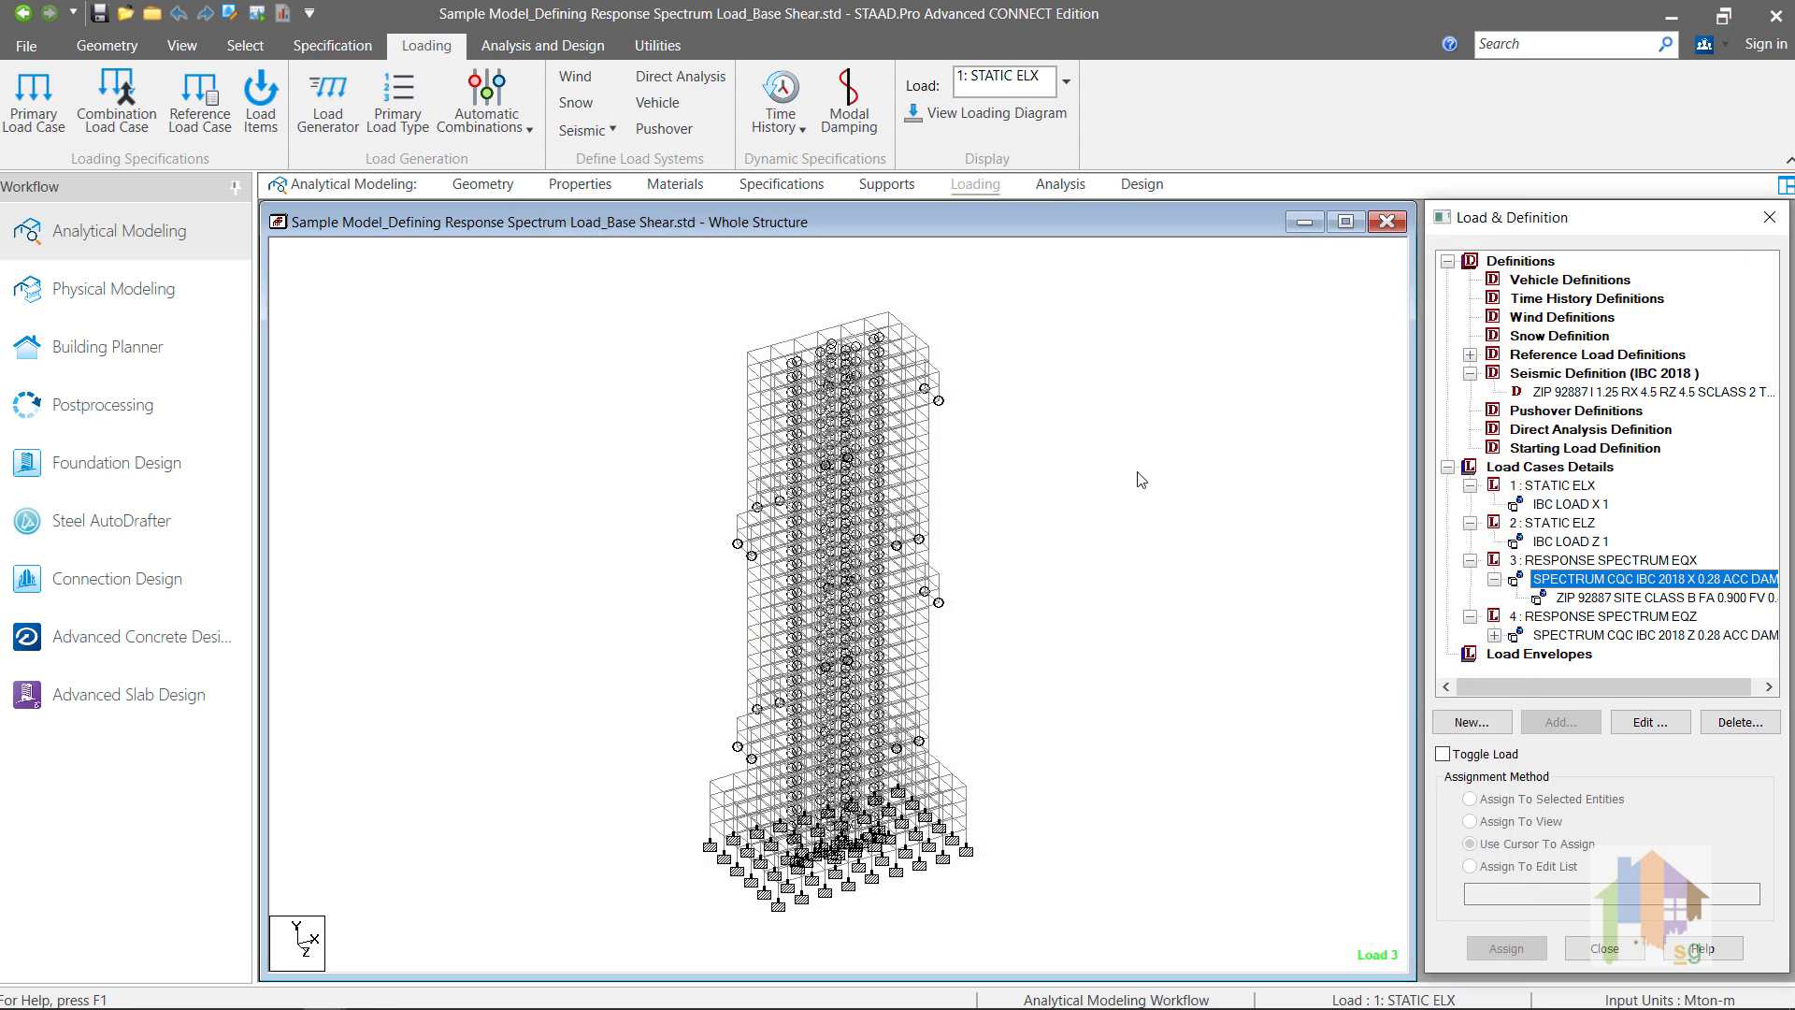
{"action": "left_click", "coordinate": [1141, 480]}
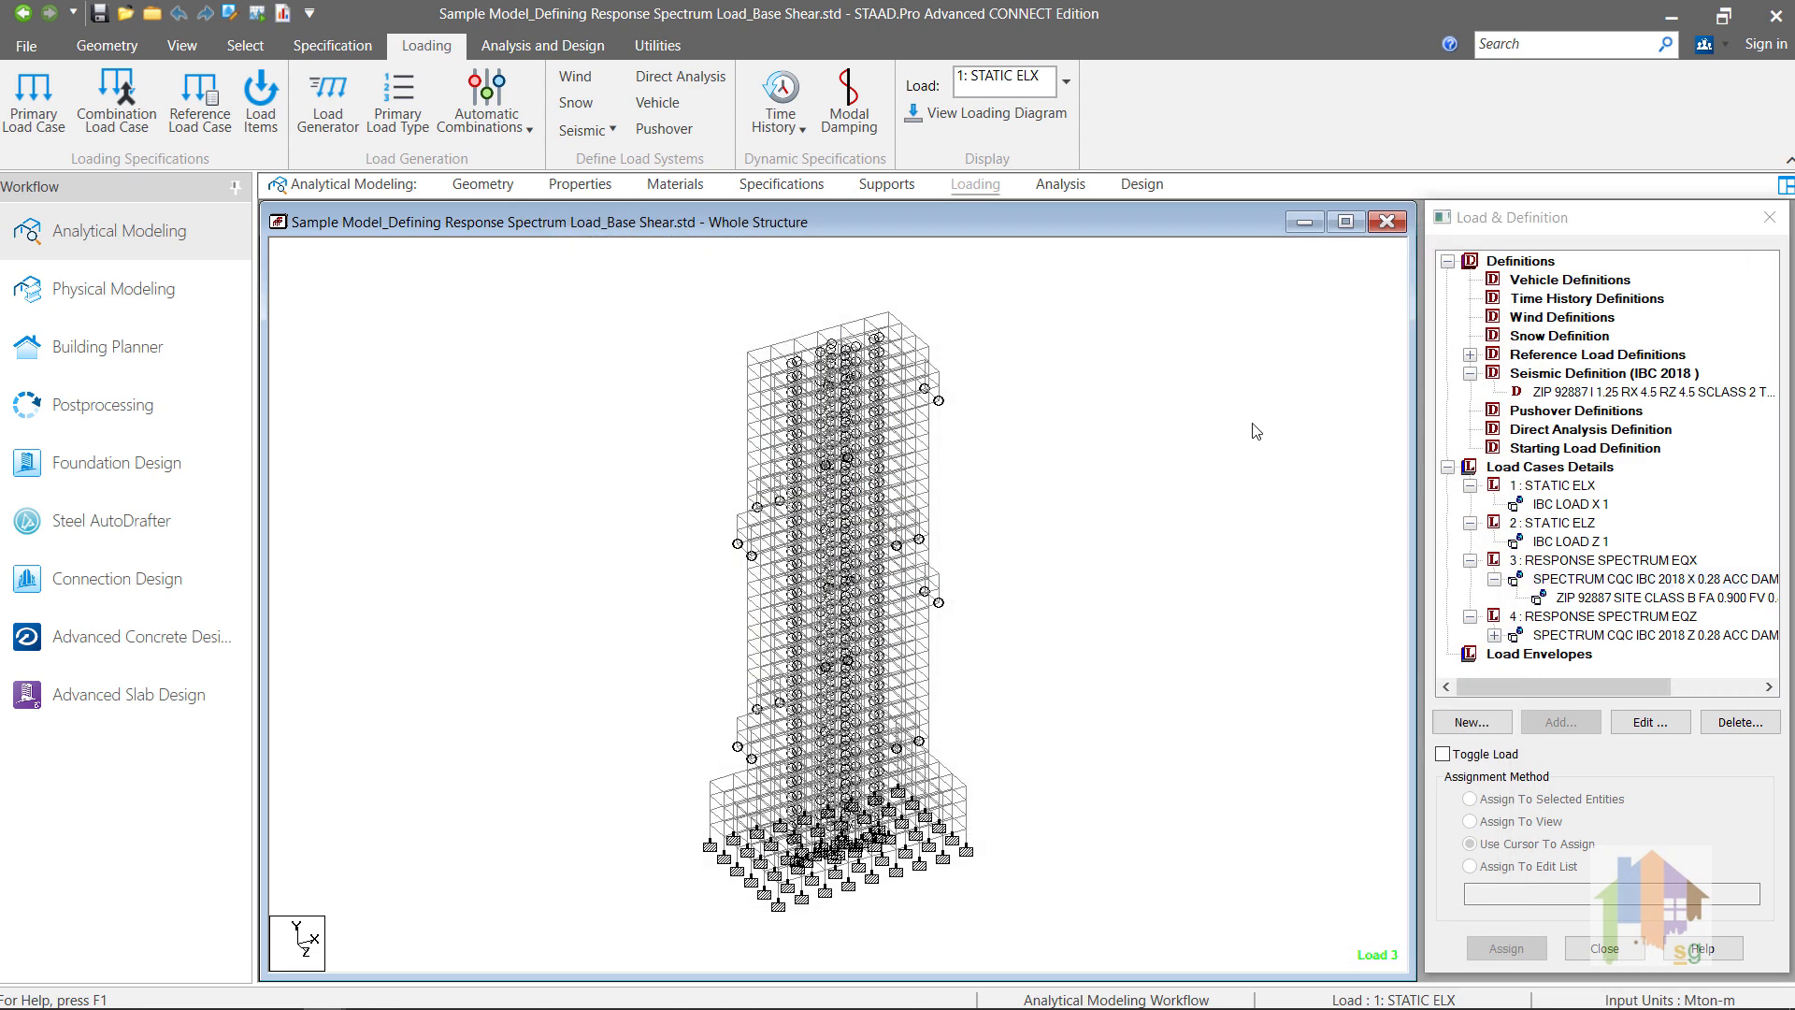
Step: Examine the IBC 2018 design base shears along X and Z and both participation factors tables in the Base Shear model's analysis output
{"action": "left_click", "coordinate": [282, 13]}
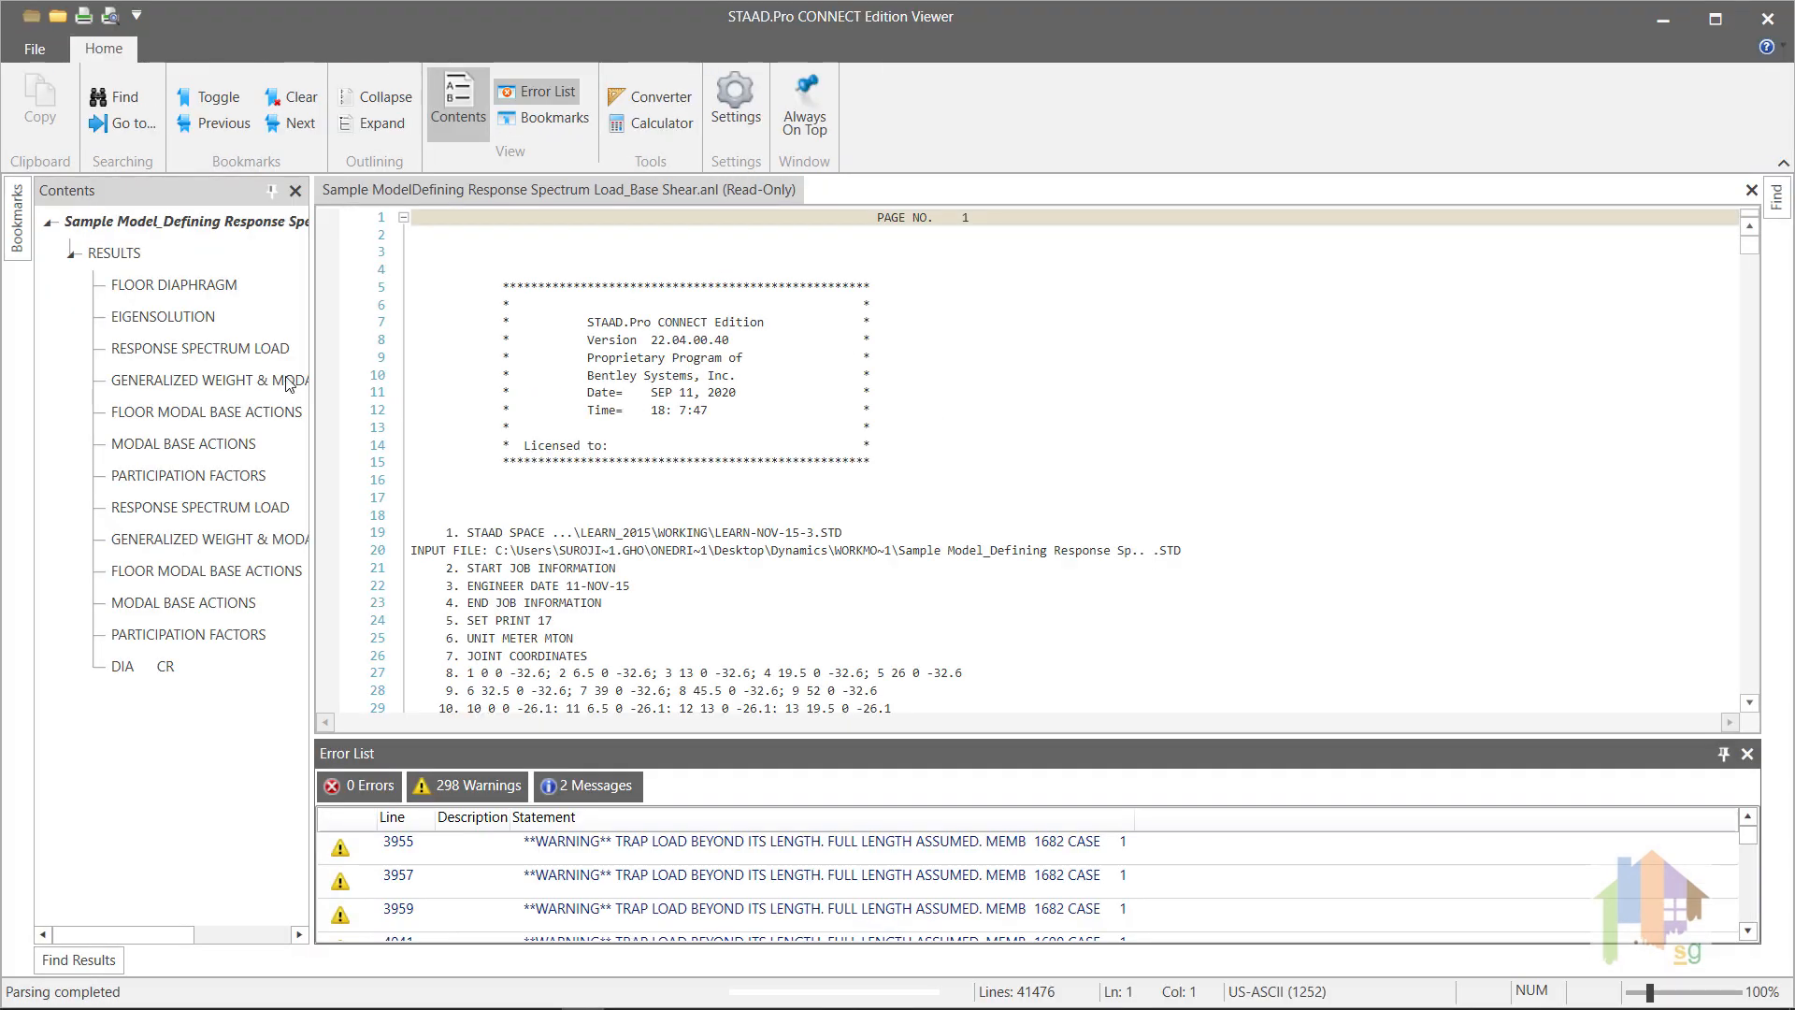
{"action": "left_click", "coordinate": [257, 354]}
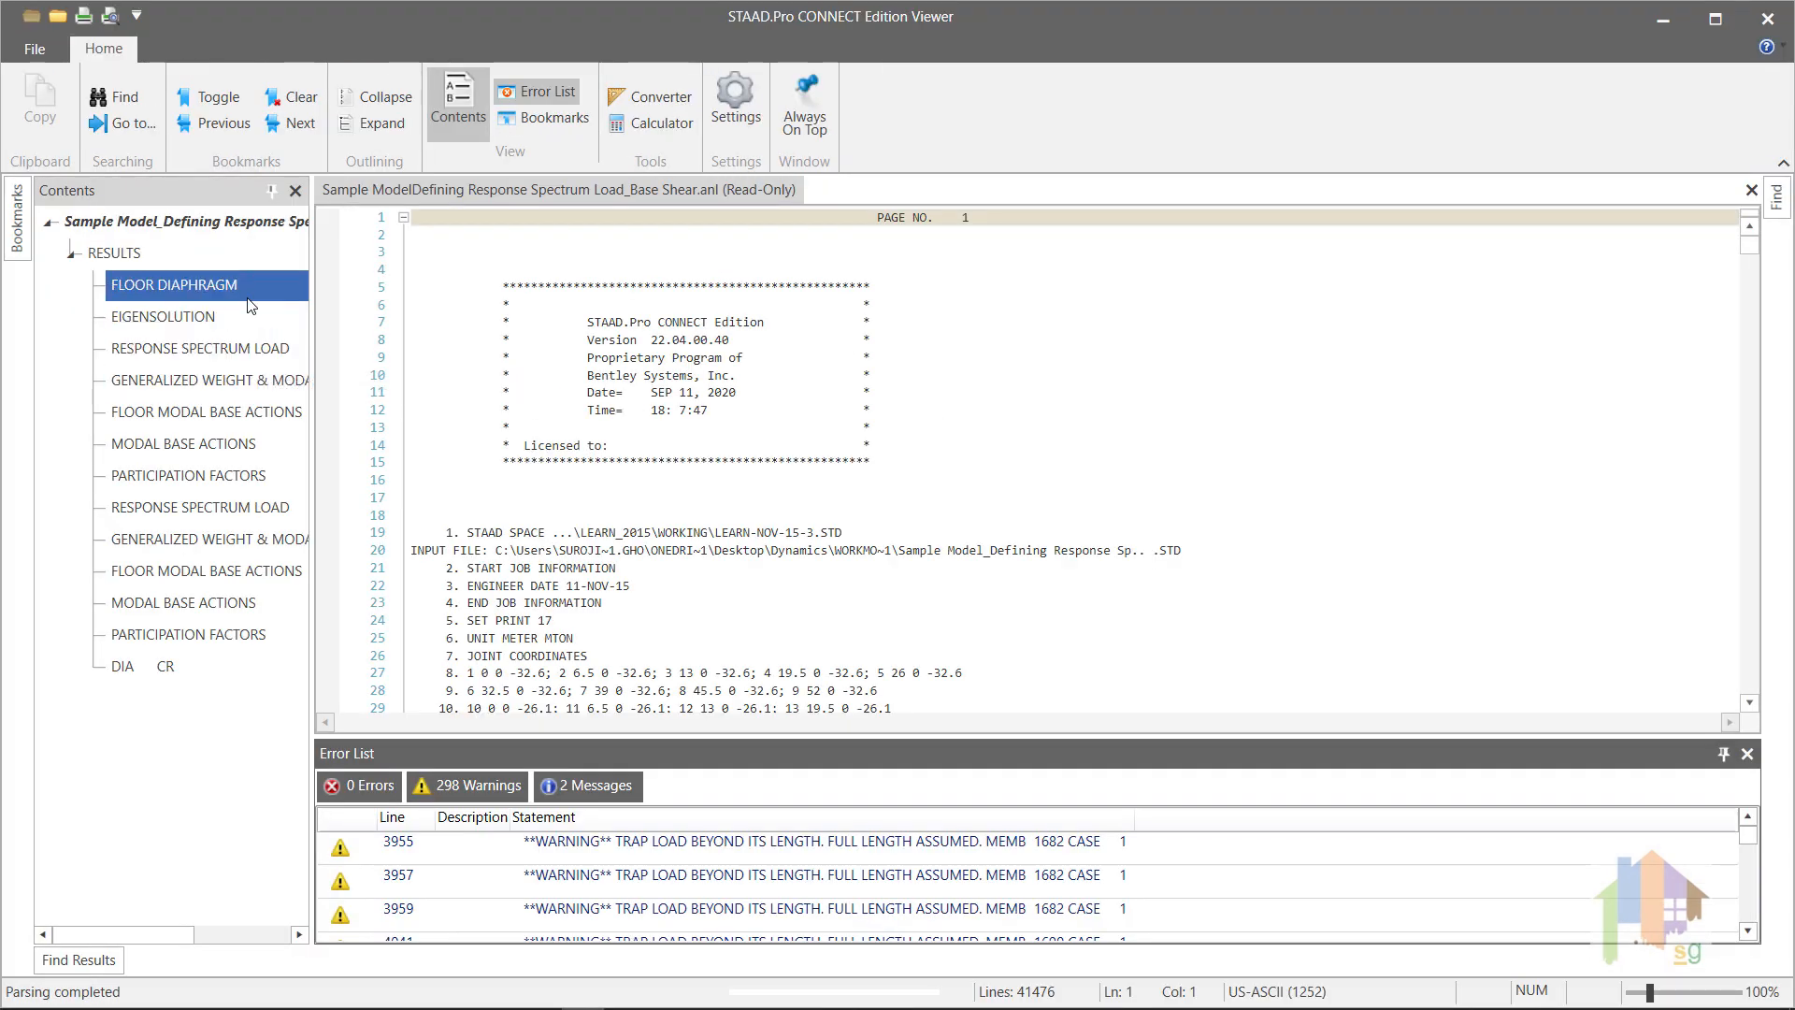
{"action": "double_click", "coordinate": [245, 316]}
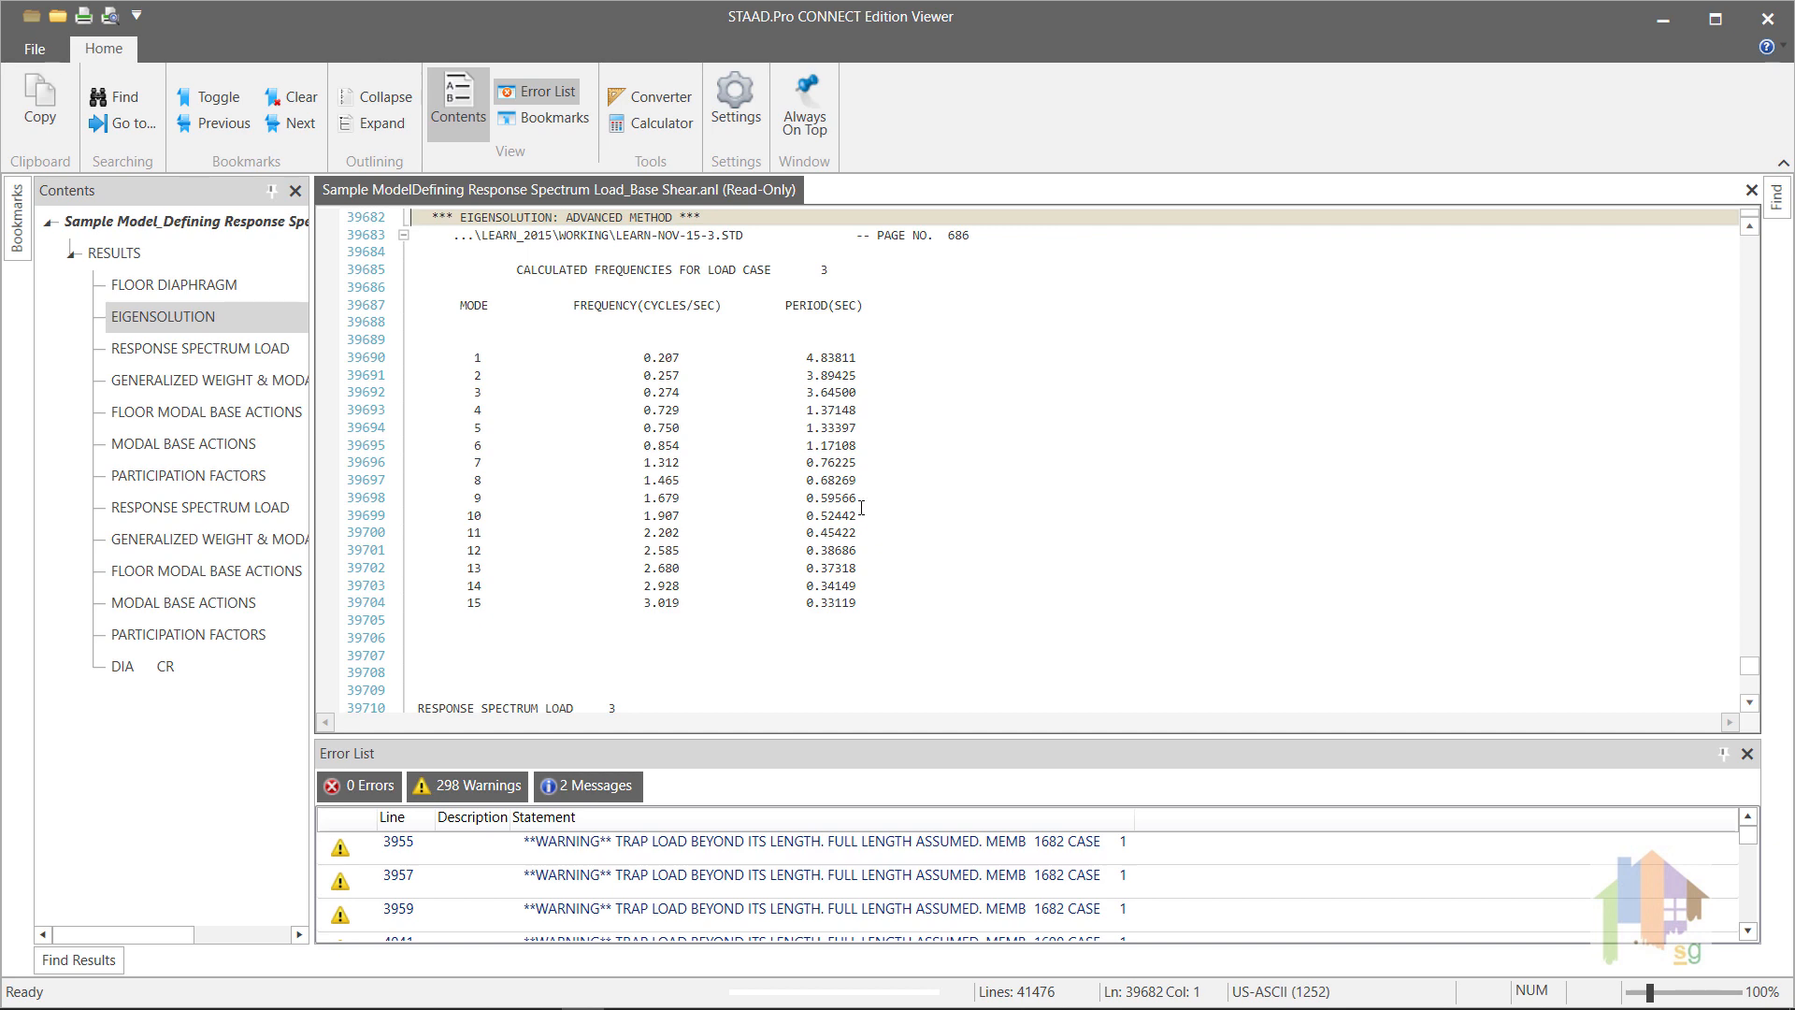
{"action": "scroll", "coordinate": [841, 508], "scroll_direction": "up", "scroll_amount": 1}
{"action": "scroll", "coordinate": [842, 507], "scroll_direction": "up", "scroll_amount": 1}
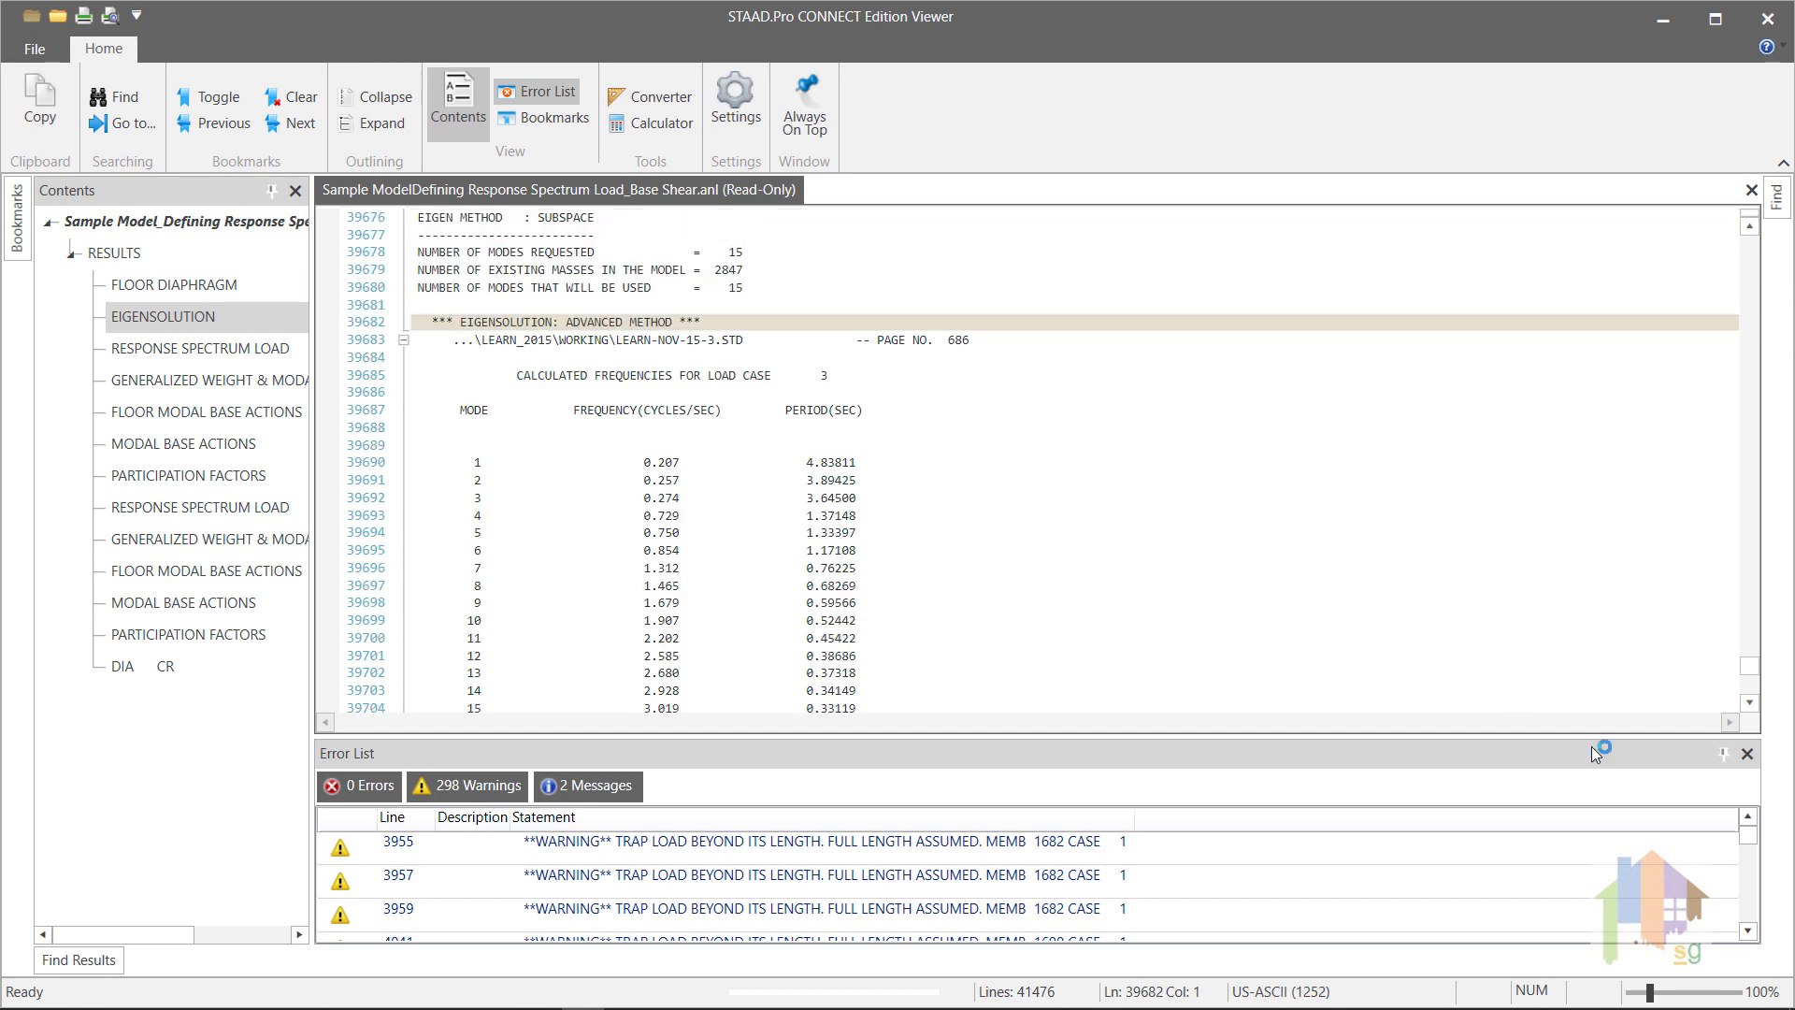
{"action": "left_click", "coordinate": [1724, 753]}
{"action": "scroll", "coordinate": [1158, 577], "scroll_direction": "up", "scroll_amount": 6}
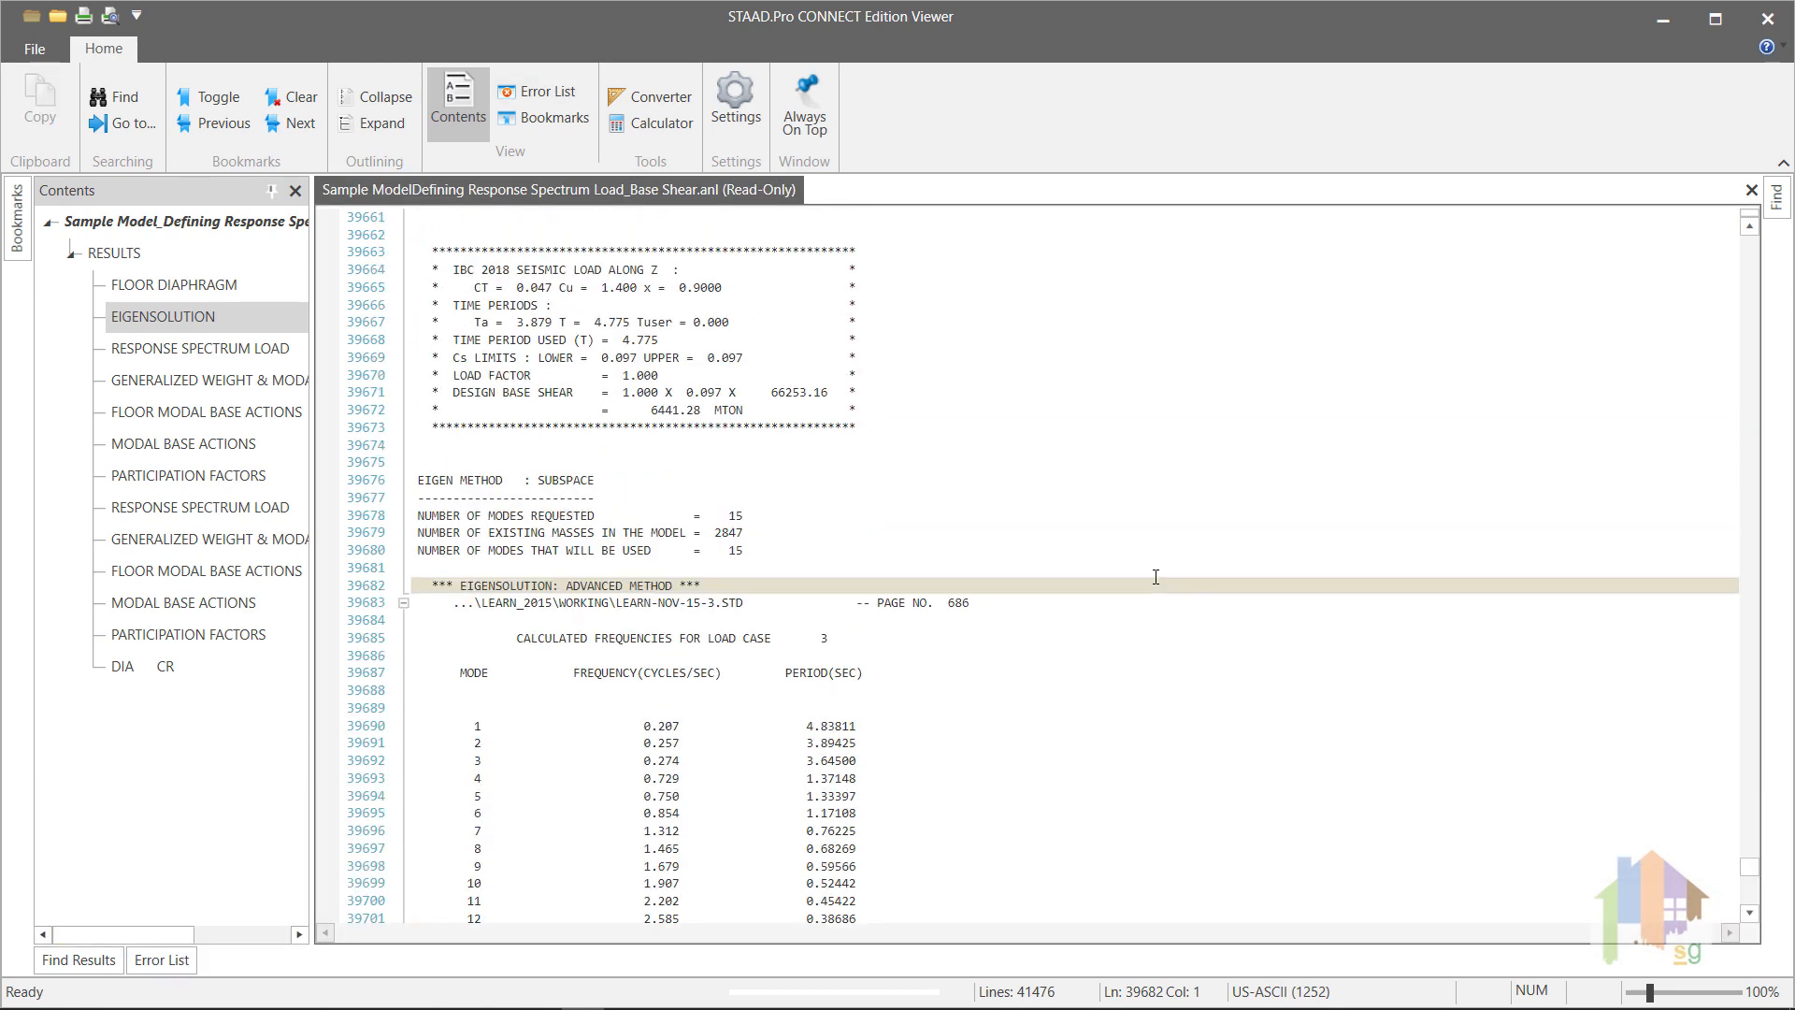
{"action": "scroll", "coordinate": [1155, 577], "scroll_direction": "up", "scroll_amount": 4}
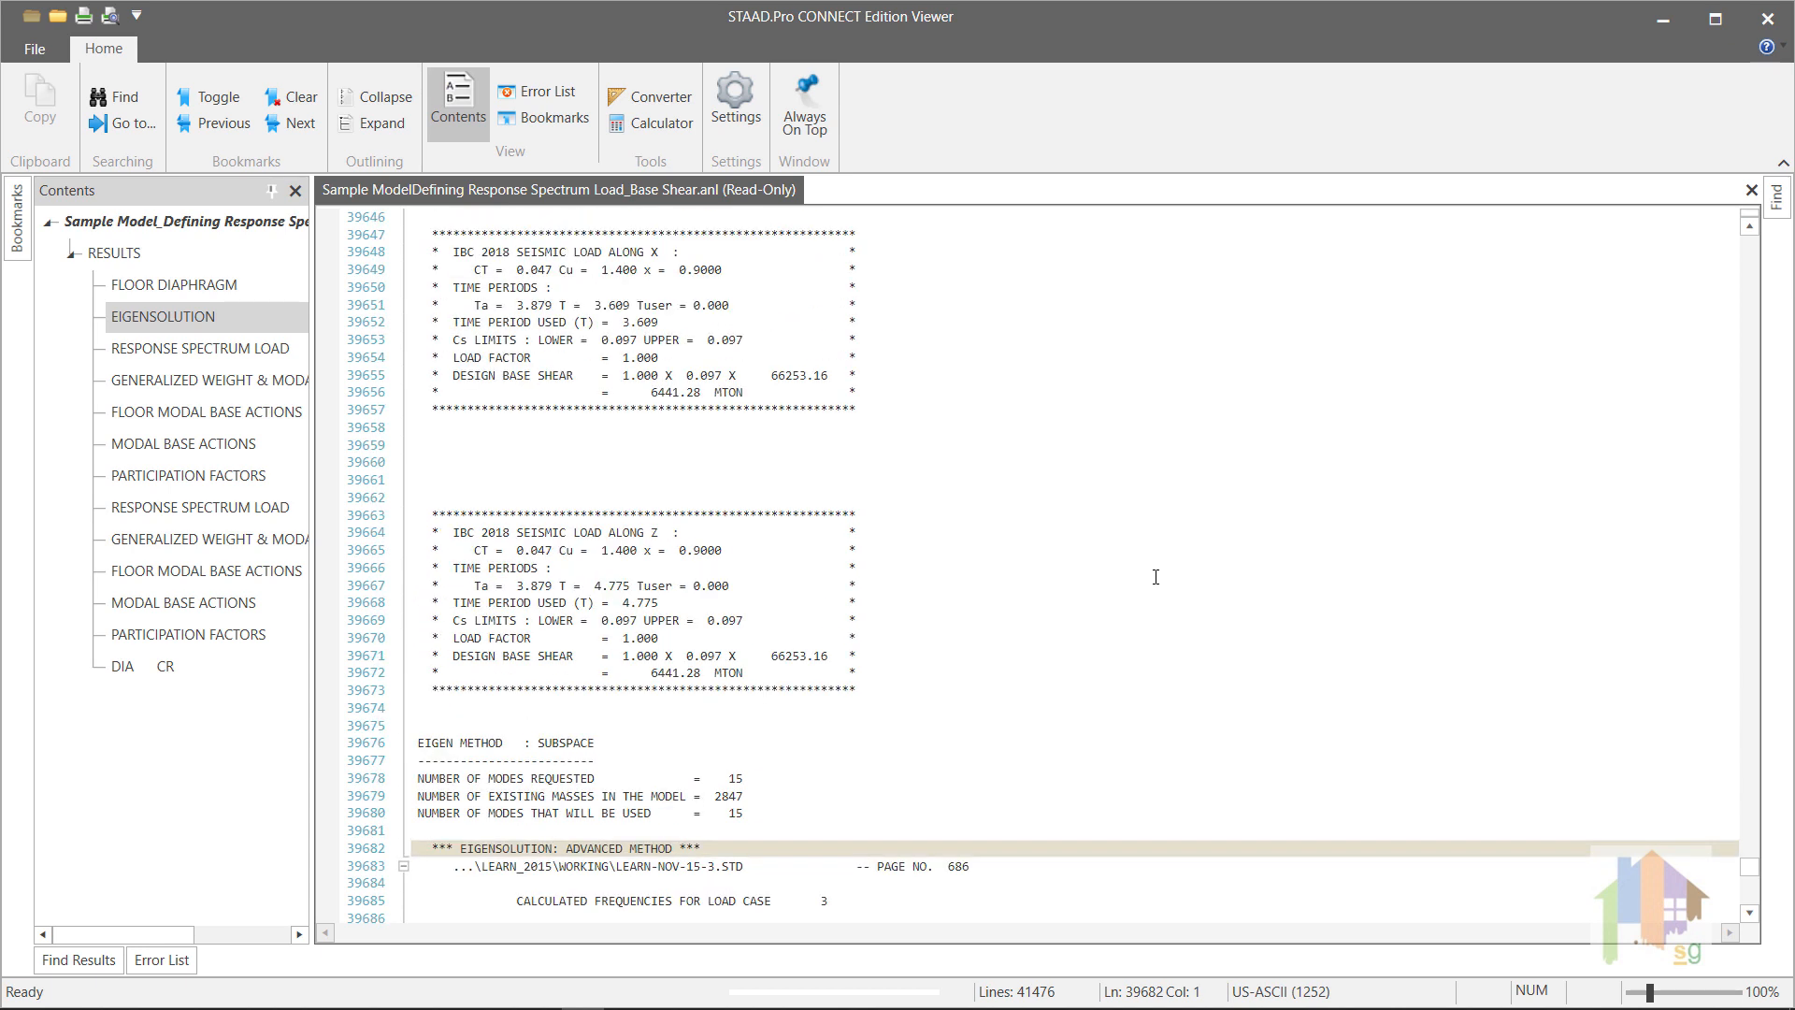
{"action": "scroll", "coordinate": [1155, 577], "scroll_direction": "down", "scroll_amount": 4}
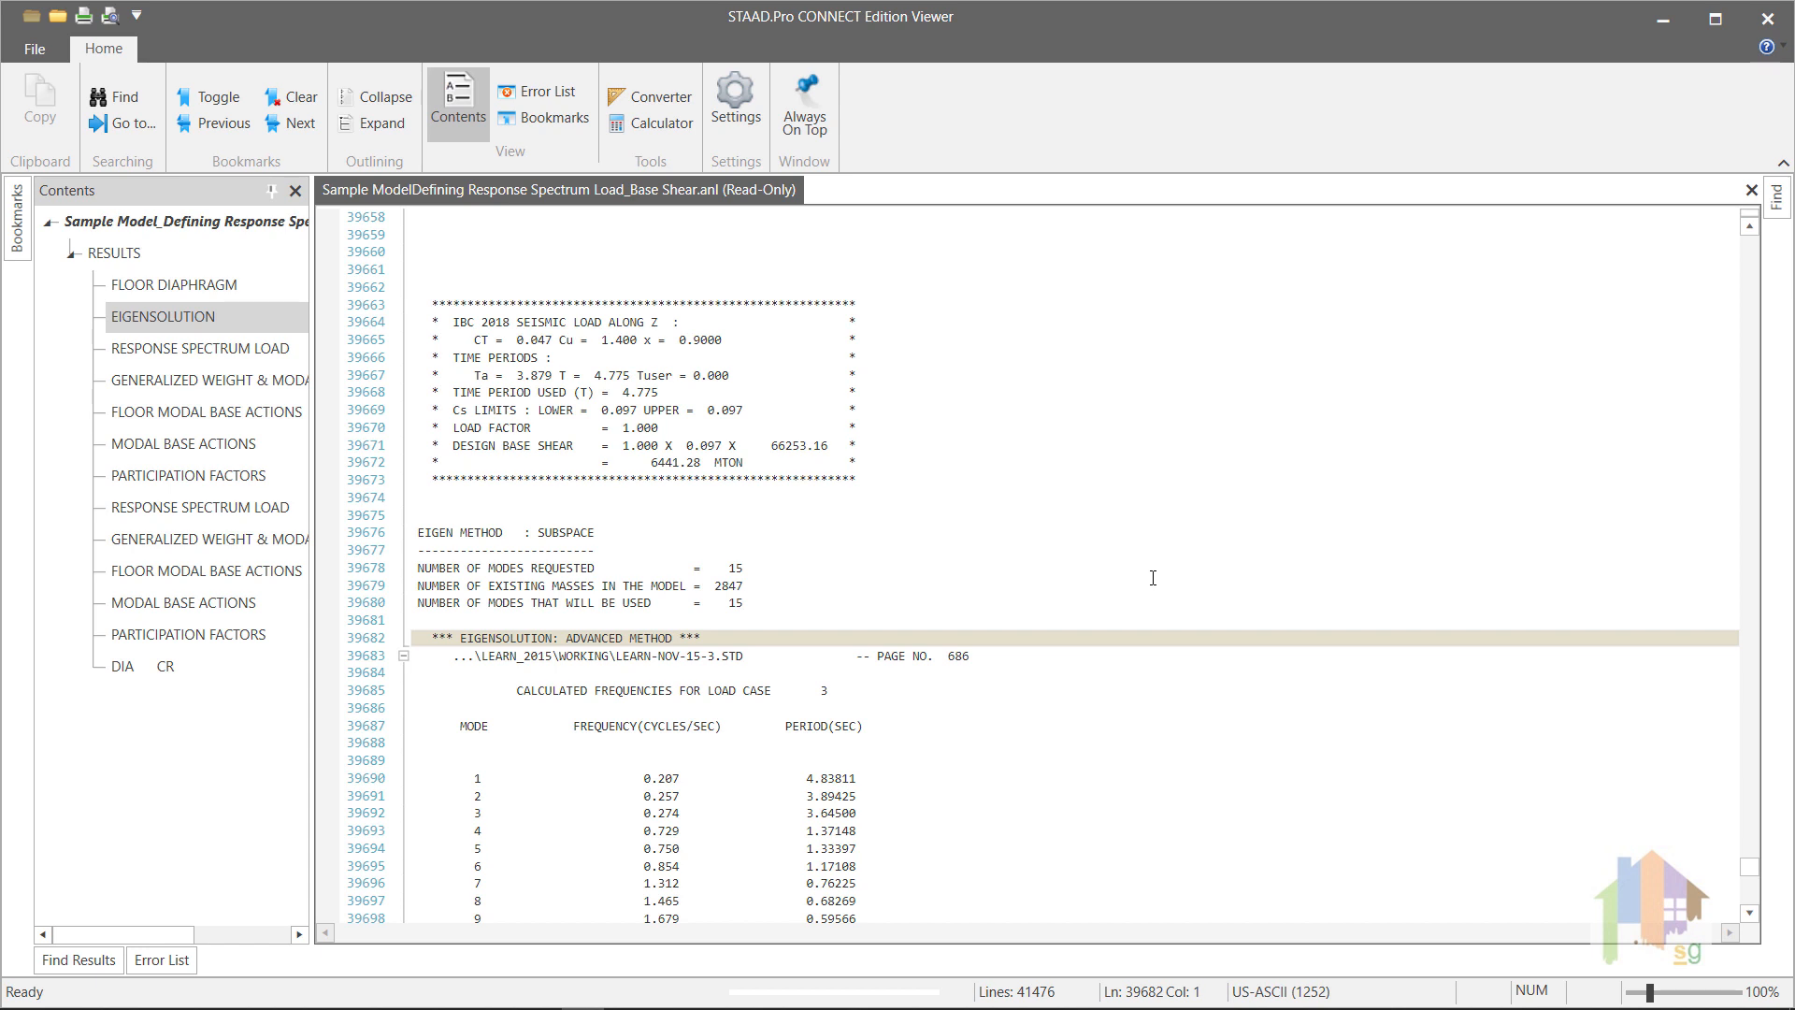
{"action": "scroll", "coordinate": [1153, 577], "scroll_direction": "up", "scroll_amount": 3}
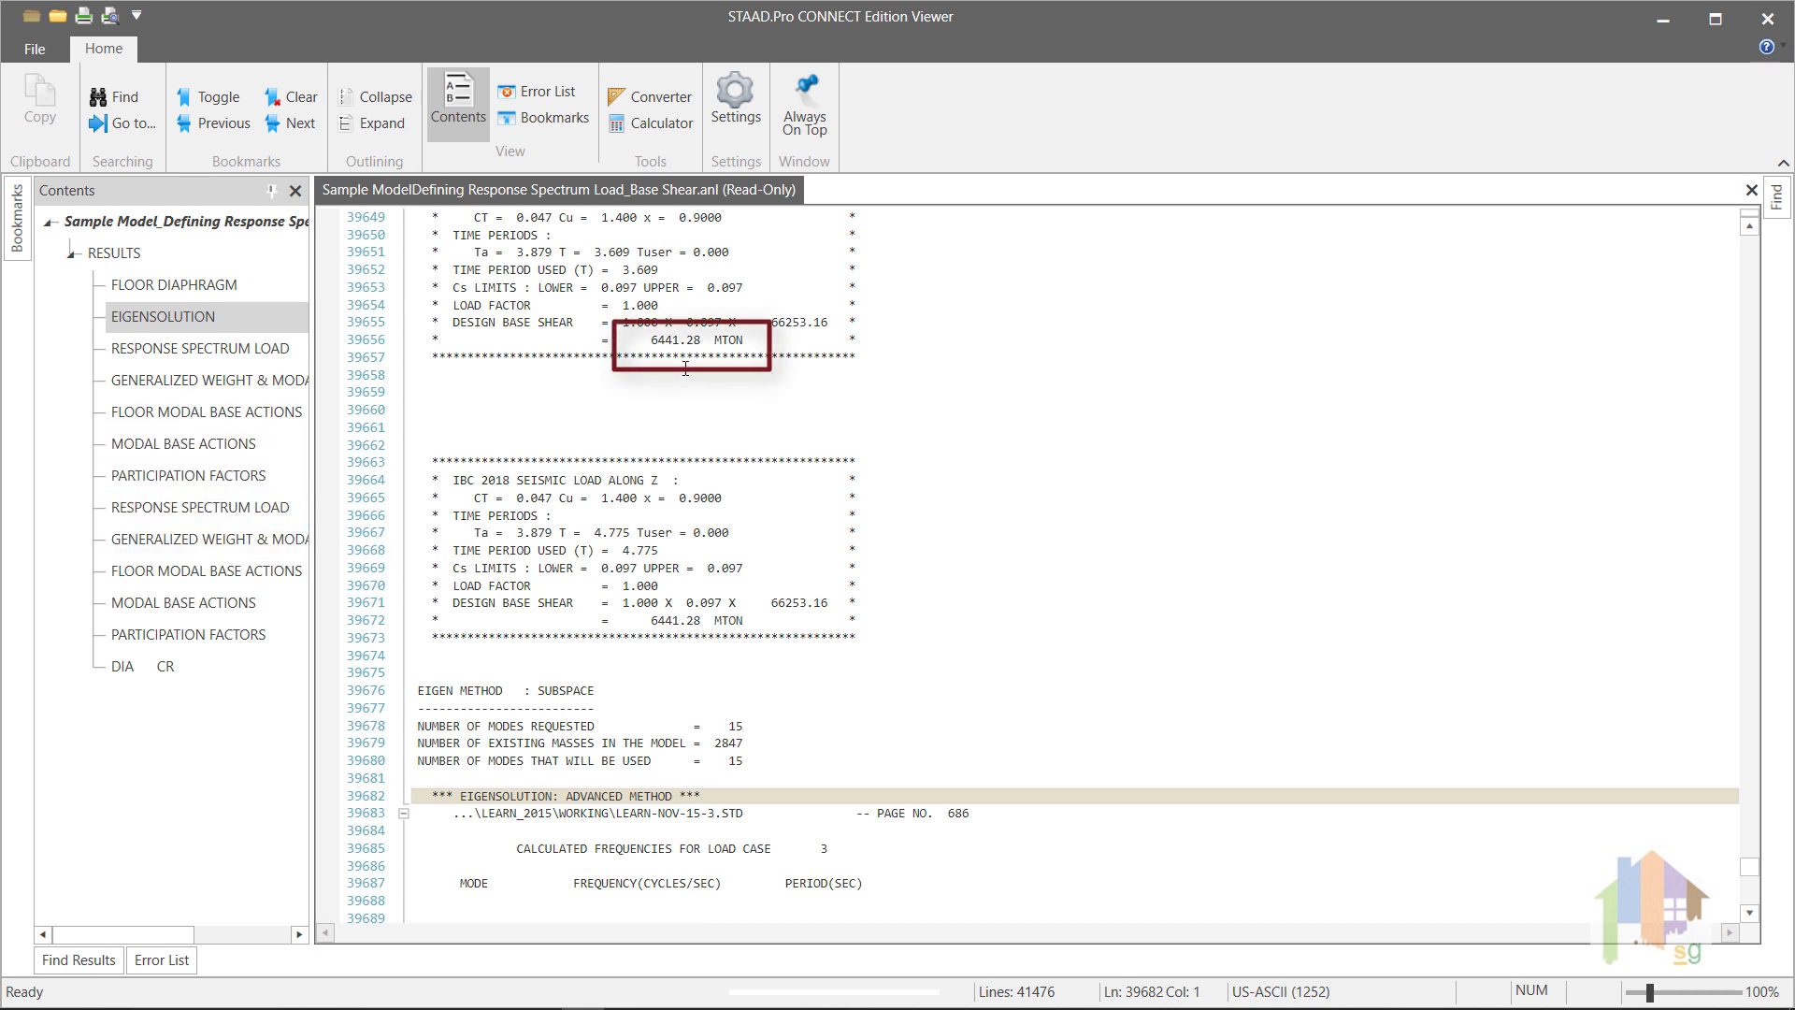
{"action": "left_click", "coordinate": [249, 483]}
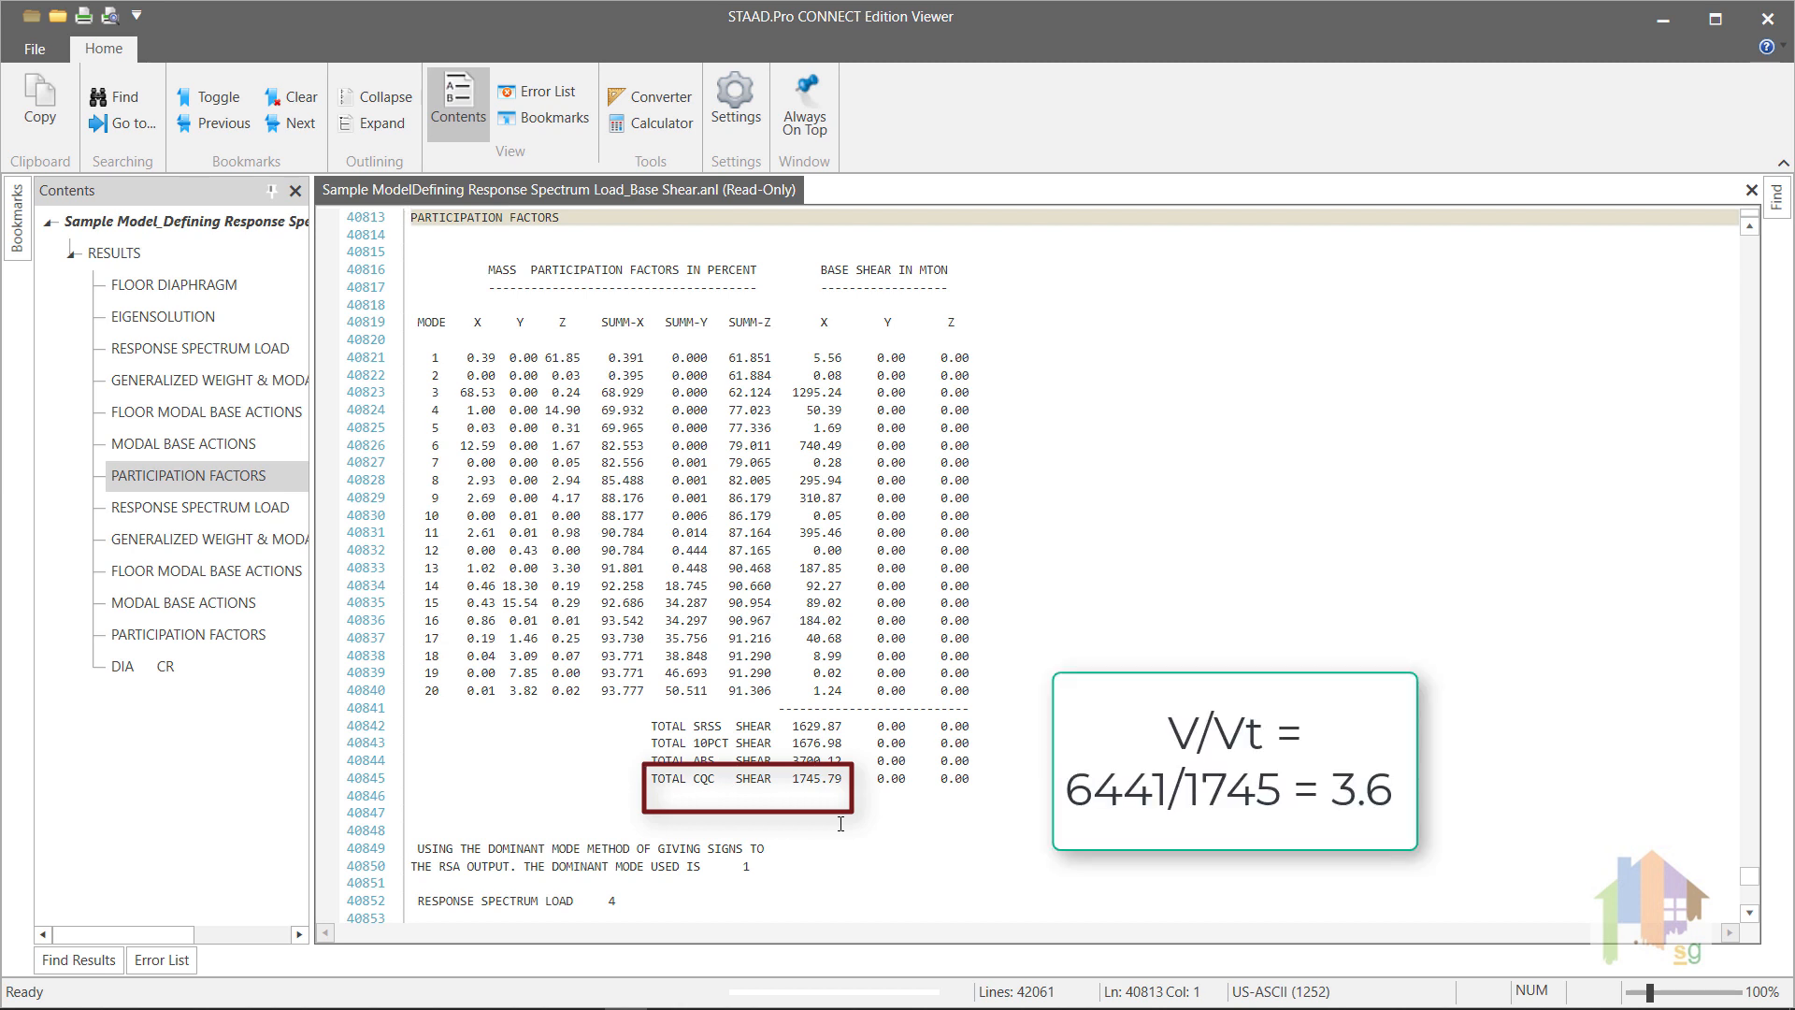
{"action": "left_click", "coordinate": [248, 636]}
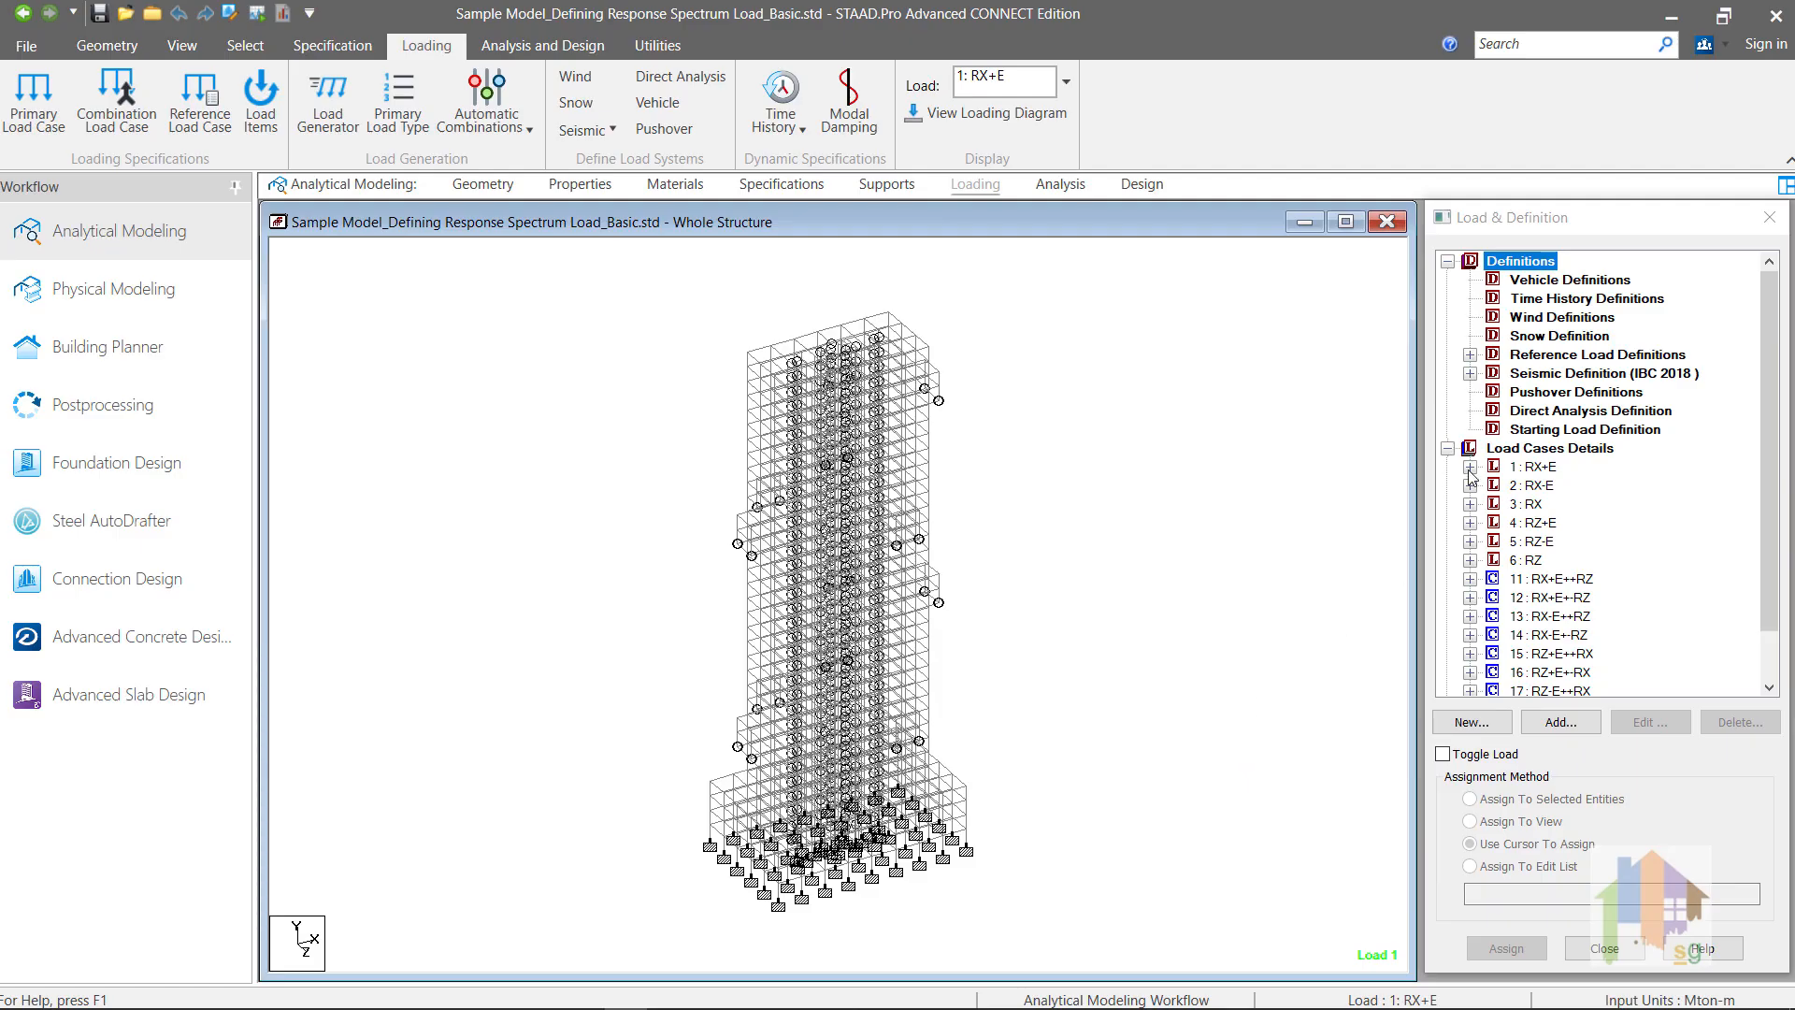
Step: Change the X direction factor of load case RX+E's response spectrum in the Basic model to 1
{"action": "left_click", "coordinate": [1470, 467]}
{"action": "double_click", "coordinate": [1590, 486]}
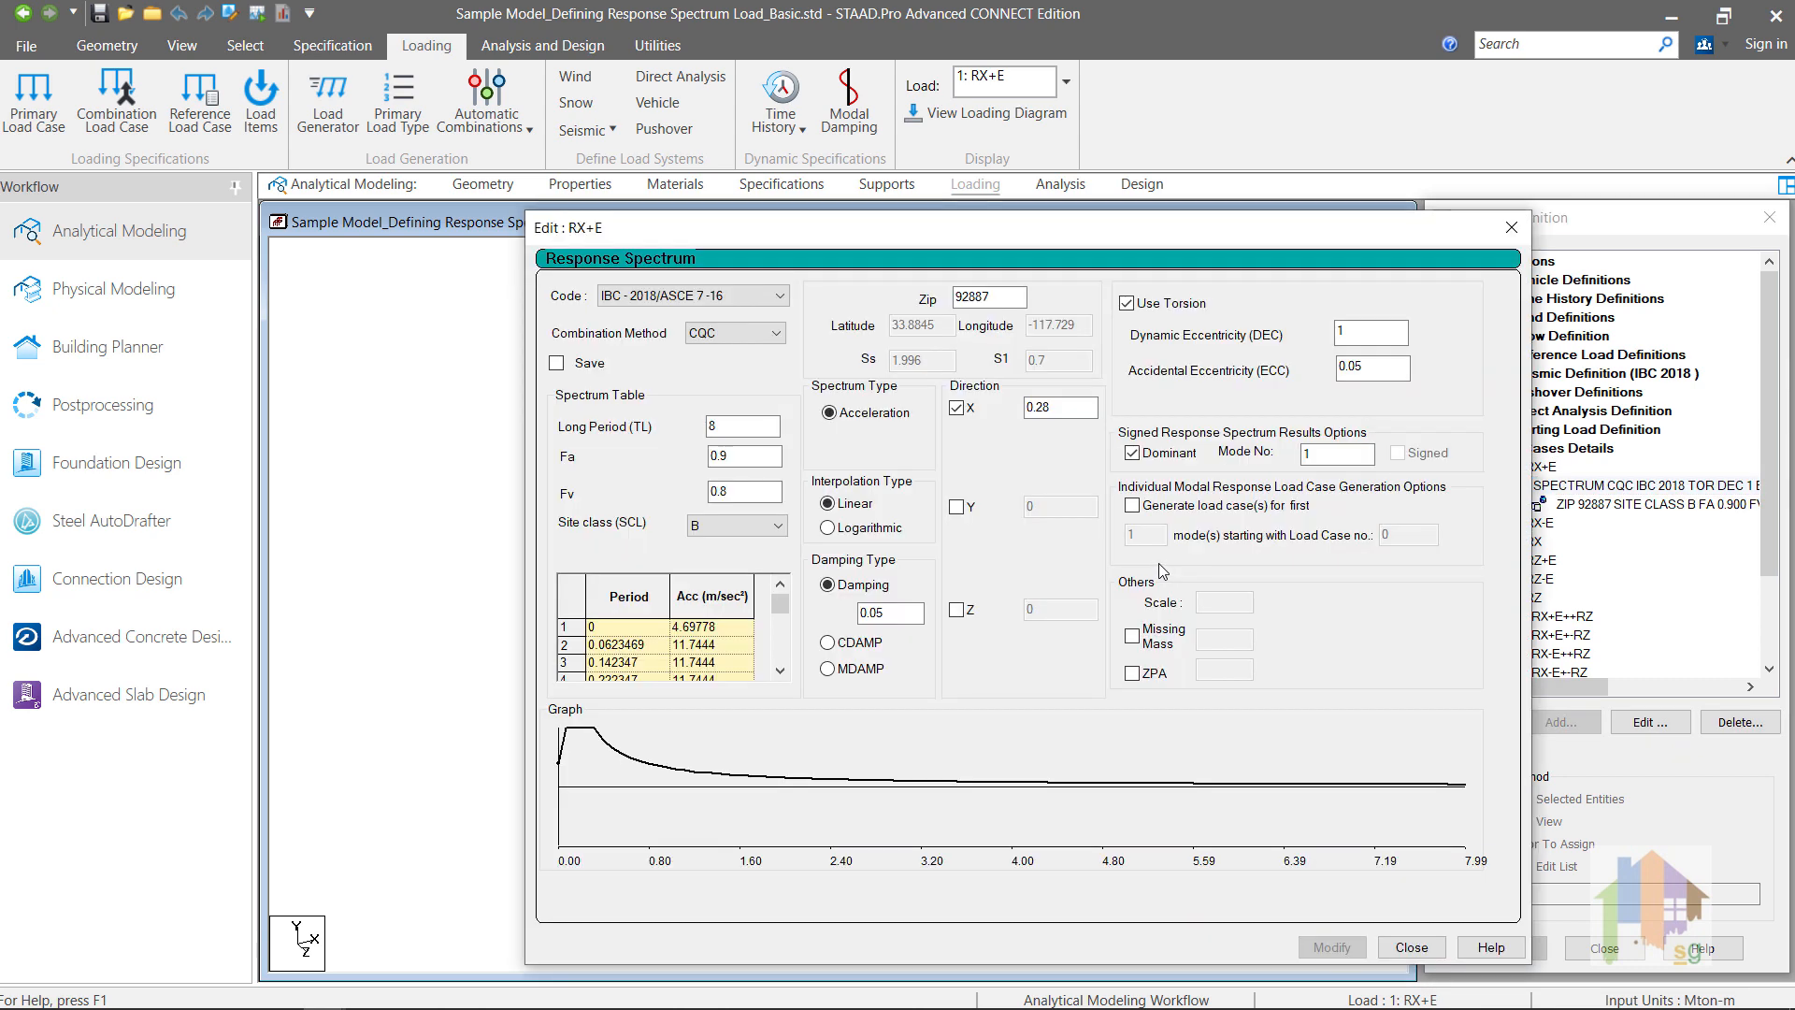
{"action": "left_click", "coordinate": [1060, 406]}
{"action": "left_click_drag", "start_coordinate": [1060, 406], "coordinate": [1023, 400]}
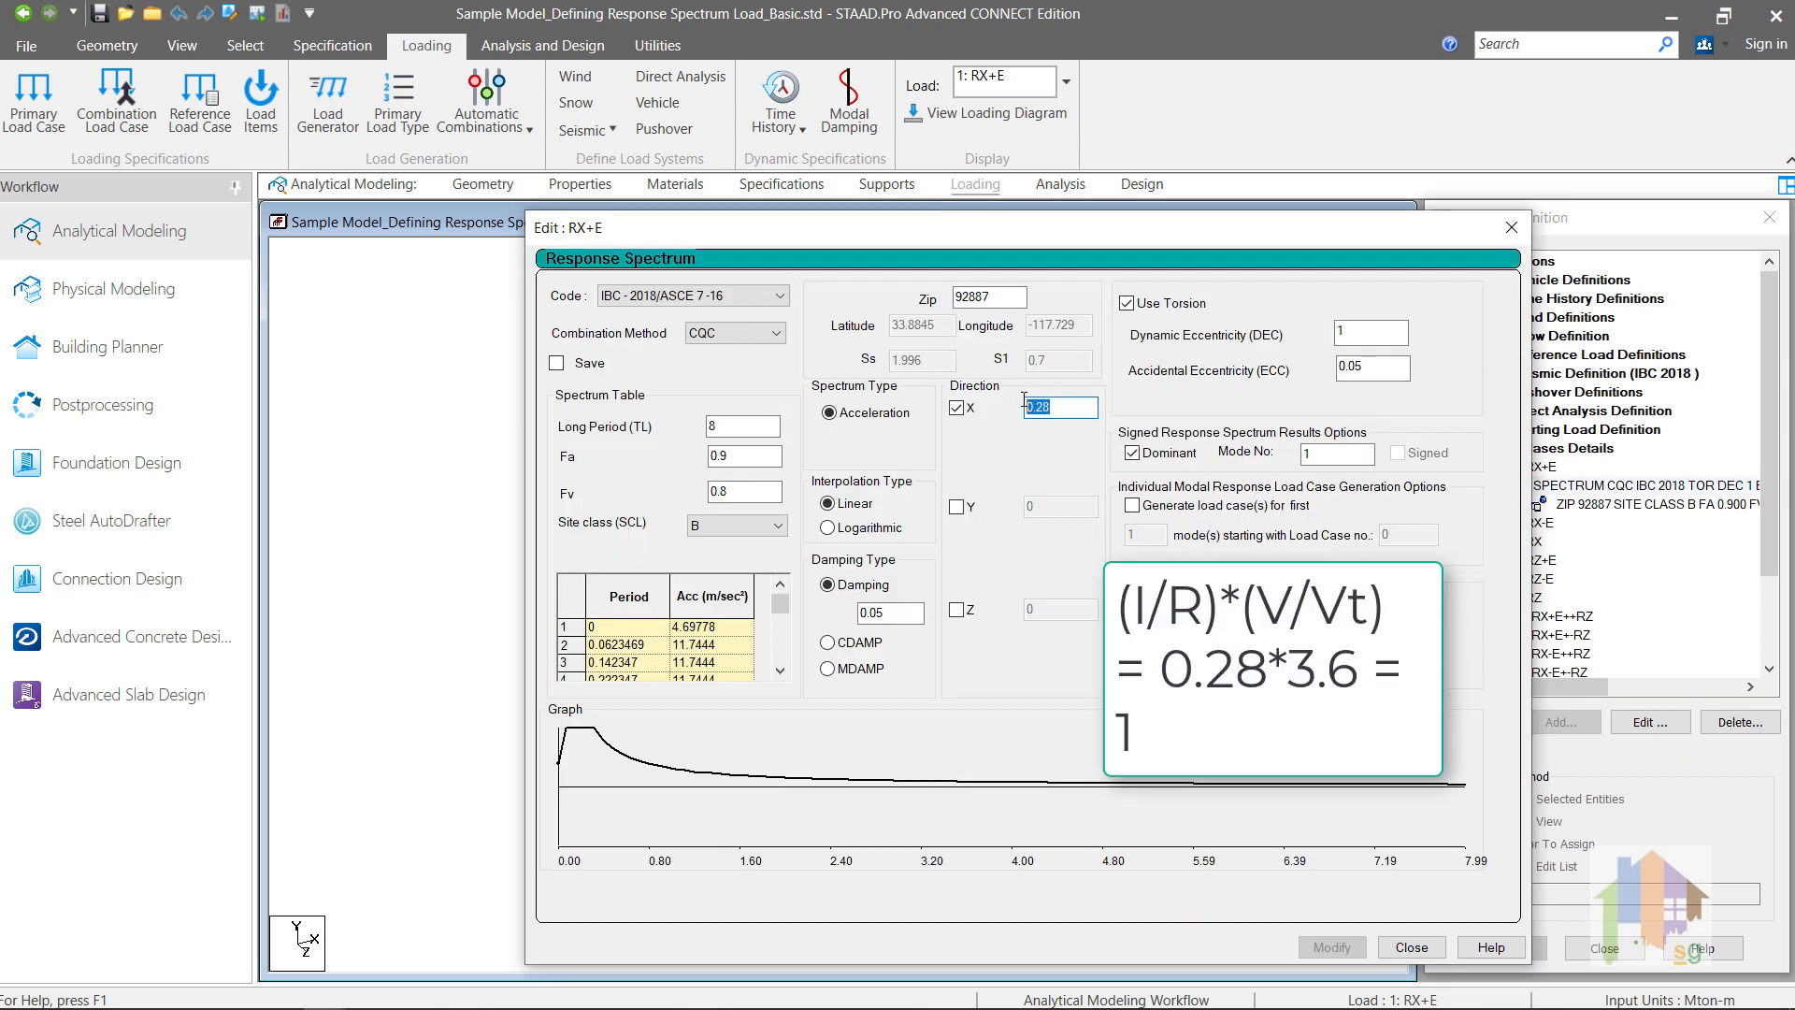
{"action": "type", "text": "1"}
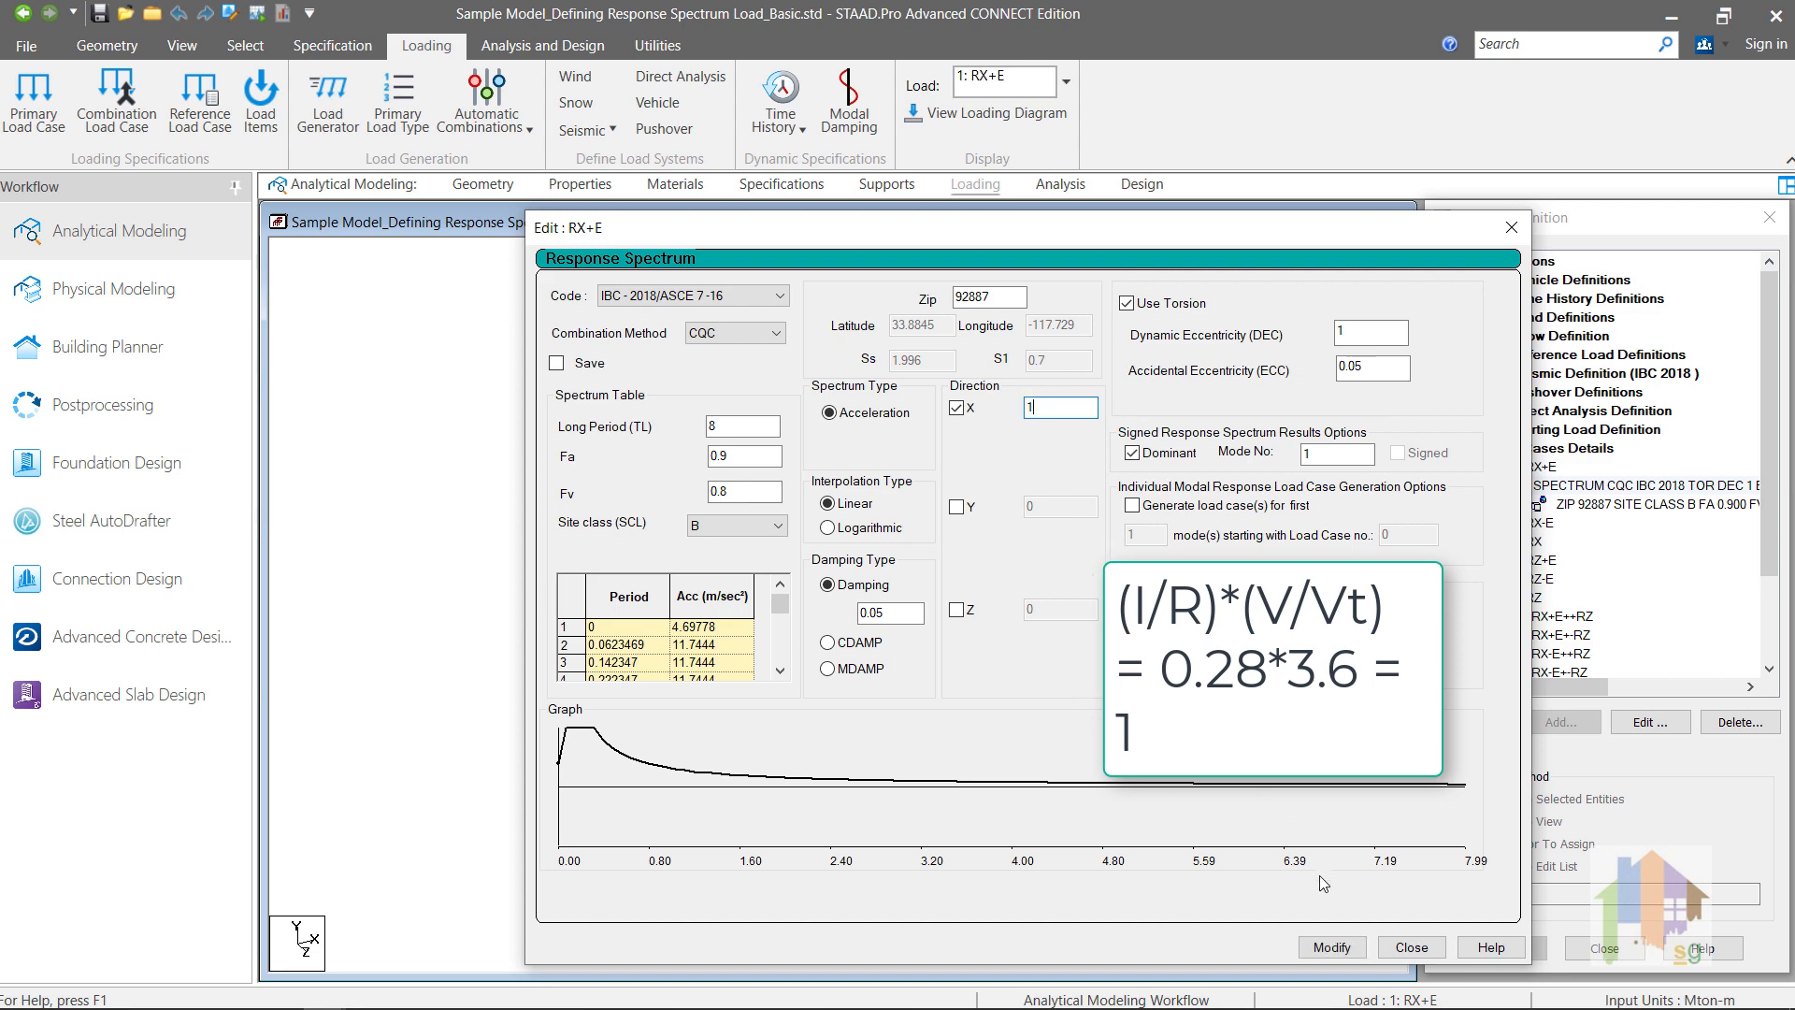
{"action": "left_click", "coordinate": [1331, 947]}
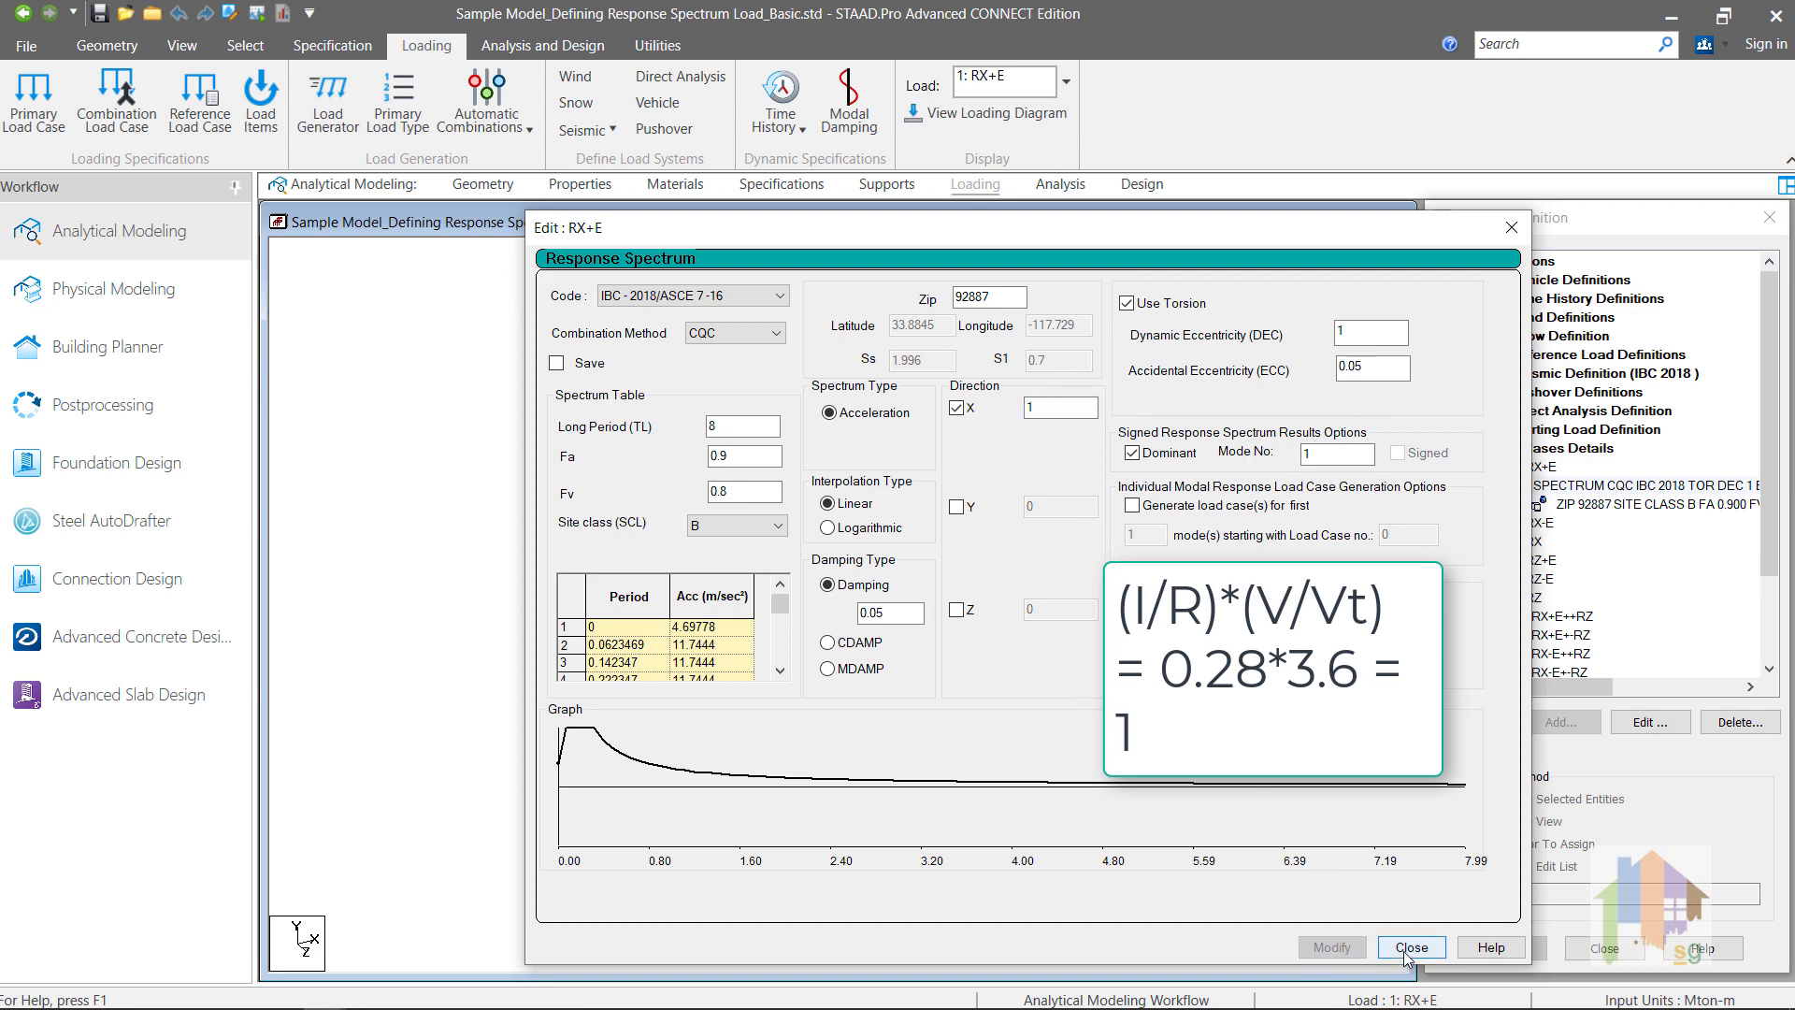
{"action": "left_click", "coordinate": [1411, 948]}
Step: Change the Z direction factor of load case RZ+E's response spectrum to 1.15
{"action": "left_click", "coordinate": [1470, 560]}
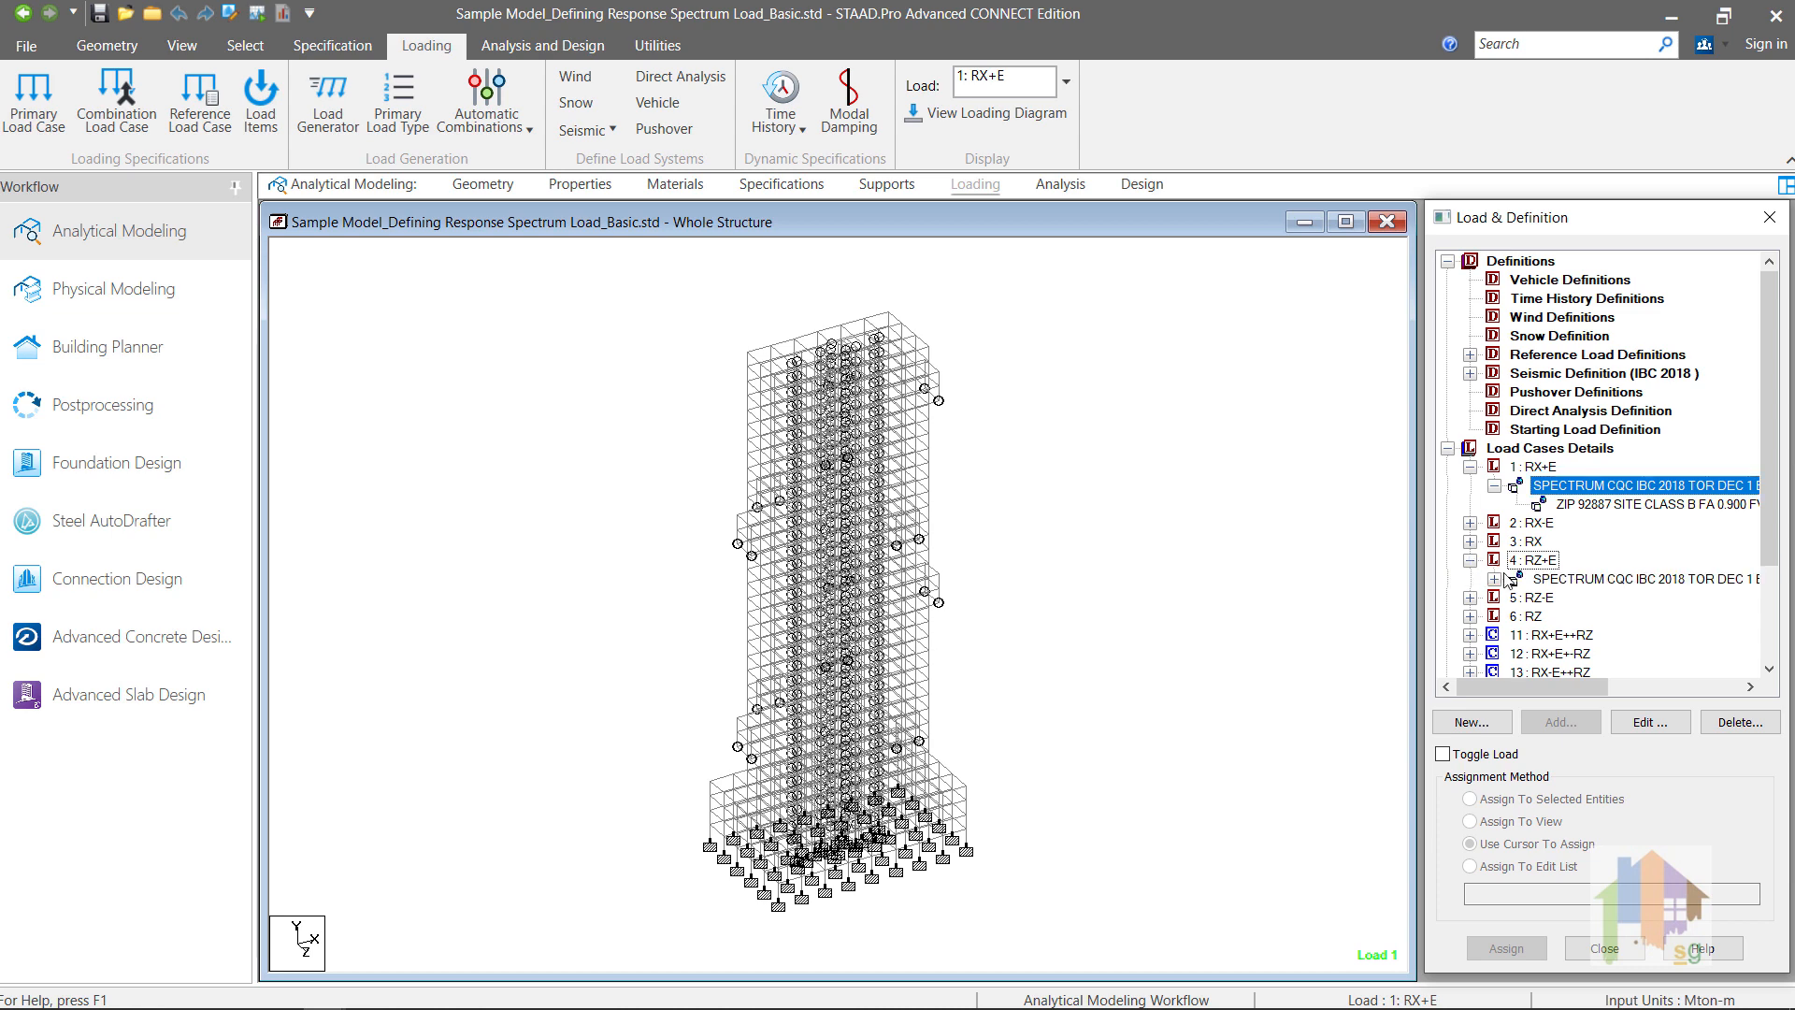
{"action": "double_click", "coordinate": [1581, 580]}
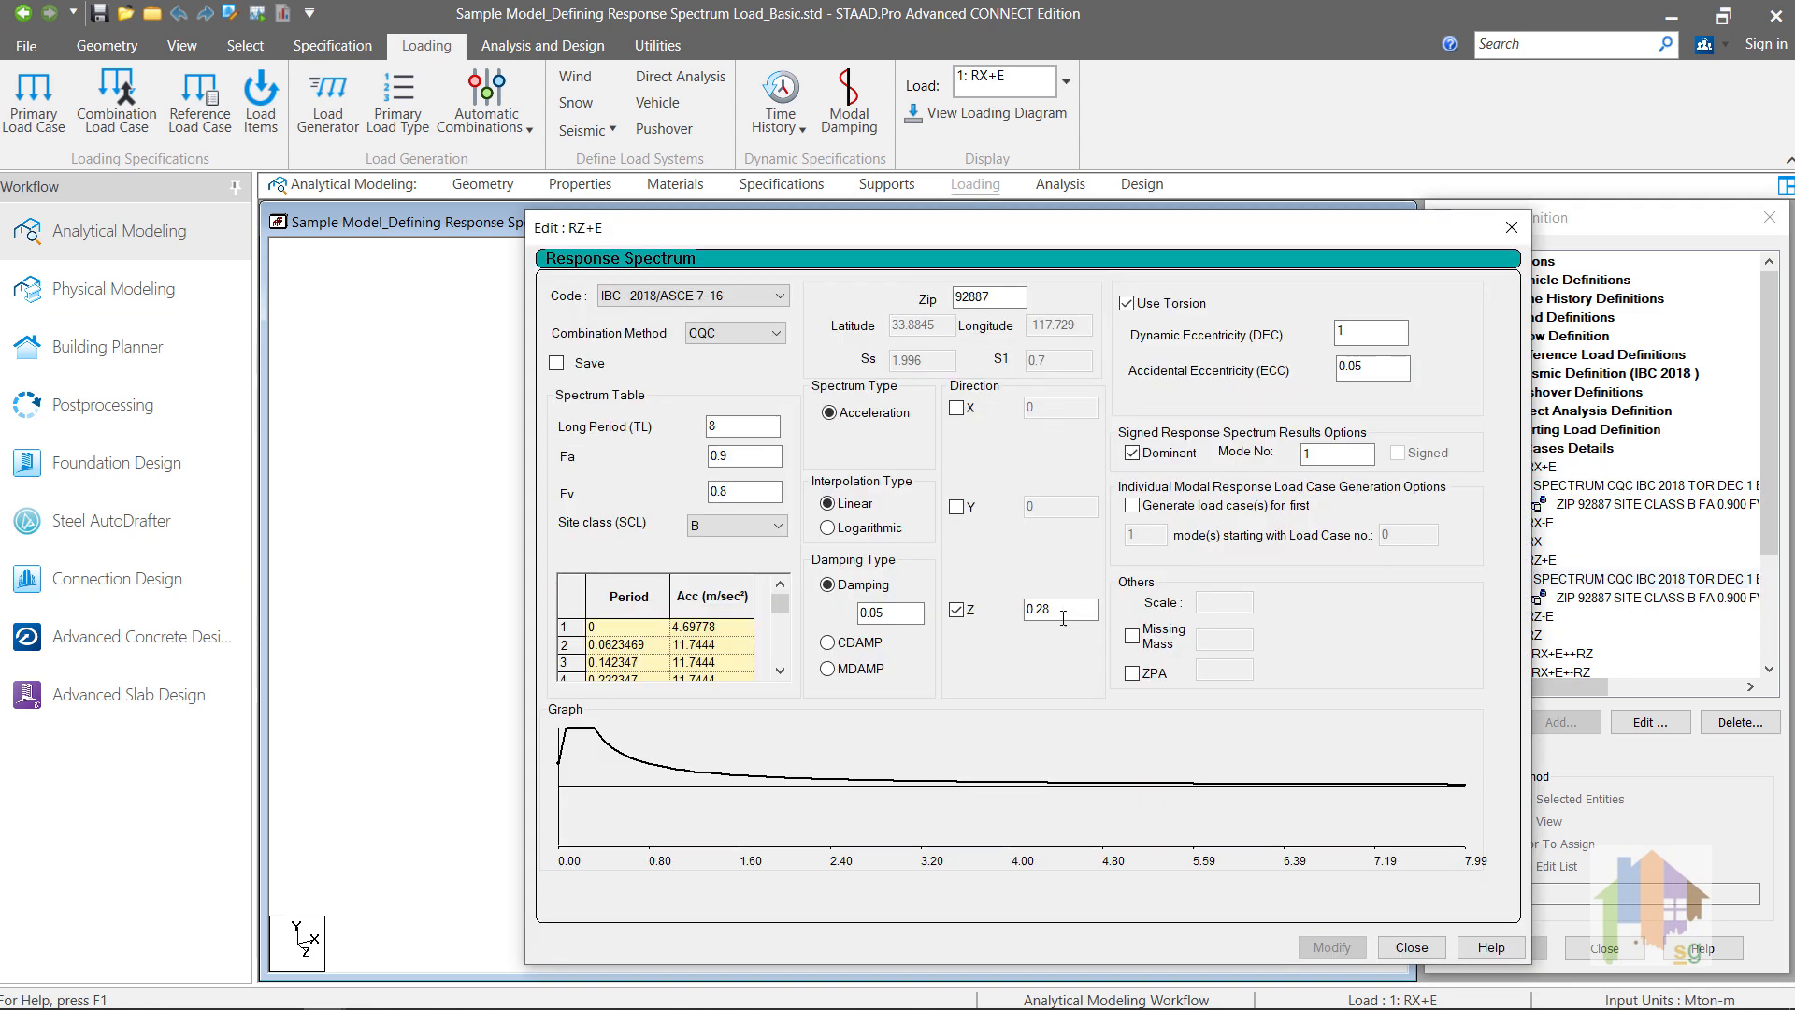
{"action": "left_click_drag", "start_coordinate": [1060, 617], "coordinate": [1025, 614]}
{"action": "type", "text": "1"}
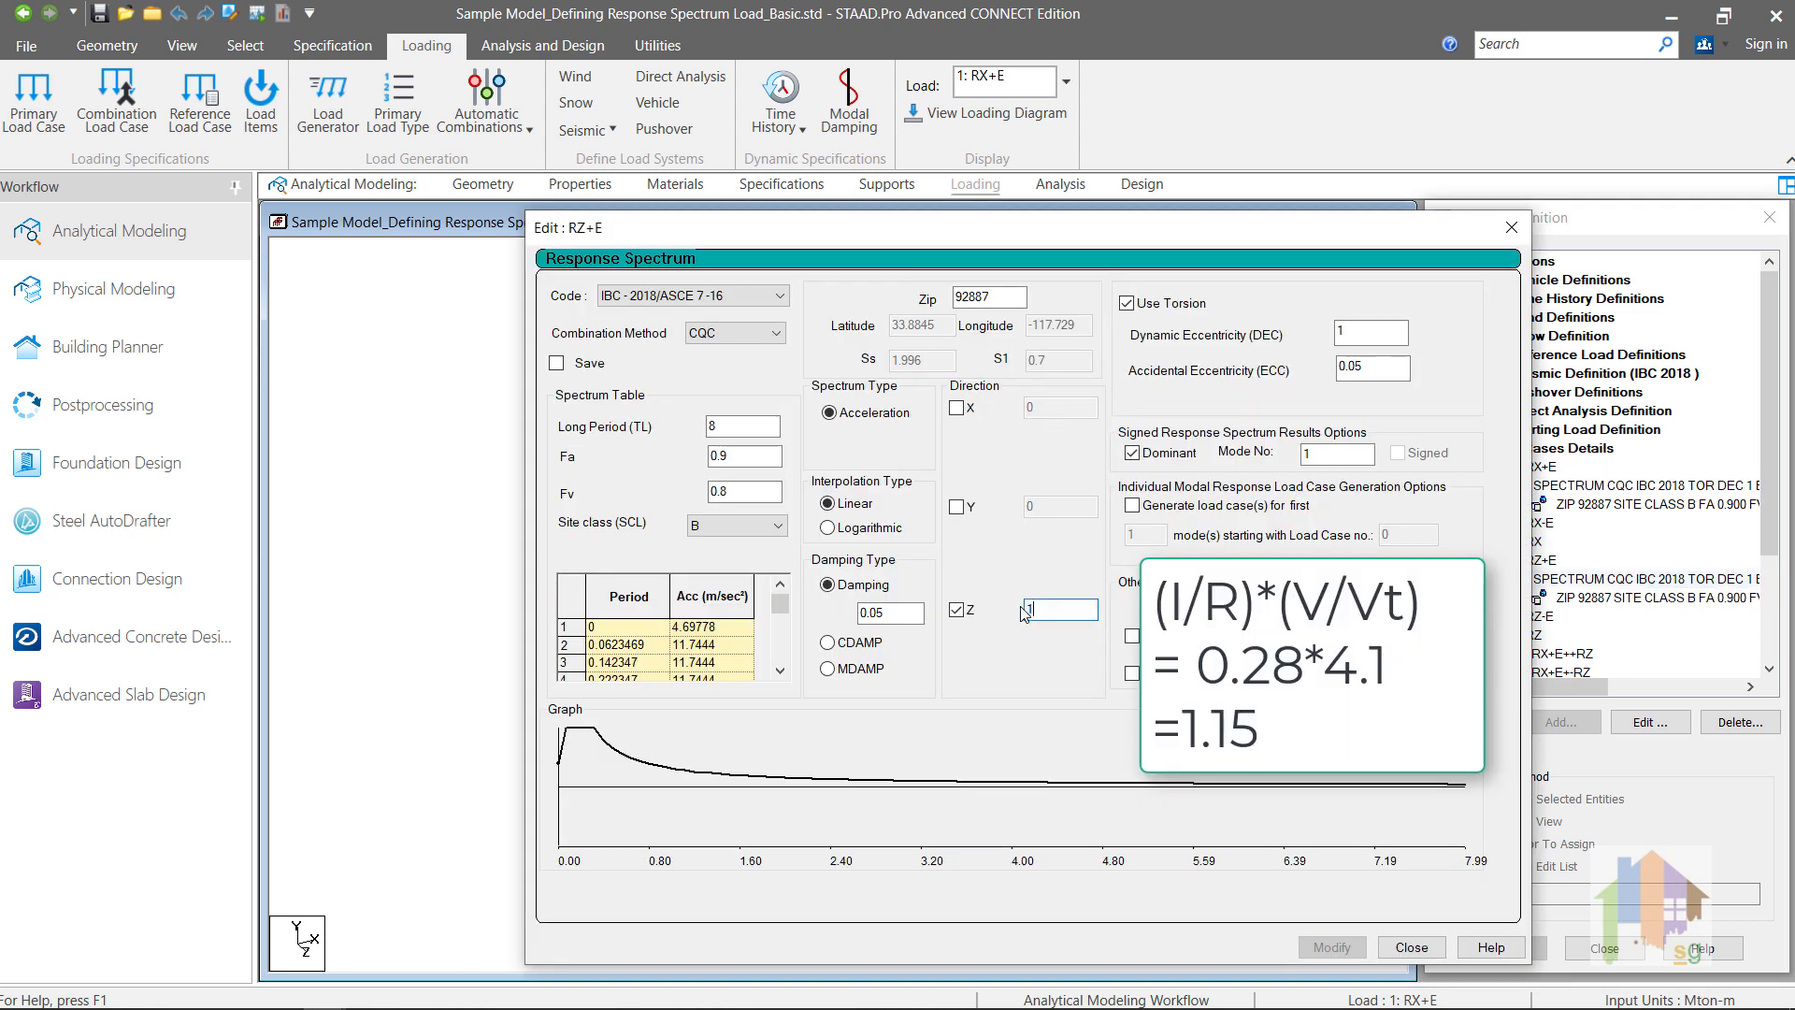
{"action": "type", "text": ".15"}
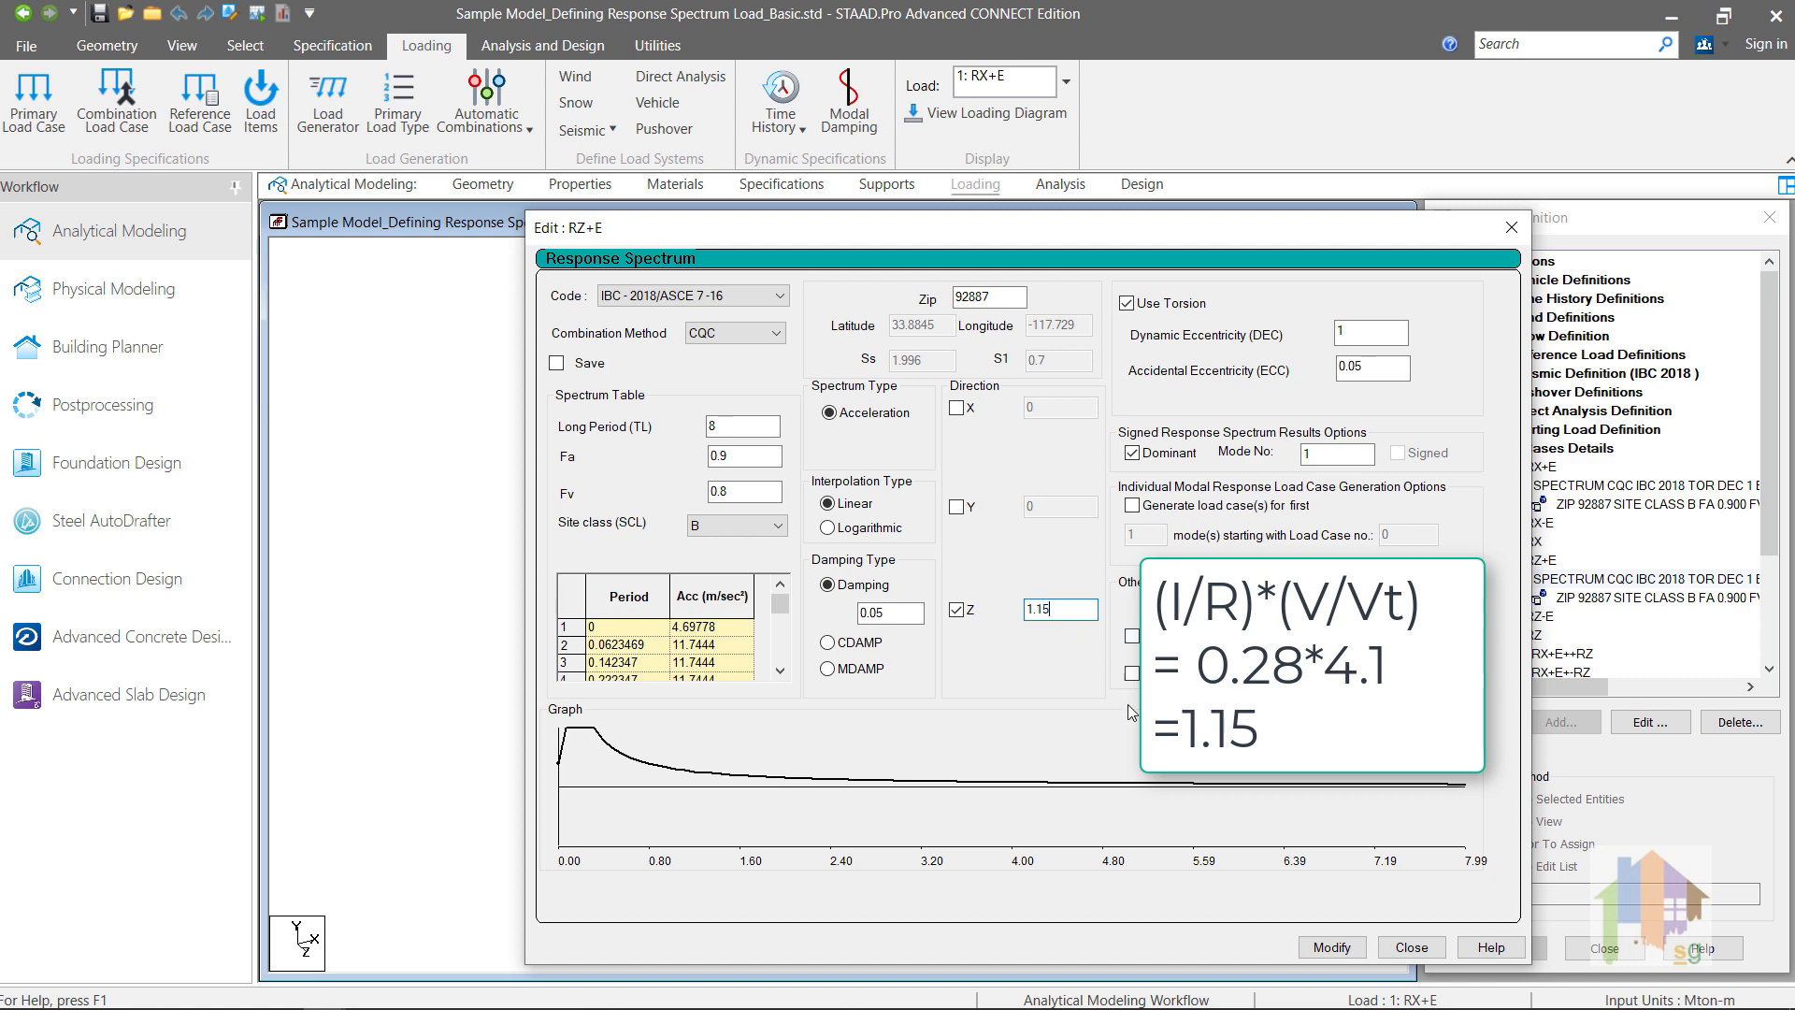
{"action": "left_click", "coordinate": [1332, 948]}
{"action": "left_click", "coordinate": [1412, 948]}
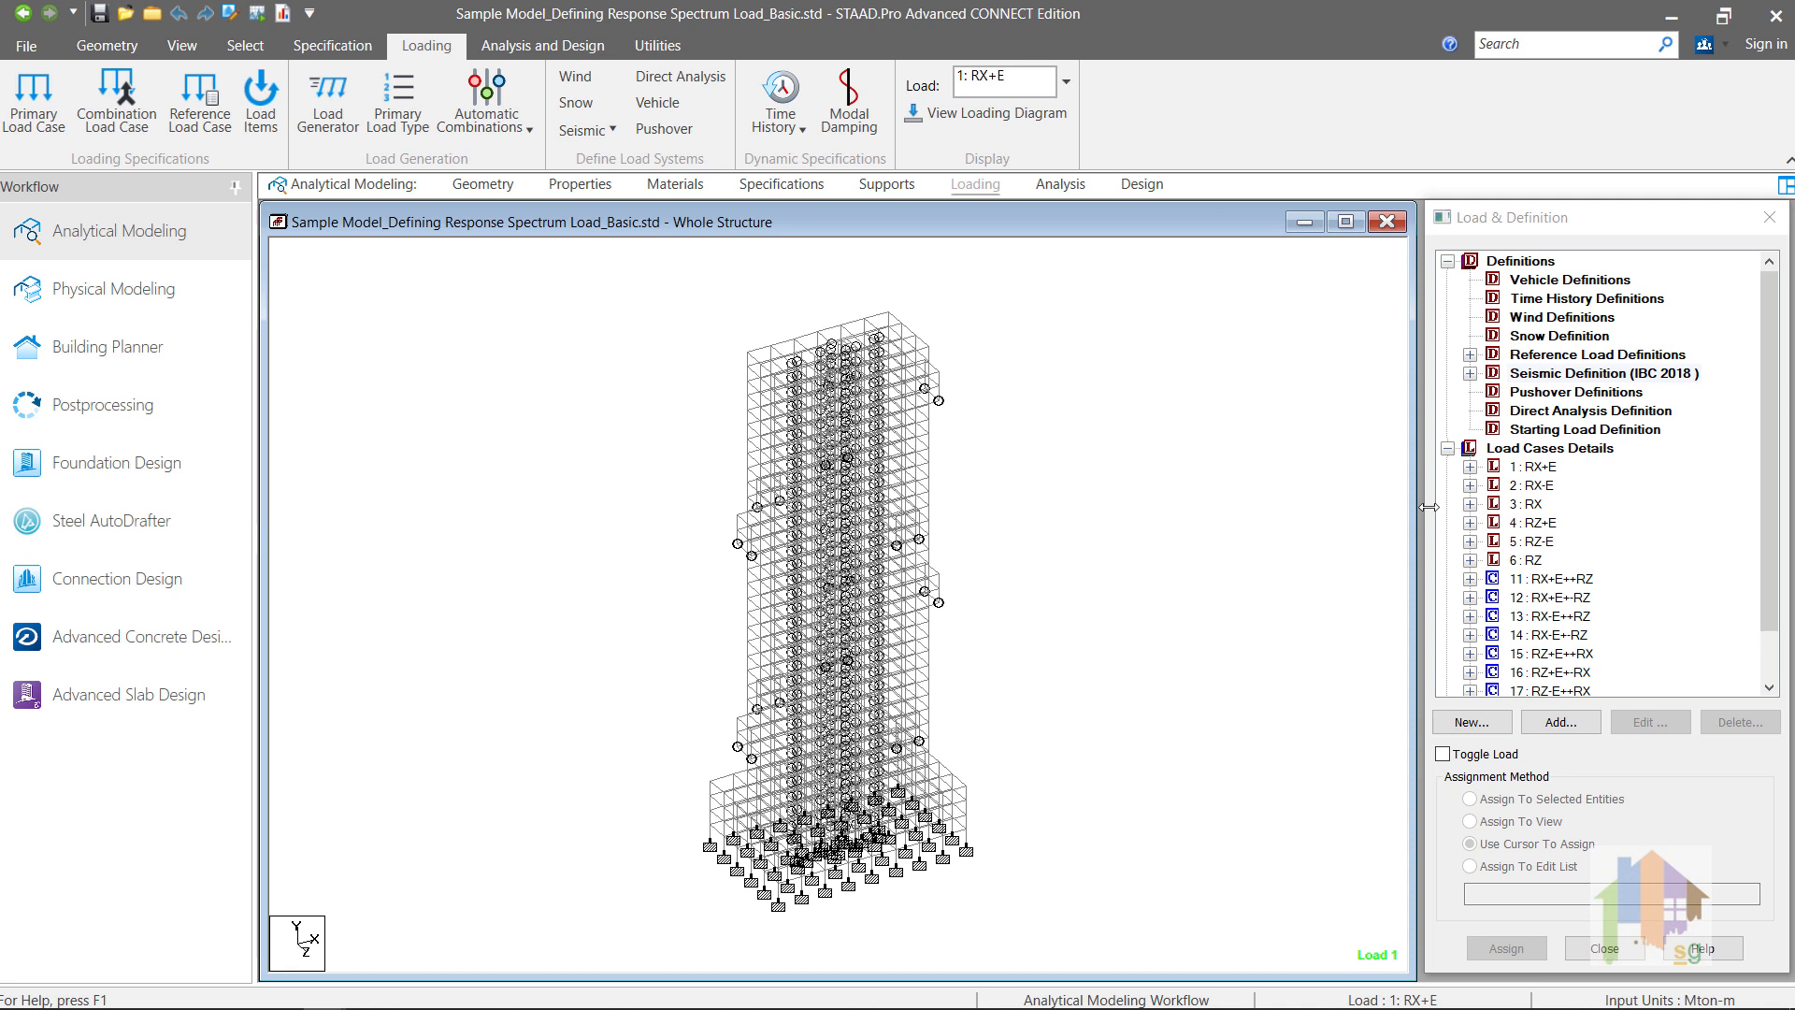
Step: Inspect load case RX+E's spectrum entry and the R1: MASS reference load definition, including its load items and loading type
{"action": "left_click", "coordinate": [1470, 467]}
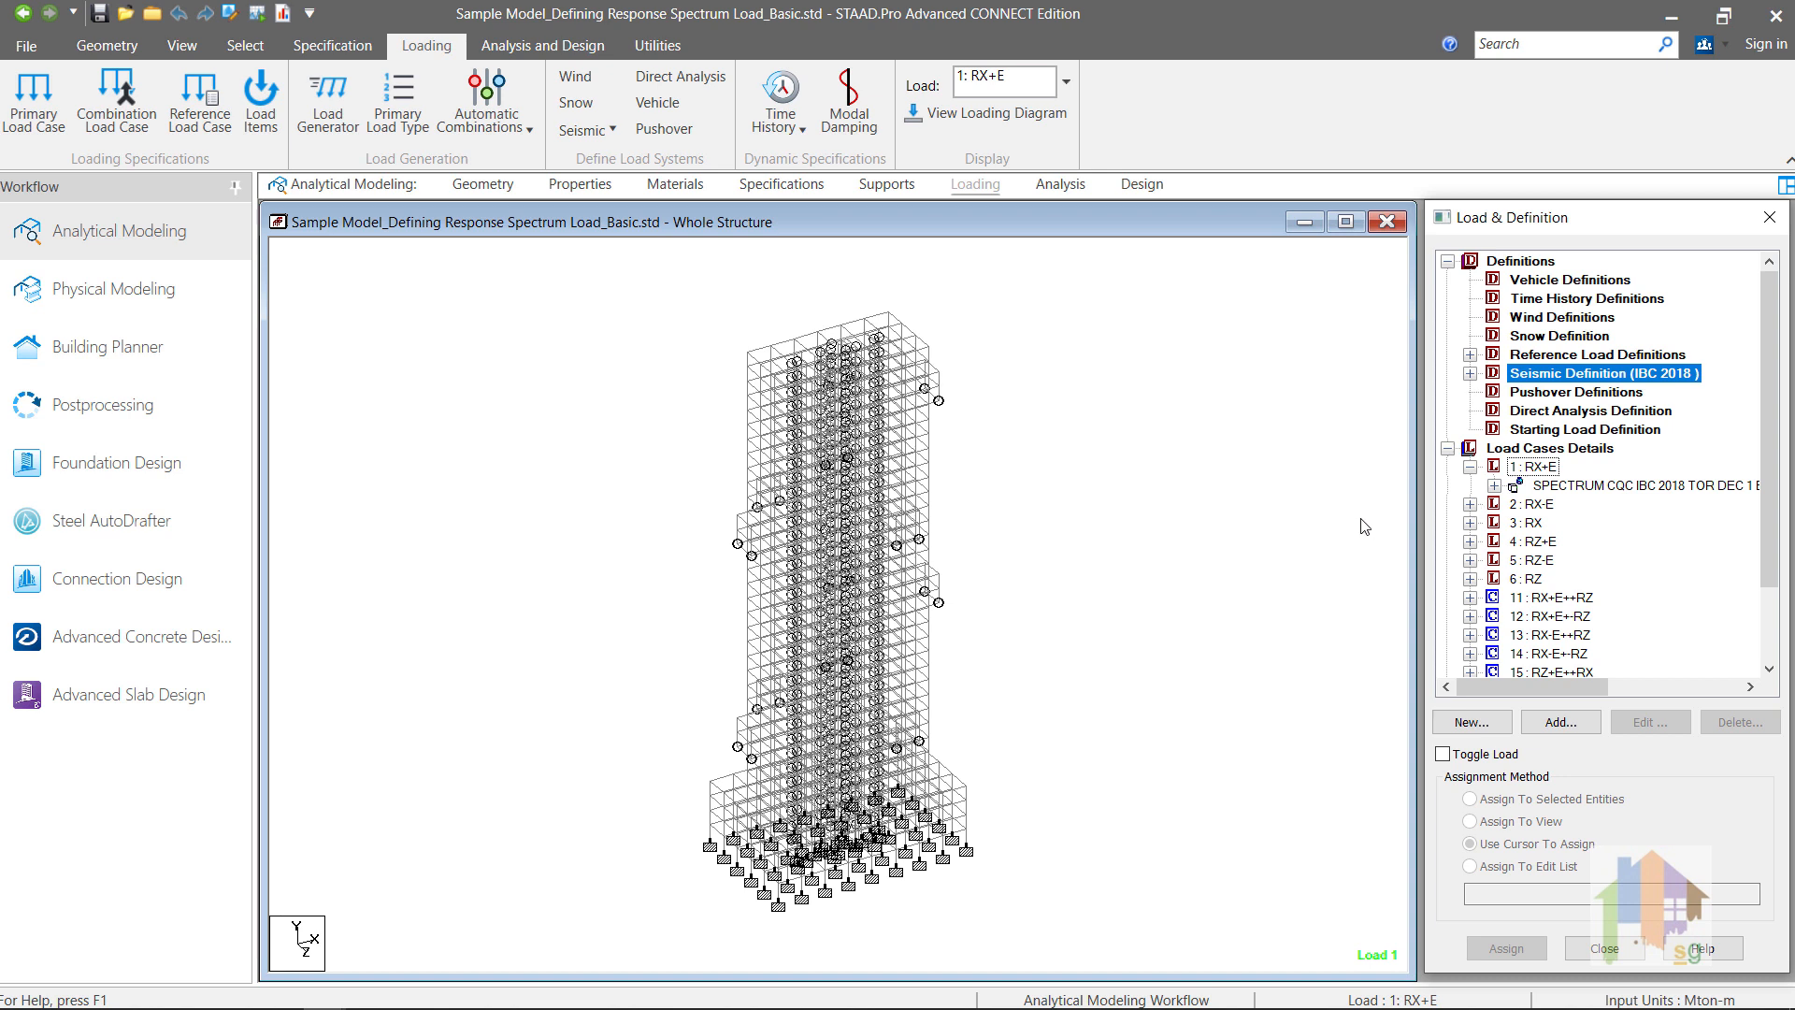
{"action": "left_click", "coordinate": [1470, 354]}
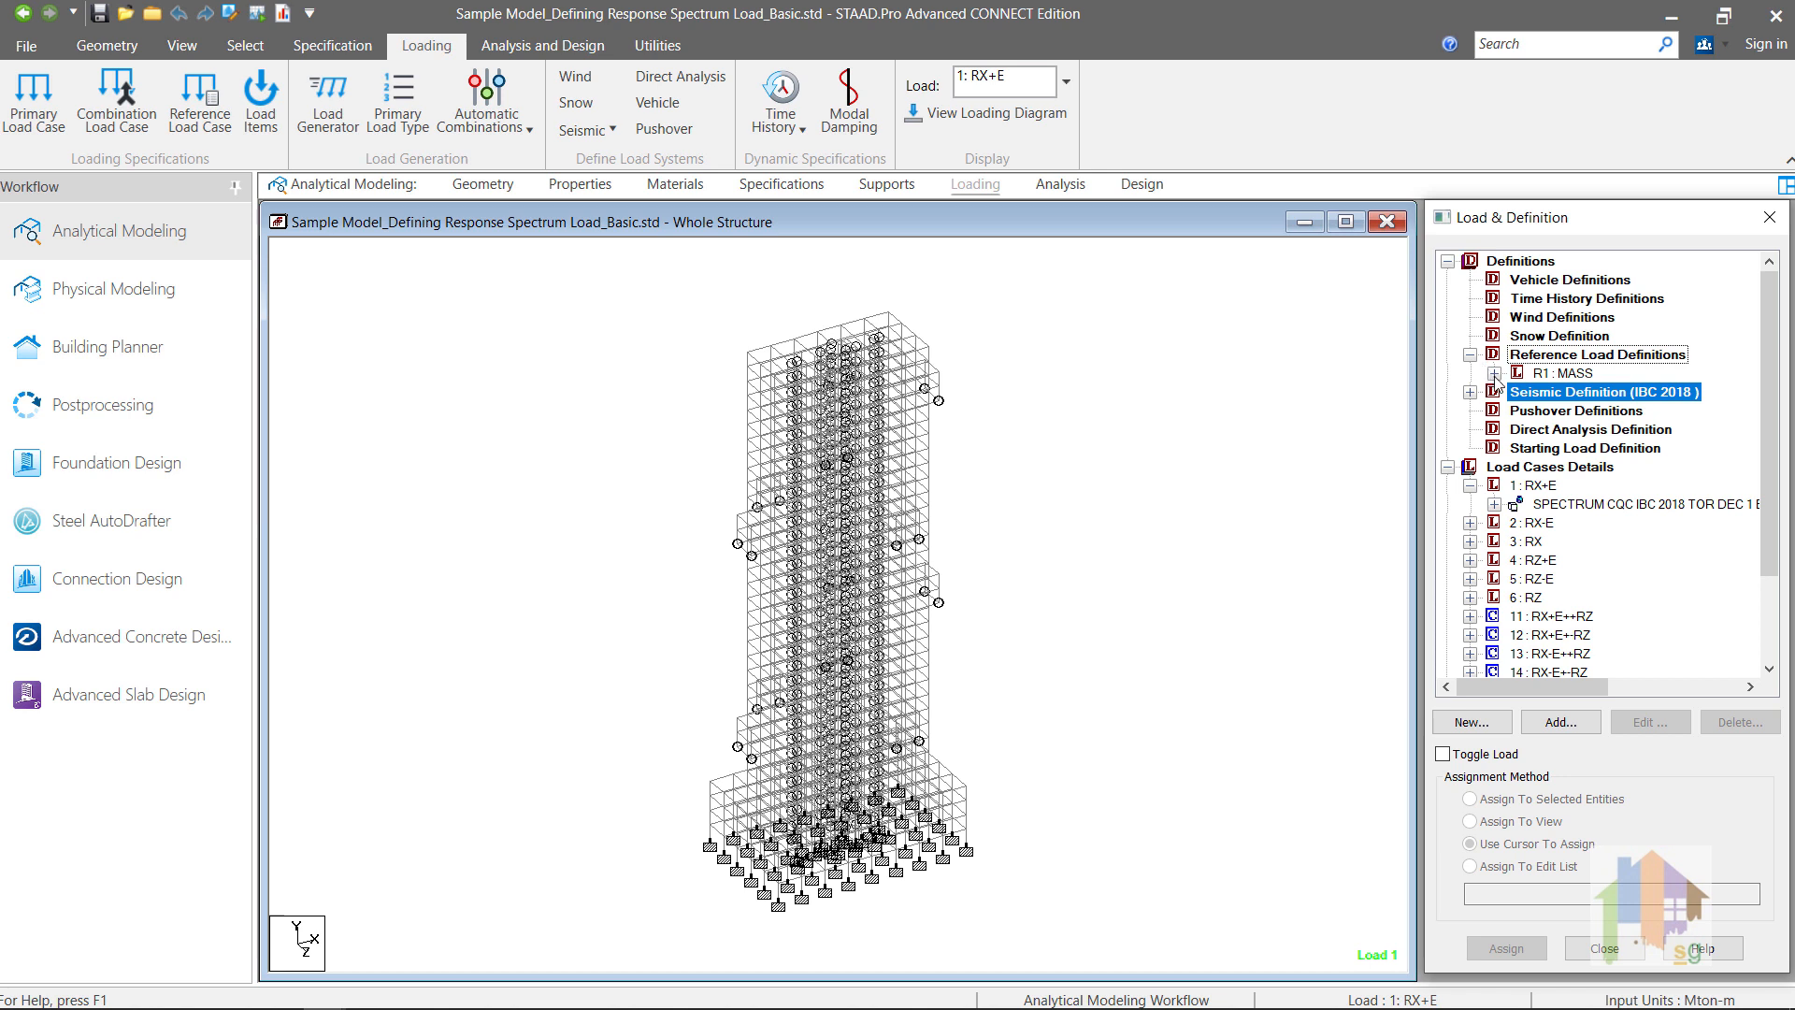
{"action": "left_click", "coordinate": [1494, 374]}
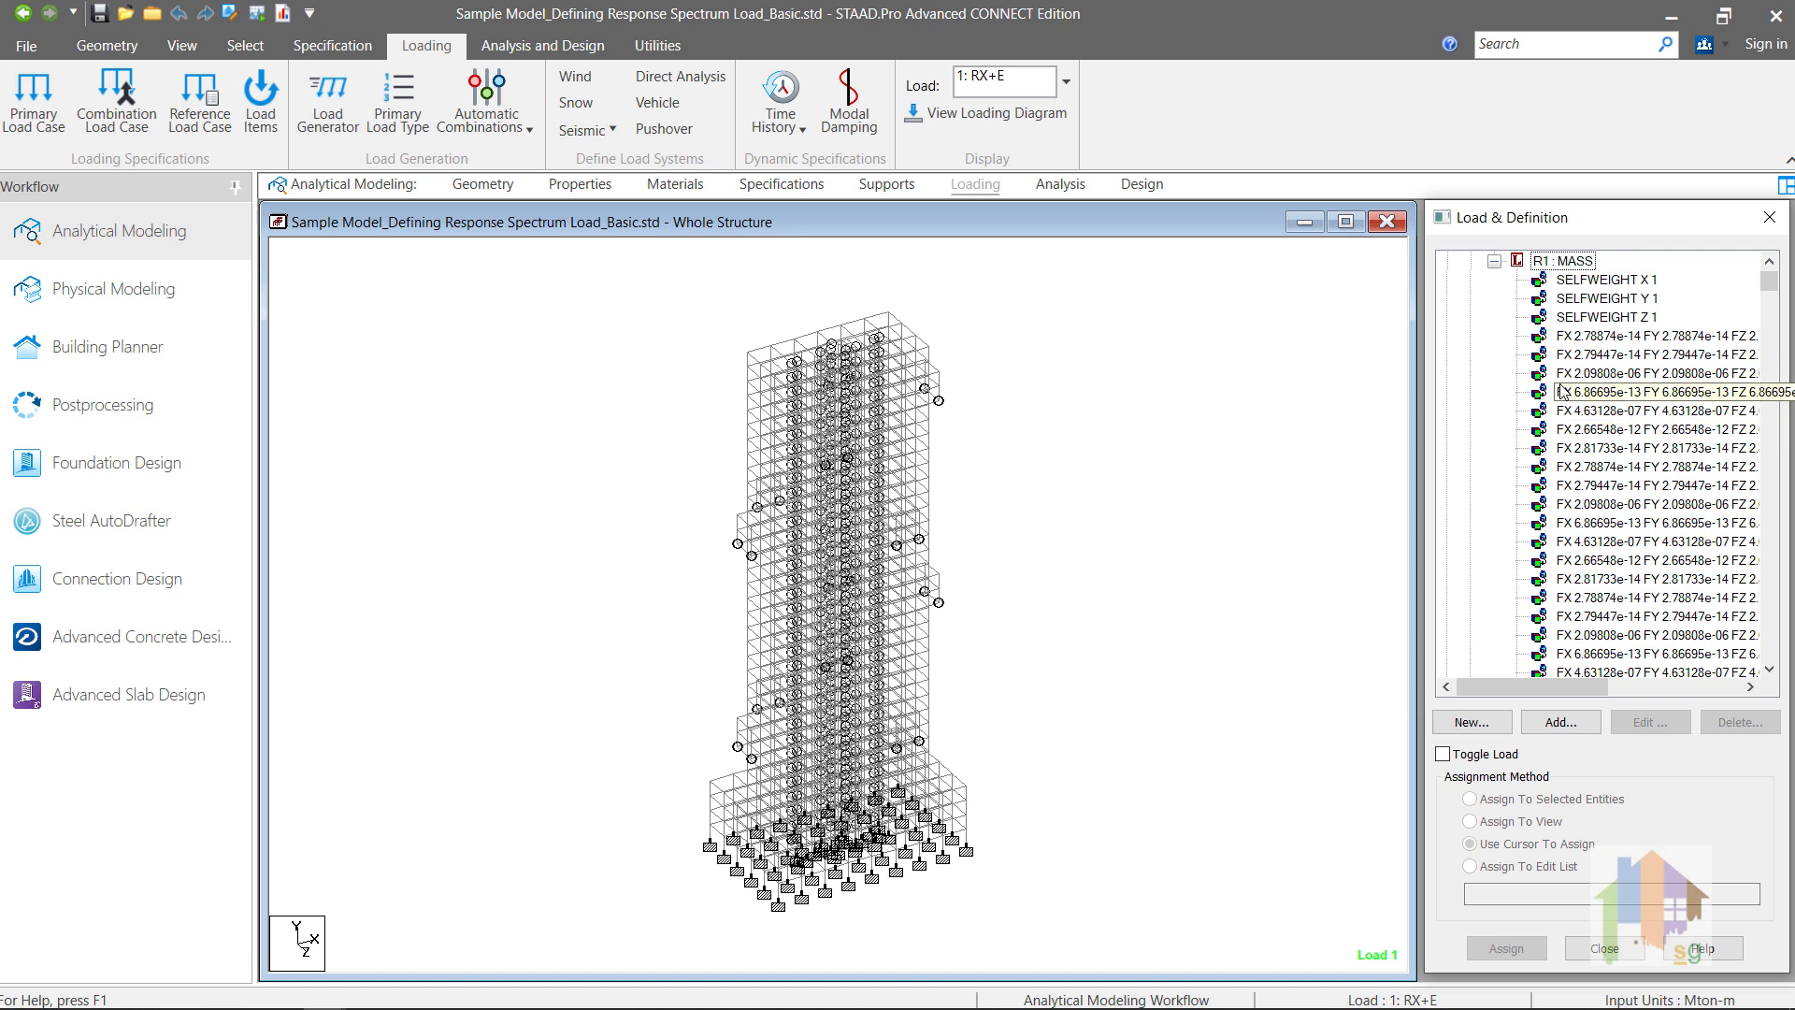
{"action": "left_click_drag", "start_coordinate": [1770, 284], "coordinate": [1771, 277]}
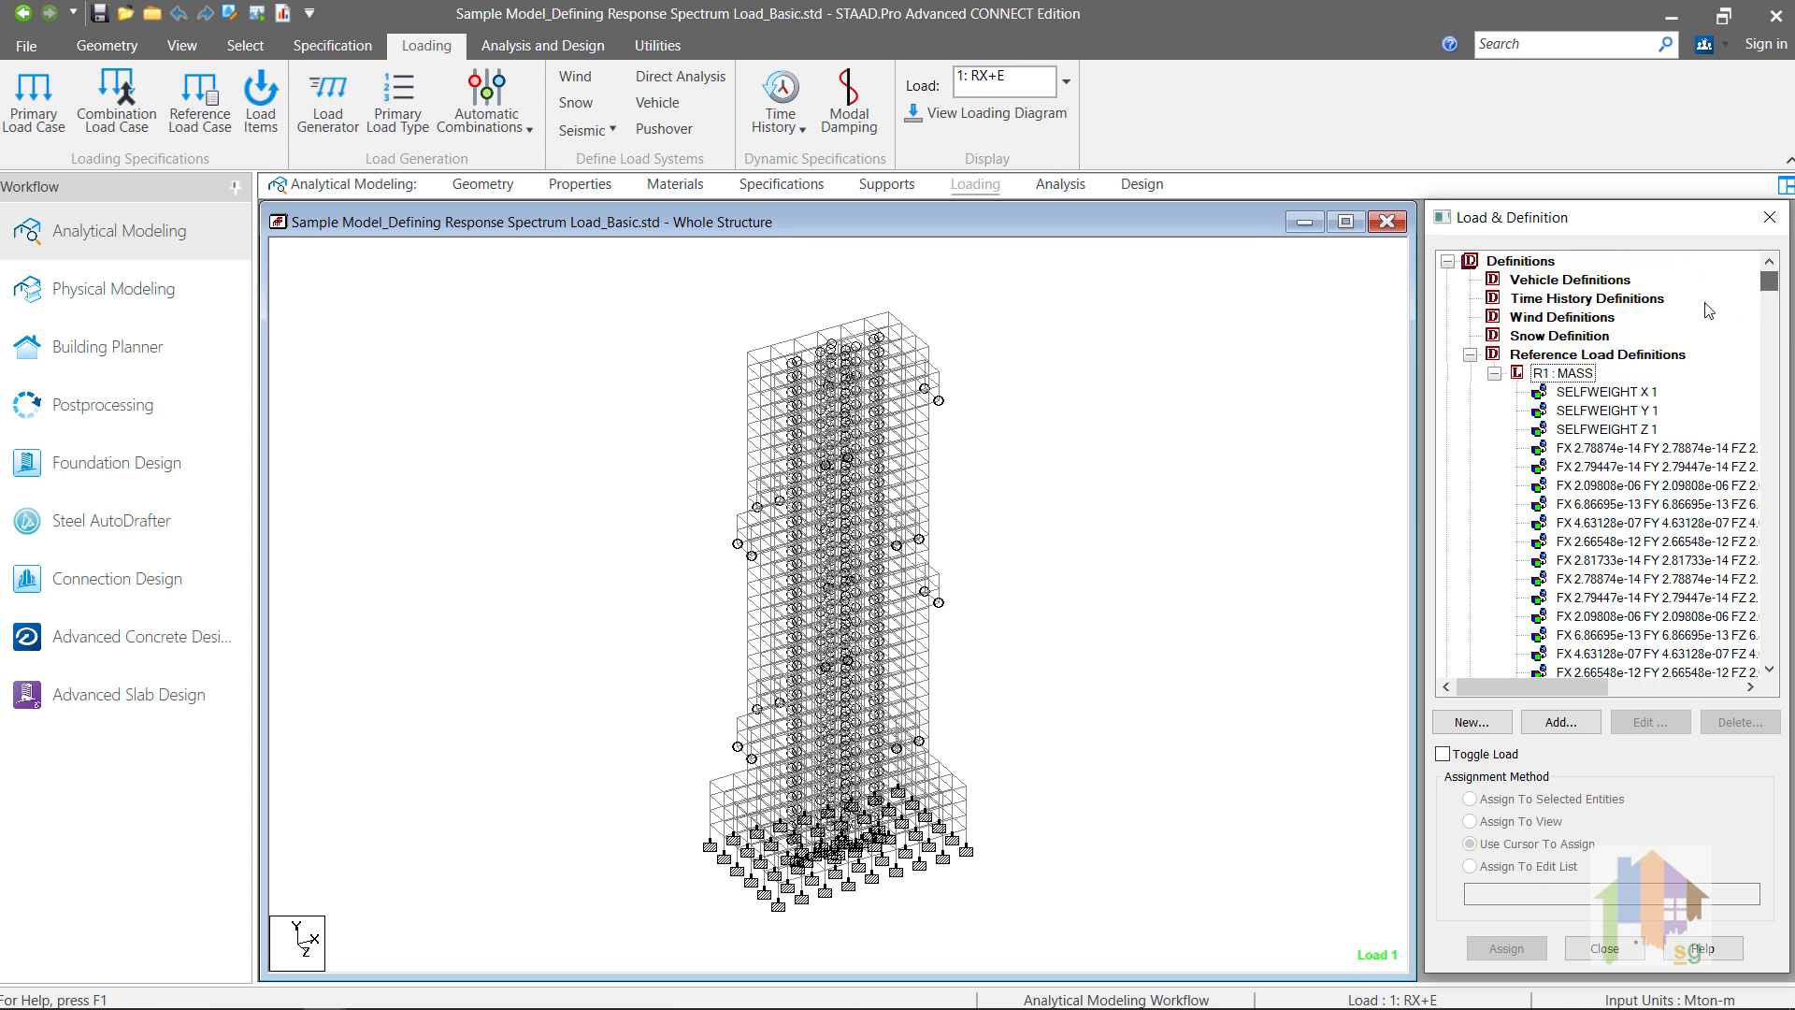
{"action": "double_click", "coordinate": [1564, 373]}
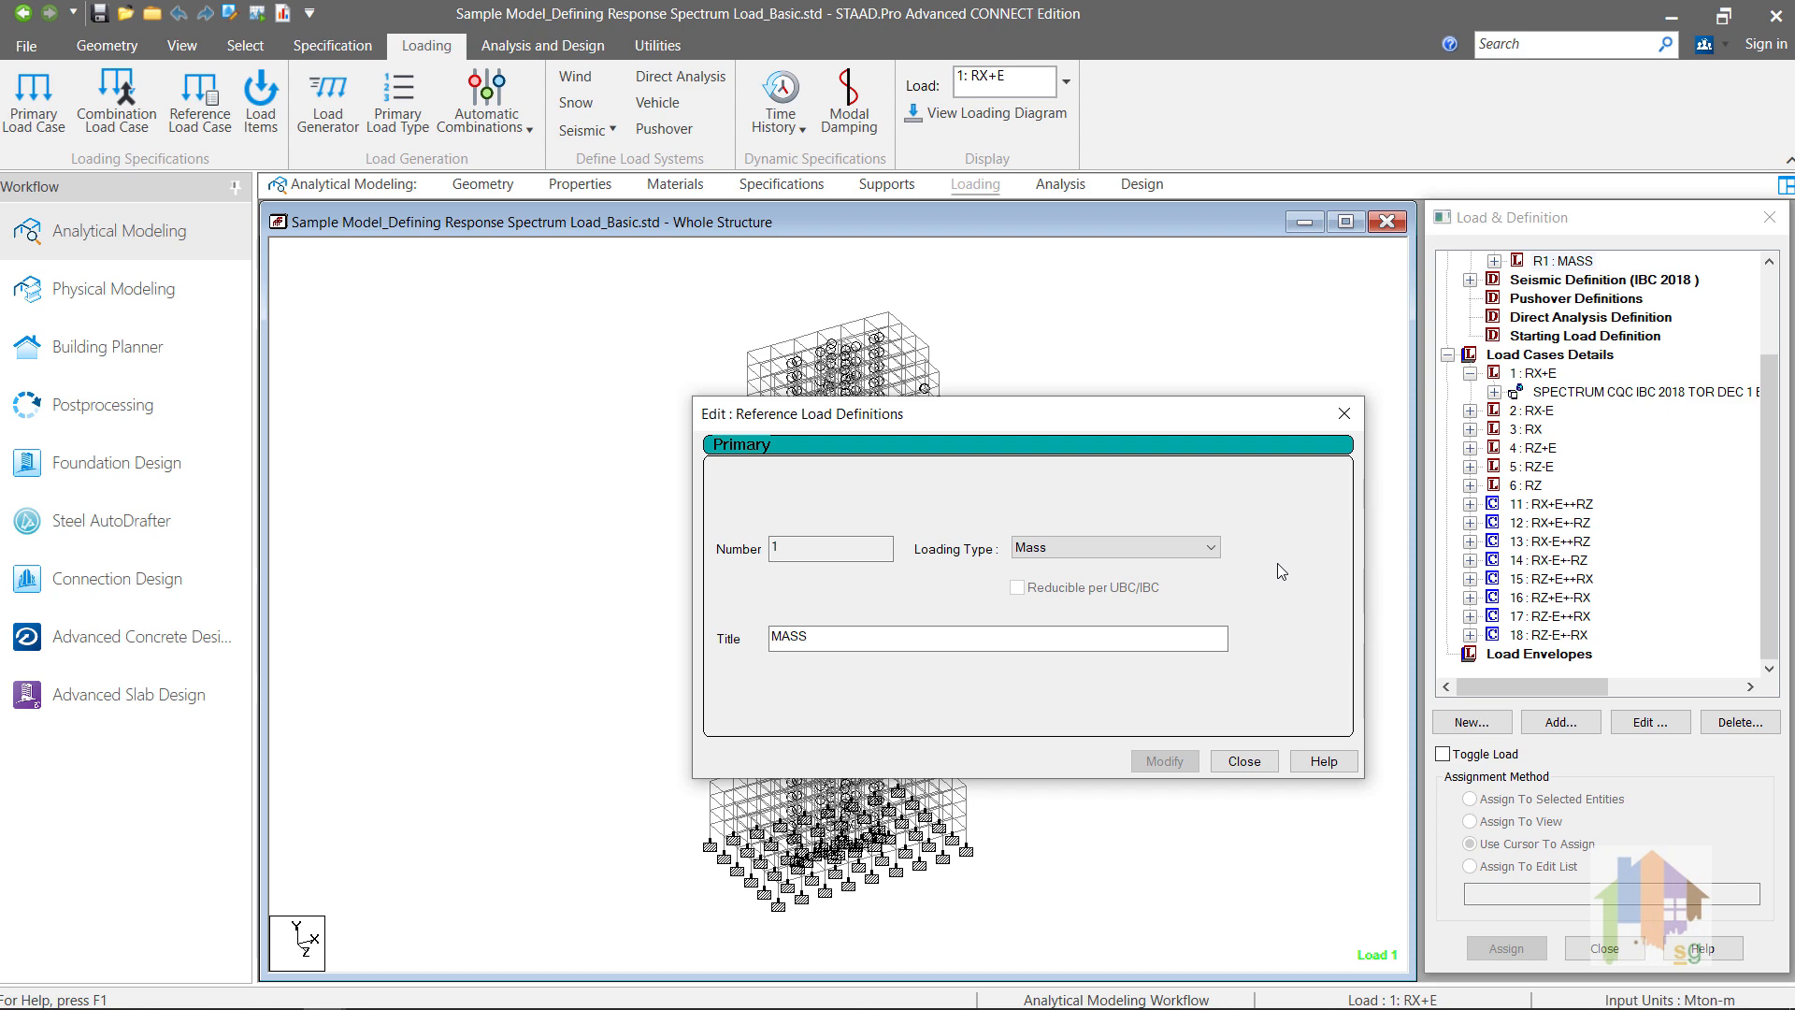
{"action": "left_click", "coordinate": [1343, 411]}
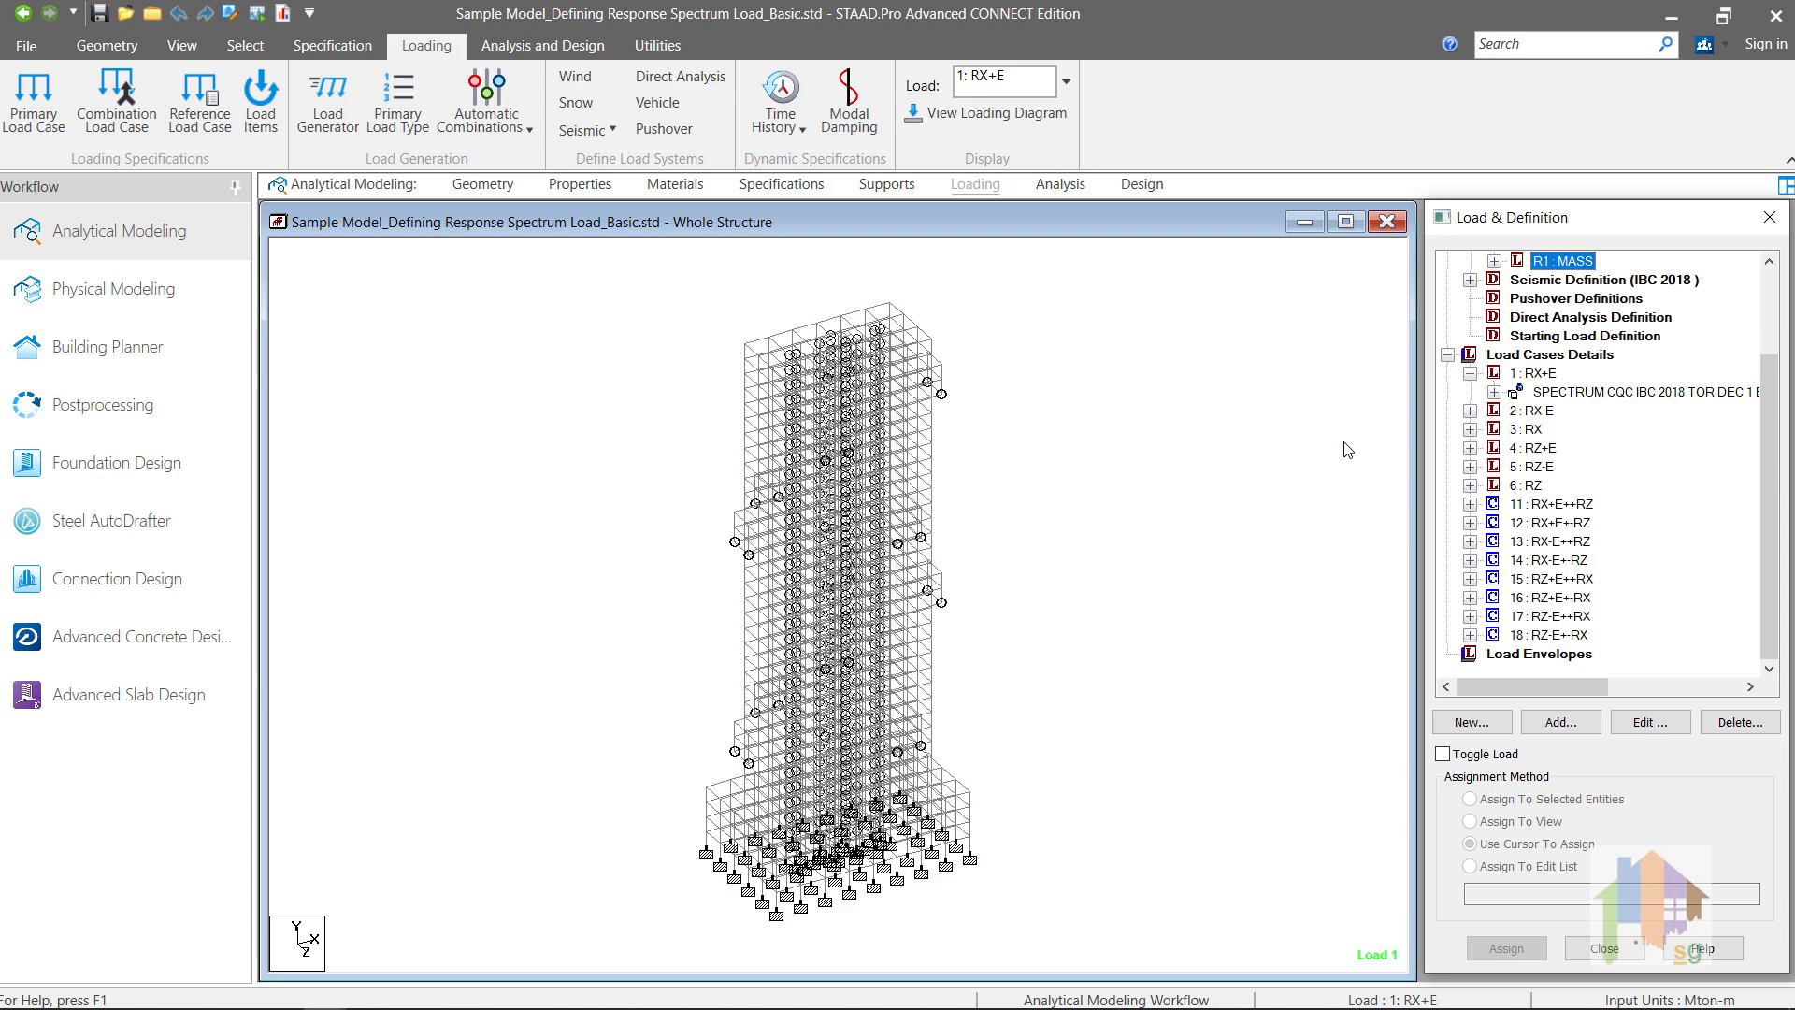